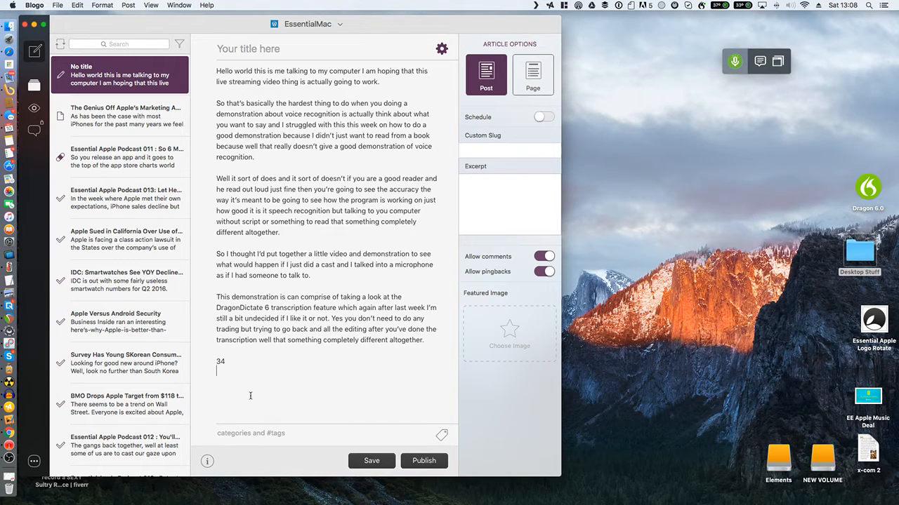
- Replace the stray "34" with paragraphs on another Dragon dictate six demonstration, DragonDictate's text navigation flaws, and dictation speed versus using a keyboard
drag(223, 364, 212, 363)
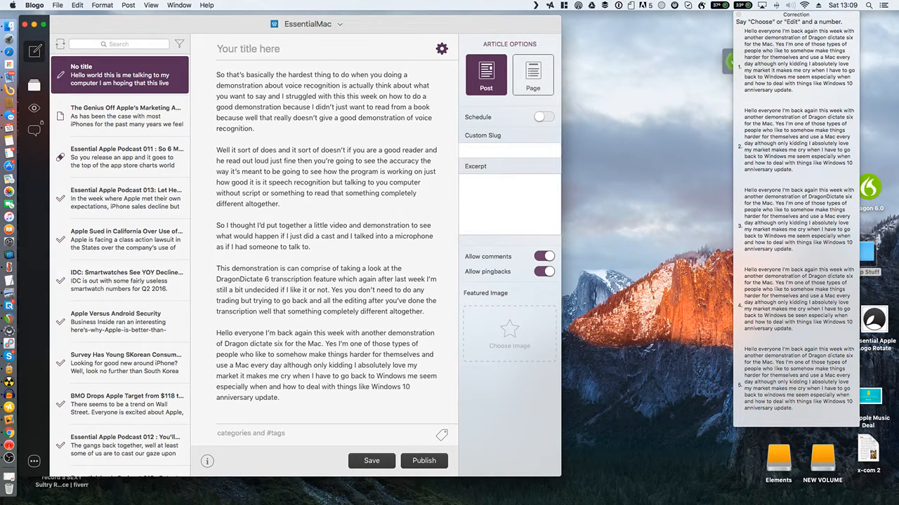
text(And you can see that one of the floors with DragonDictate already when you're navigating around text it)
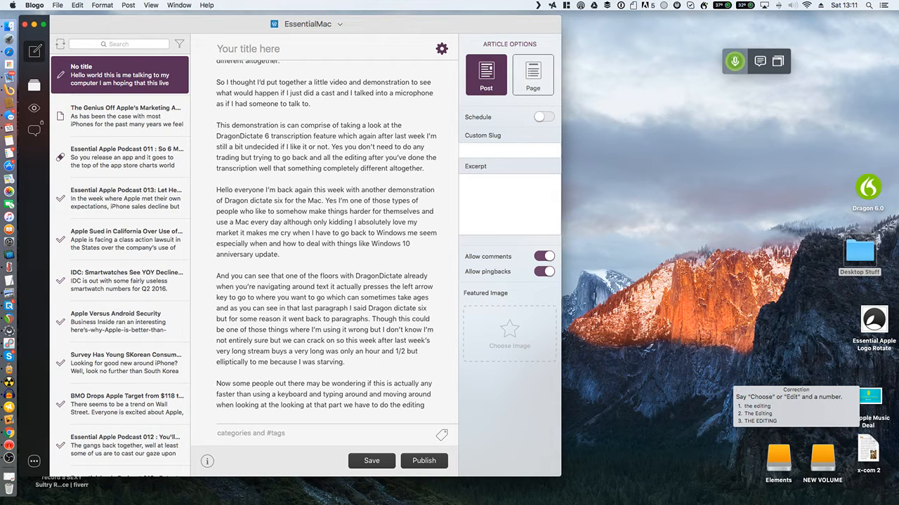
text(. And if I'm just saying like I'm slurring my words because Pamela, twitch up to see if I'm still streaming and yes I am.)
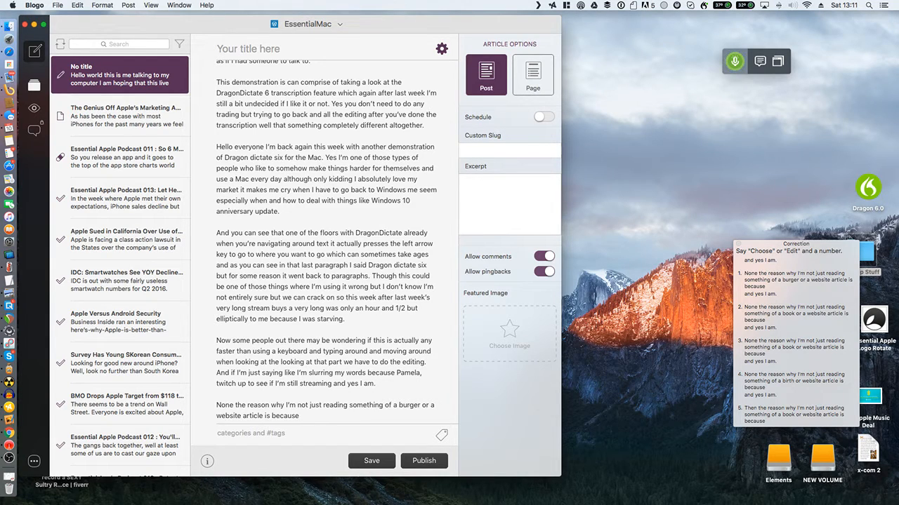
- Finish the paragraph on why dictating is harder than reading aloud, and add a paragraph beginning "Even doing something as putting in a."
text(when you dictating to you computer that's a lot different than just having to read something out loud in the way that you think and the way try and put sentences together)
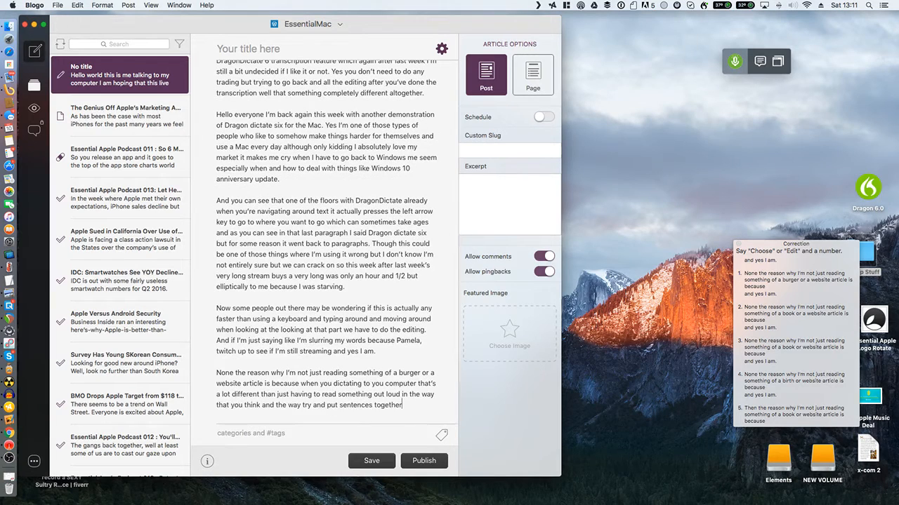
text( it's a lot lot harder.)
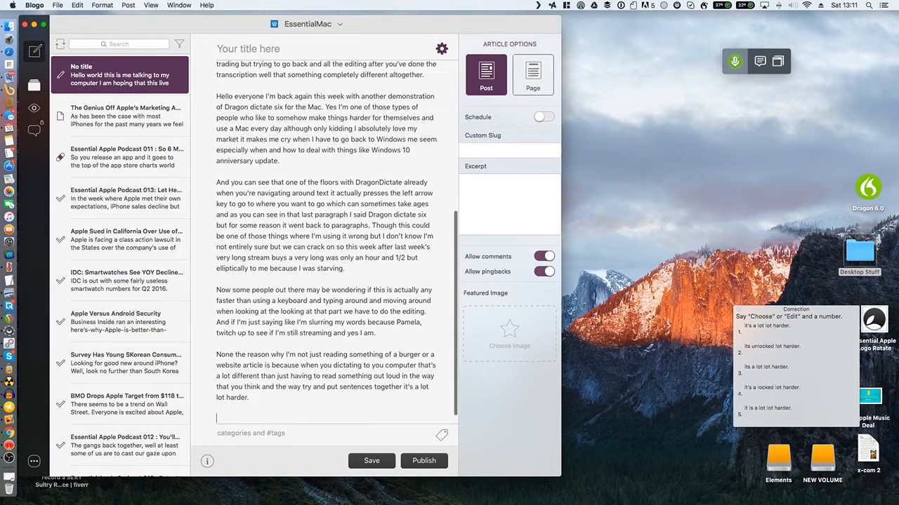
key(Return)
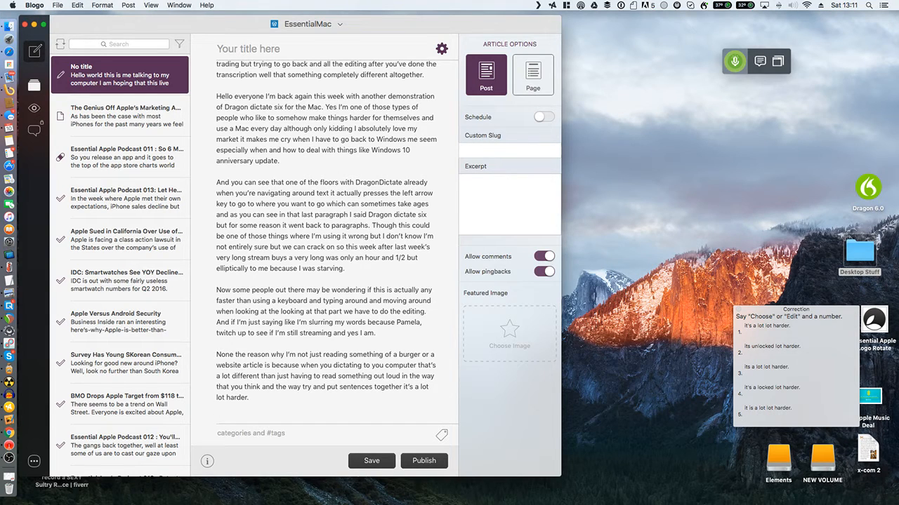
text(Even doing something as putting in a.)
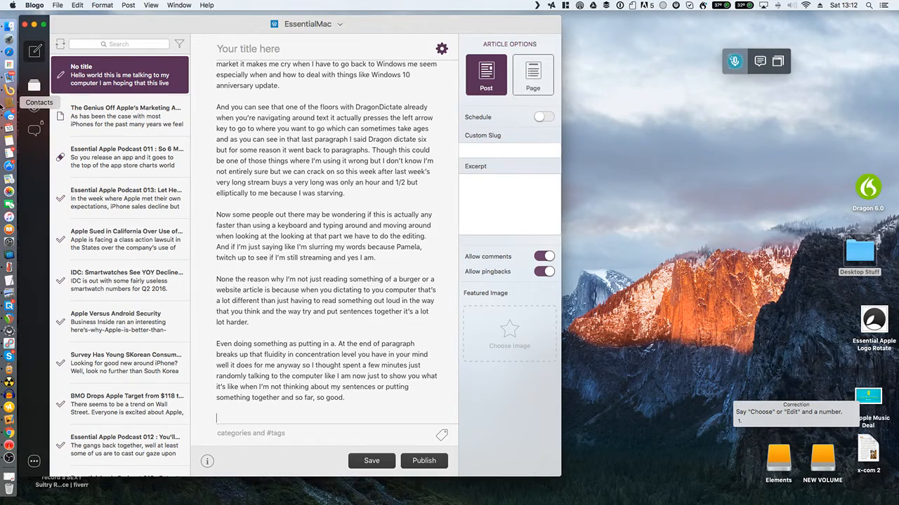
- Switch to Finder, move the Episode 79 - Ep 18 window to Desktop 1, and open the Apple Event folder in it
click(8, 28)
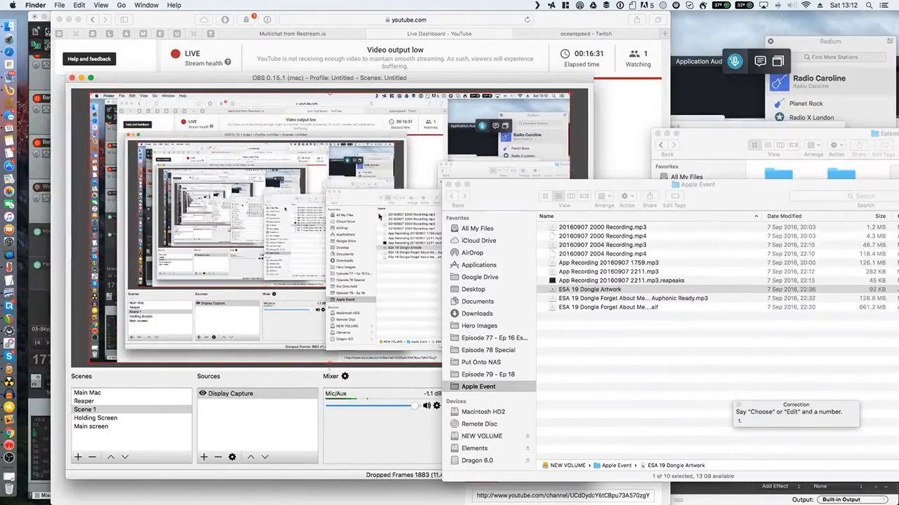
drag(523, 181, 4, 8)
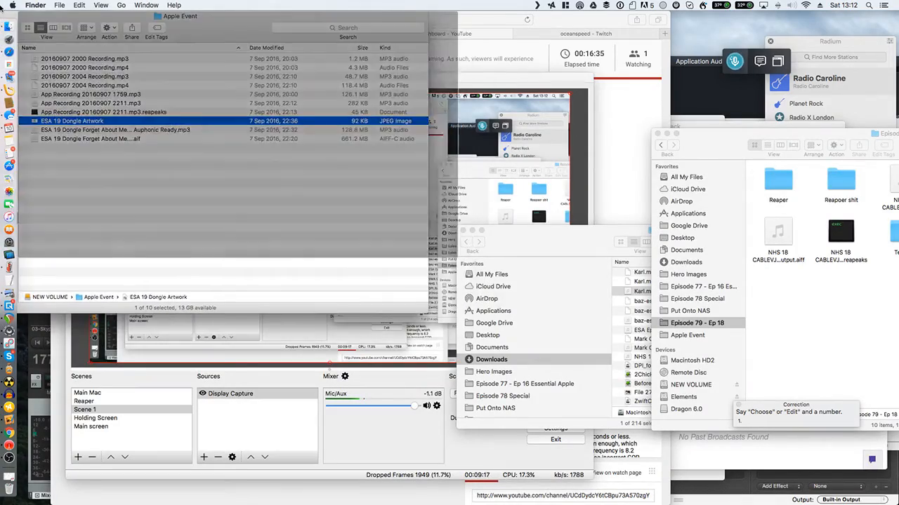
drag(4, 21, 421, 200)
key(ctrl+Up)
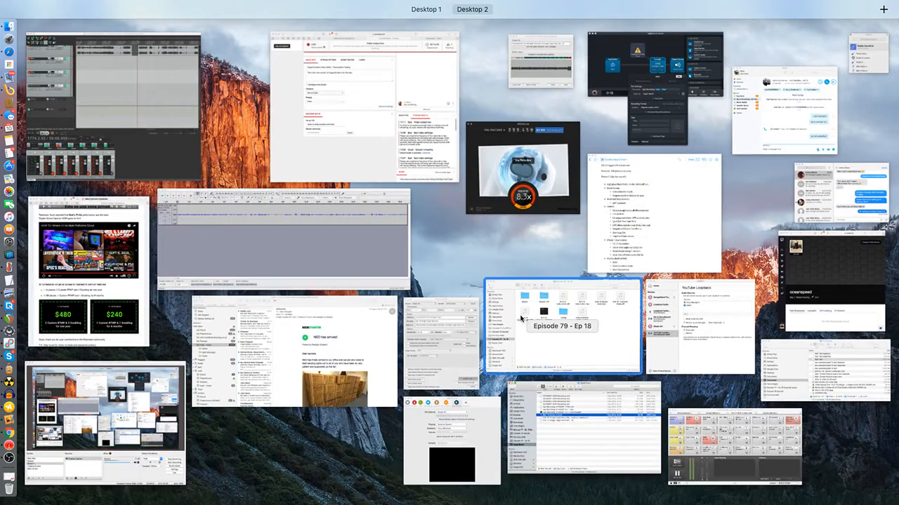
mouse_move(393, 53)
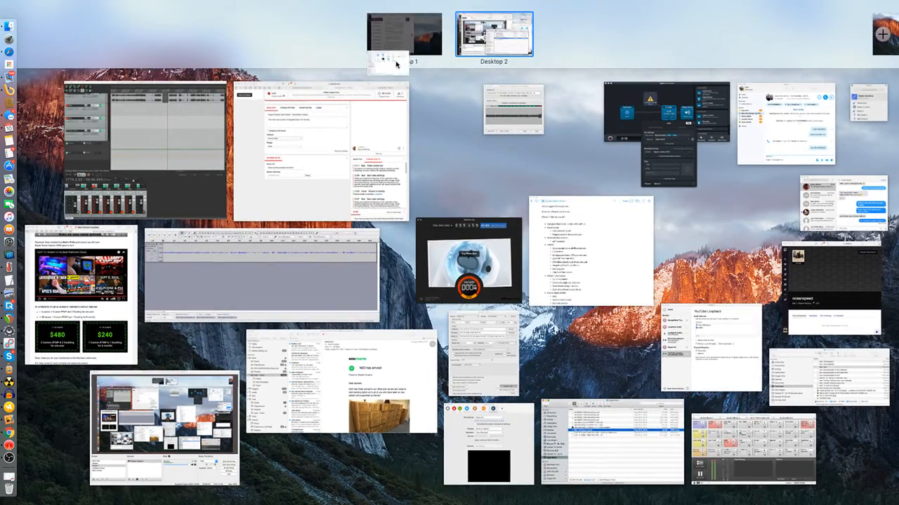
click(511, 108)
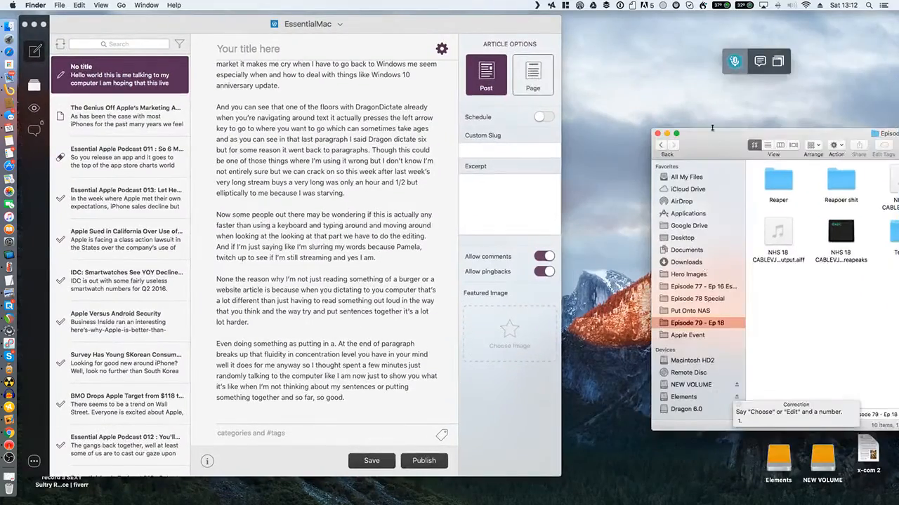
click(499, 296)
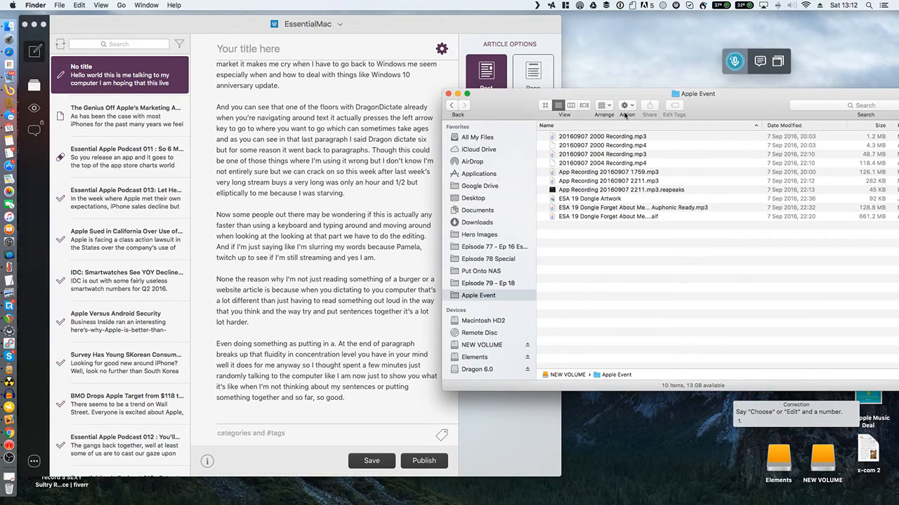
drag(737, 106, 642, 102)
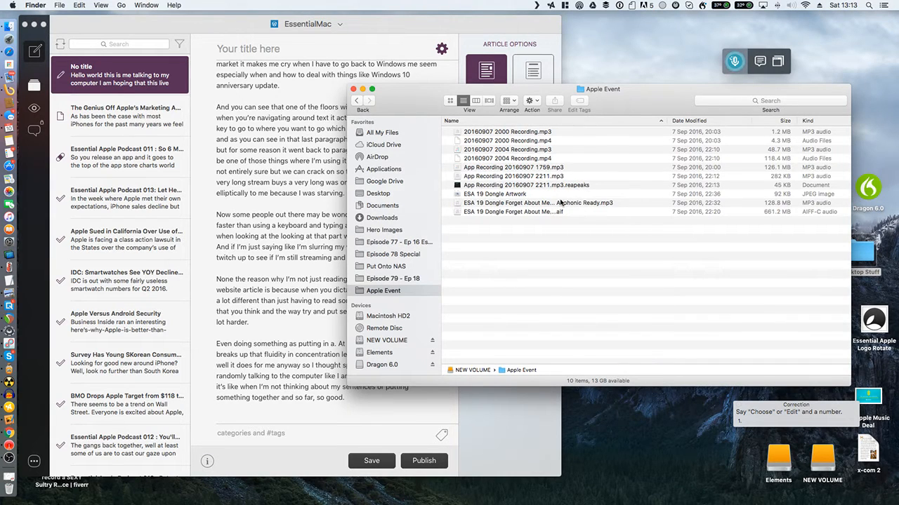
click(560, 160)
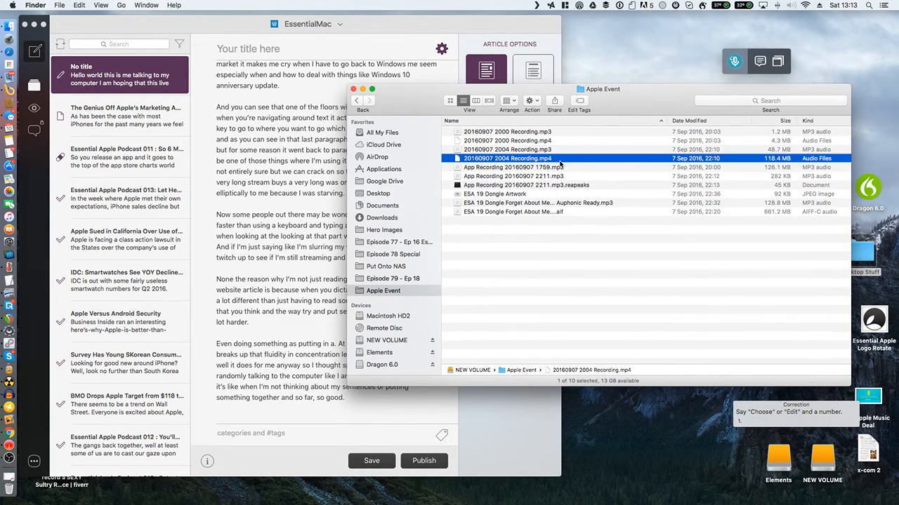
key(space)
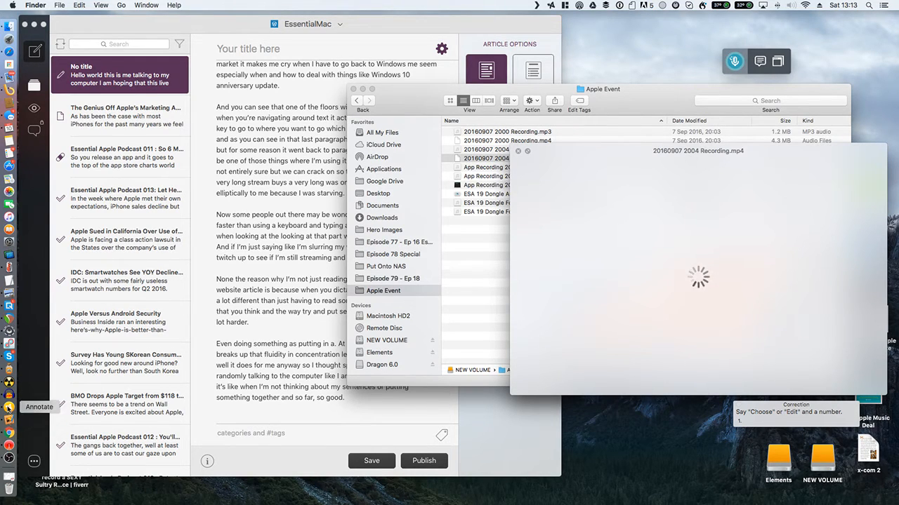
right_click(10, 404)
click(41, 415)
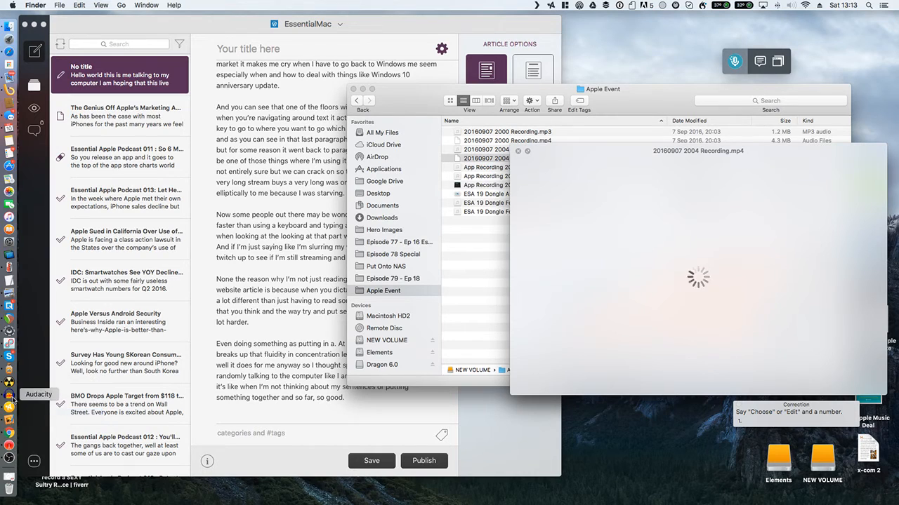
key(space)
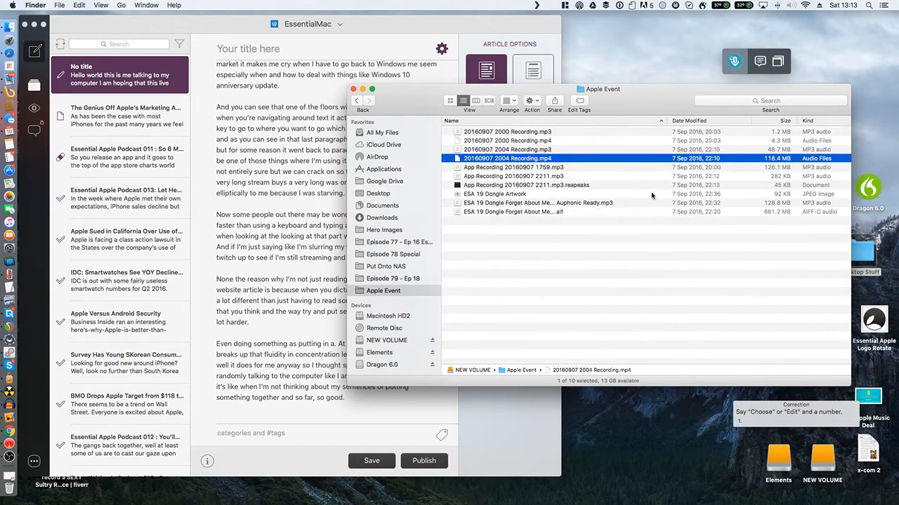
click(609, 150)
key(space)
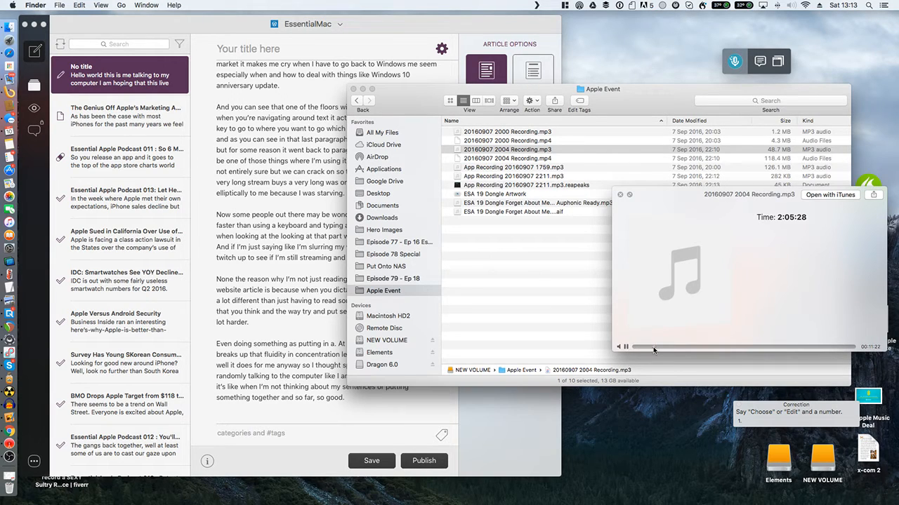
drag(654, 350, 662, 350)
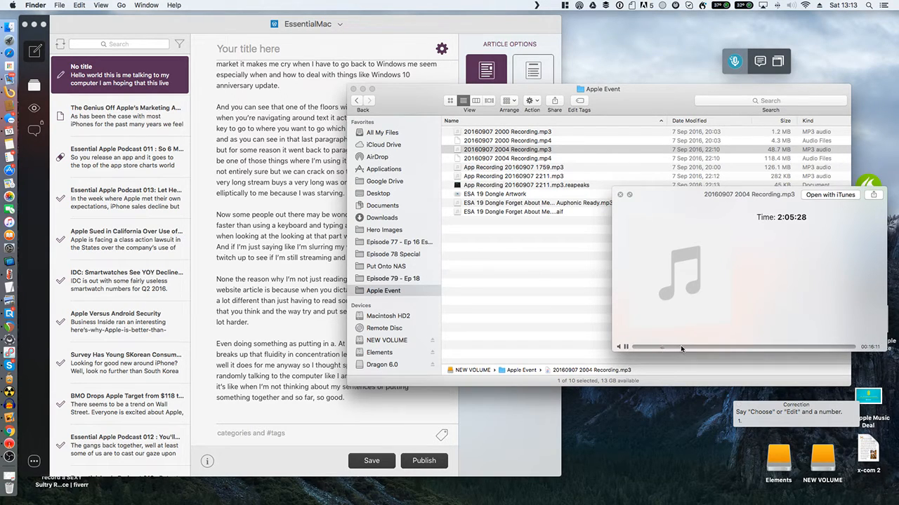
key(space)
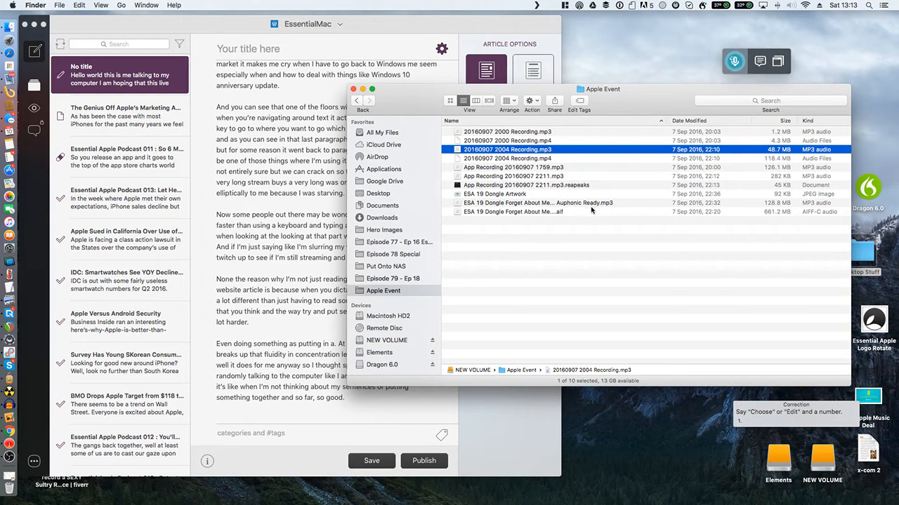
- Preview the ESA 19 Dongle Artwork image, and open the Episode 79 - Ep 18 folder with a Quick Look preview of it
click(564, 177)
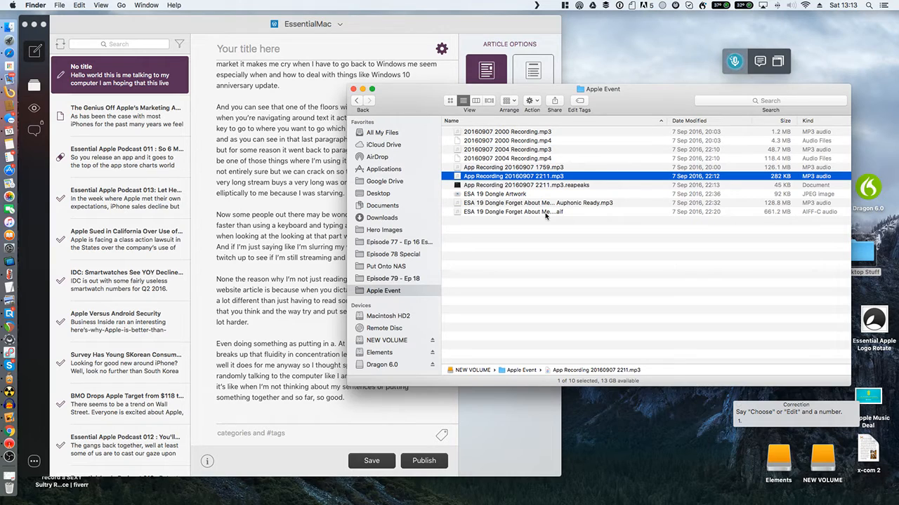
click(546, 208)
click(536, 194)
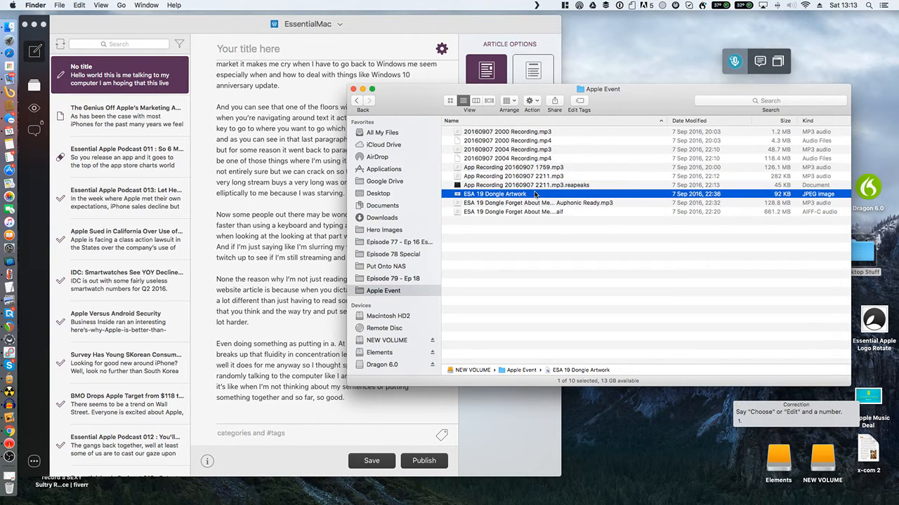
key(space)
key(space)
click(404, 278)
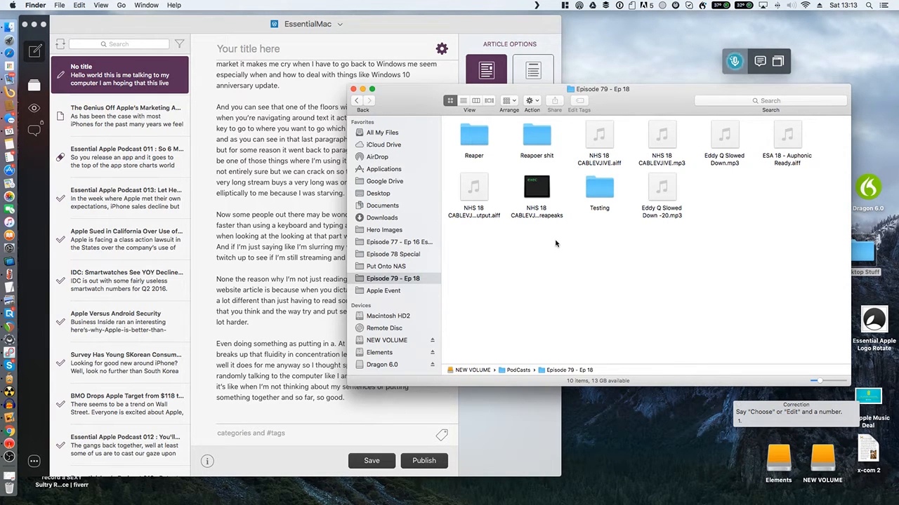
key(space)
- Switch to Safari and move its YouTube Live Dashboard window from Desktop 2 to Desktop 1
click(9, 53)
drag(553, 21, 431, 72)
key(ctrl+Up)
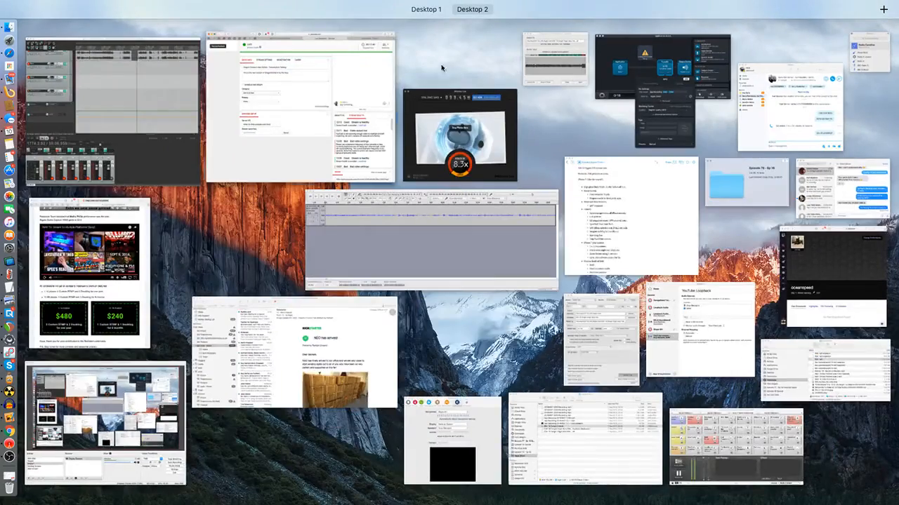
drag(343, 52, 419, 30)
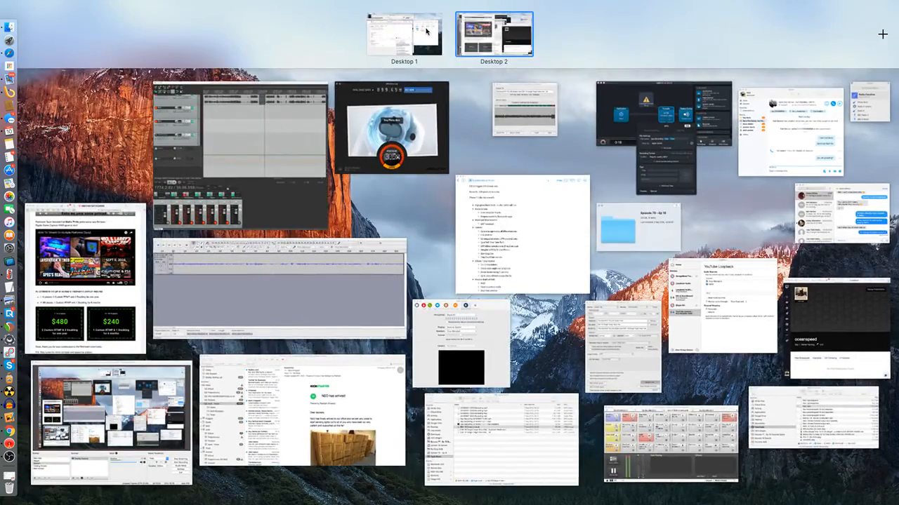
click(397, 33)
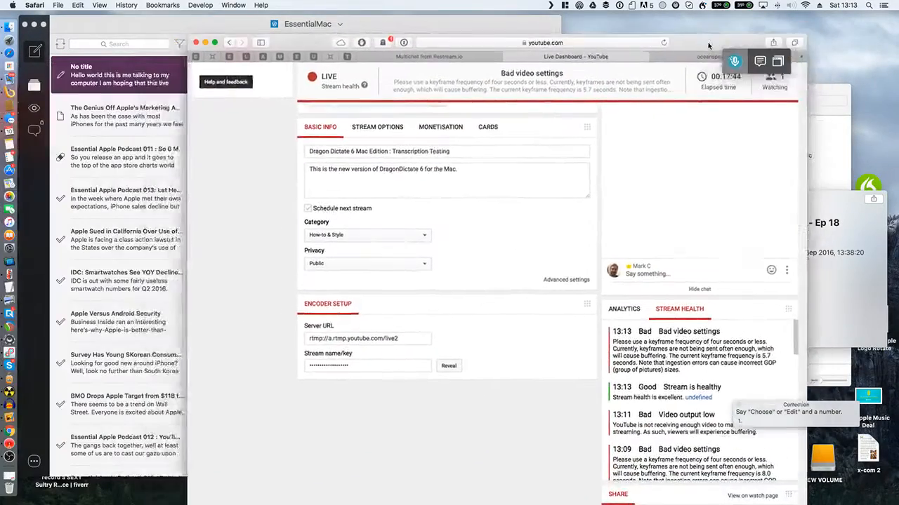
scroll(457, 137, up, 5)
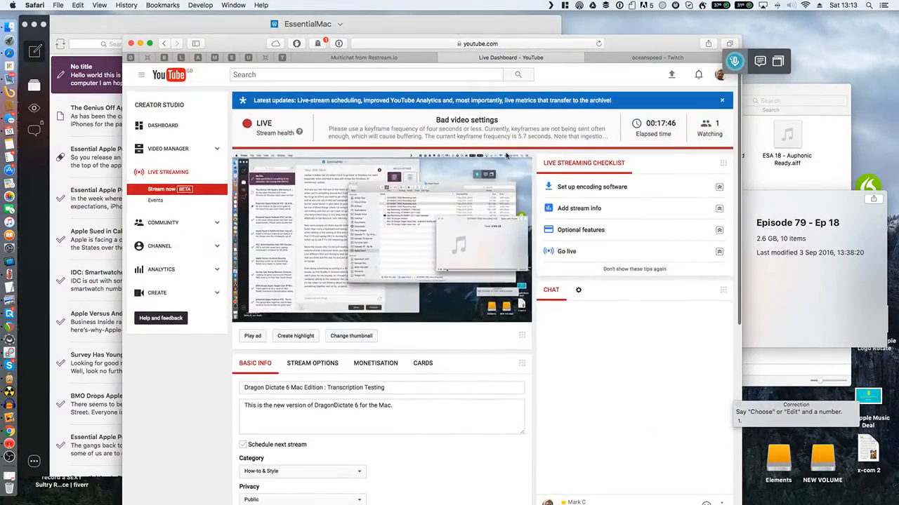
drag(692, 56, 663, 54)
- Open apple.com in a new Safari tab
click(707, 54)
text(q)
key(BackSpace)
key(BackSpace)
text(appe)
key(BackSpace)
key(BackSpace)
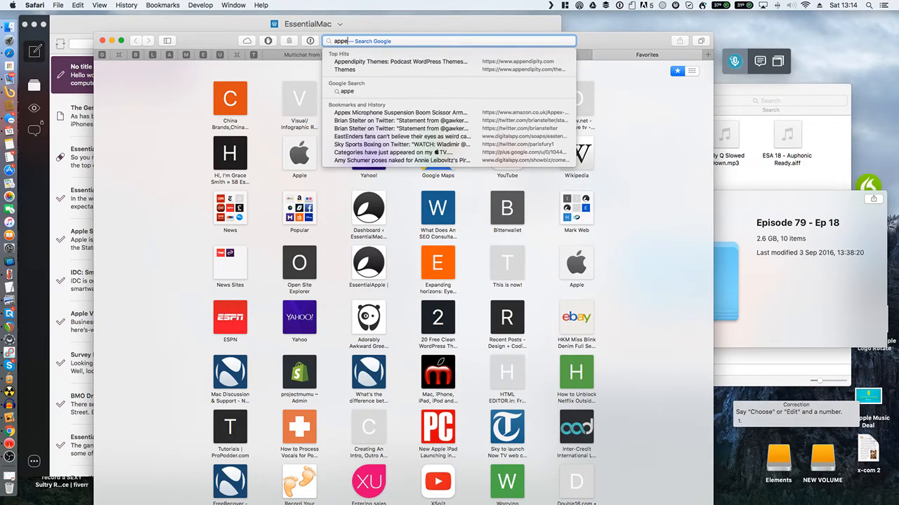
text(le.)
key(Return)
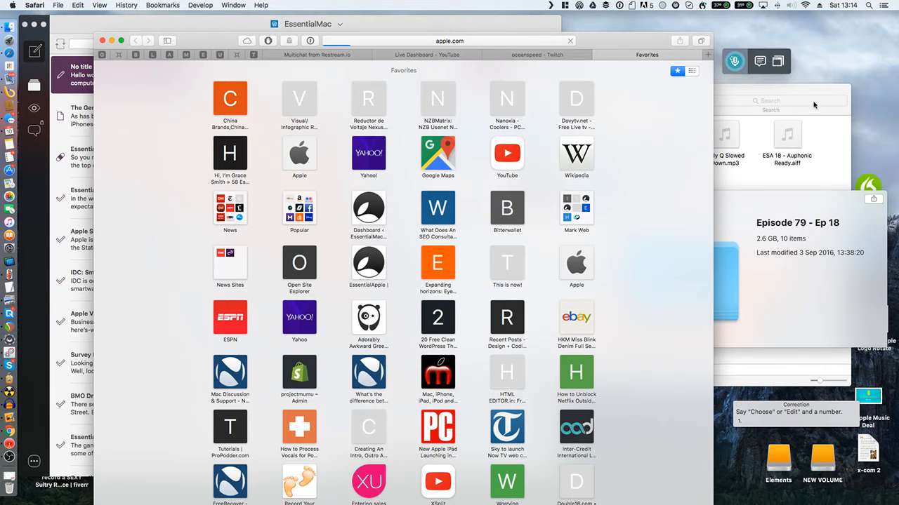
- Close the Quick Look preview of the Episode 79 - Ep 18 folder in Finder, and return to the Safari window
click(833, 109)
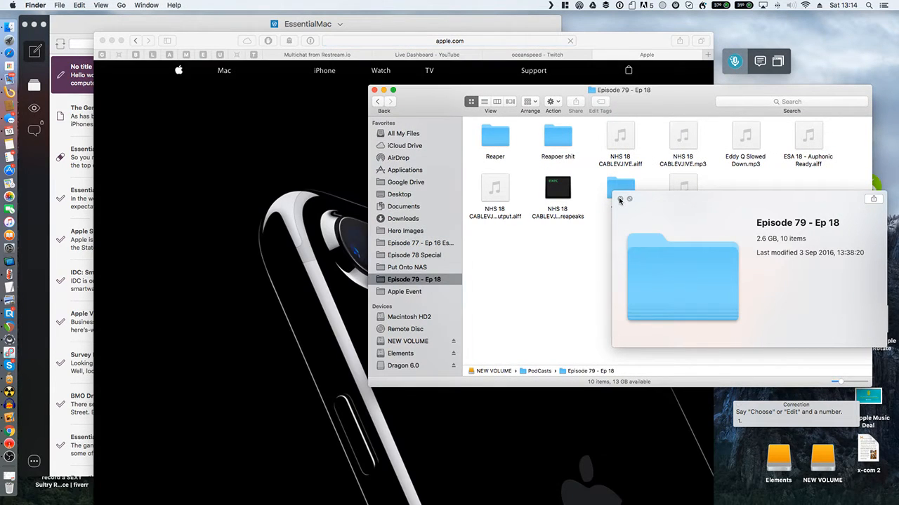
click(620, 200)
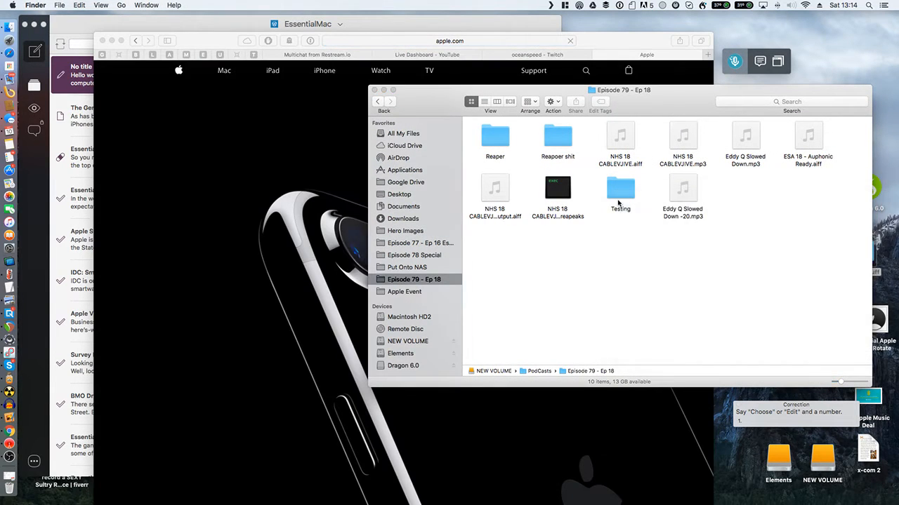
click(240, 136)
- Look over the Apple homepage and open its Watch page
scroll(417, 231, down, 5)
scroll(417, 231, up, 5)
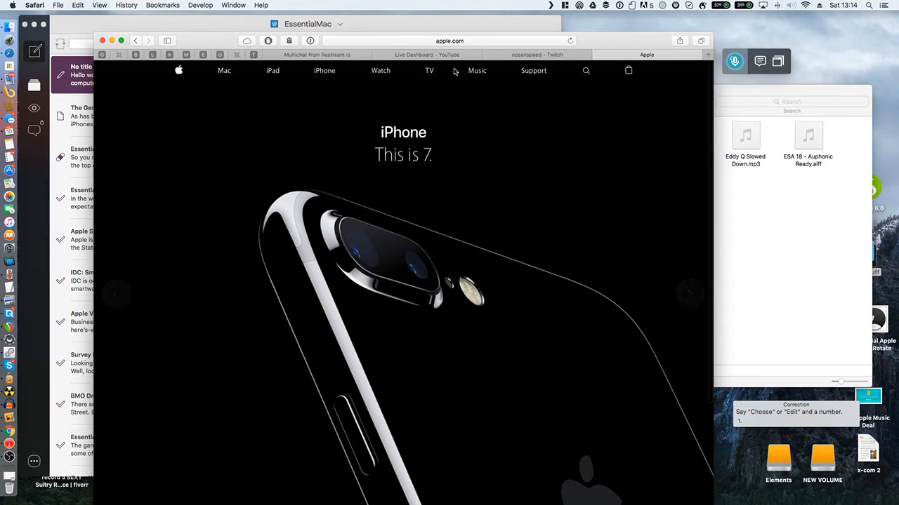
click(381, 71)
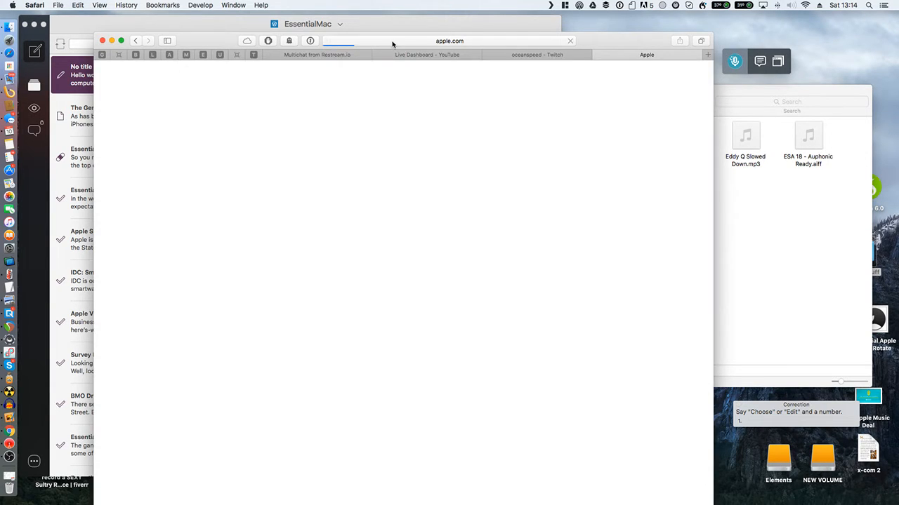
- Search the web for "apple september event 2016" and open Apple's September Event 2016 video on YouTube
click(393, 44)
text(a)
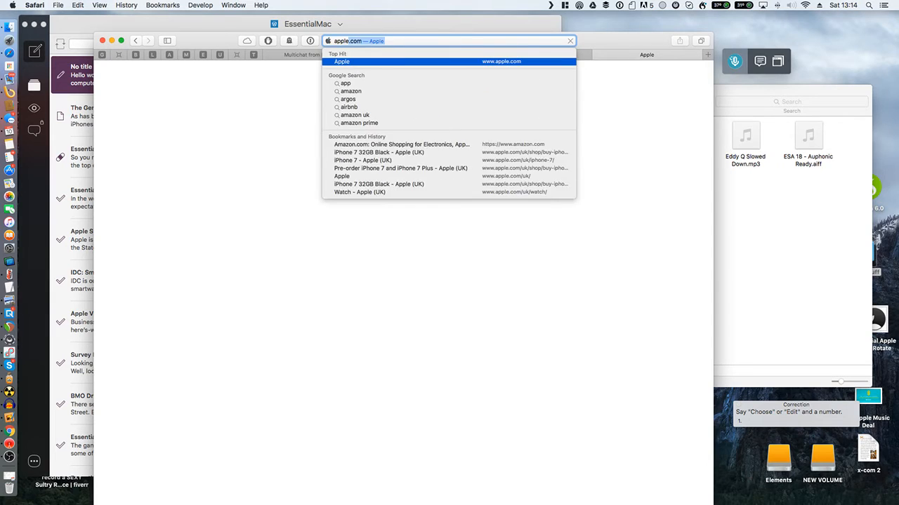
text(pple septembe)
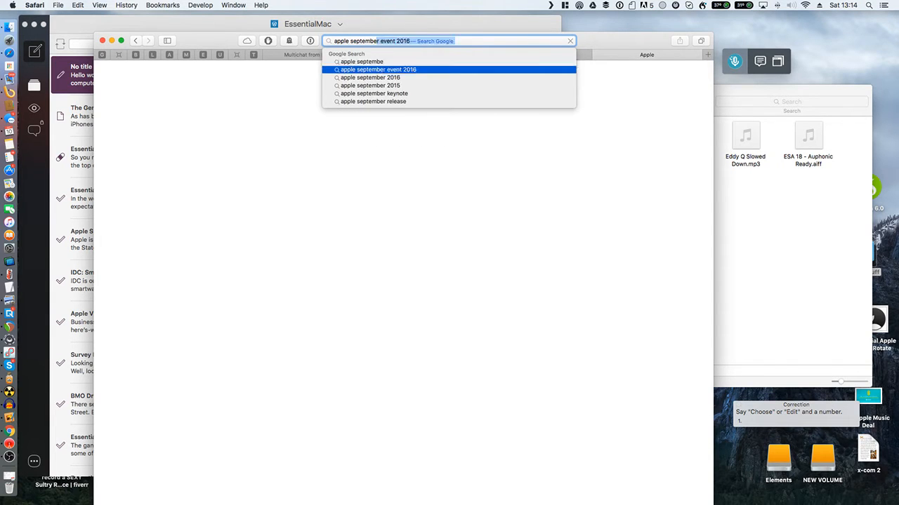
key(Return)
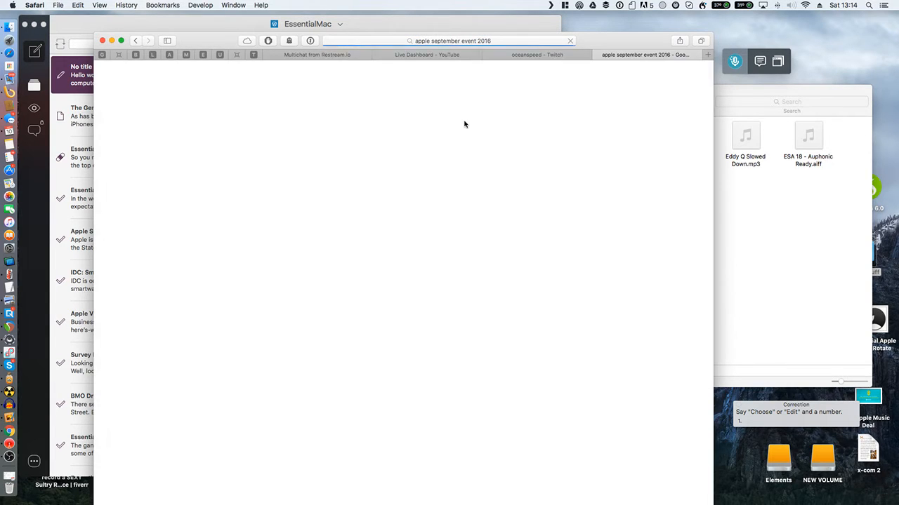
click(302, 160)
- Switch to Audio Hijack, reveal the recorder's save location in Finder, and open the Apple Event folder on NEW VOLUME
key(super+space)
text(audio)
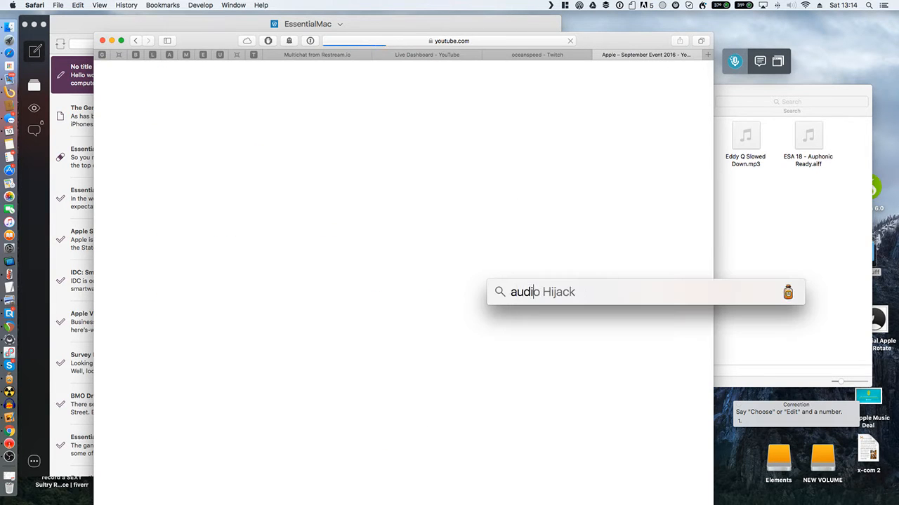
key(Return)
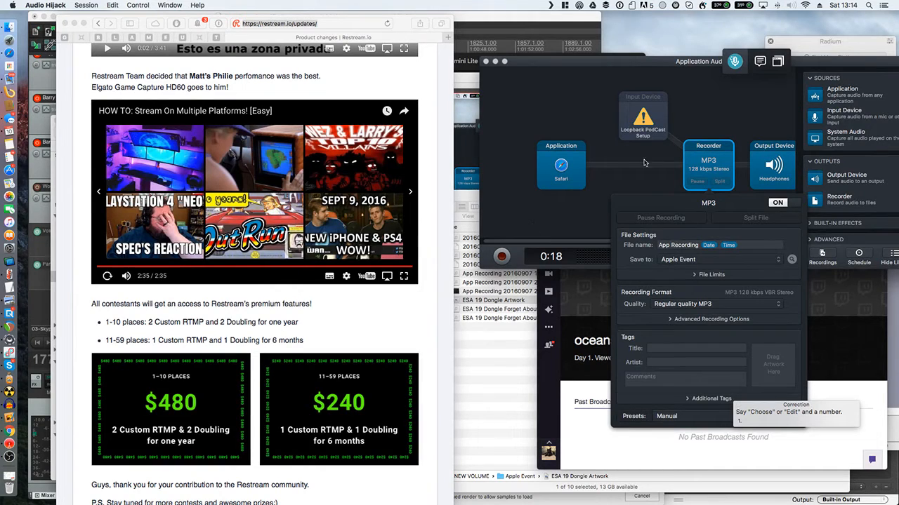
click(792, 260)
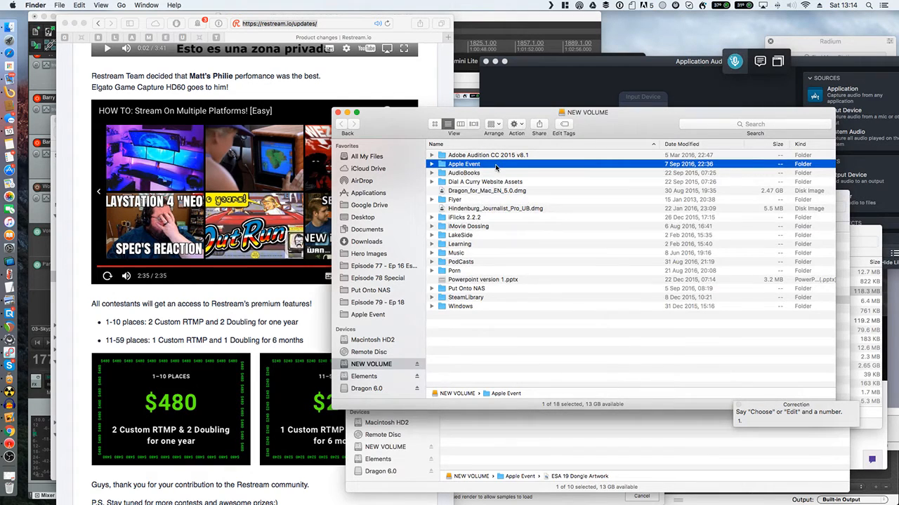
double_click(495, 164)
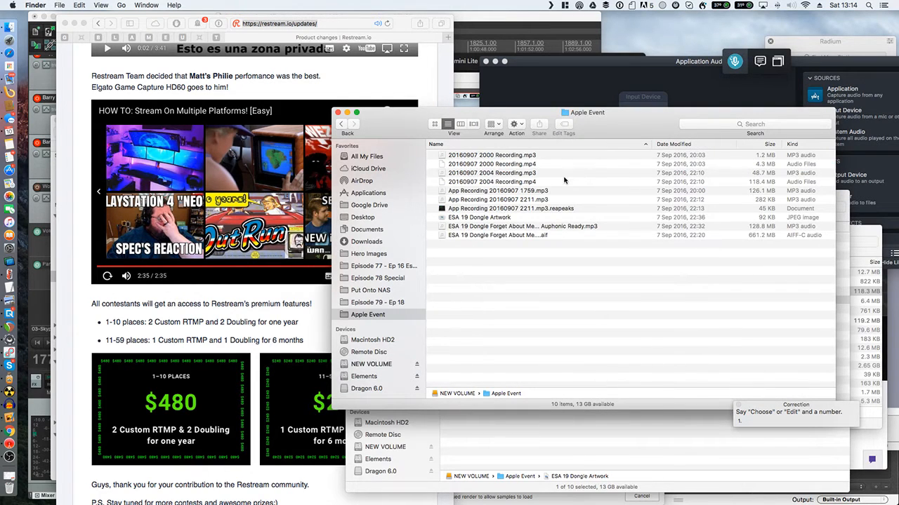
click(564, 181)
key(space)
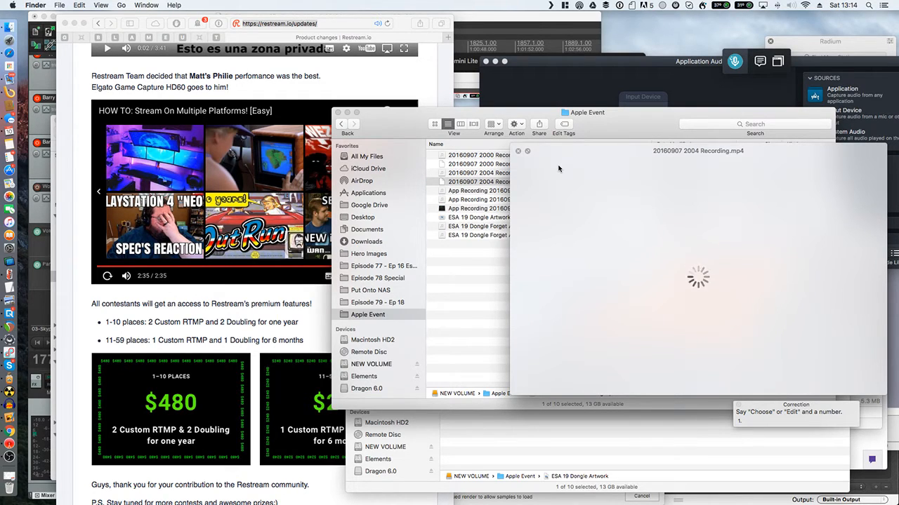
key(space)
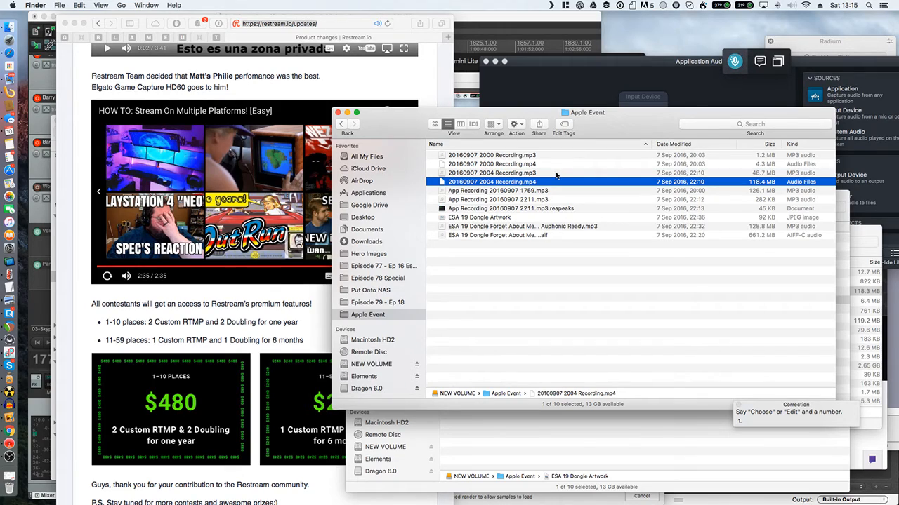
- Pause the September Event video in Safari, and open the MP3 recorder's settings in Audio Hijack
key(ctrl+Left)
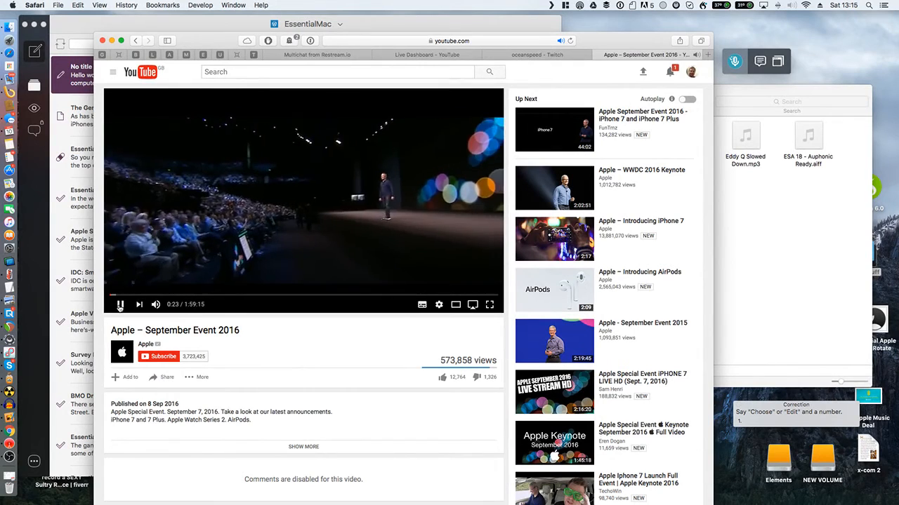
click(120, 305)
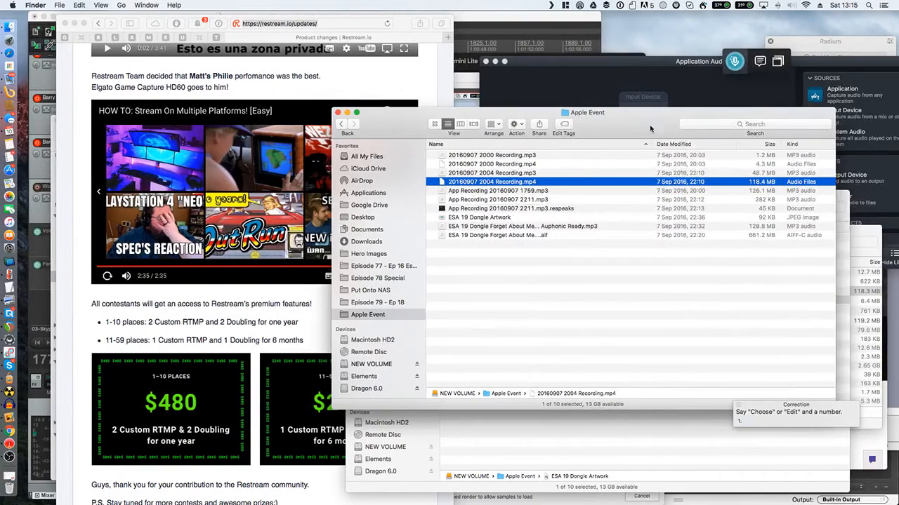
key(super+Tab)
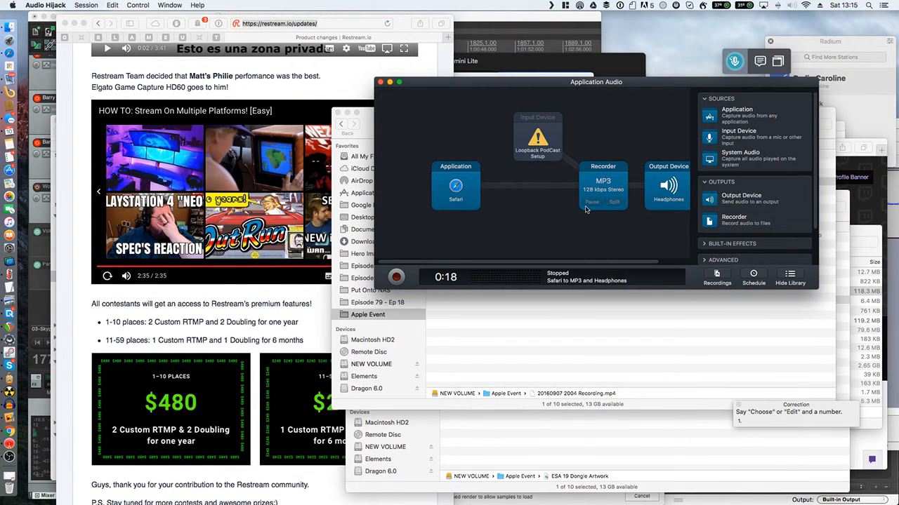
click(615, 184)
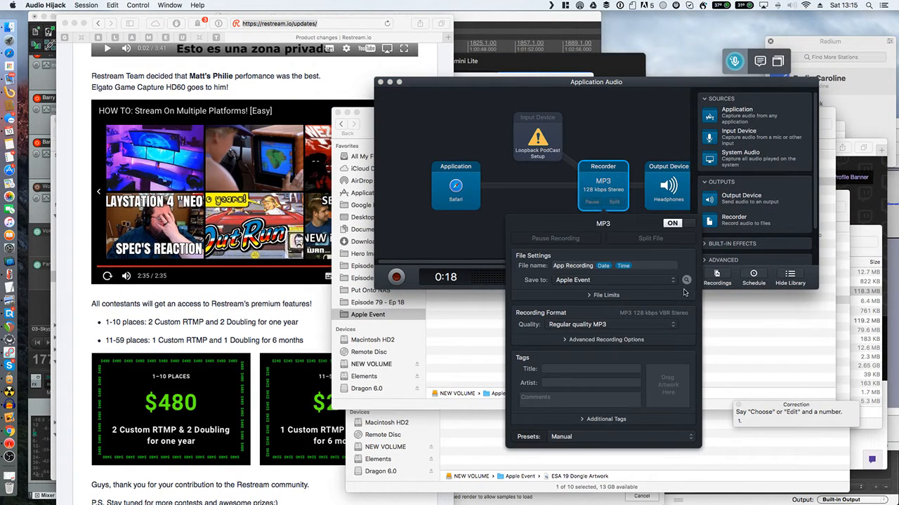
- Set the recorder to save to Apple Event with "transcription" appended to the file name, and start recording Safari's audio
click(661, 280)
click(646, 284)
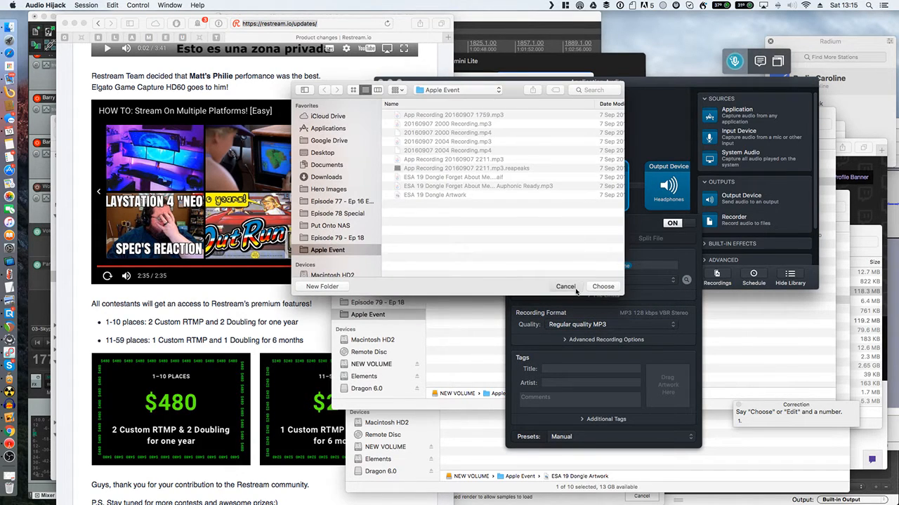
key(Return)
click(646, 266)
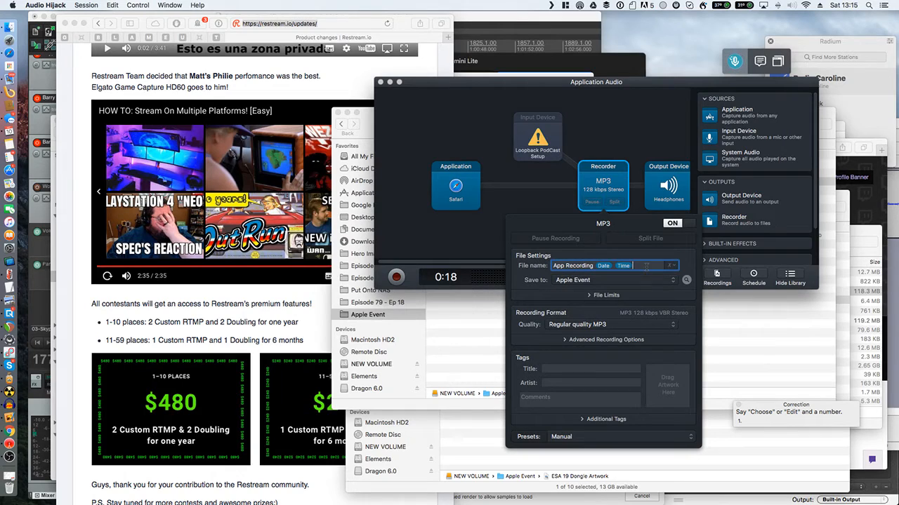
text(transcription)
key(Return)
click(437, 247)
click(396, 276)
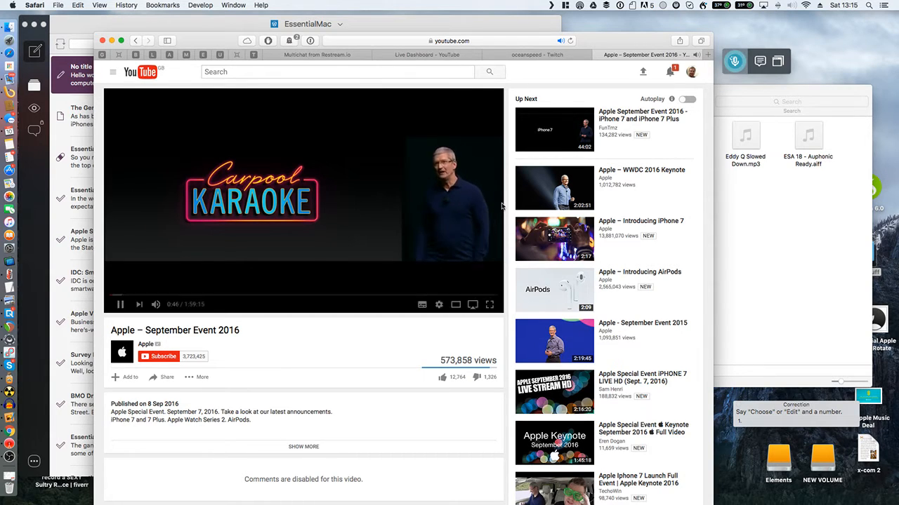
- Move the Safari window playing the September Event video up to just below the menu bar
right_click(610, 31)
click(593, 39)
drag(593, 40, 592, 26)
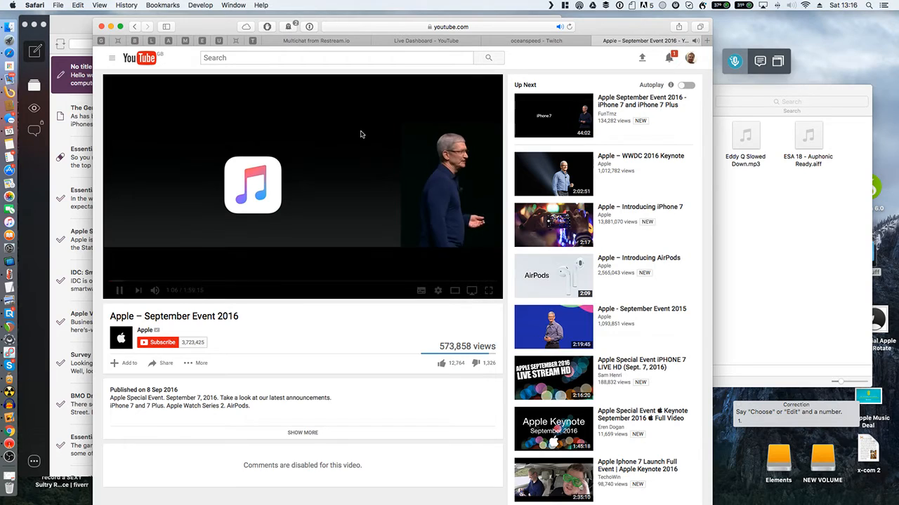
- Check the live stream on the YouTube Live Dashboard and the reloaded Twitch channel page, pausing the Twitch player after viewing
click(421, 41)
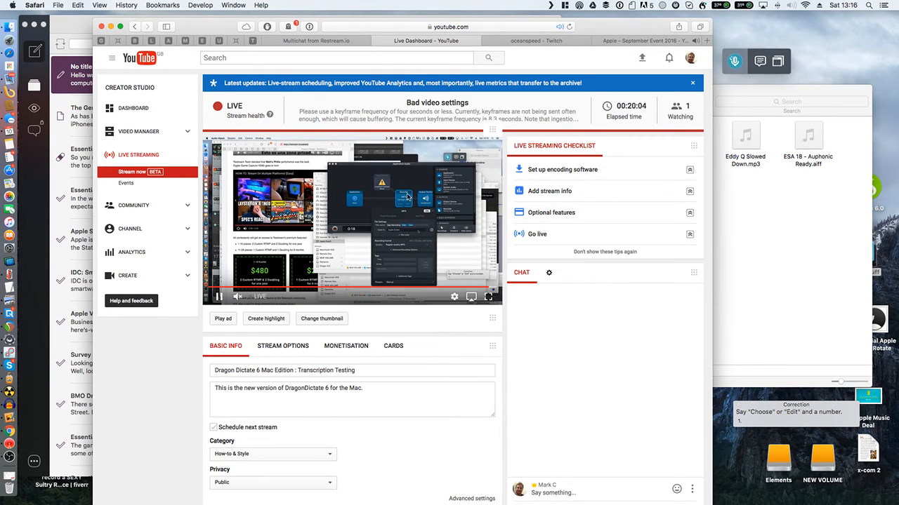
click(517, 41)
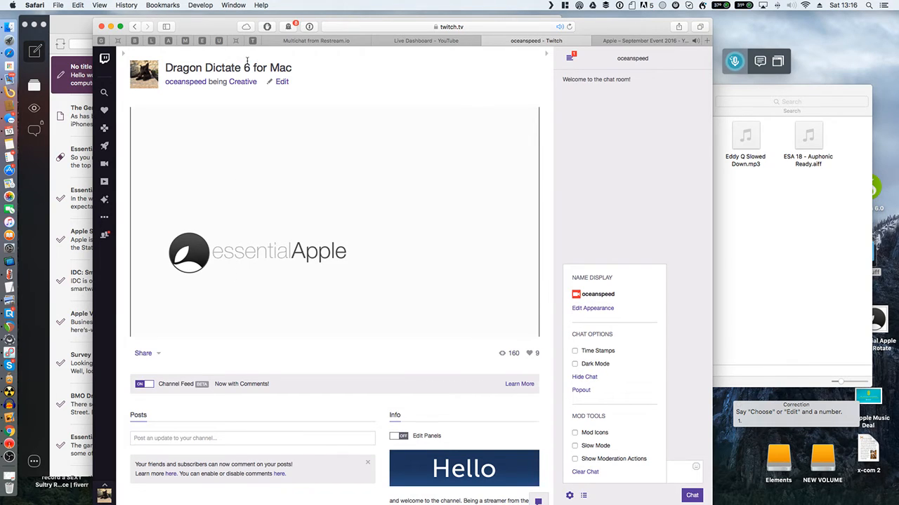
click(568, 27)
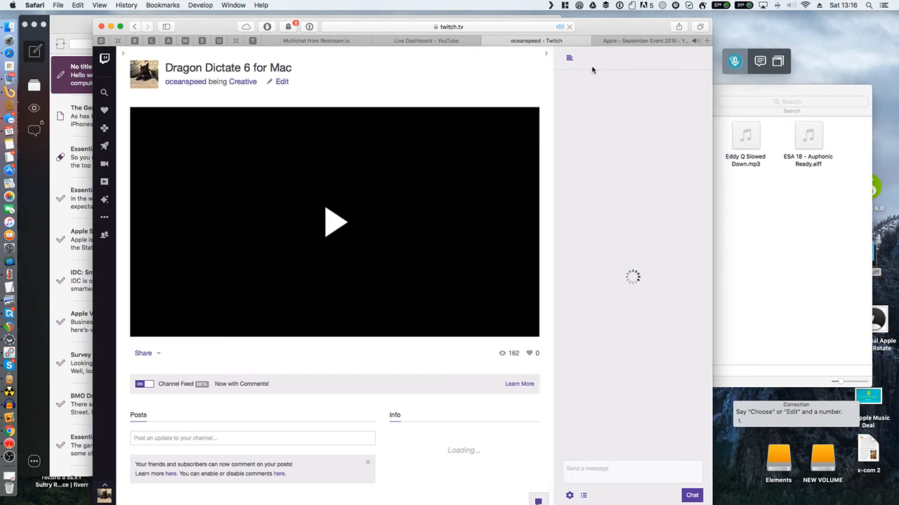
click(335, 225)
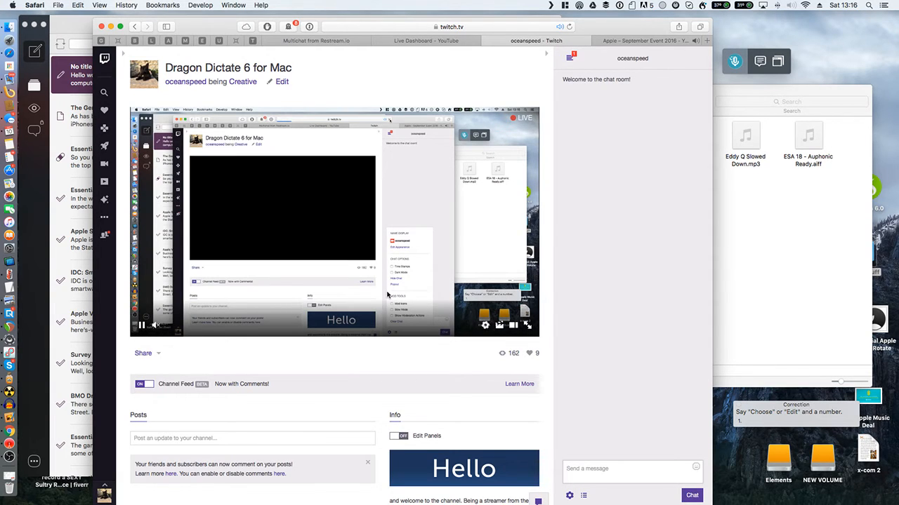
click(142, 326)
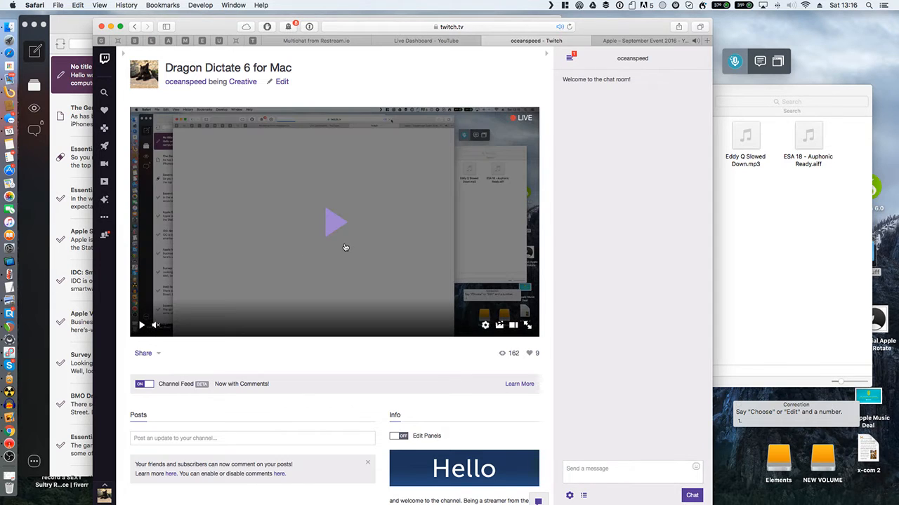
- Look in on the playing event video, close the Restream multichat page, and pause the stream preview in the YouTube Live Dashboard
click(641, 41)
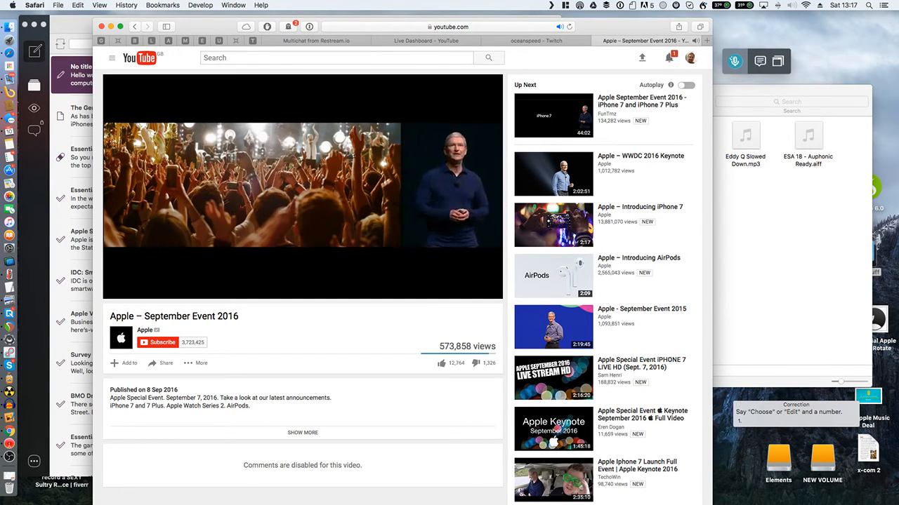
mouse_move(178, 156)
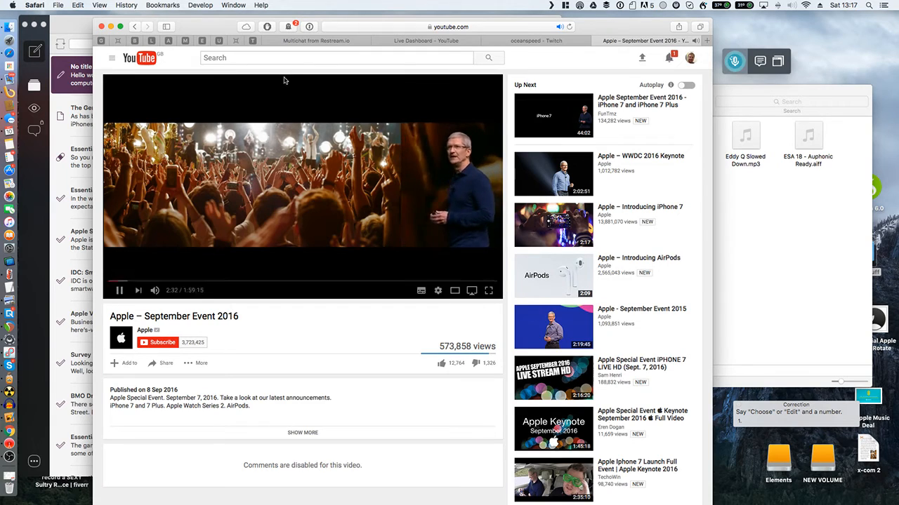
click(328, 42)
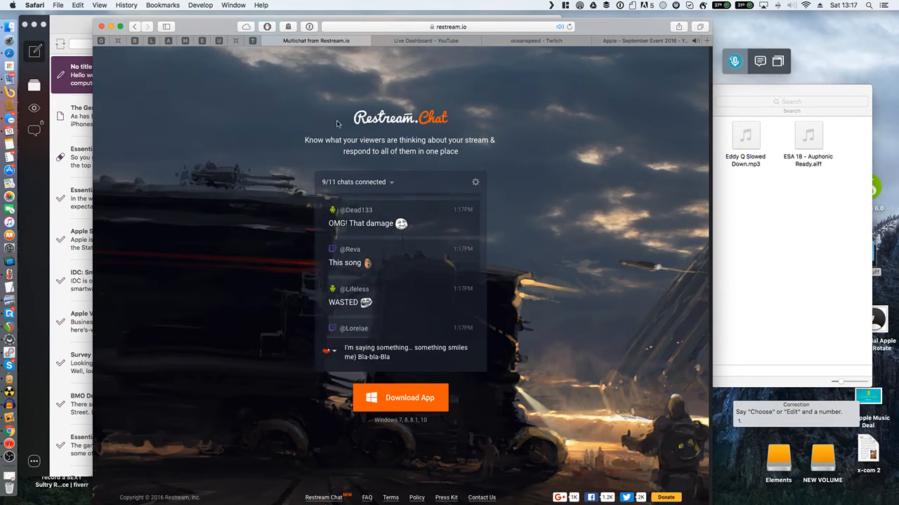
click(267, 42)
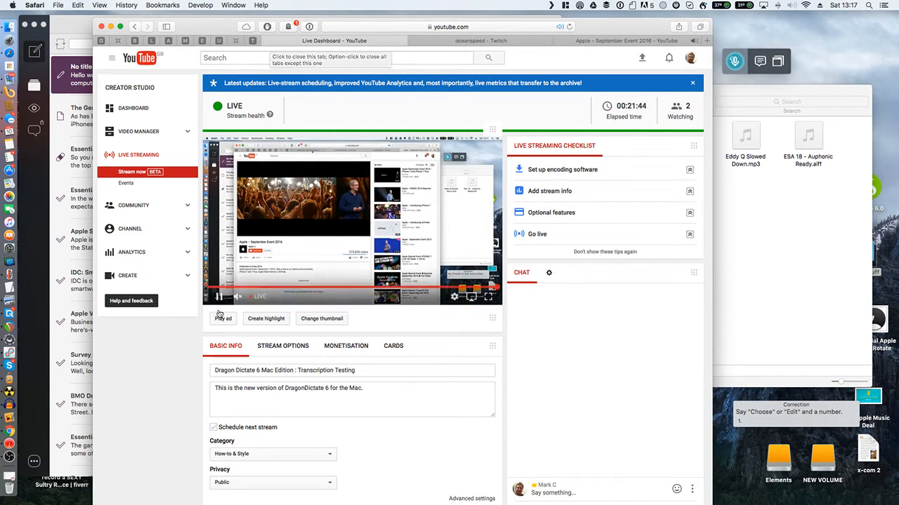
mouse_move(235, 303)
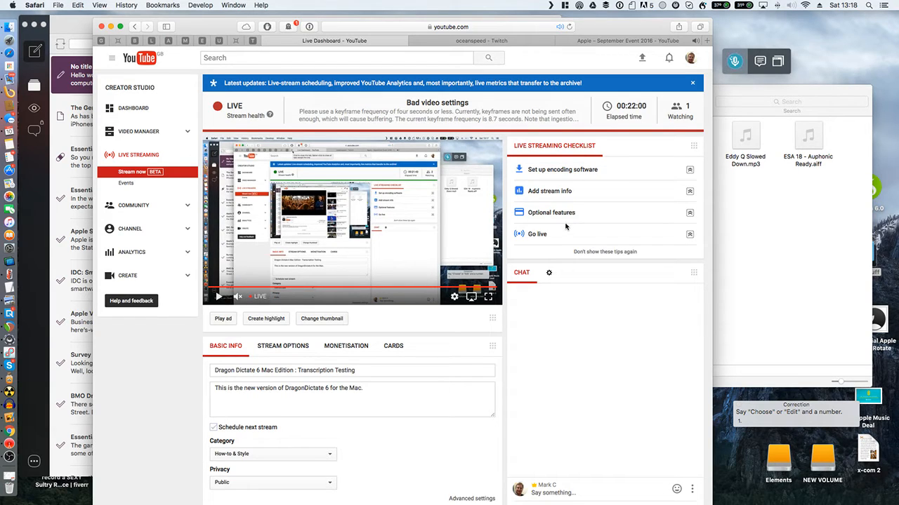
- Pause the September Event 2016 video and minimize the Safari window
click(596, 41)
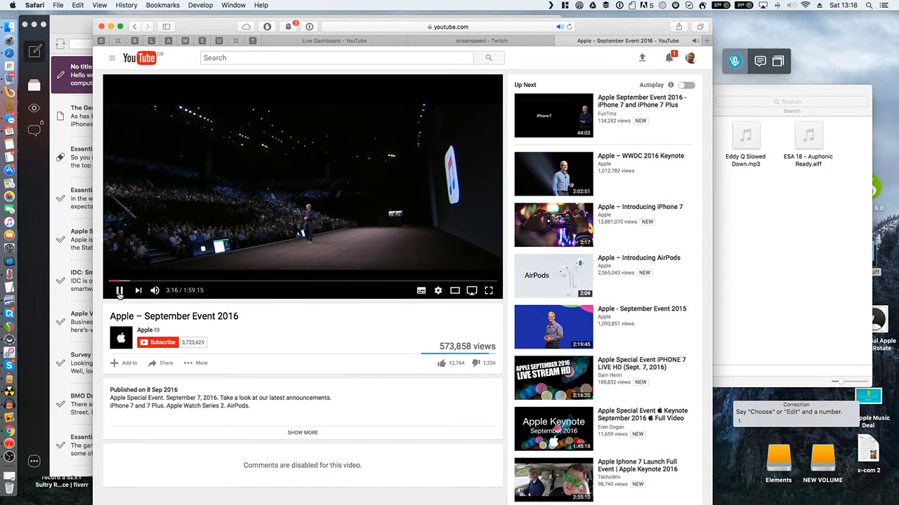
click(120, 291)
click(110, 26)
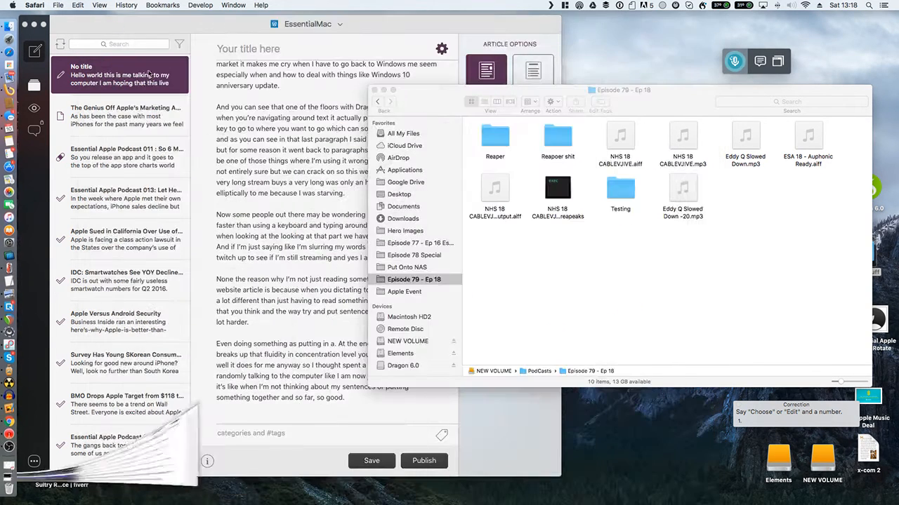
- Dismiss the Blogo window and open Blogo again through Spotlight
click(303, 132)
key(super+h)
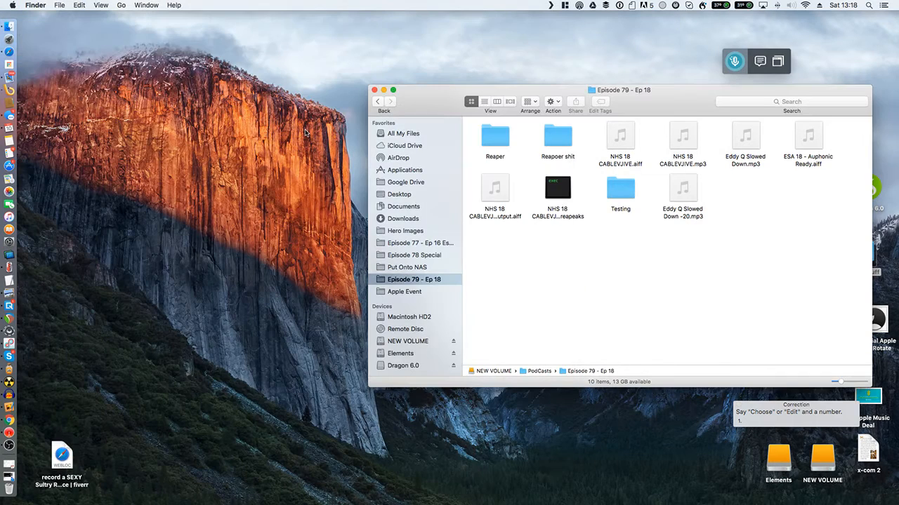
key(super+space)
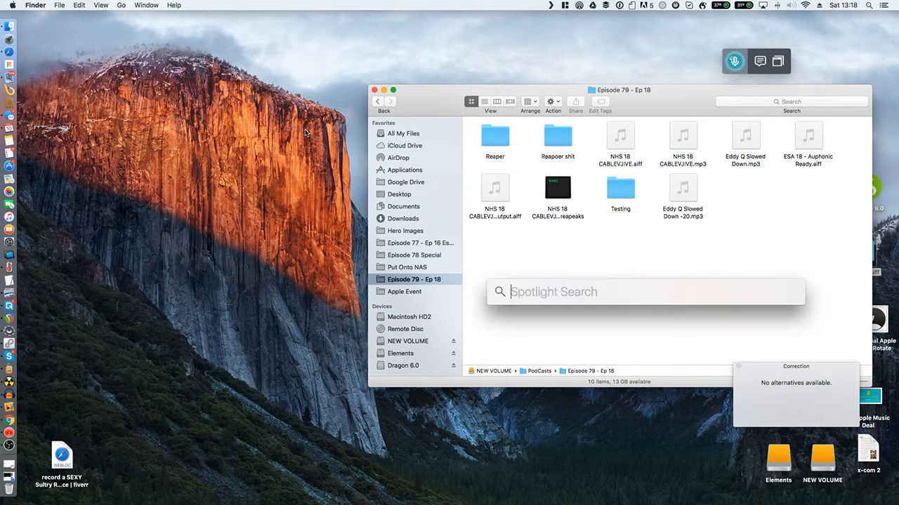
text(blogo)
key(Escape)
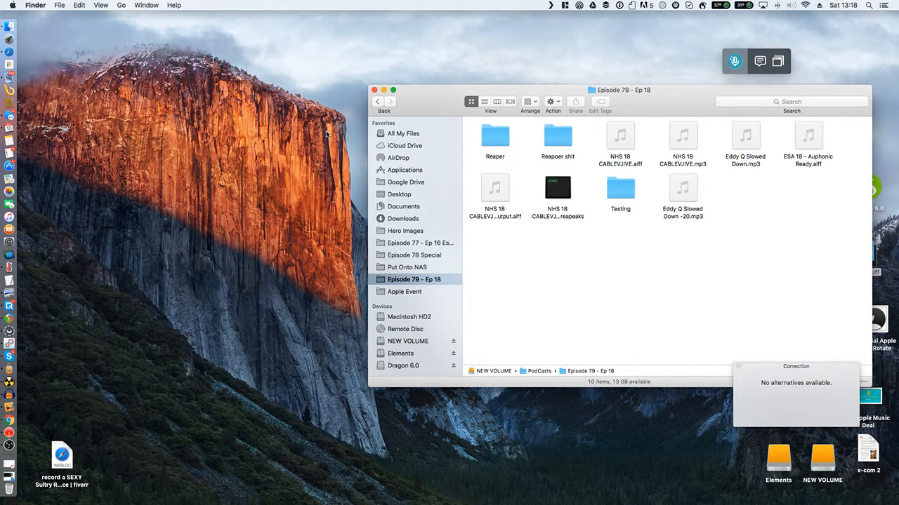
- Select the new transcription recording in Finder's Apple Event folder, and stop the running Audio Hijack recording
click(404, 290)
click(600, 196)
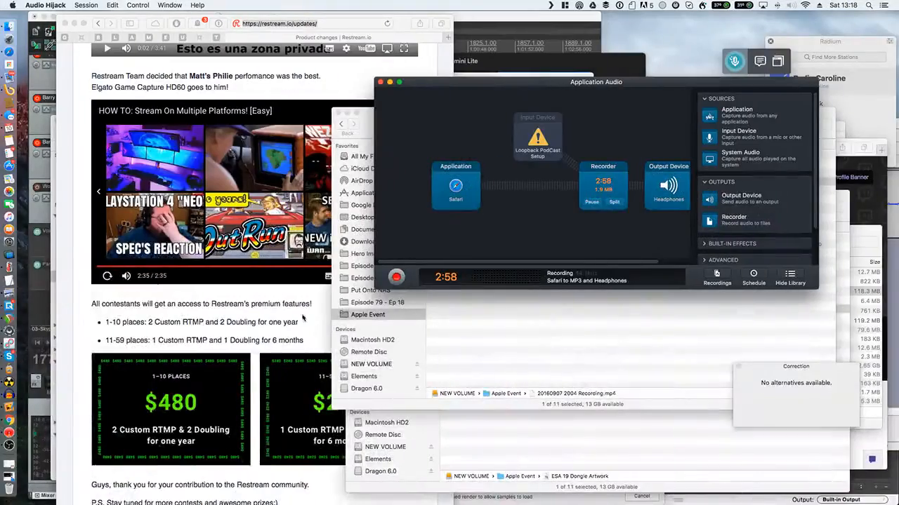
click(397, 277)
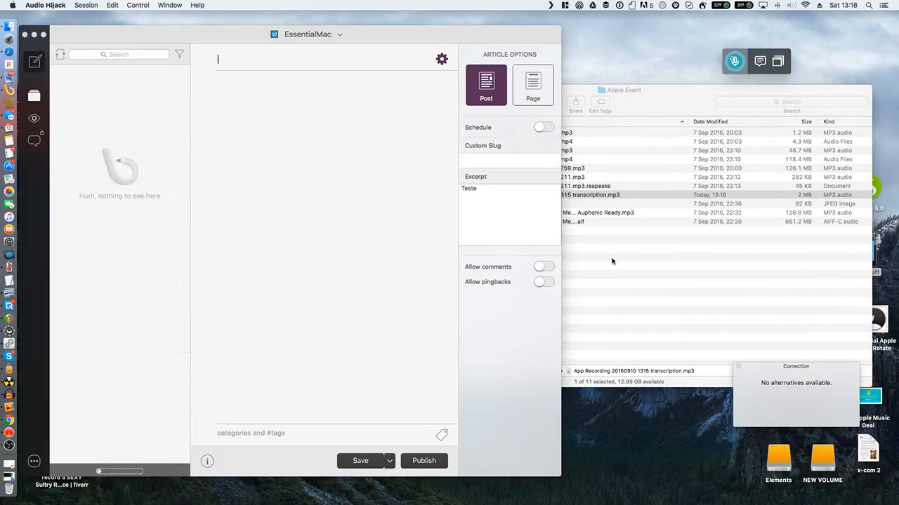
- Open the 1315 transcription recording from the Apple Event folder in Fission
click(618, 195)
key(Return)
right_click(618, 195)
click(579, 210)
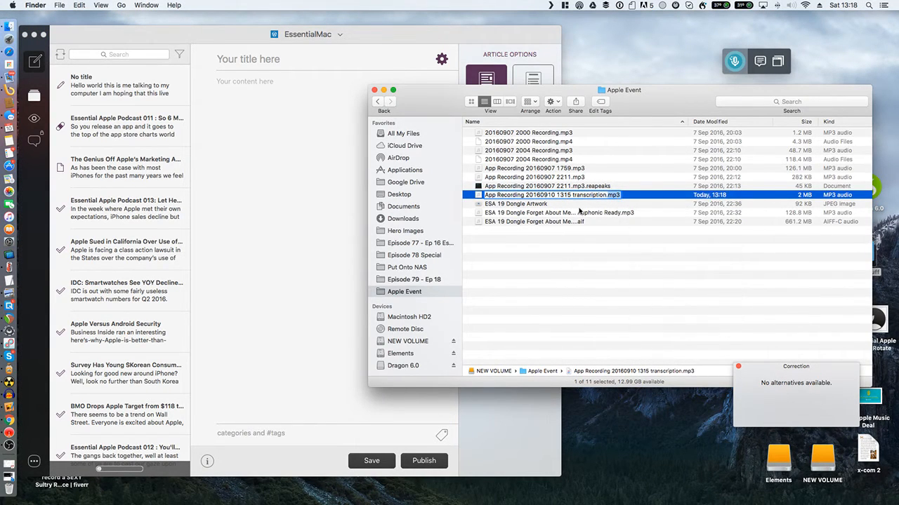
key(Return)
right_click(612, 198)
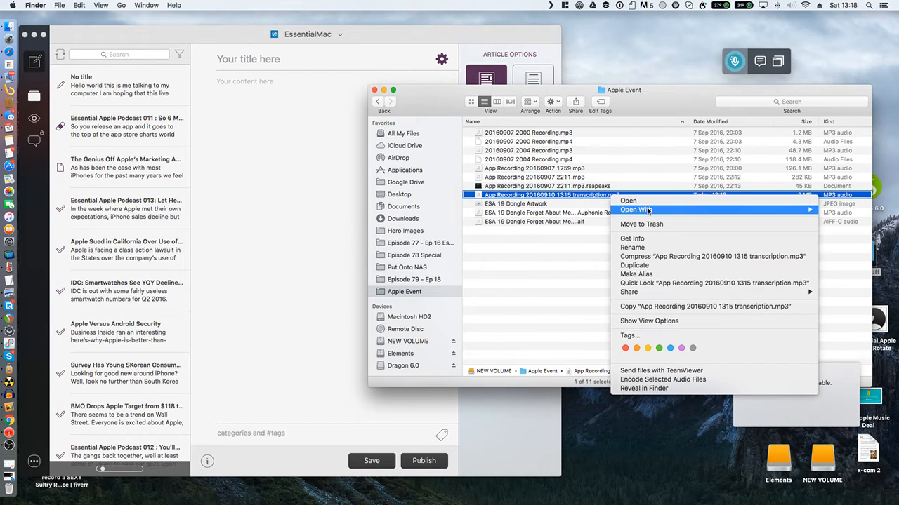
mouse_move(792, 214)
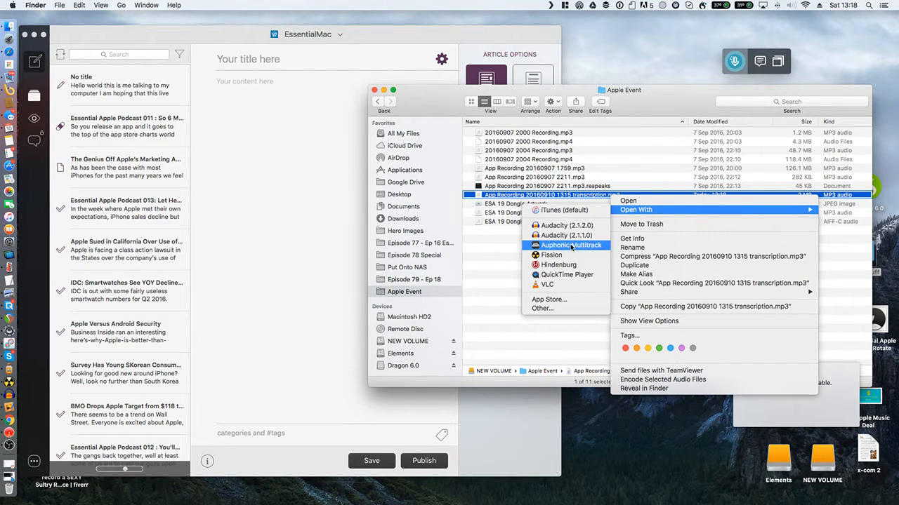
click(565, 256)
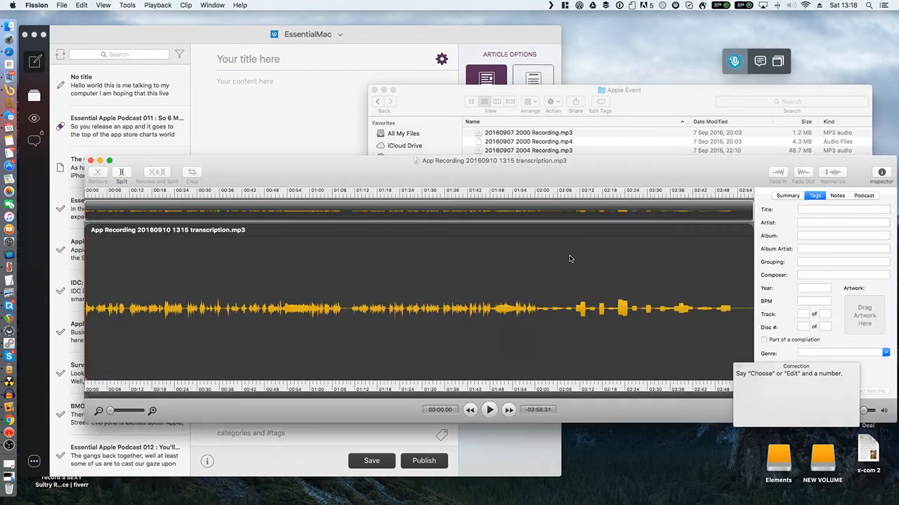
- Normalize the recording's audio level, save the file, and close its Fission window
click(465, 276)
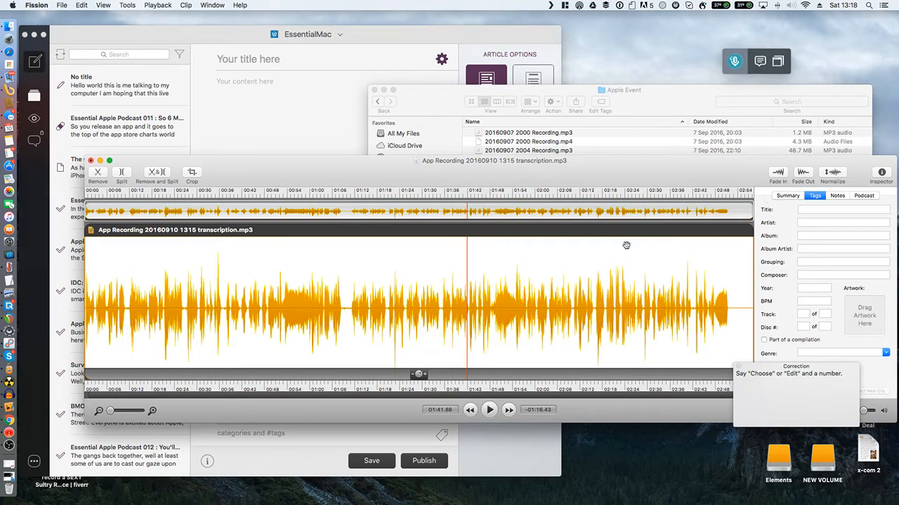
click(67, 5)
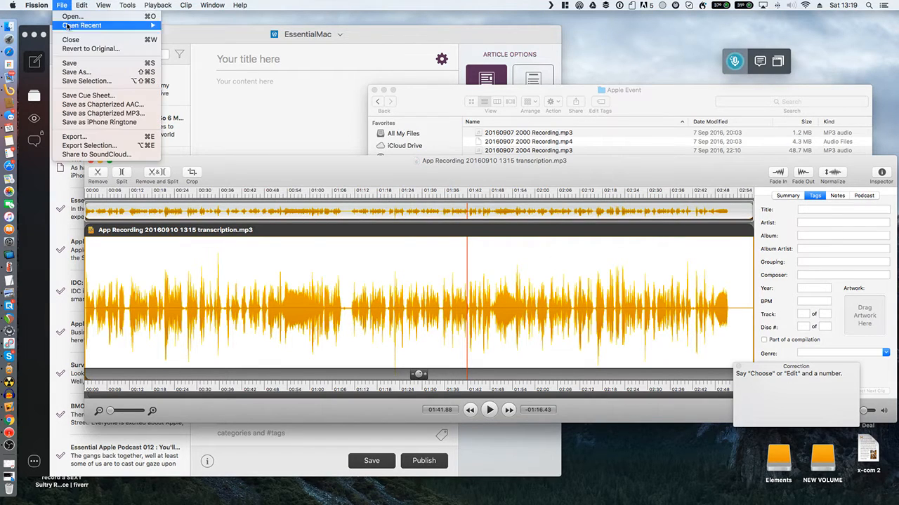
click(74, 63)
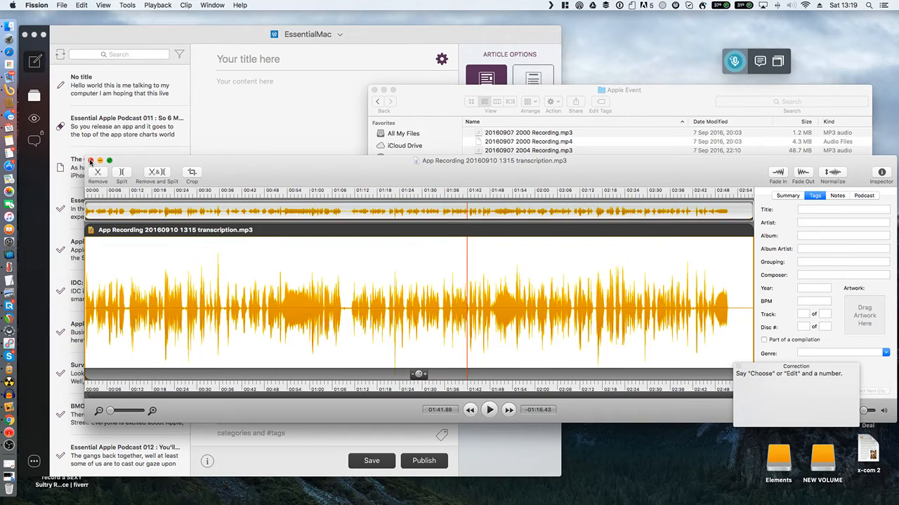
click(90, 161)
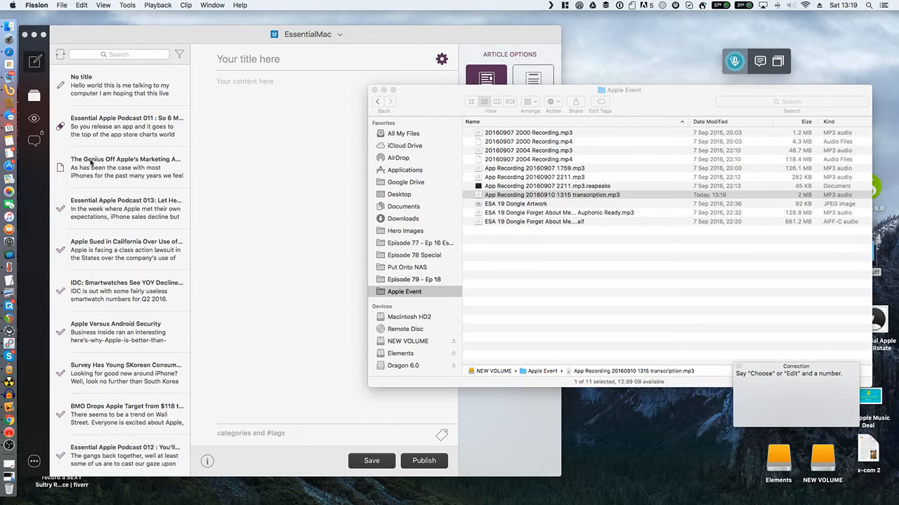
- Rename the 1315 transcription recording in Finder as "Tim Cook Apple Event Transcription", keeping the mp3 extension
click(566, 198)
key(Return)
key(Return)
key(Down)
key(Down)
key(Down)
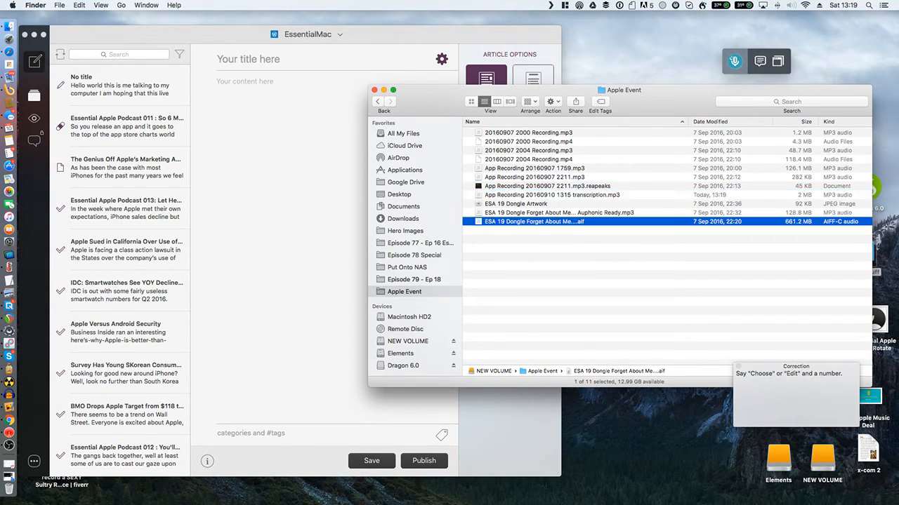
key(Up)
key(Up)
key(Up)
key(Return)
text(Tim Cook)
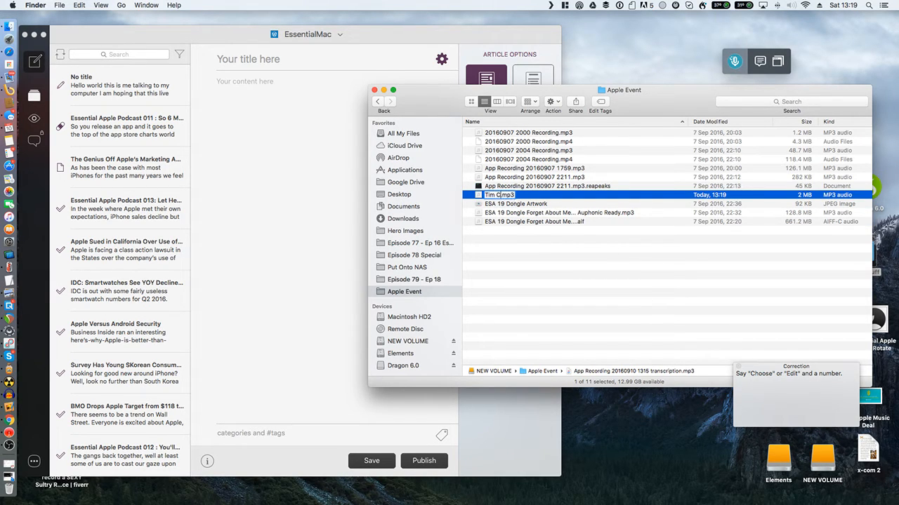
text( Apple EEn)
key(BackSpace)
key(BackSpace)
text(vent )
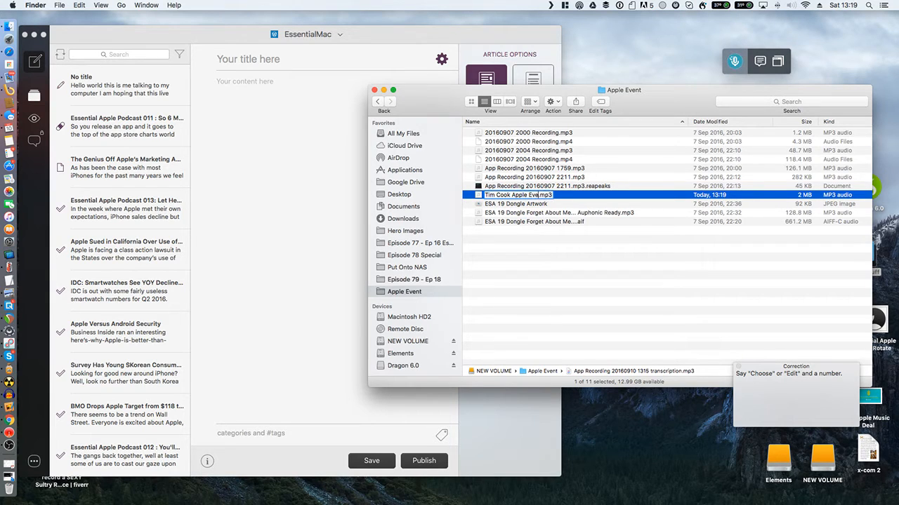
text(Transcription)
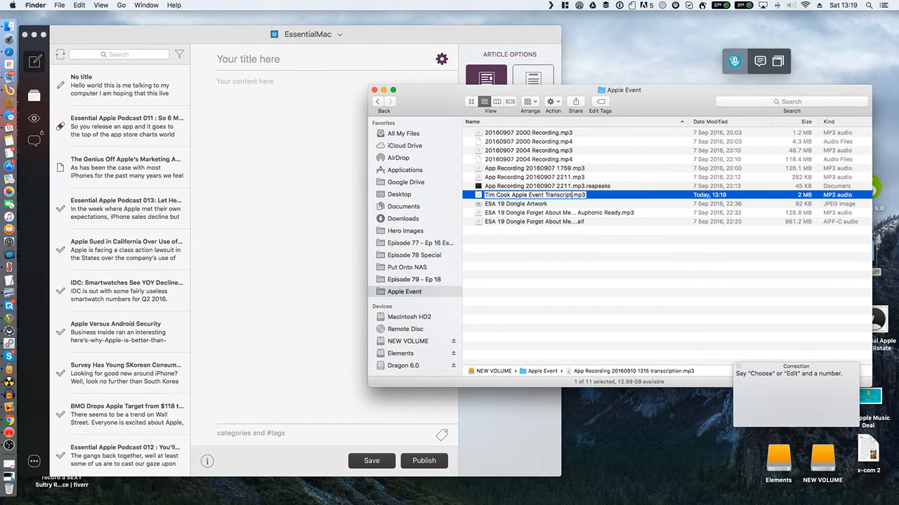
key(Return)
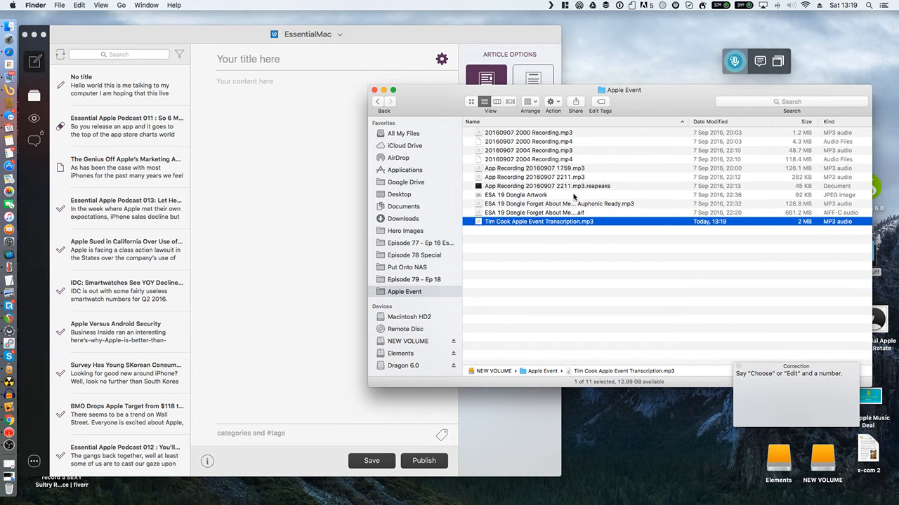
- Switch Dragon to Transcription mode and arrange the Finder and Transcription windows so they do not overlap
drag(685, 87, 711, 290)
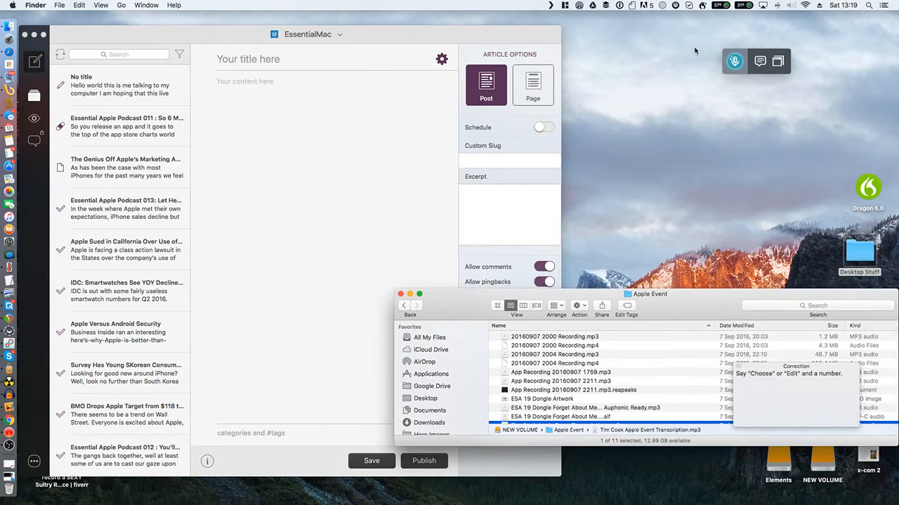
click(704, 5)
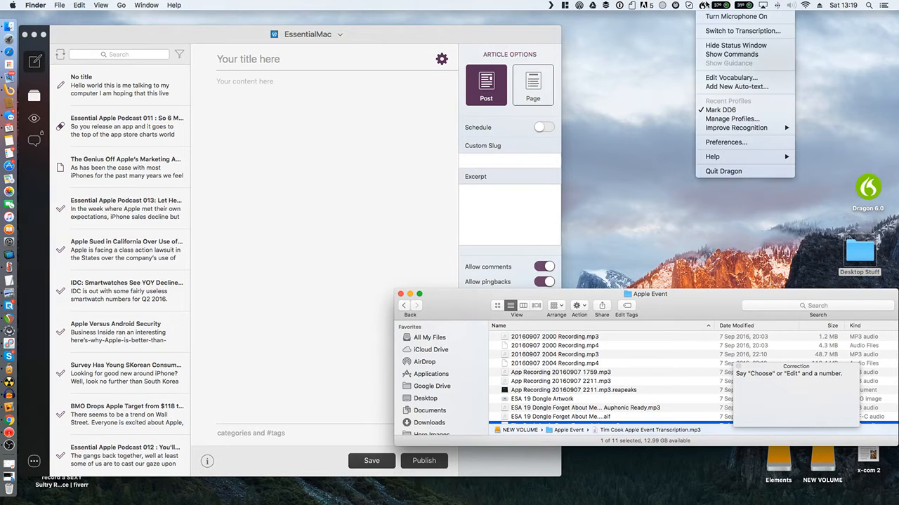
click(727, 35)
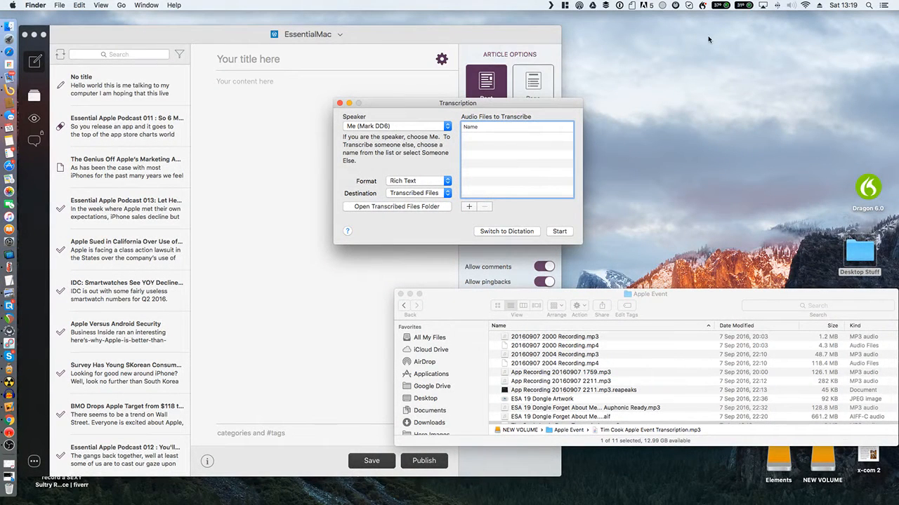
drag(506, 106, 734, 56)
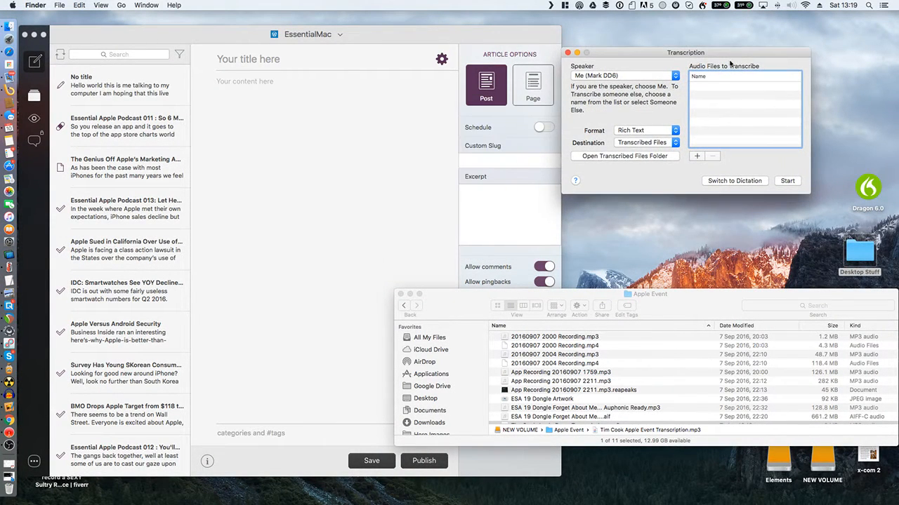
- Add Tim Cook as a new transcription speaker with the United States region and the American - Southern accent
click(652, 76)
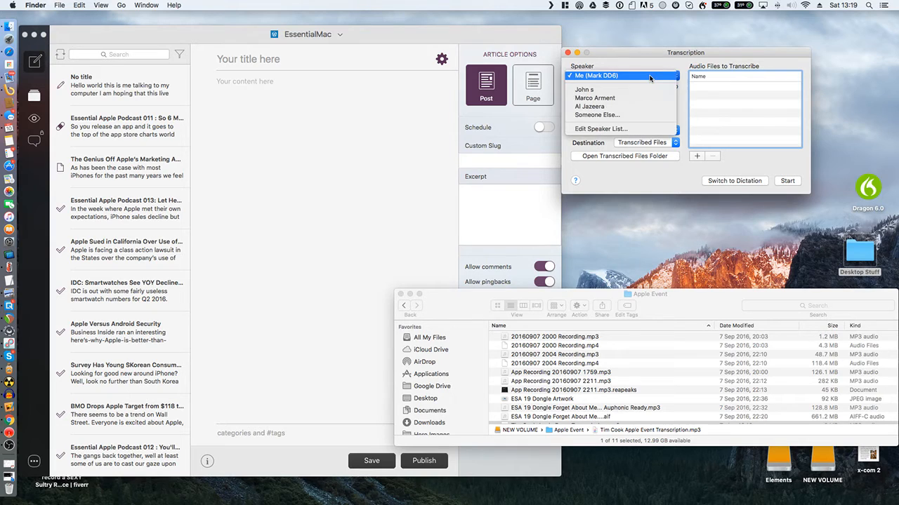
click(624, 116)
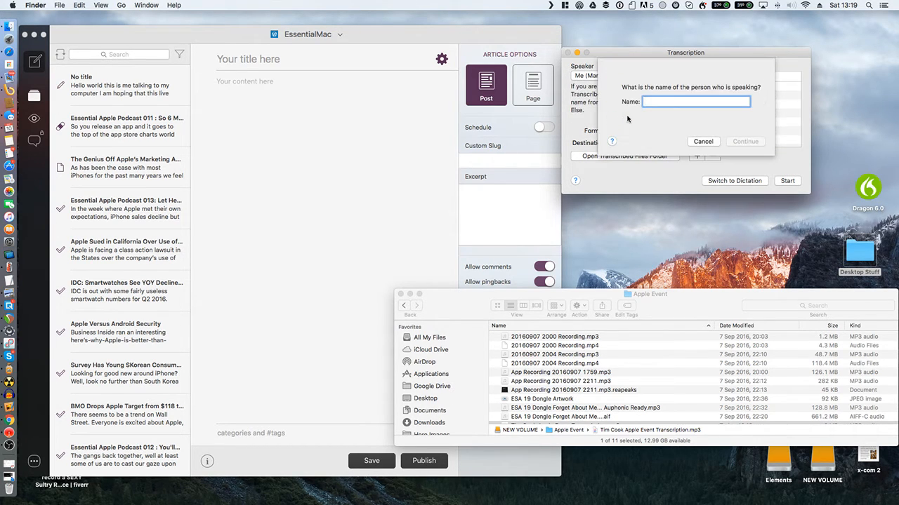
text(Tim Cook)
key(Return)
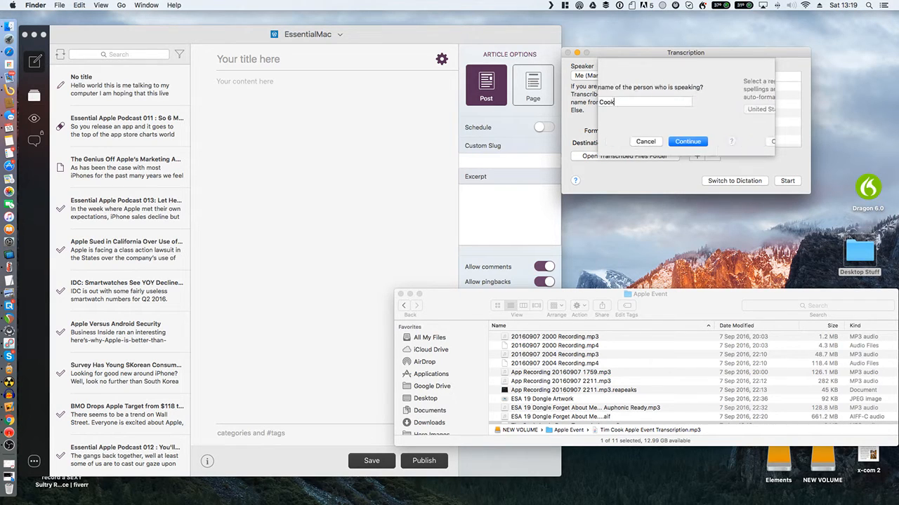
click(741, 112)
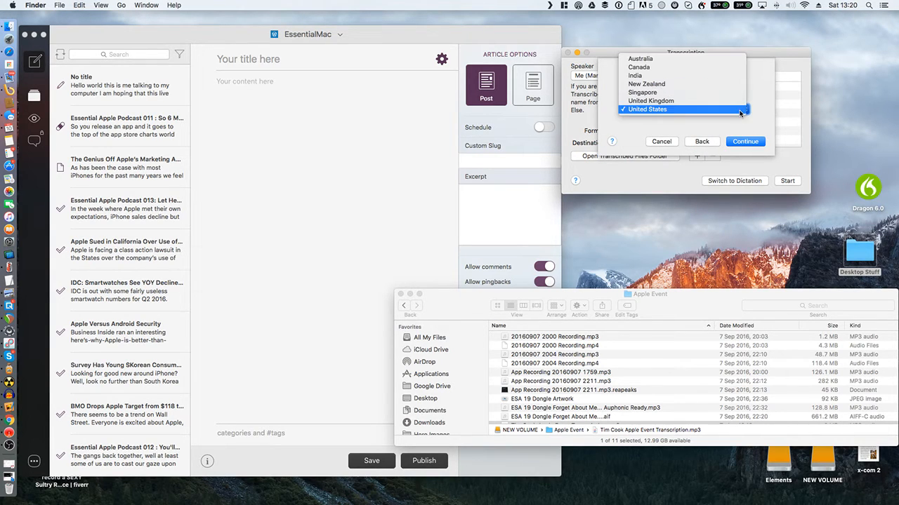
click(741, 111)
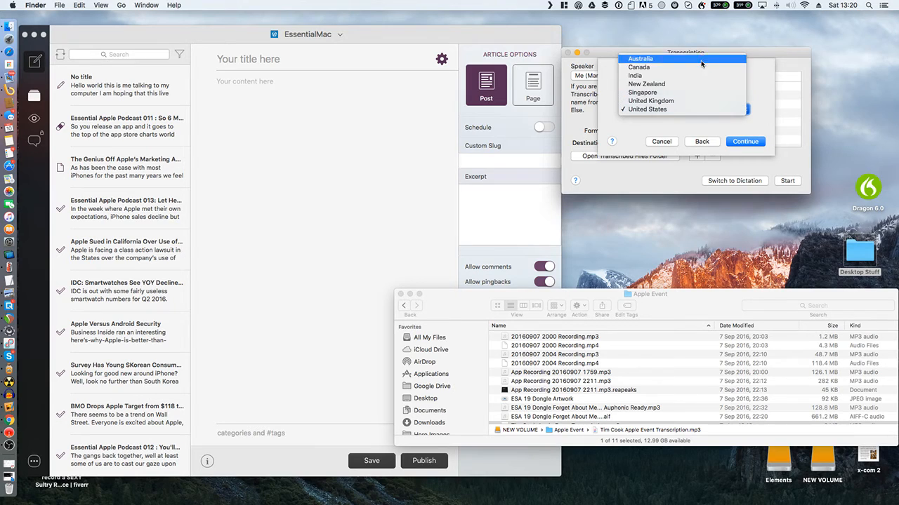
click(771, 129)
click(748, 143)
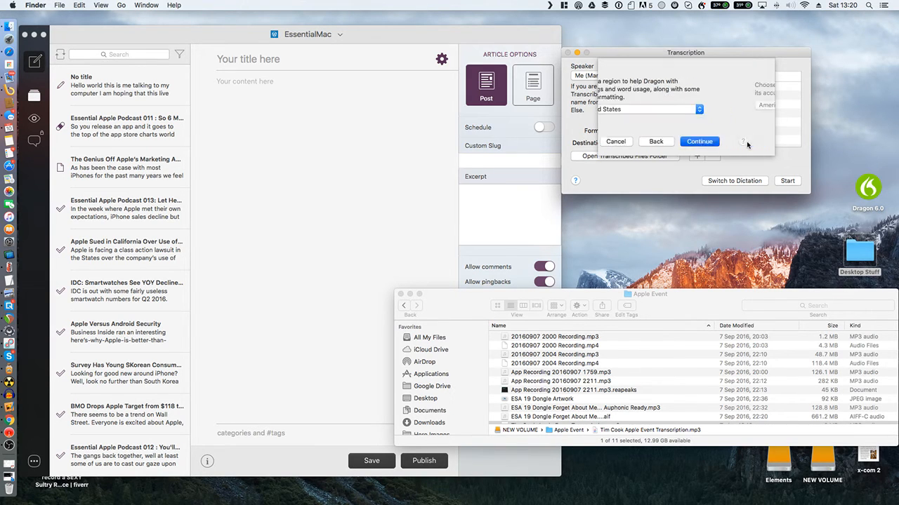
click(717, 107)
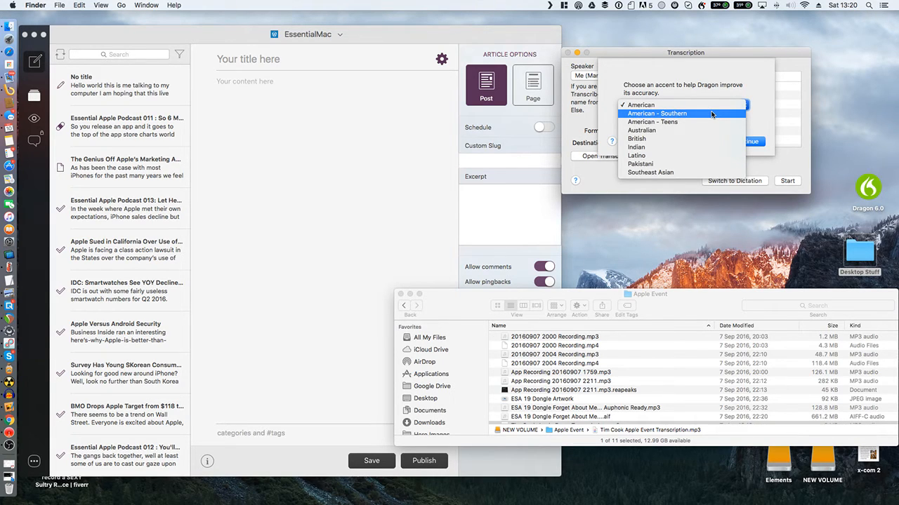
click(711, 114)
click(748, 143)
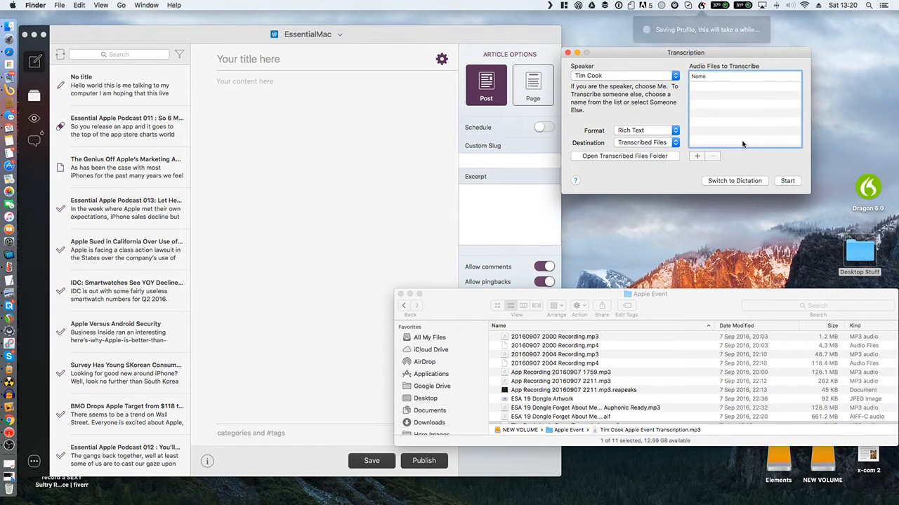
- Add Tim Cook Apple Event Transcription.mp3 from the Apple Event folder to the audio files to transcribe
click(694, 160)
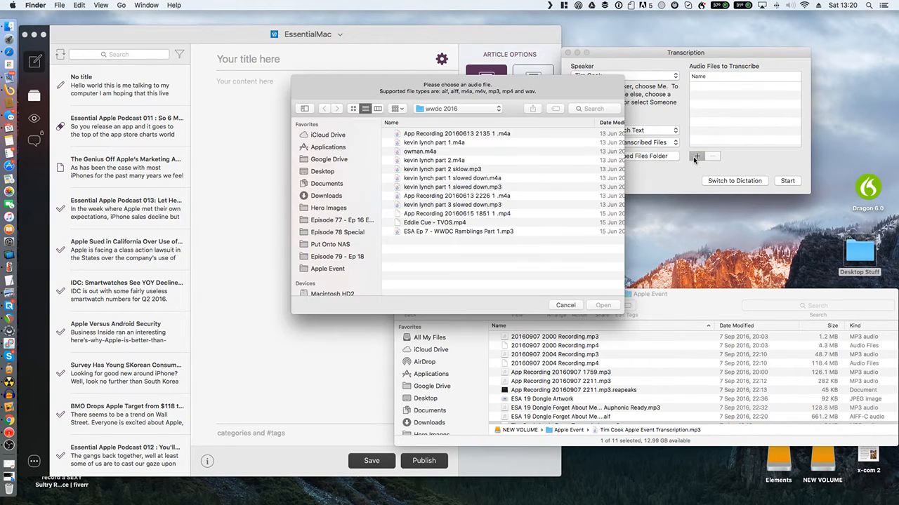
click(732, 309)
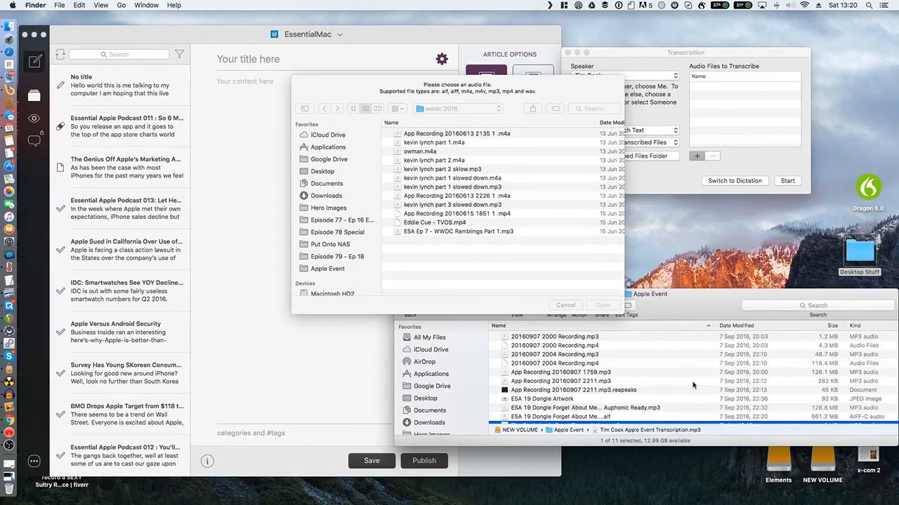
scroll(692, 386, down, 1)
drag(562, 419, 491, 267)
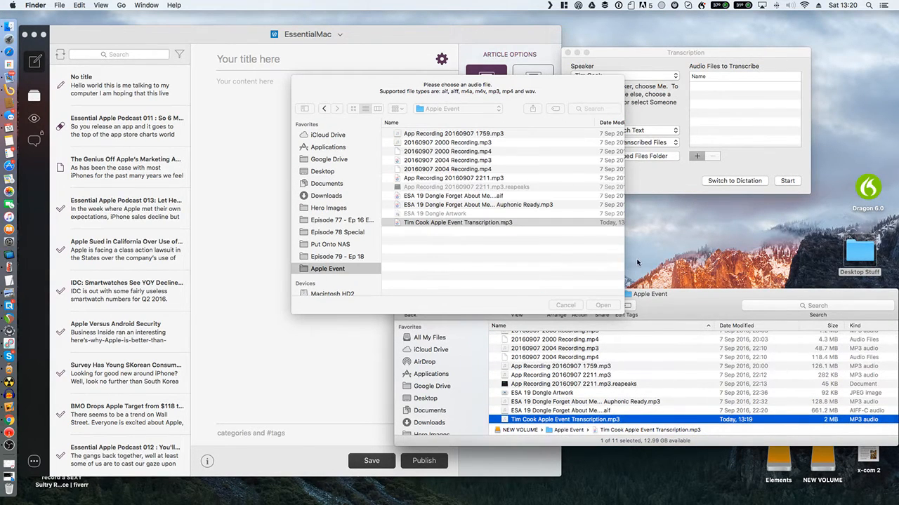
click(543, 223)
click(603, 305)
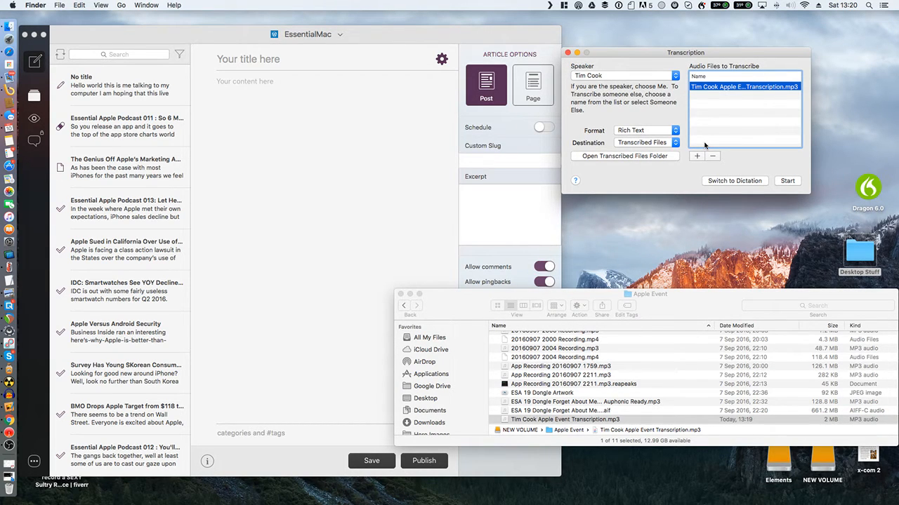
- Set the transcript format to Microsoft Word opening with Pages, and start the transcription
click(670, 135)
mouse_move(671, 123)
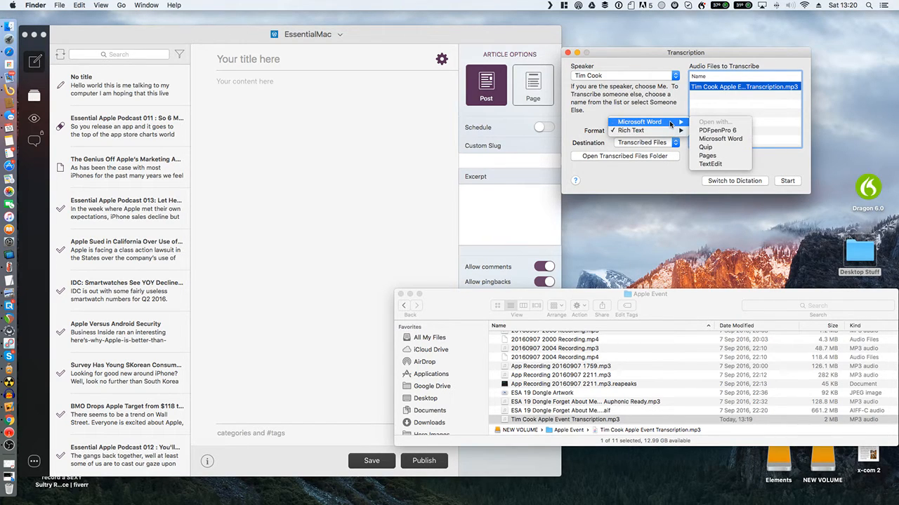
click(721, 155)
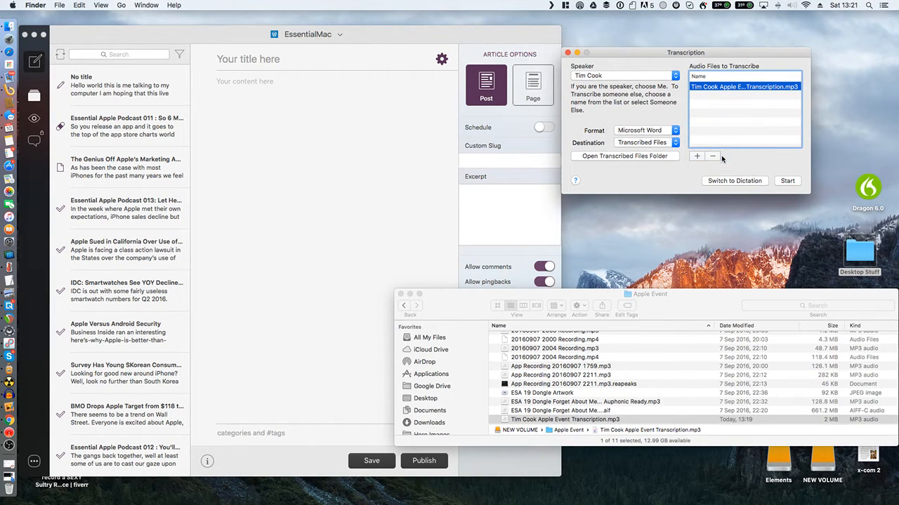
click(635, 132)
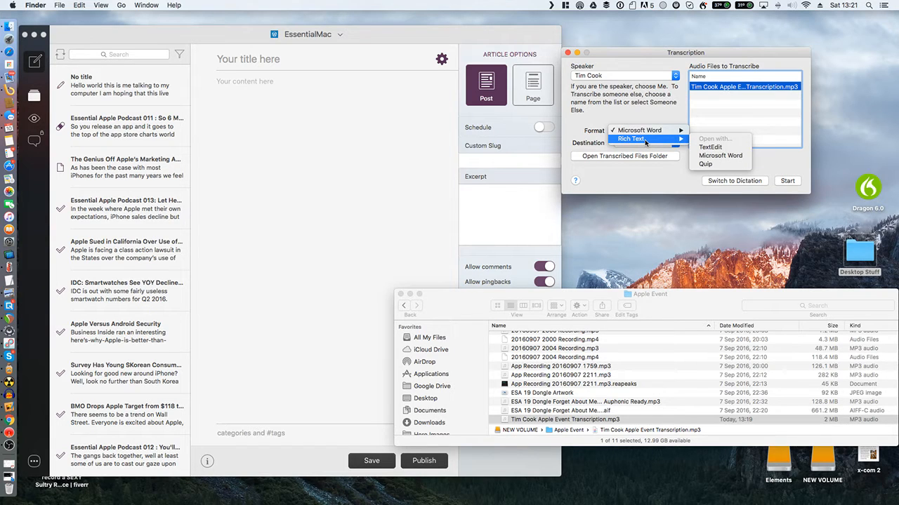
click(636, 185)
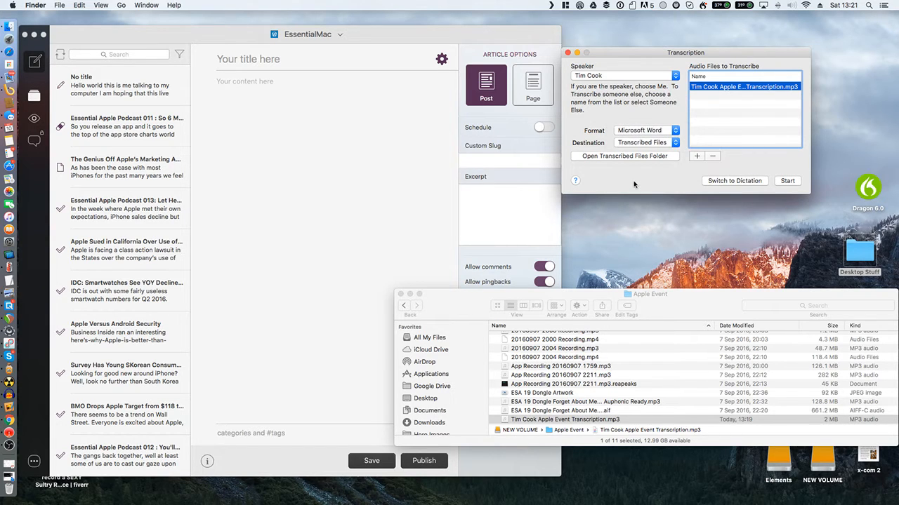
click(787, 181)
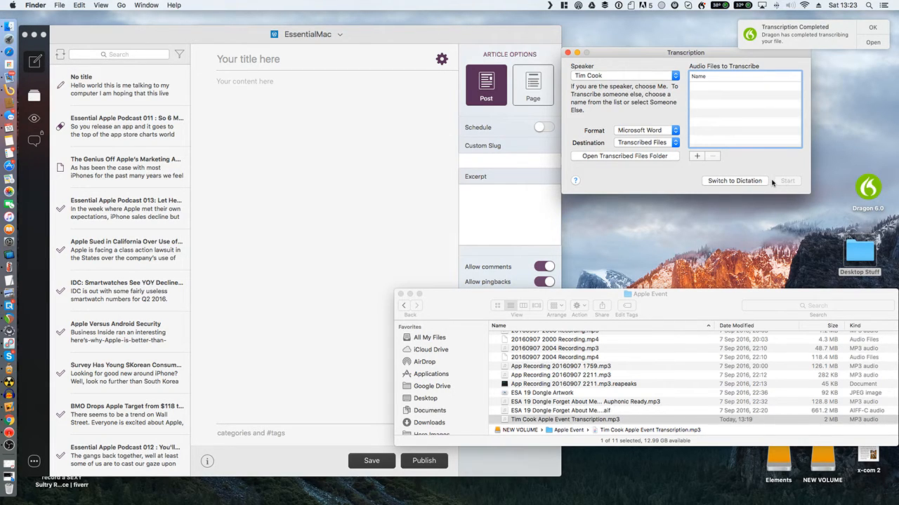
- Open Dragon's Transcribed Files folder and sort its files by date modified, newest first
click(634, 157)
scroll(445, 256, down, 5)
scroll(435, 240, up, 10)
scroll(435, 240, down, 5)
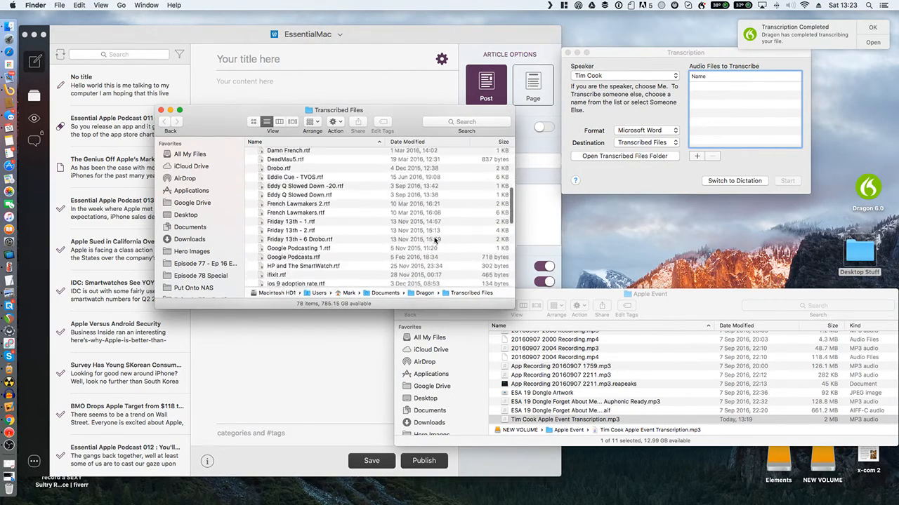
click(415, 141)
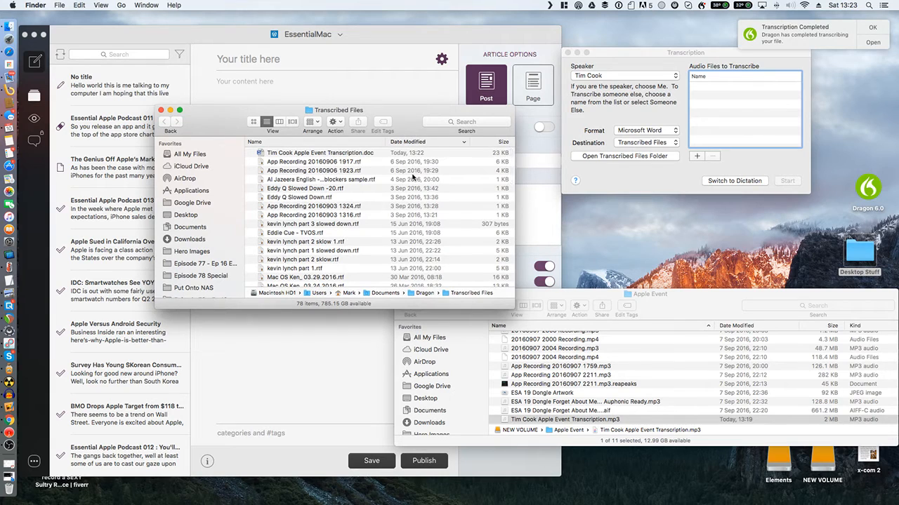
- Open Tim Cook Apple Event Transcription.doc from the Transcribed Files folder in Pages
right_click(330, 154)
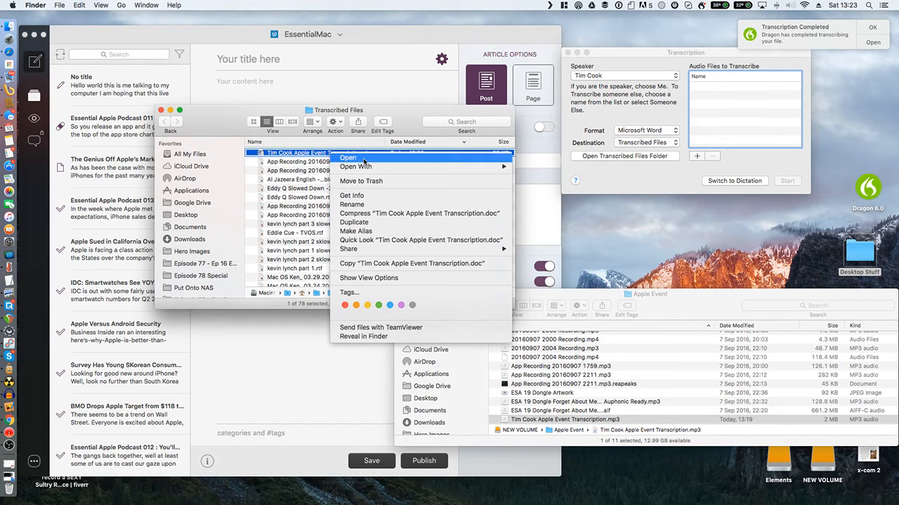
mouse_move(365, 168)
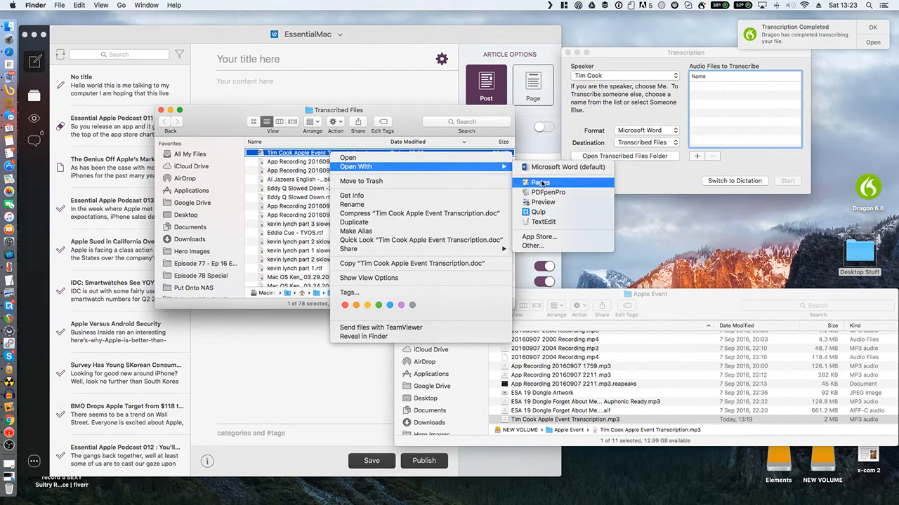
click(554, 185)
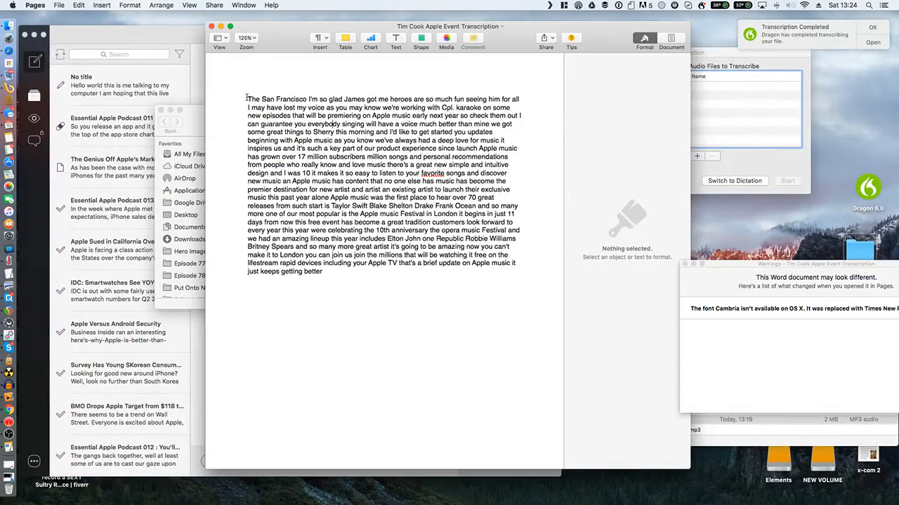
- Copy the entire transcript from Pages into the body of the empty EssentialMac post in Blogo
drag(246, 97, 430, 270)
key(super+c)
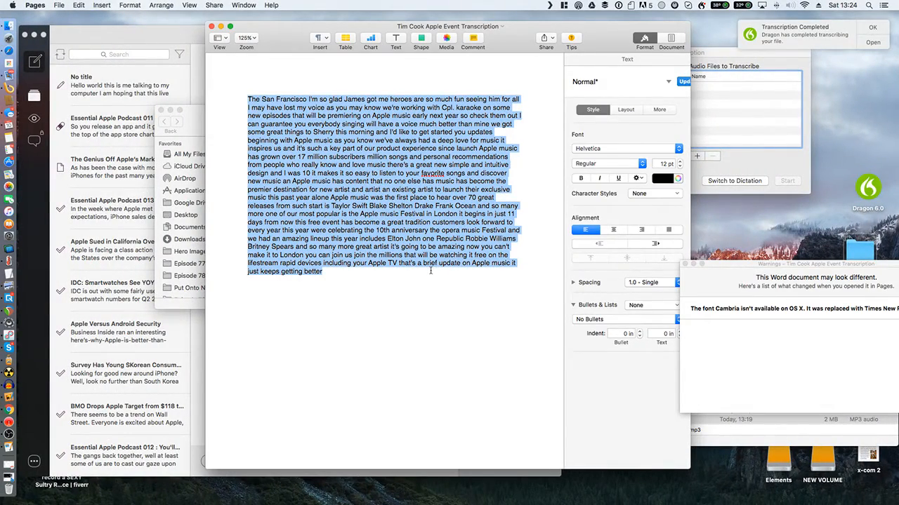
click(175, 34)
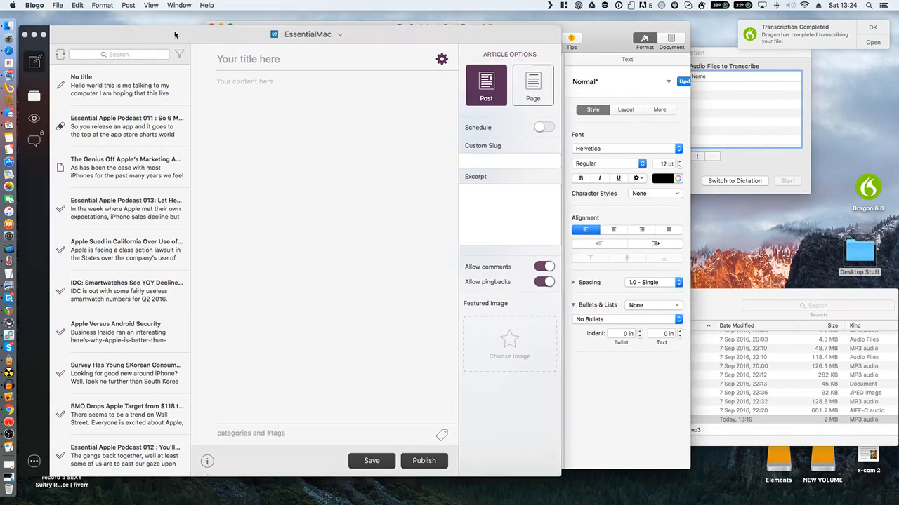
key(super+v)
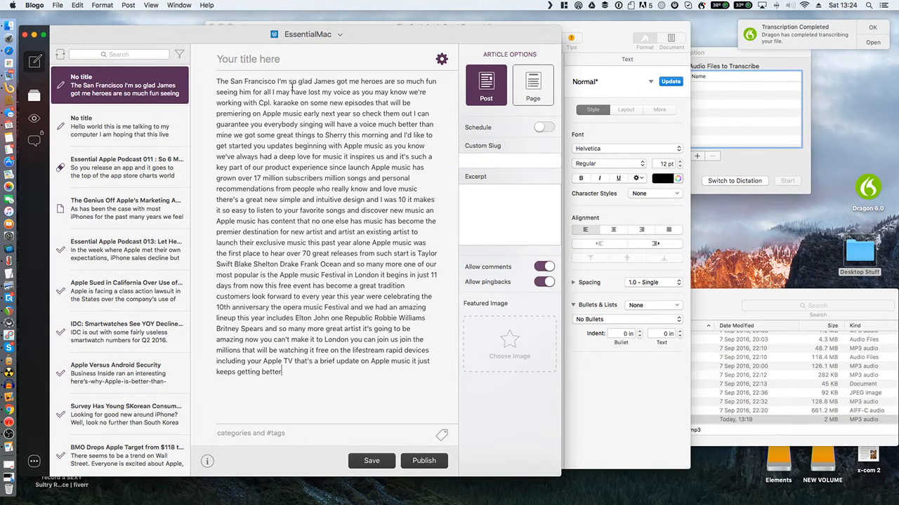
drag(371, 35, 384, 28)
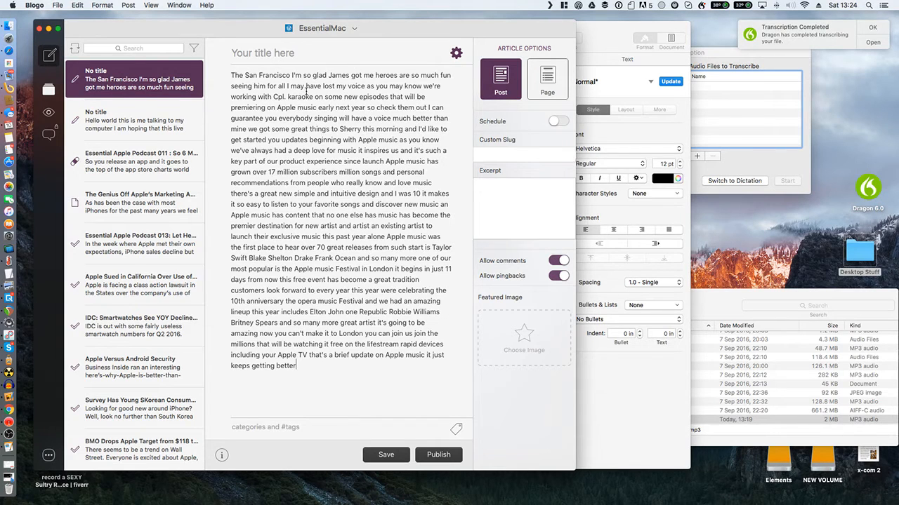
- Open Tim Cook Apple Event Transcription.mp3 from the Apple Event folder in VLC and reposition the player window
click(695, 305)
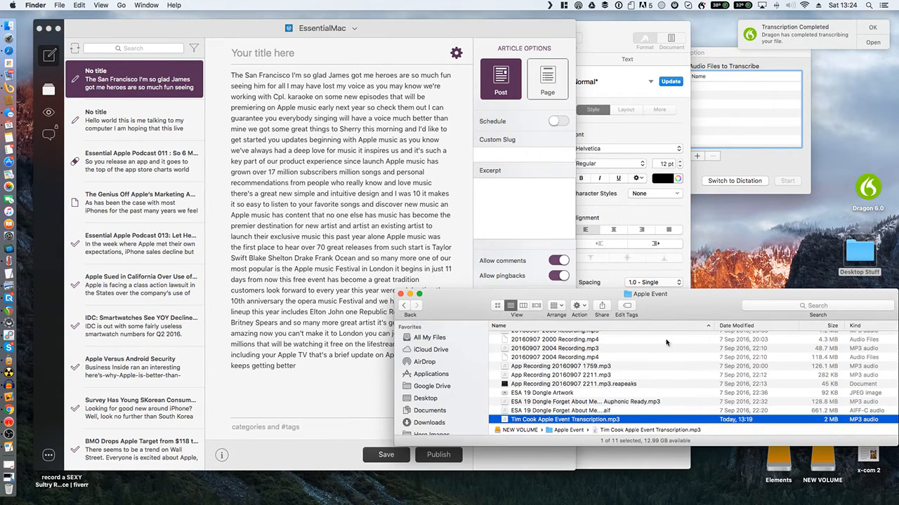
drag(693, 304, 694, 297)
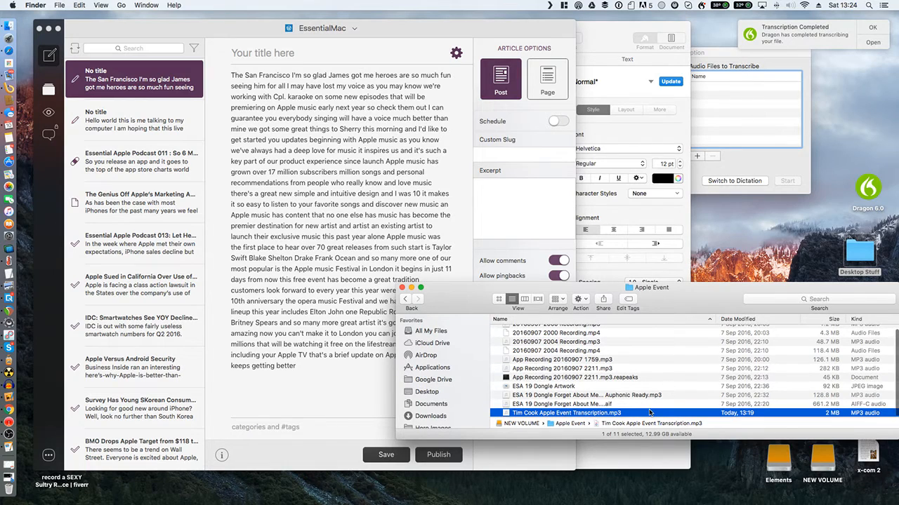
right_click(641, 415)
mouse_move(689, 320)
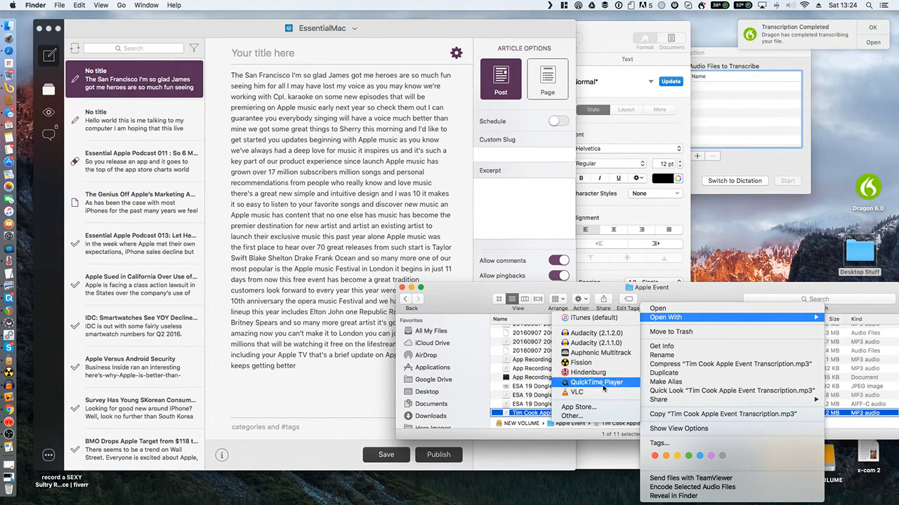
click(603, 392)
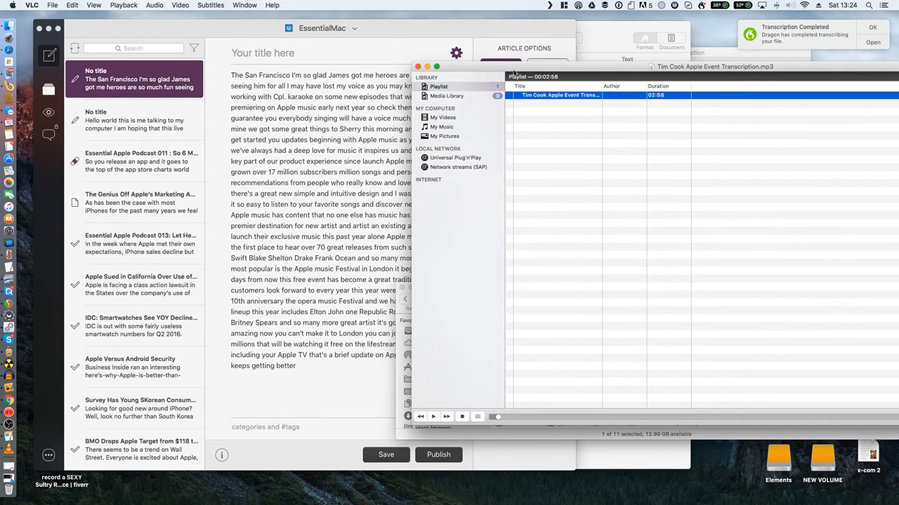
drag(500, 70, 413, 60)
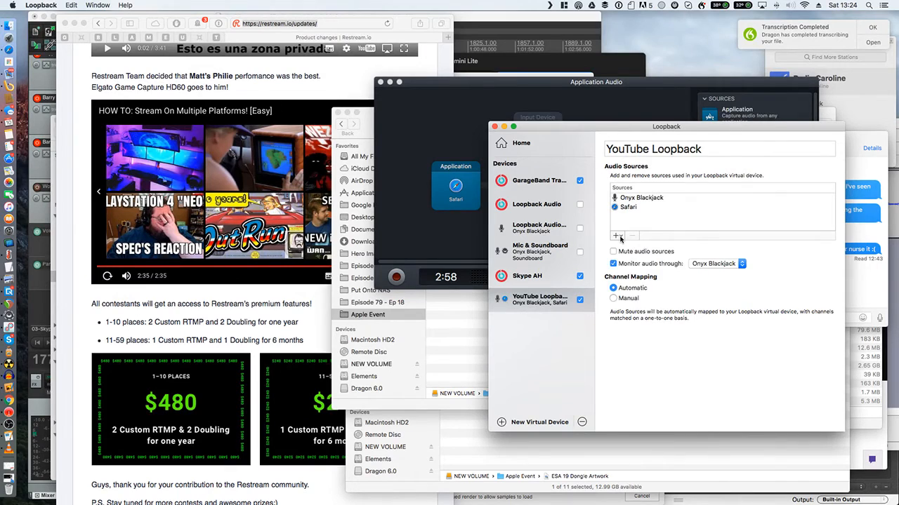
- Add VLC to the audio sources of the YouTube Loopback device in Loopback
click(617, 236)
click(662, 314)
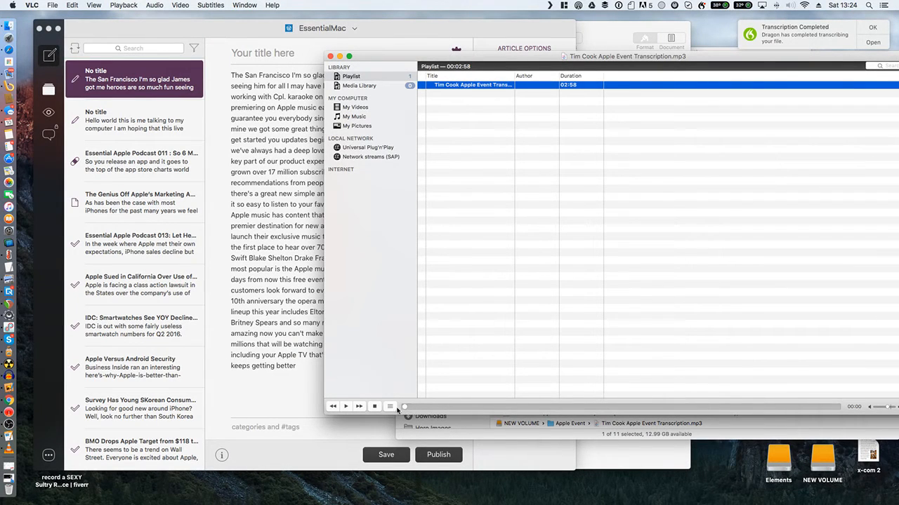
- Place the VLC window clear of the transcript in Blogo and play the recording in short passages to compare it
drag(324, 363, 526, 352)
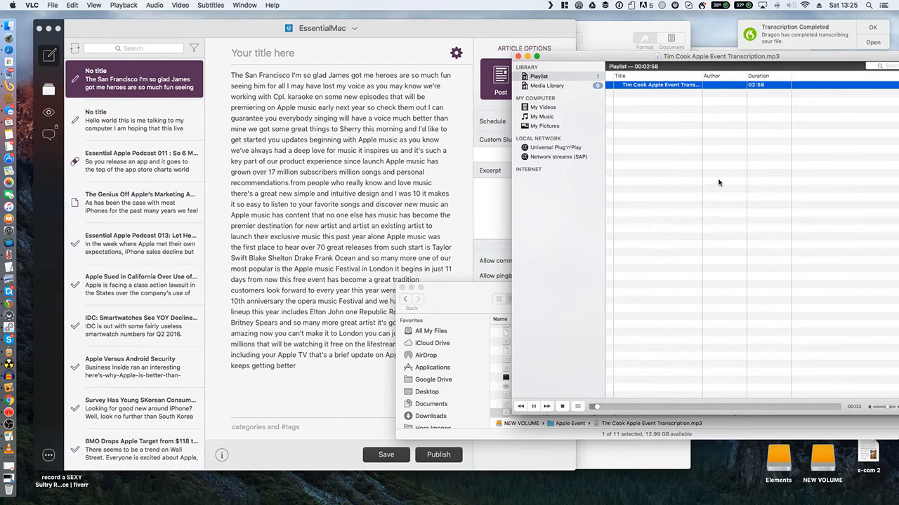
drag(798, 58, 757, 60)
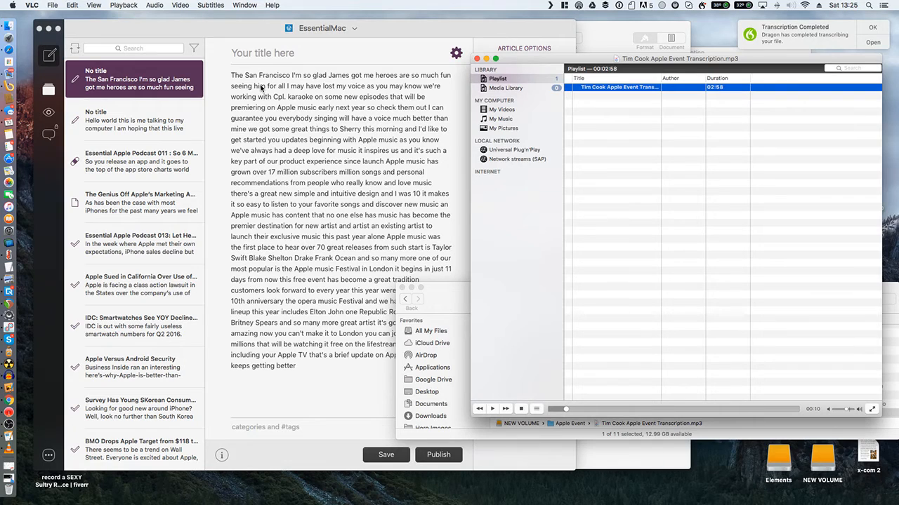
key(space)
key(space)
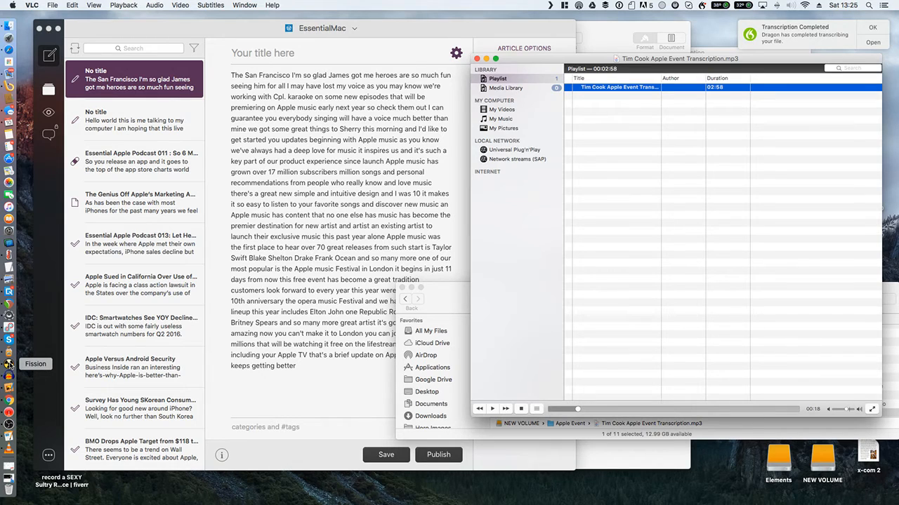
click(441, 295)
scroll(576, 361, down, 3)
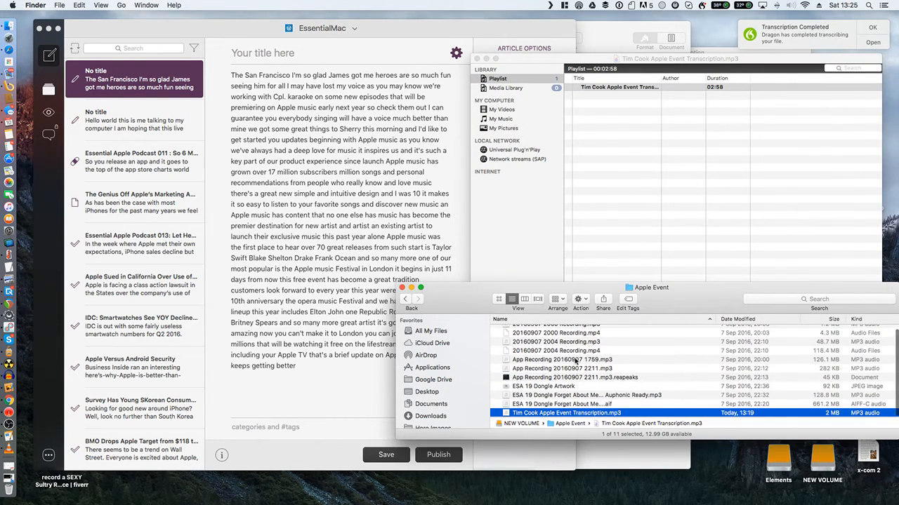
click(576, 351)
key(space)
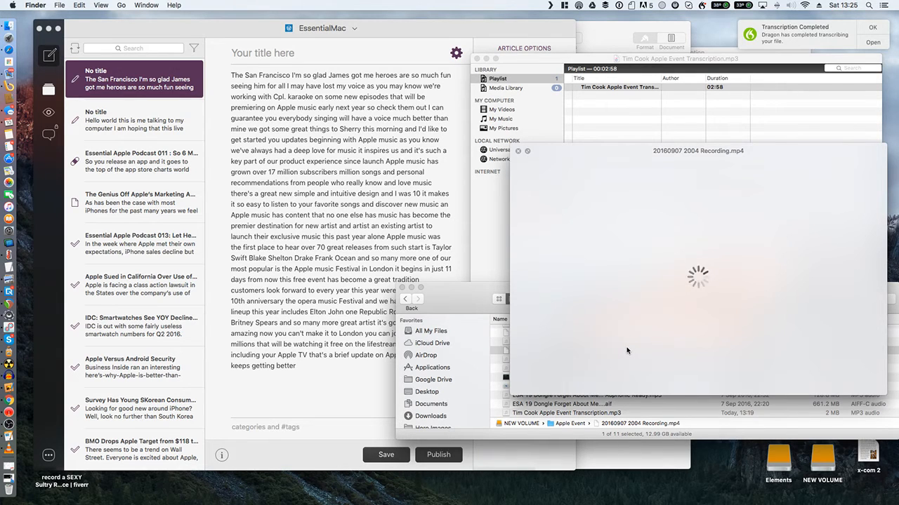
key(space)
scroll(588, 359, up, 1)
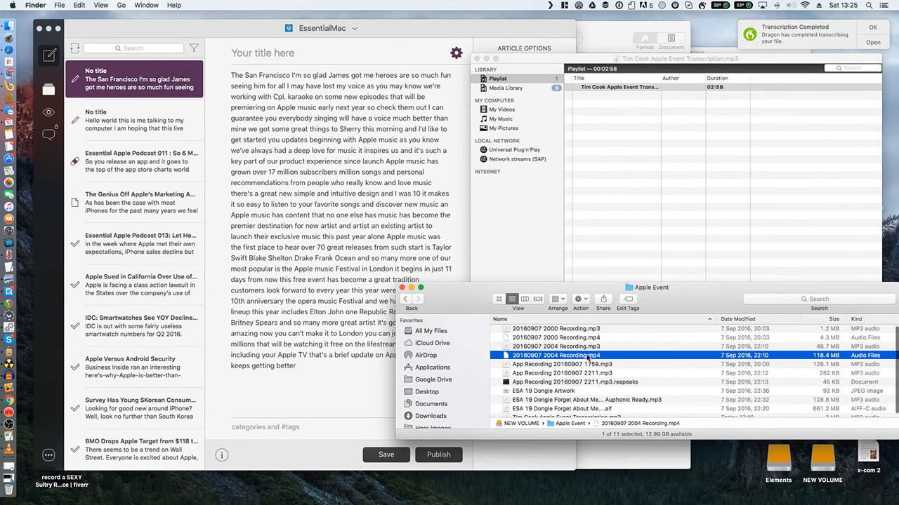
right_click(588, 356)
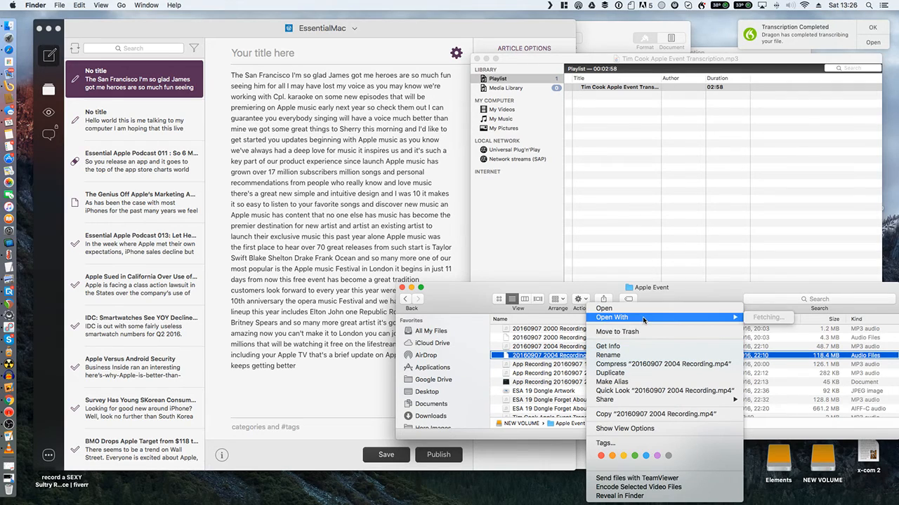
mouse_move(726, 318)
click(537, 357)
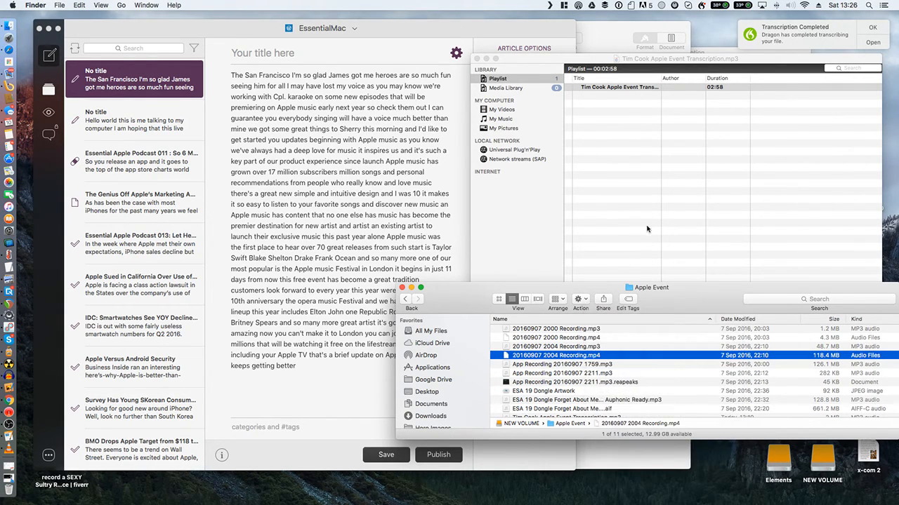
drag(600, 359, 655, 121)
click(639, 98)
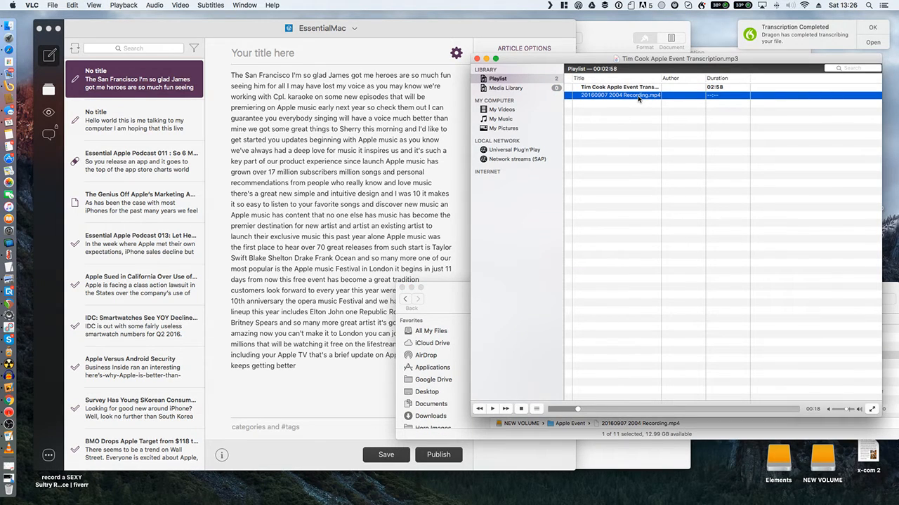
double_click(638, 97)
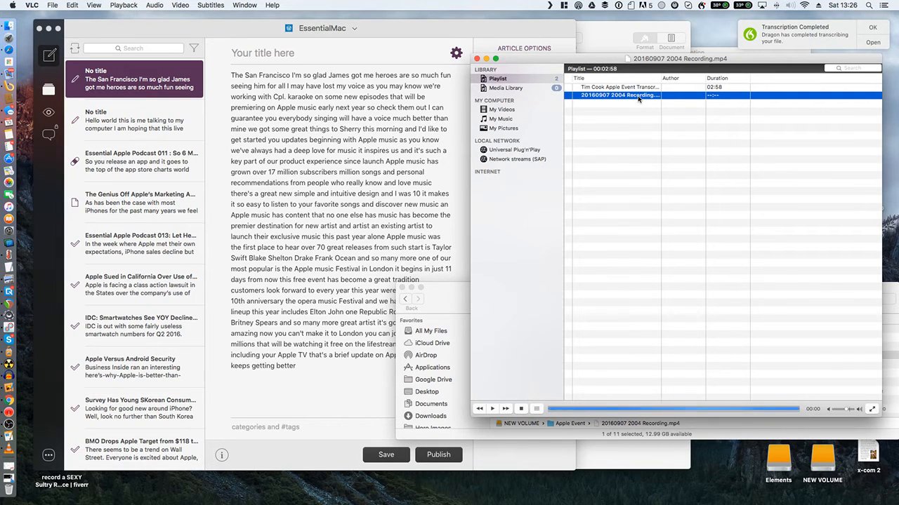
click(435, 314)
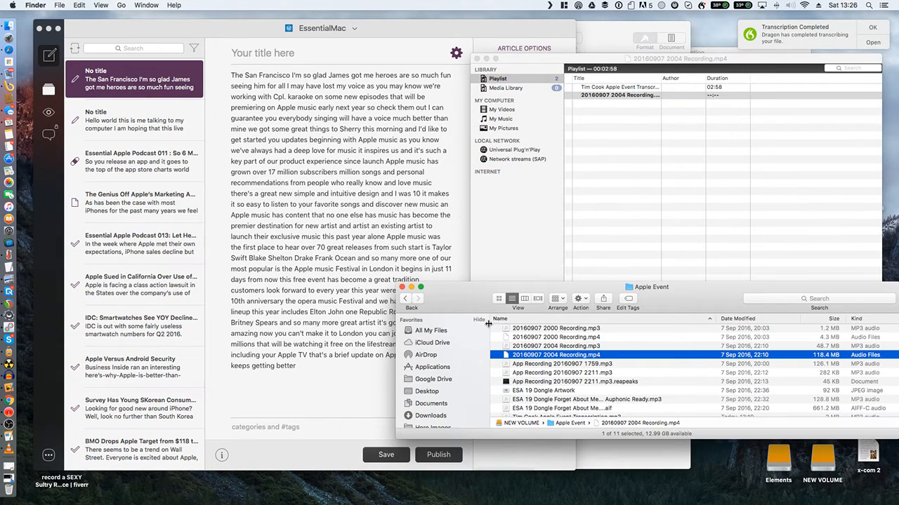
scroll(582, 377, down, 1)
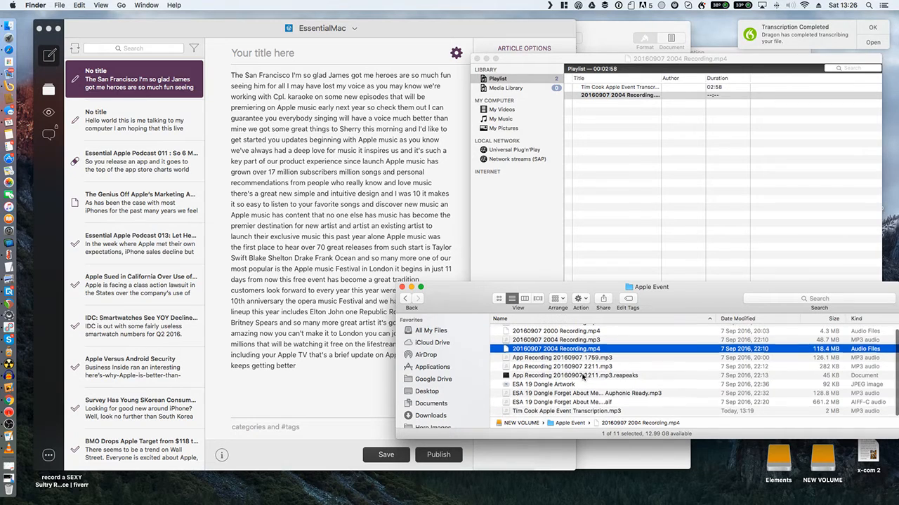
scroll(582, 376, up, 1)
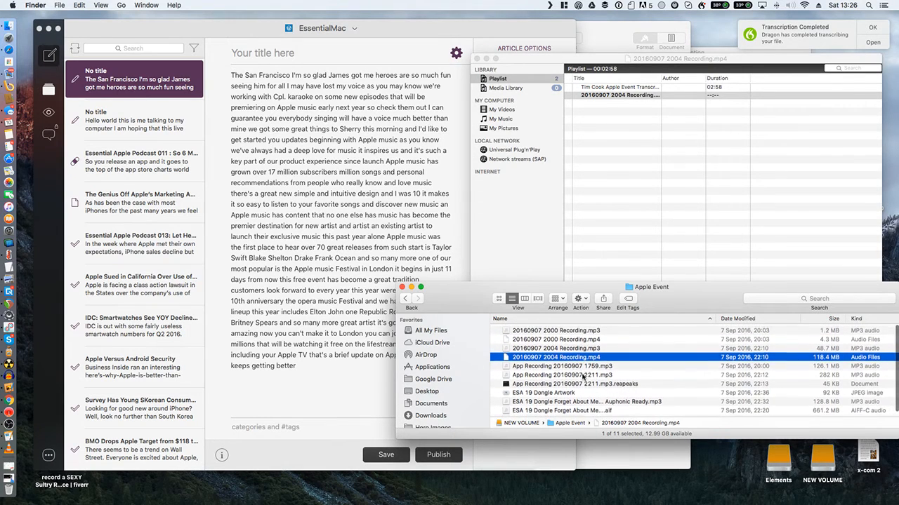
click(587, 339)
click(581, 348)
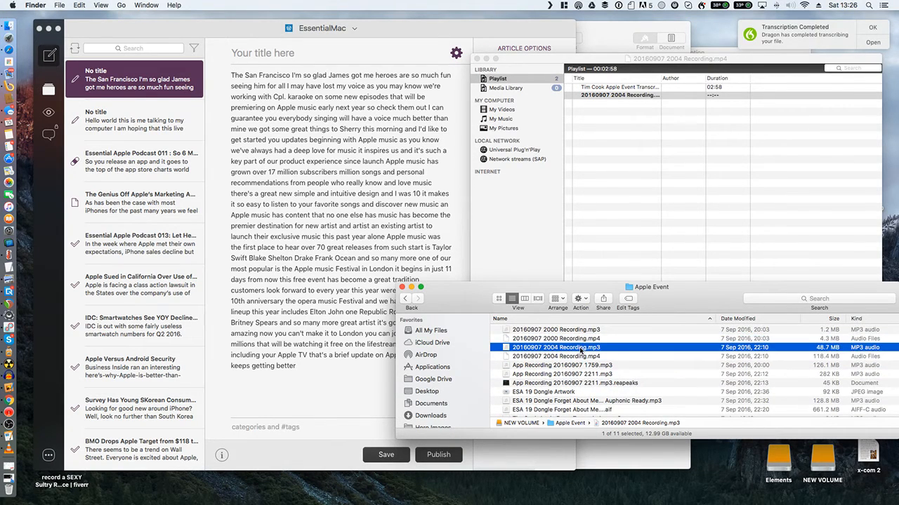
key(space)
drag(657, 347, 647, 348)
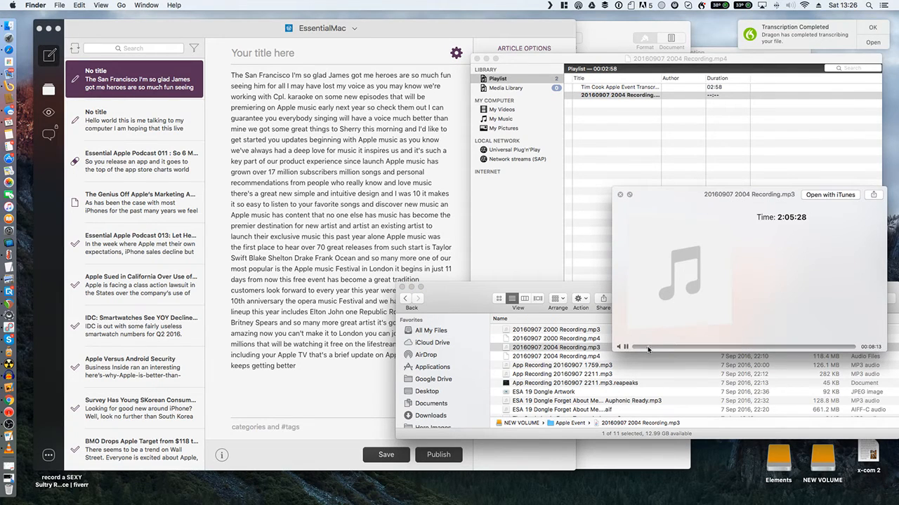
click(665, 347)
click(673, 347)
key(space)
scroll(672, 363, down, 1)
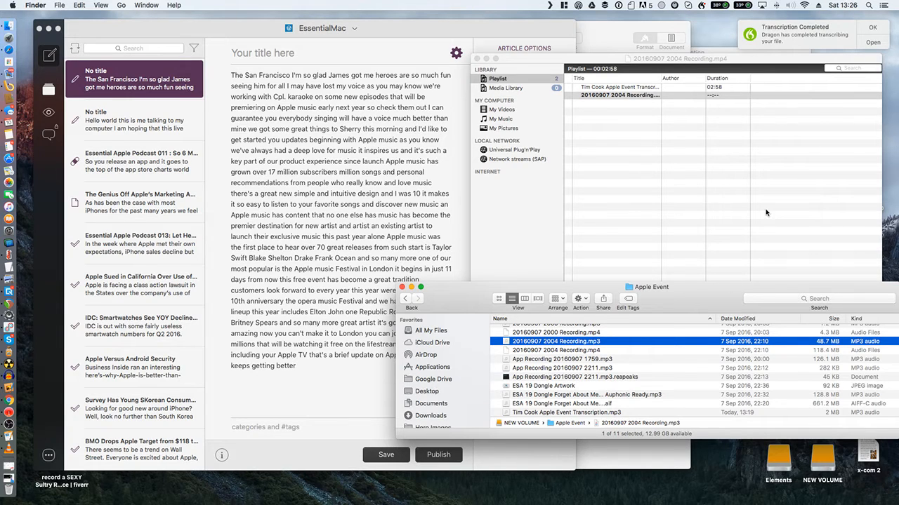
- Highlight the whole transcript in the Blogo post to point it out, and clear the selection
click(351, 181)
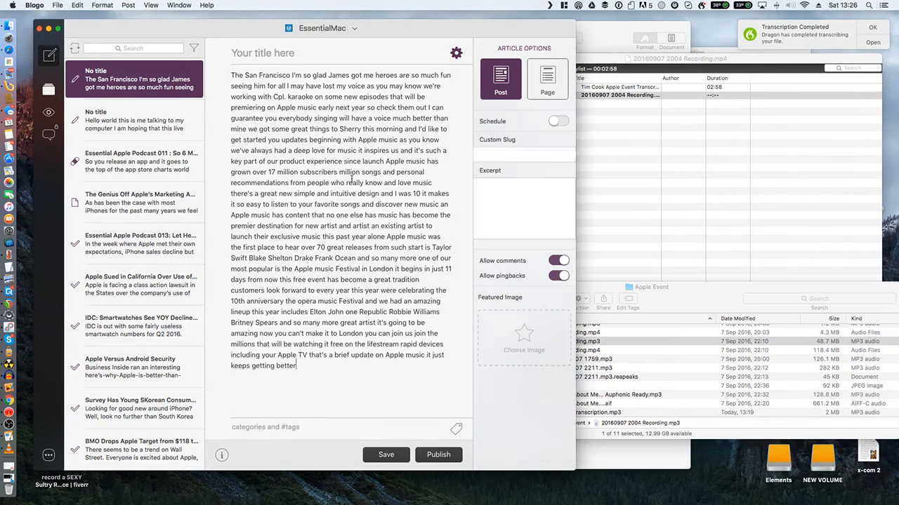
key(super+a)
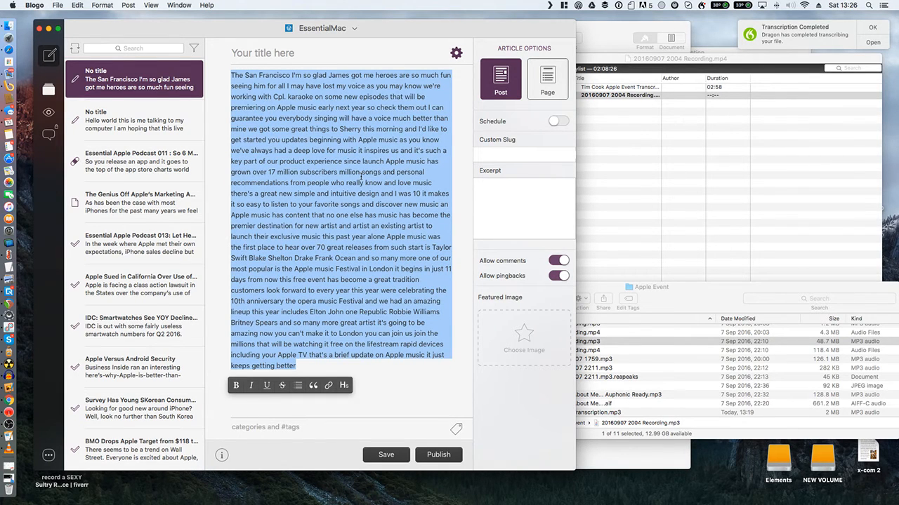
key(Right)
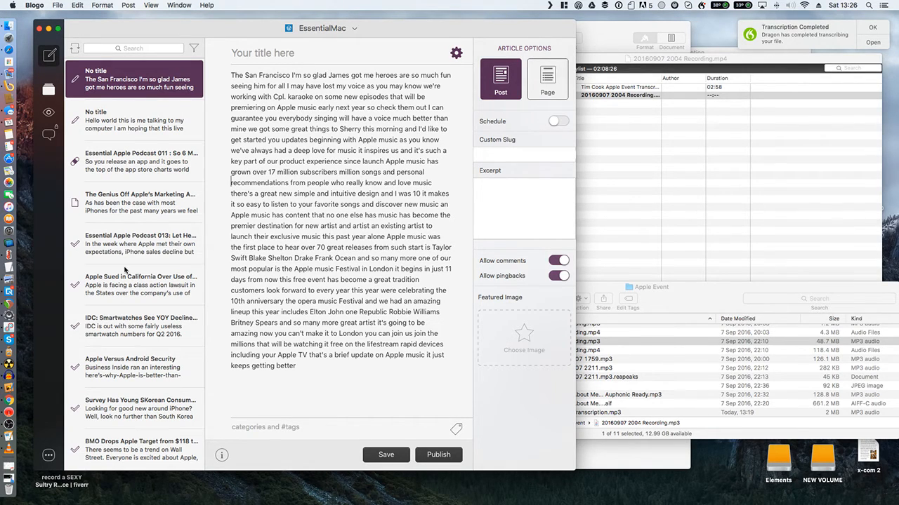
- Switch to Loopback and toggle audio monitoring through Onyx Blackjack for the YouTube Loopback device
click(11, 328)
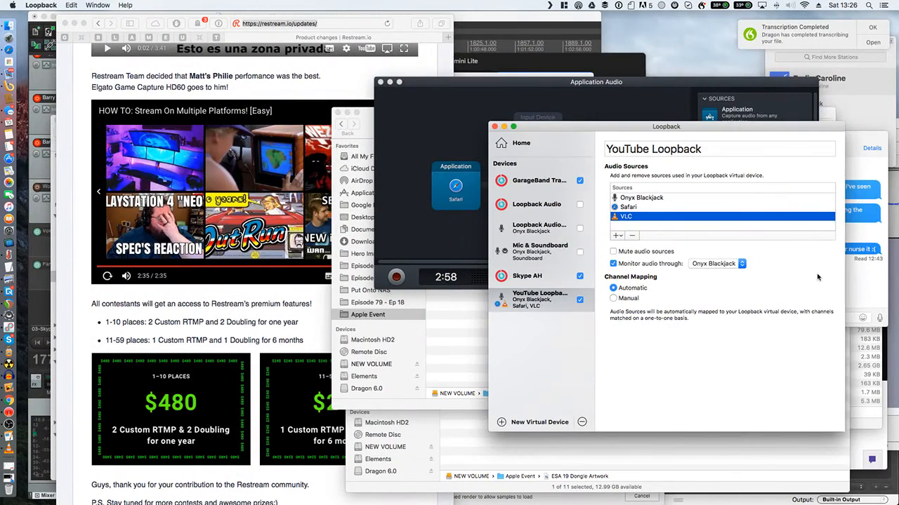
click(613, 263)
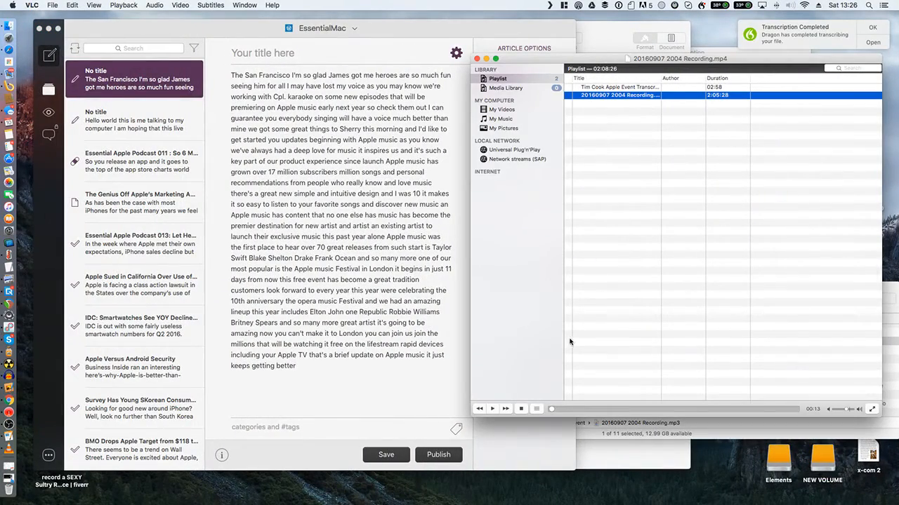
click(495, 408)
click(495, 407)
click(575, 409)
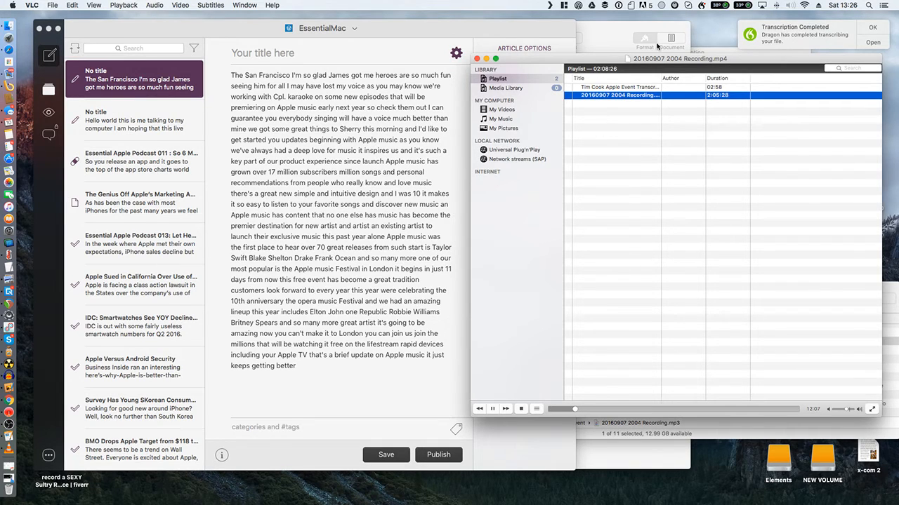
click(630, 87)
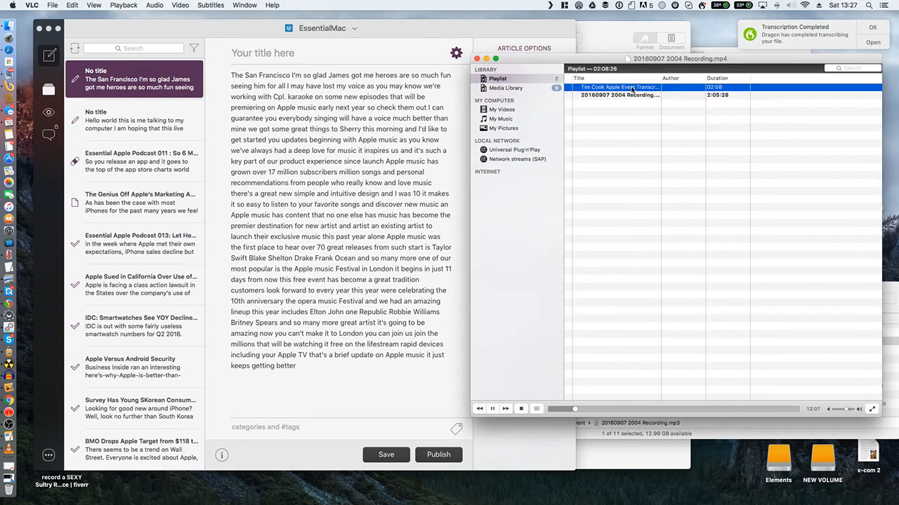
click(493, 409)
click(613, 409)
click(628, 408)
- Start Tim Cook Apple Event Transcription.mp3 from the playlist, pause it, and move the VLC window away from the Blogo transcript
double_click(639, 88)
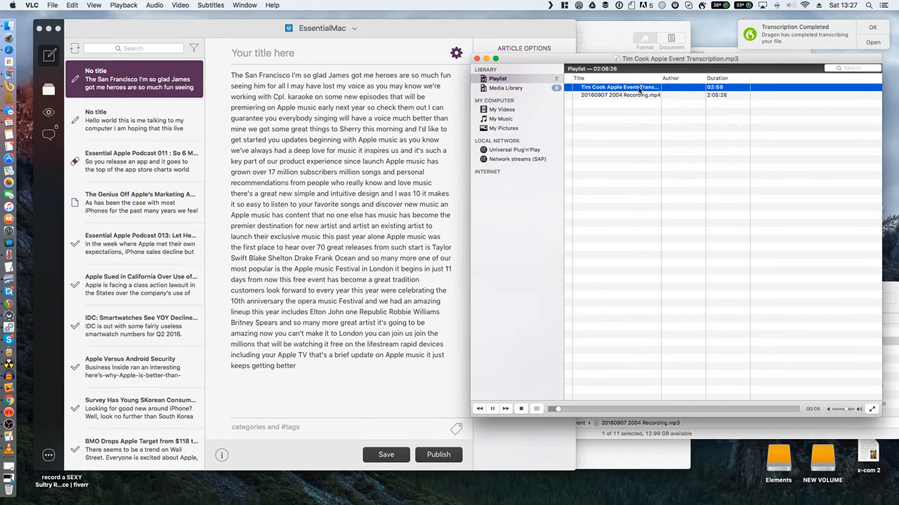
key(space)
drag(482, 59, 499, 85)
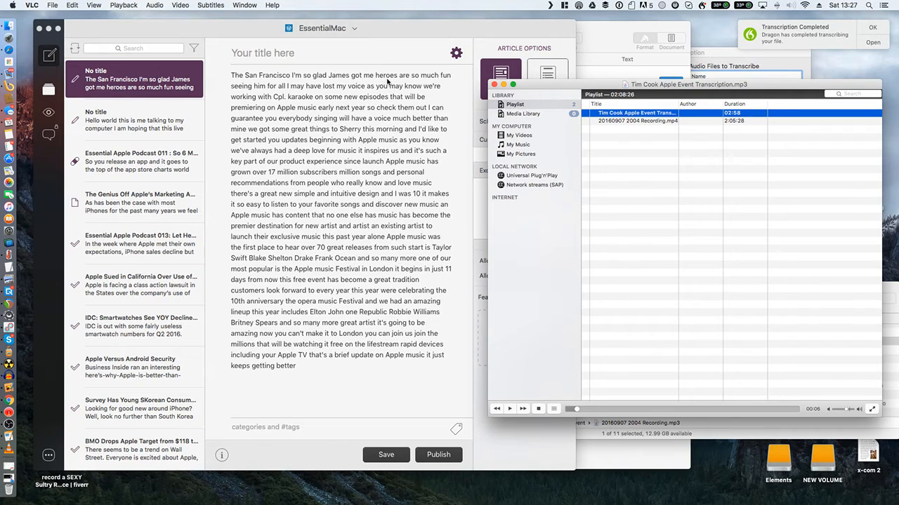
- Highlight words in the opening line of the Blogo transcript to point them out, and clear the selection
click(360, 79)
drag(341, 75, 382, 80)
click(415, 84)
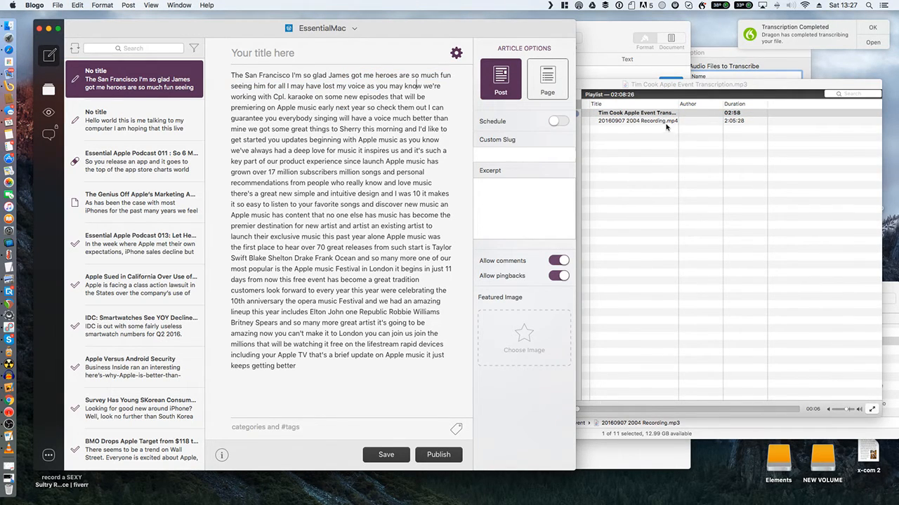
- Listen to the opening passage in VLC, end the transcript's first paragraph after "mine" with a full stop, and start a new one with "We"
click(650, 146)
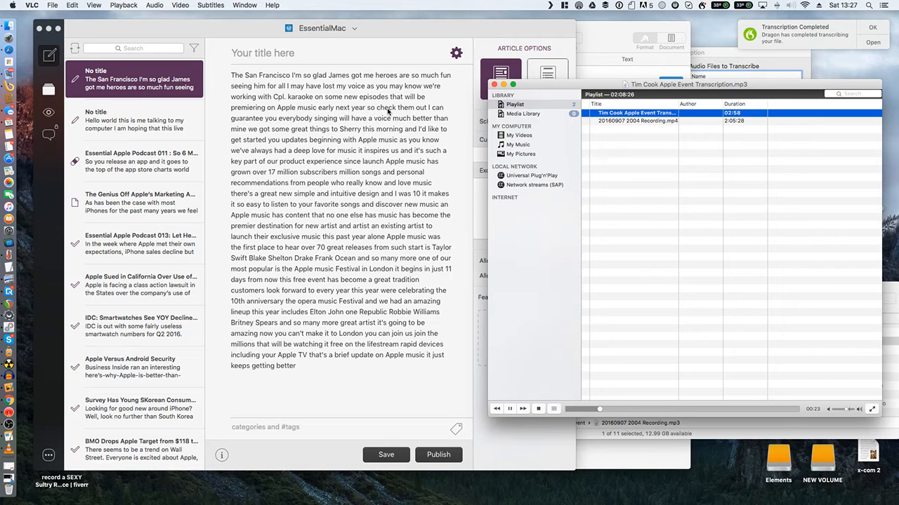
click(256, 130)
click(244, 129)
click(247, 129)
click(768, 163)
click(257, 132)
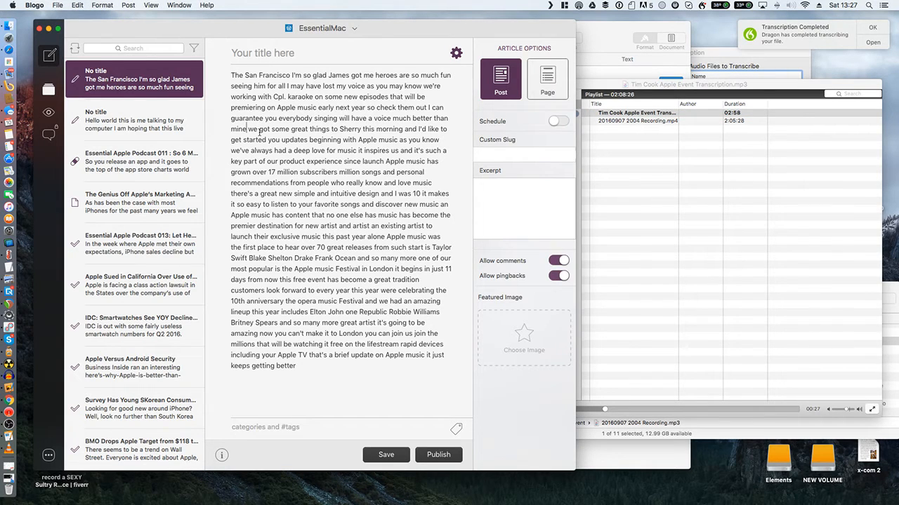
text(.)
key(Return)
key(Return)
key(shift+Right)
text(W)
- Play the next passage of the recording and replace "Sherry" in the second paragraph with "share with you"
click(730, 162)
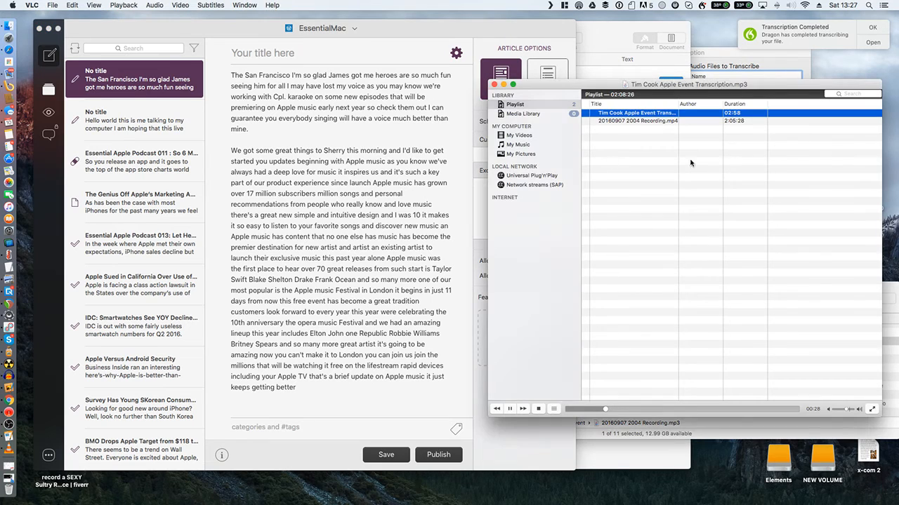
click(342, 151)
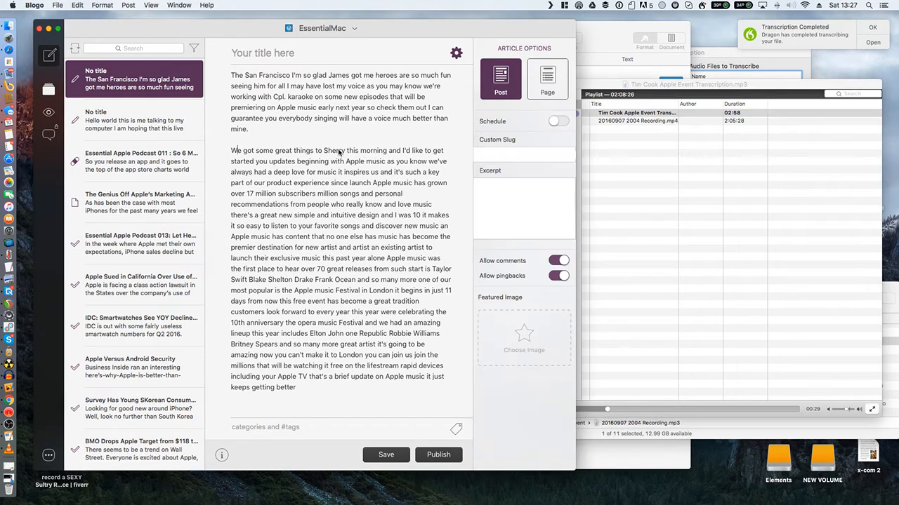
click(695, 171)
key(space)
click(346, 154)
double_click(346, 153)
text(share with you)
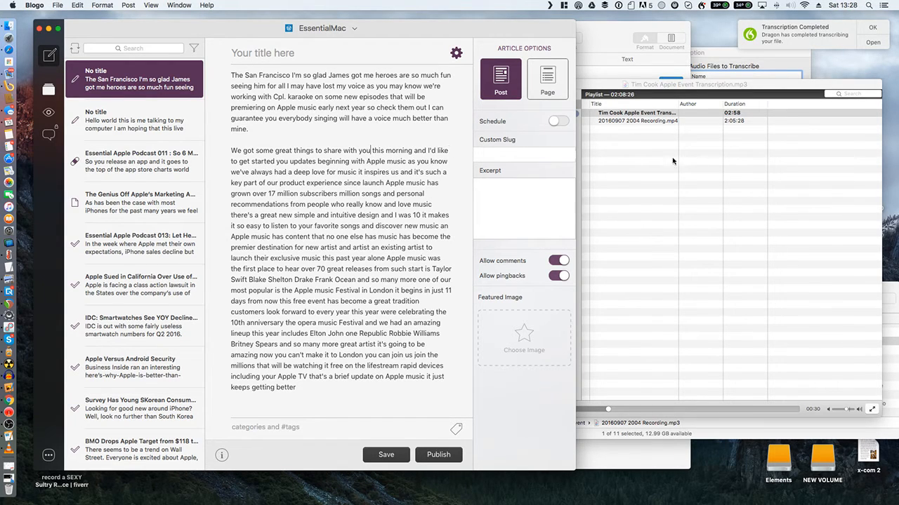
- Listen to the next few seconds of the recording and replace "you" after "get started" with "with a few"
click(723, 167)
key(space)
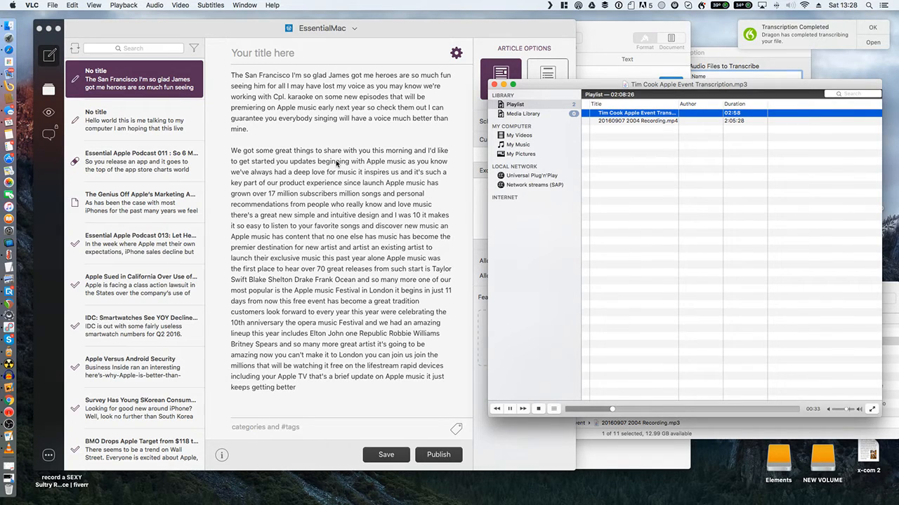
key(space)
double_click(279, 162)
text(with a few)
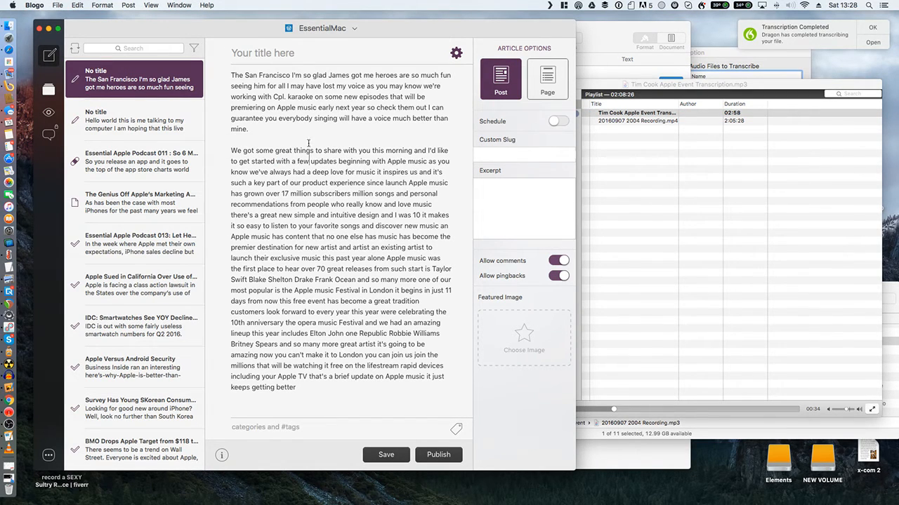
- End the sentence after "beginning with Apple music" with a full stop and start a new paragraph with "As"
click(427, 160)
text(.)
key(Return)
key(Return)
key(Delete)
key(Delete)
text(A)
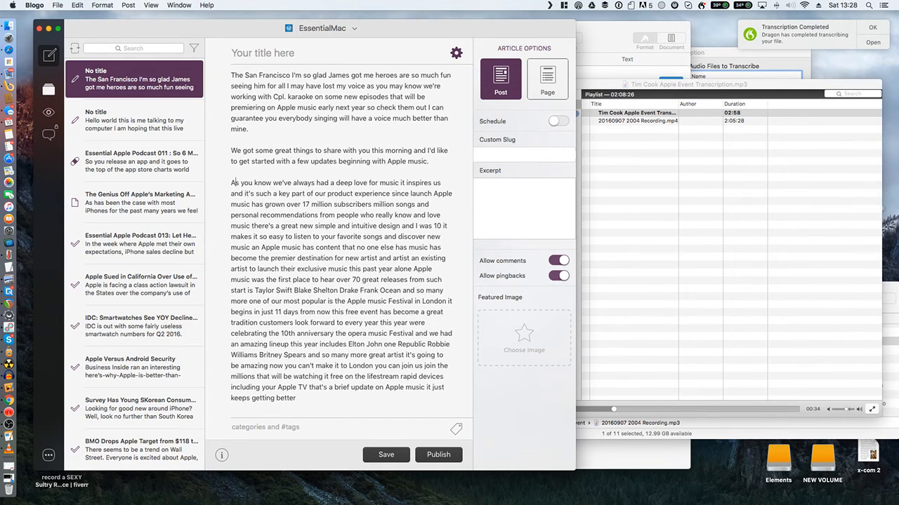
- Play the Apple Music passage in VLC and end the sentence after "17 million subscribers" with a full stop
click(642, 157)
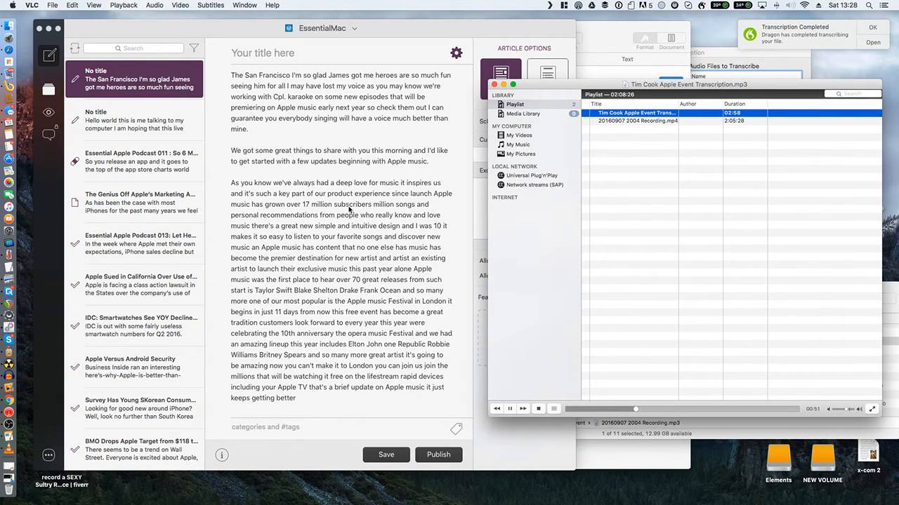
click(371, 206)
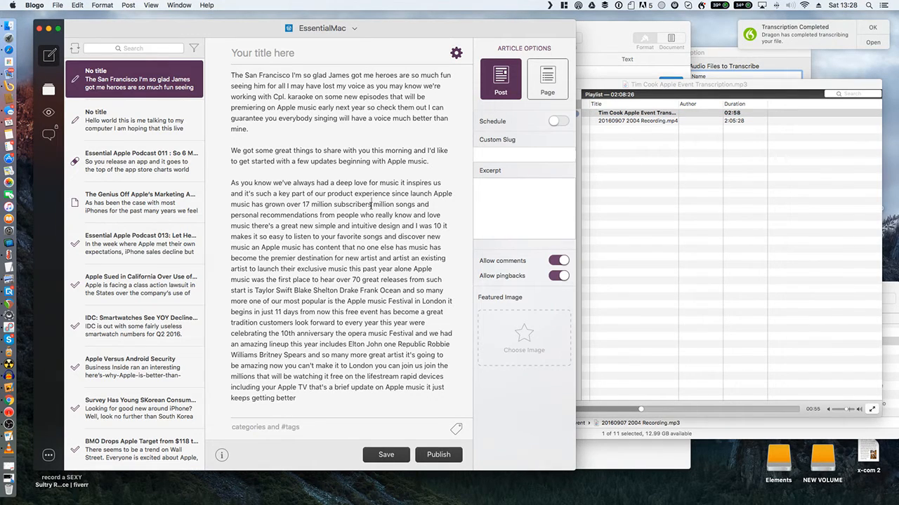
text(.)
- Listen to the following sentence and insert the missing words "Our users love having access to 30" before "million songs"
click(634, 194)
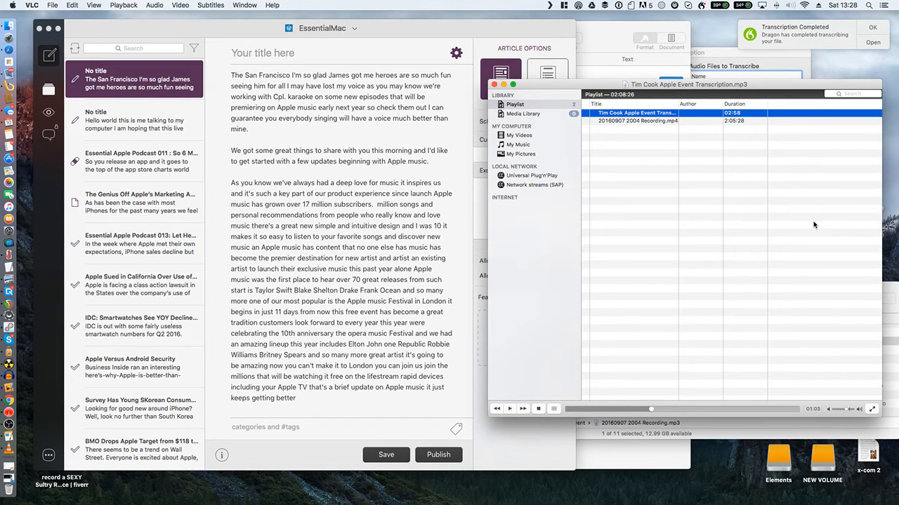
click(377, 204)
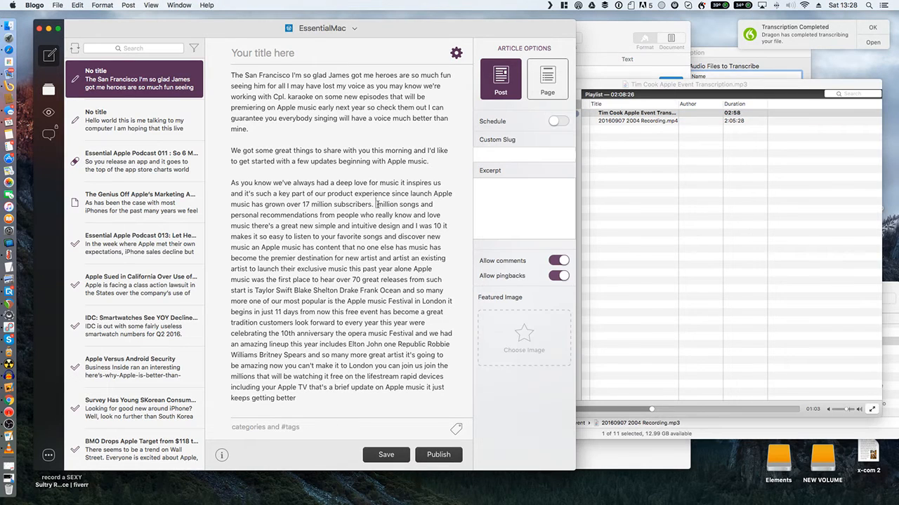
text(Our )
text(users love hav)
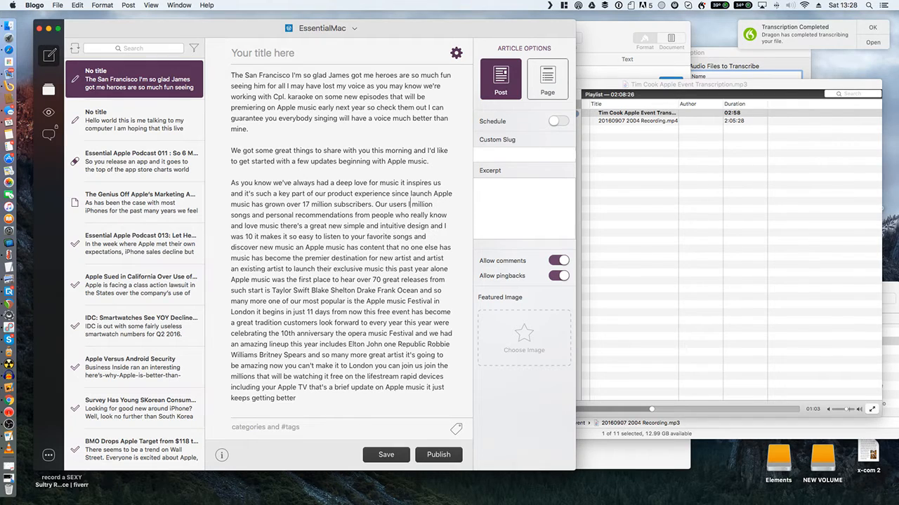
text(ing access to ht)
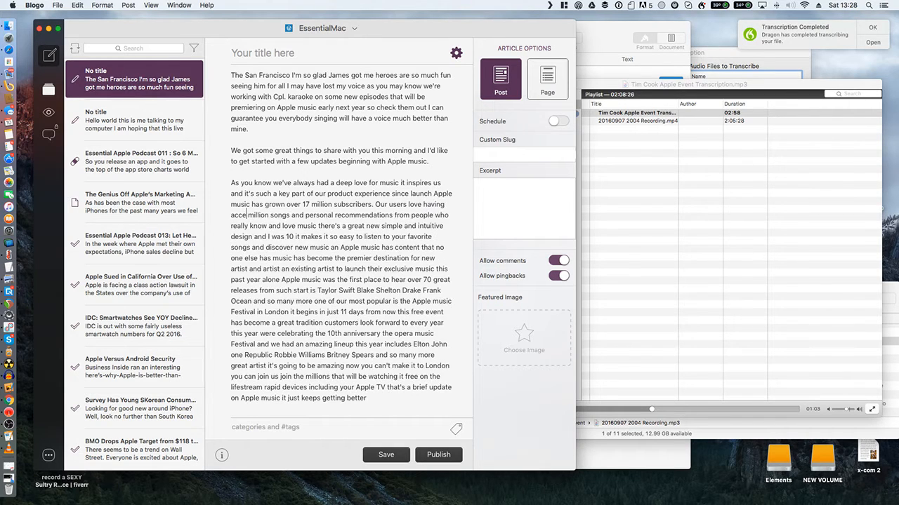
key(BackSpace)
key(BackSpace)
text(30)
- Continue the recording, end the paragraph after "love music" with a full stop, and start a new paragraph with "There's"
click(736, 214)
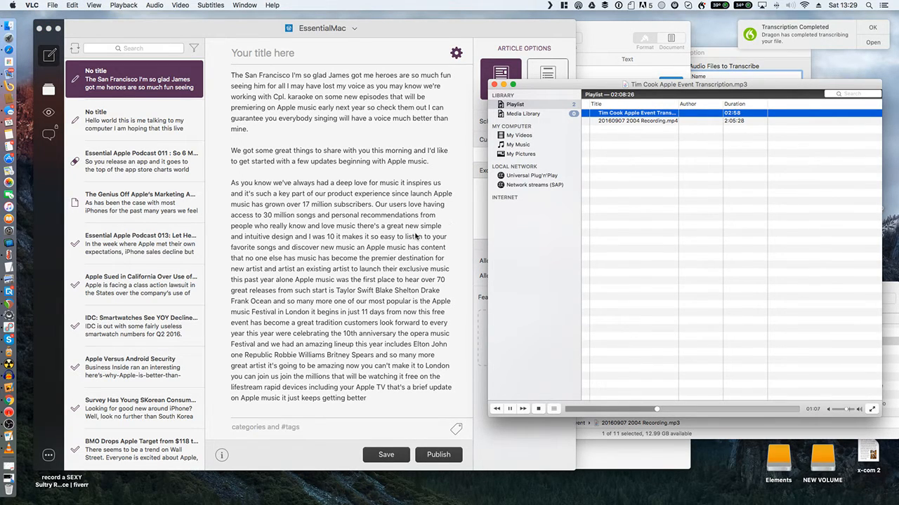
click(357, 228)
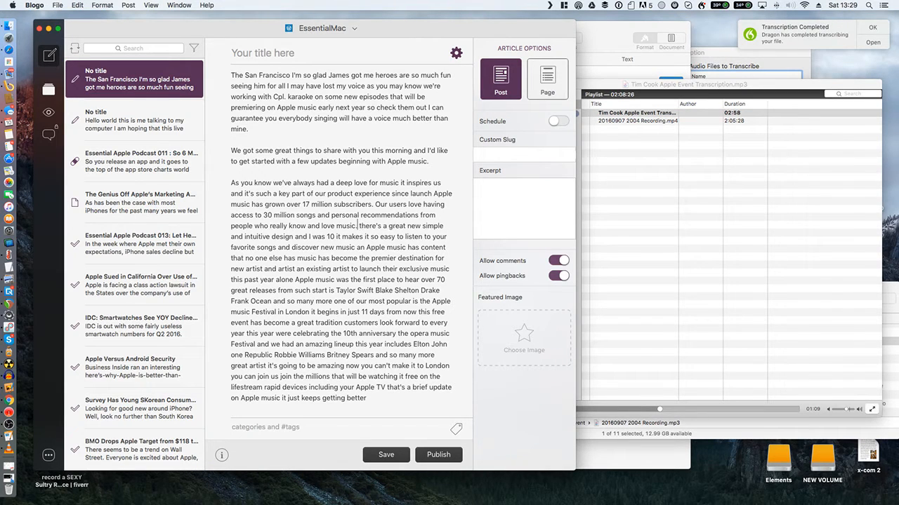
text(.)
key(Return)
key(Return)
key(shift+Right)
text(T)
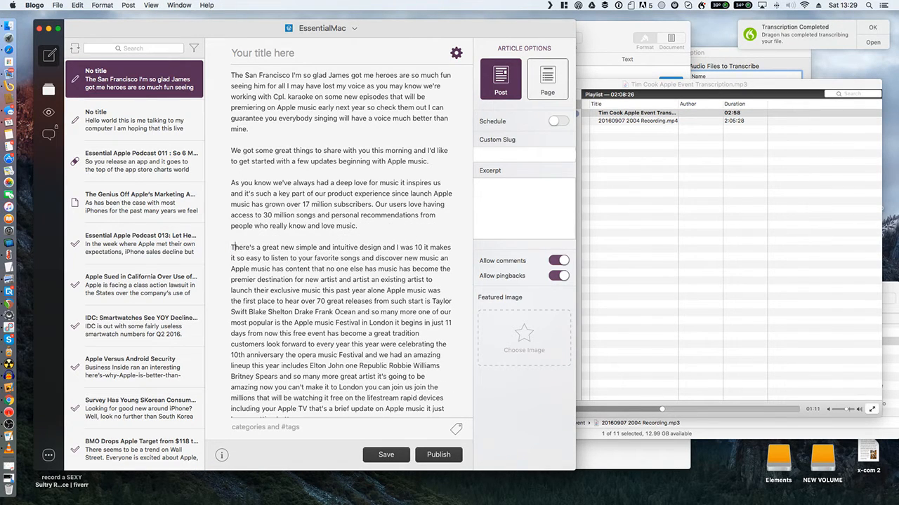
- Pause the recording and replace "and I was" before "10" in the last paragraph with "in iOS"
scroll(408, 238, down, 2)
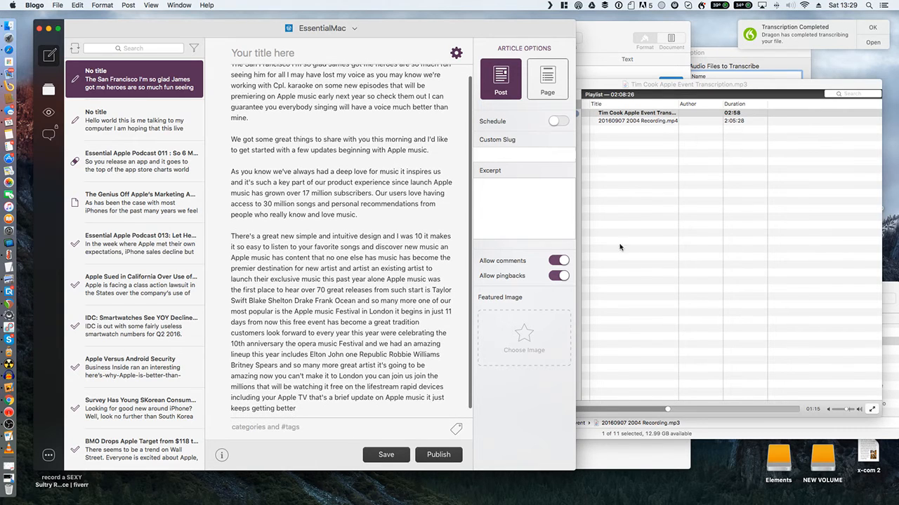
click(692, 243)
key(space)
click(392, 237)
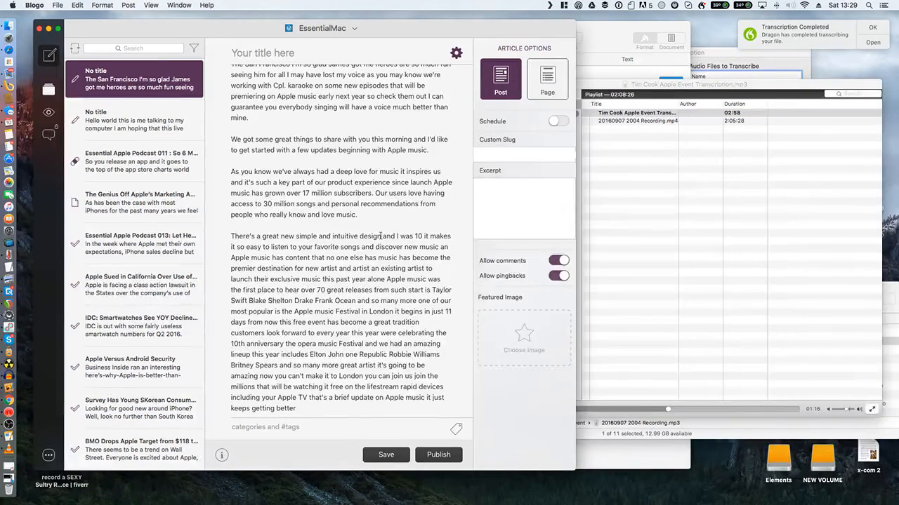
mouse_move(387, 236)
mouse_down()
mouse_move(422, 236)
mouse_move(384, 235)
mouse_up()
text(in iOS)
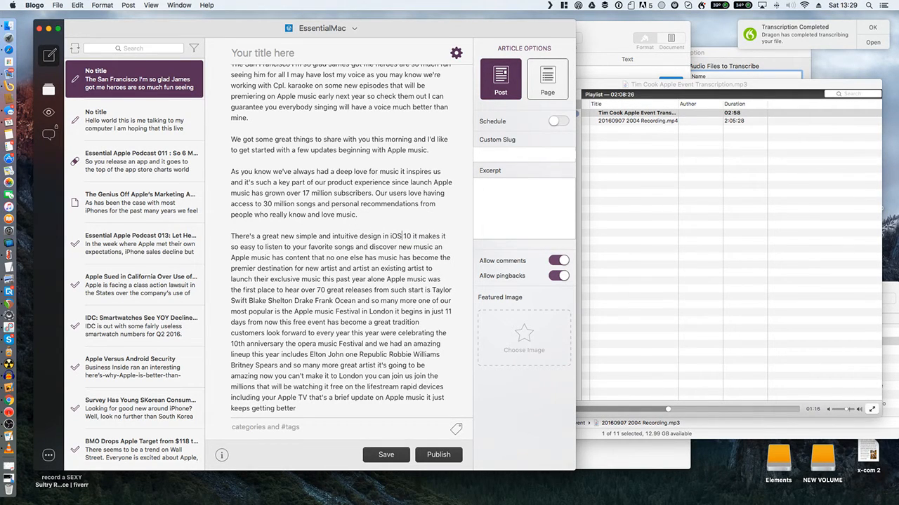
- Resume the recording and correct "an" after "discover new music" to "and"
click(744, 277)
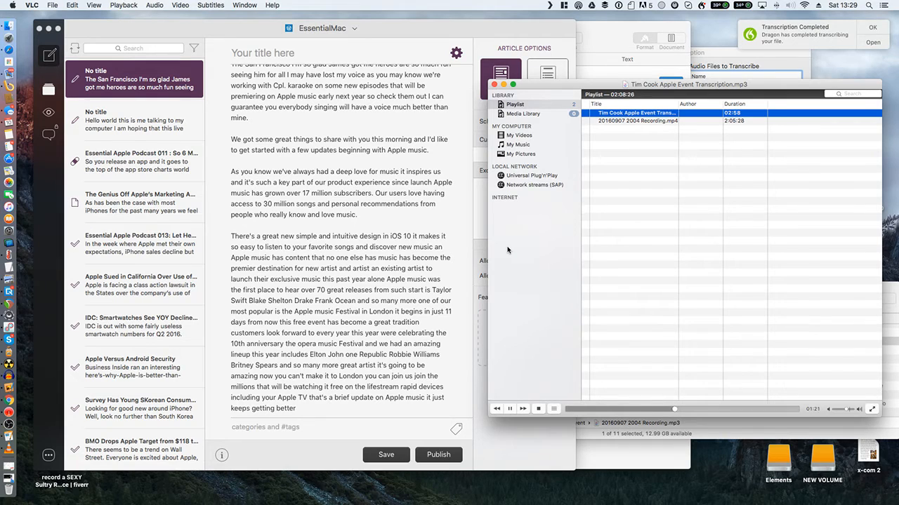
click(442, 245)
text(and)
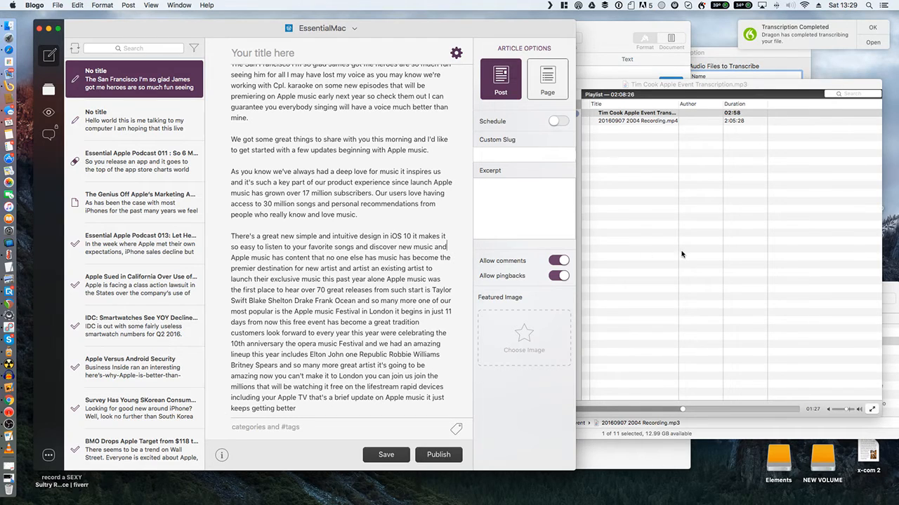
- Add a full stop after "no one else has music has" and insert "Apple music has" before "become the premier destination"
click(415, 257)
text(. Apple)
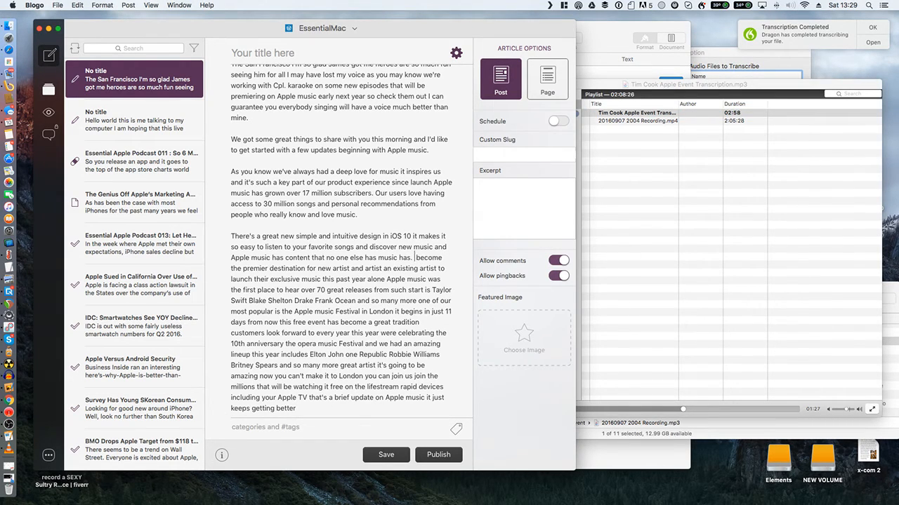
text( music)
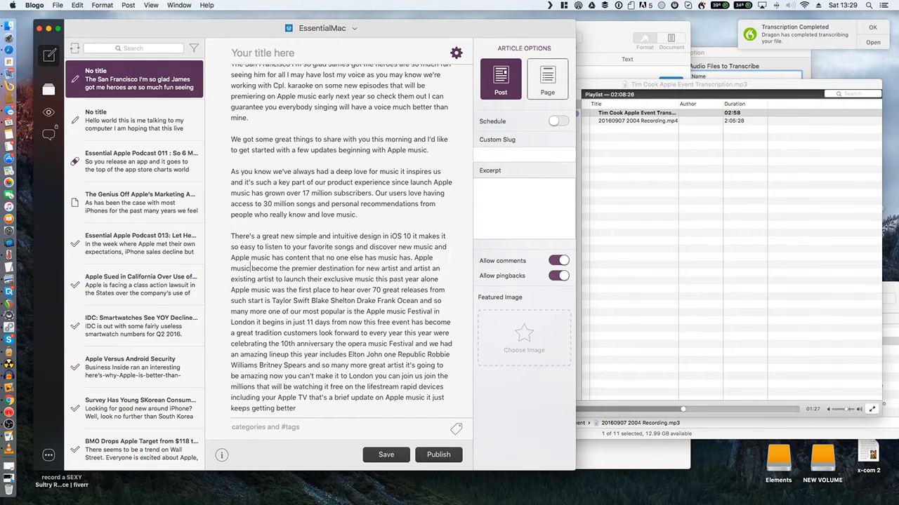
text( has)
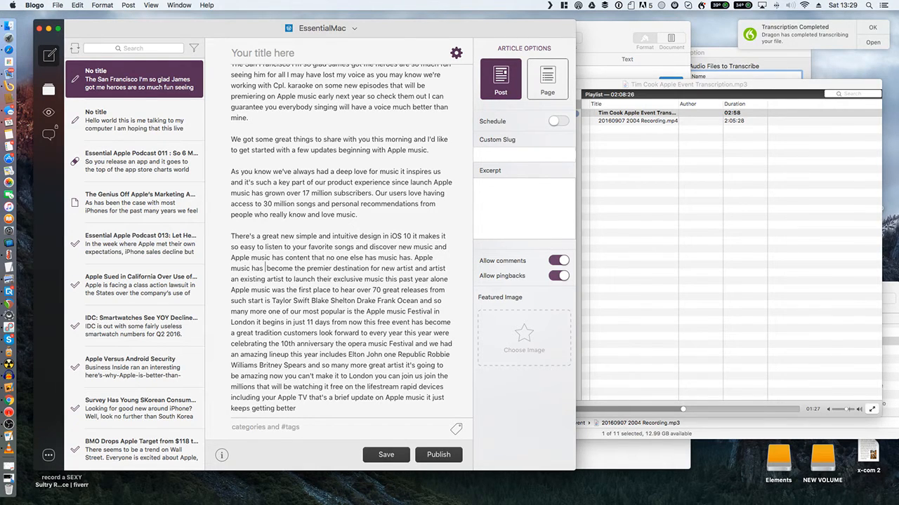
key(BackSpace)
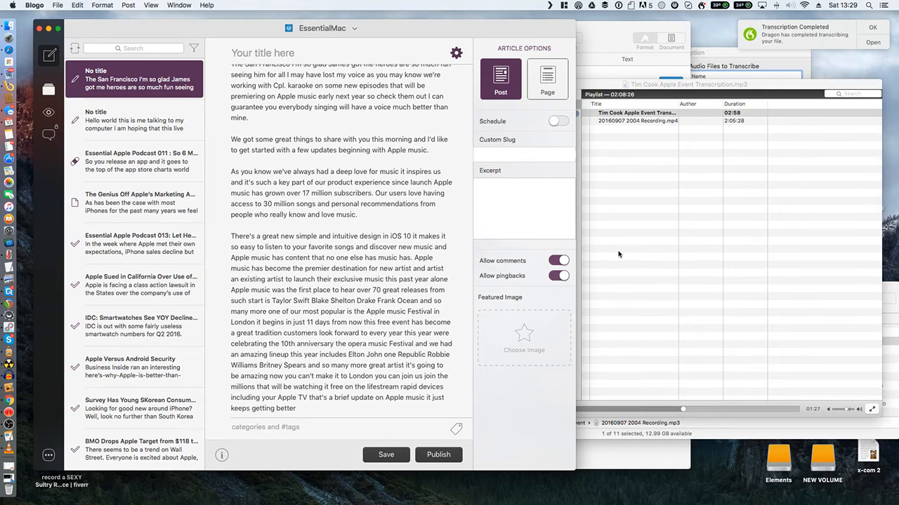
- Play a moment more of the recording in VLC and move its window lower to uncover the windows behind it
click(669, 218)
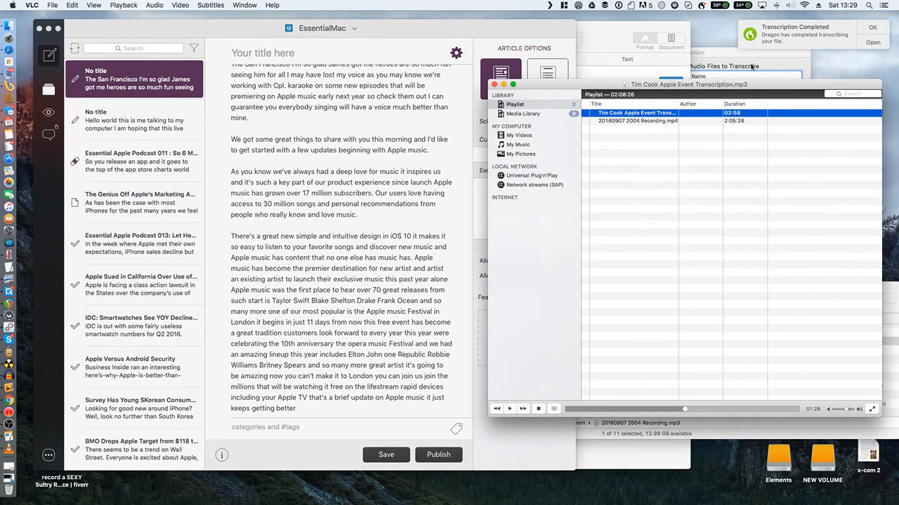
drag(767, 85, 791, 146)
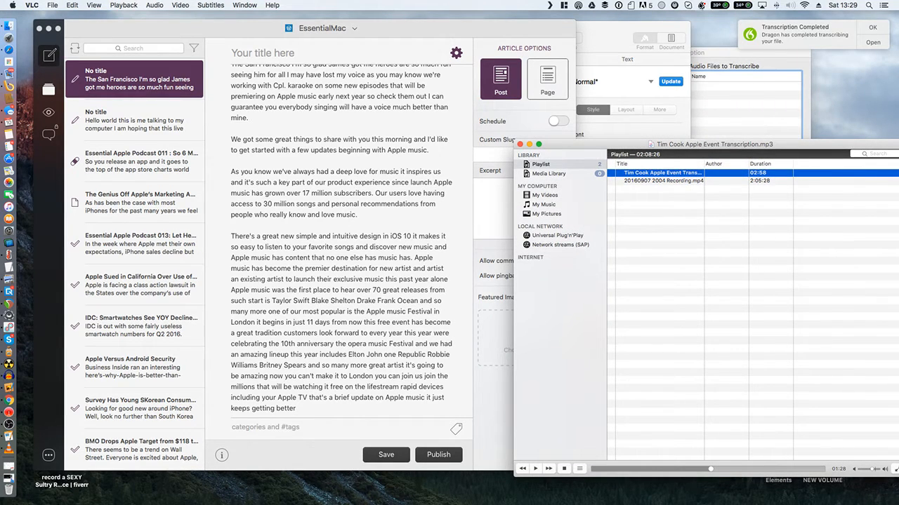
- Load the voice profile in Dragon and move the VLC window slightly higher on the desktop
click(701, 5)
click(732, 31)
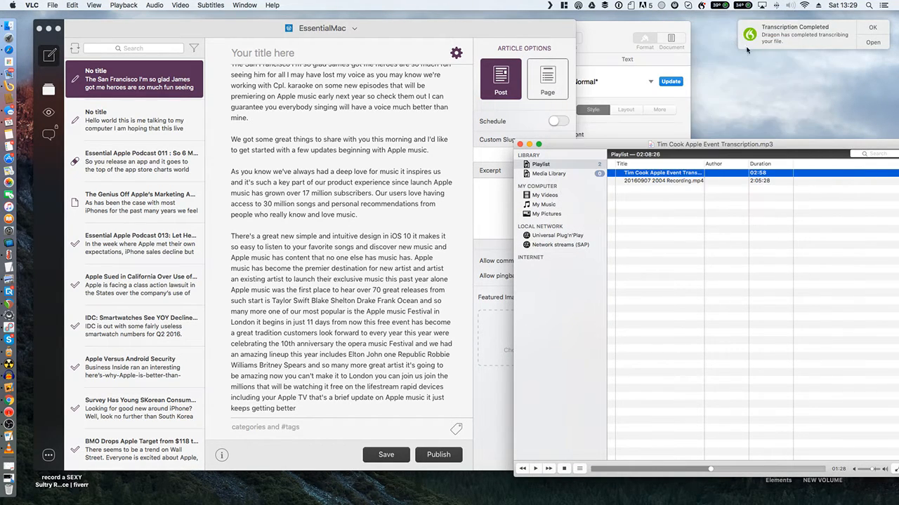
mouse_move(748, 144)
mouse_down()
mouse_move(734, 114)
mouse_move(718, 127)
mouse_move(734, 133)
mouse_up()
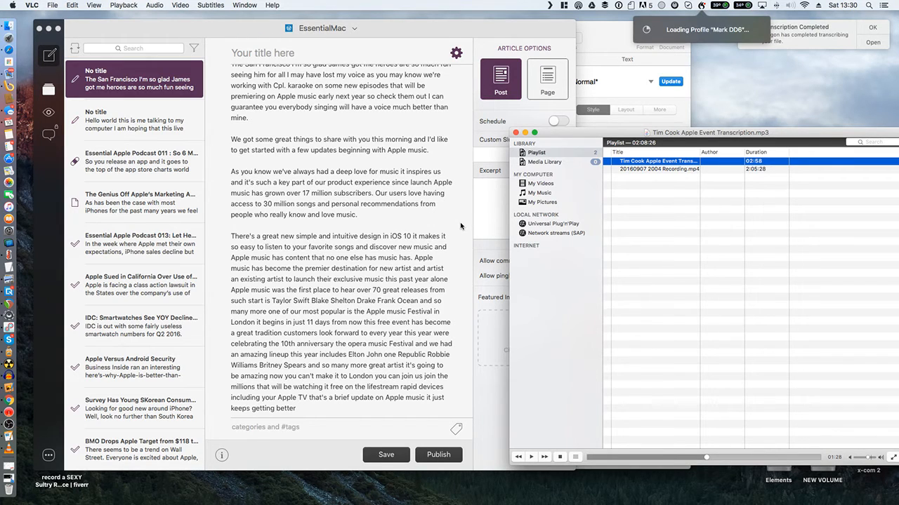
- Check the OBS scene on the other desktop by moving the Safari windows aside, and return to the Blogo desktop
key(ctrl+Right)
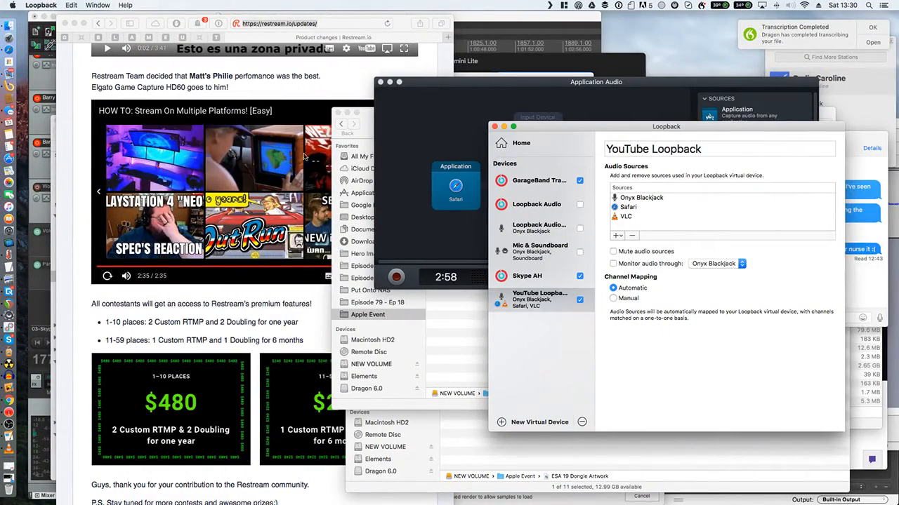
click(398, 23)
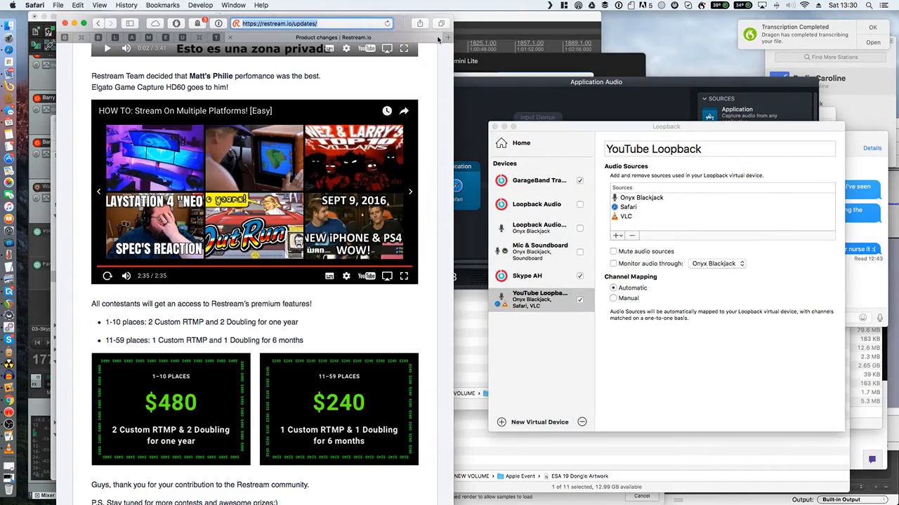
key(ctrl+Left)
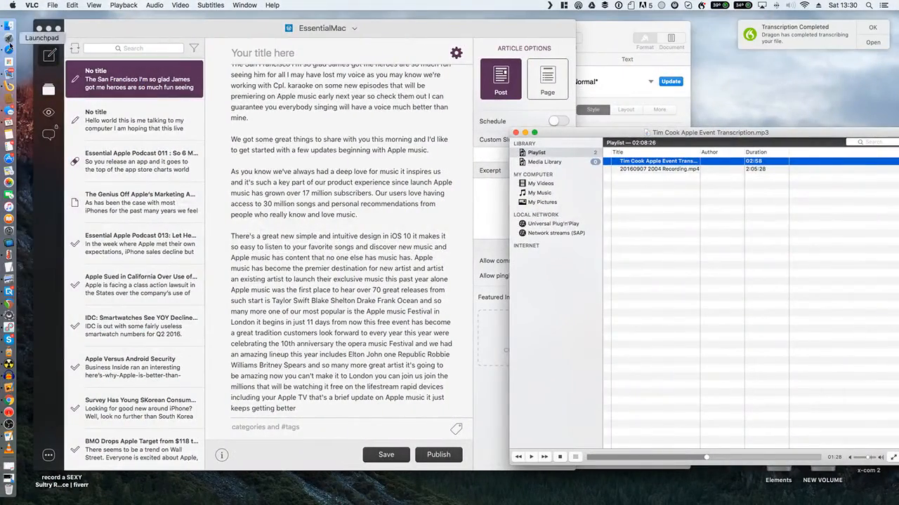
key(ctrl+Right)
drag(402, 27, 630, 29)
click(813, 196)
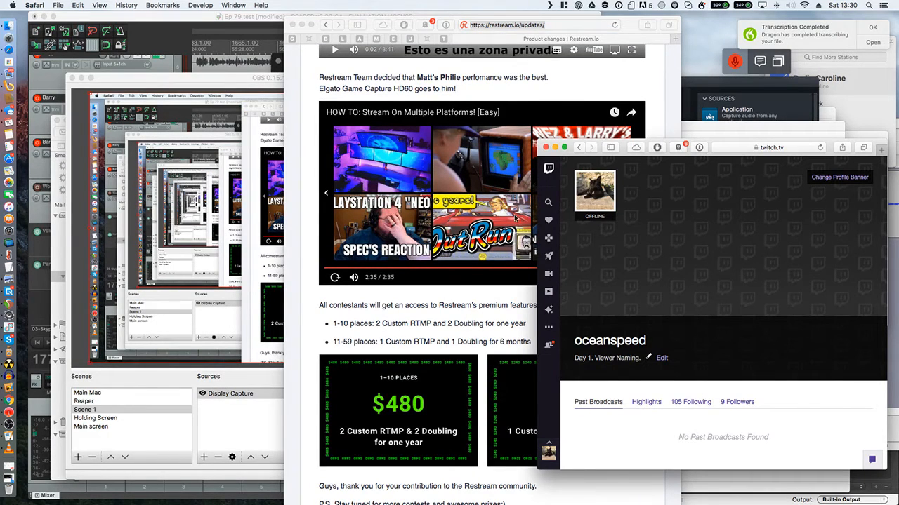
drag(537, 212, 317, 209)
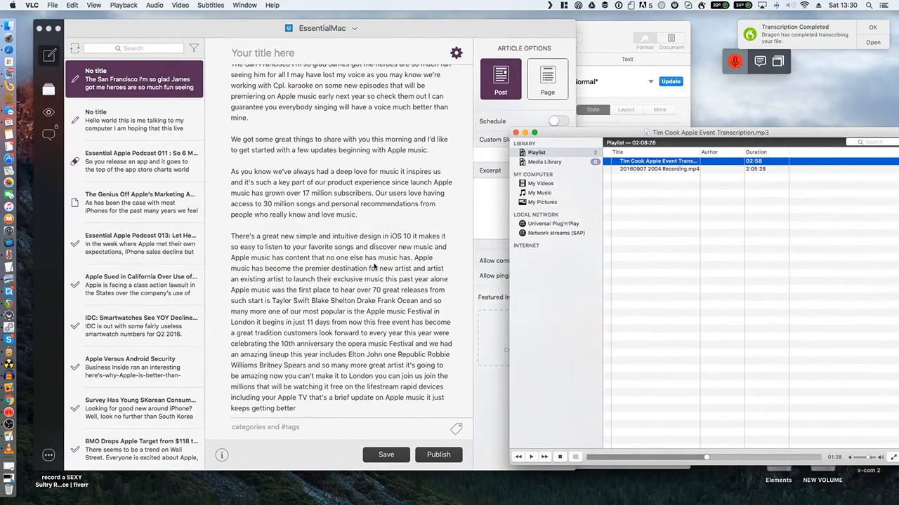
- Resume the recording in VLC and correct "an" before "existing artist" to "and" in Blogo
click(374, 267)
click(682, 250)
key(space)
click(250, 279)
text(d)
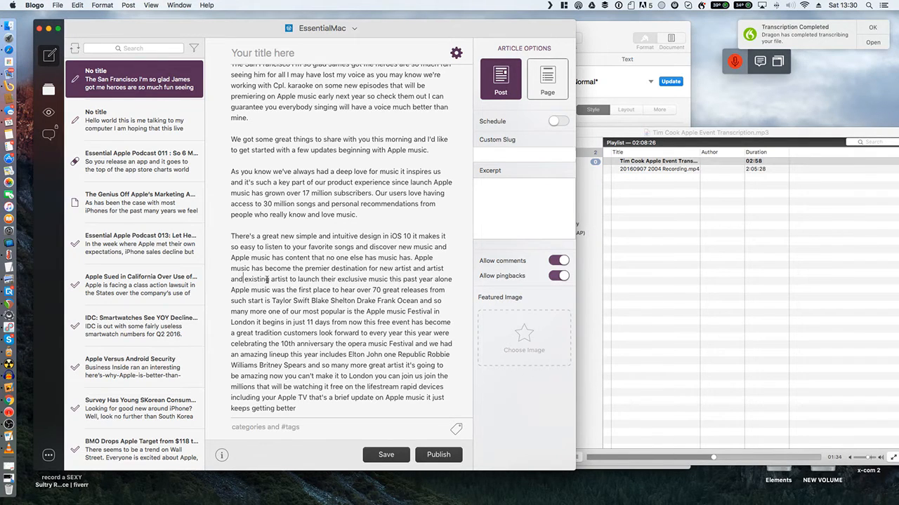
- Add a full stop after "launch their exclusive music" and capitalise "This" in "this past year"
click(389, 280)
key(BackSpace)
text(.)
key(shift+Right)
text(T)
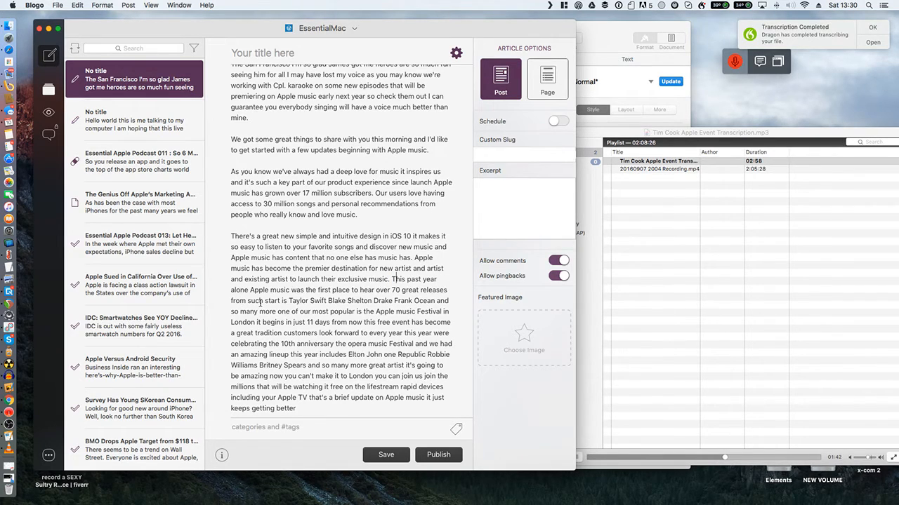
- Pause the recording and replace "start is" before "Taylor Swift" with "stars as"
click(671, 292)
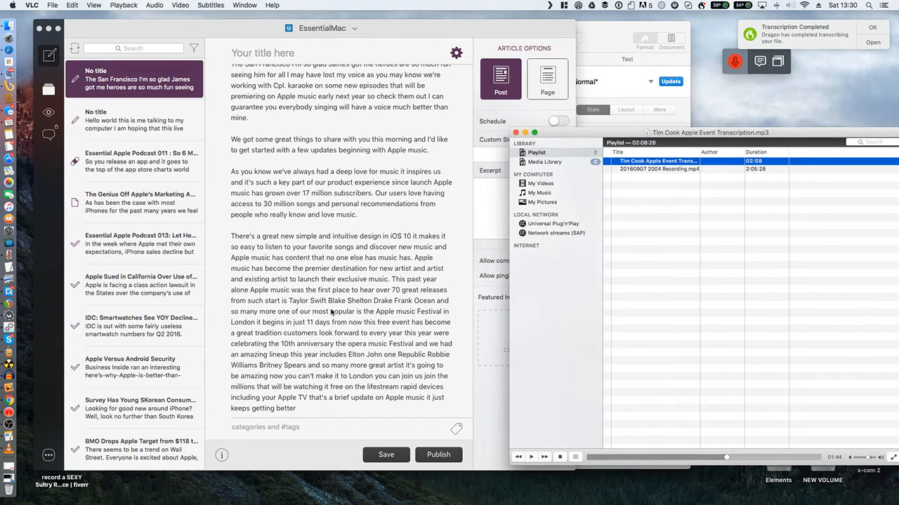
click(269, 304)
double_click(273, 300)
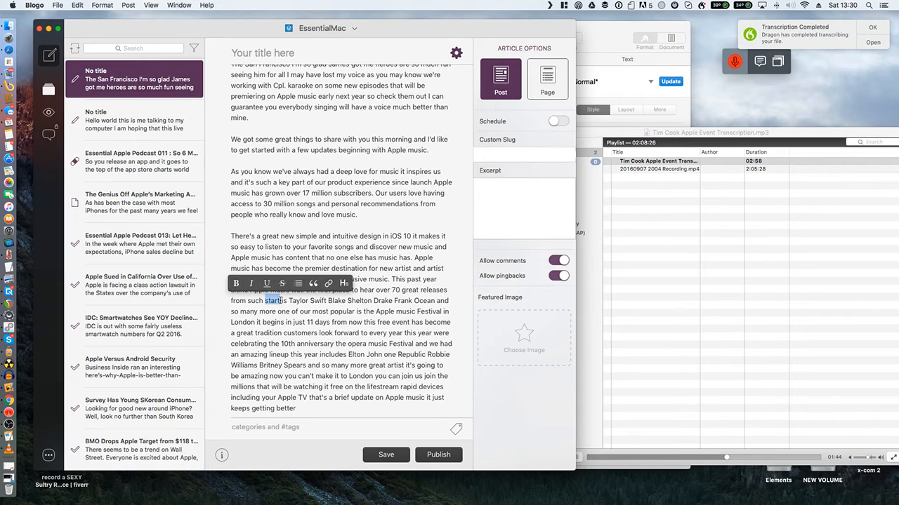
text(stars )
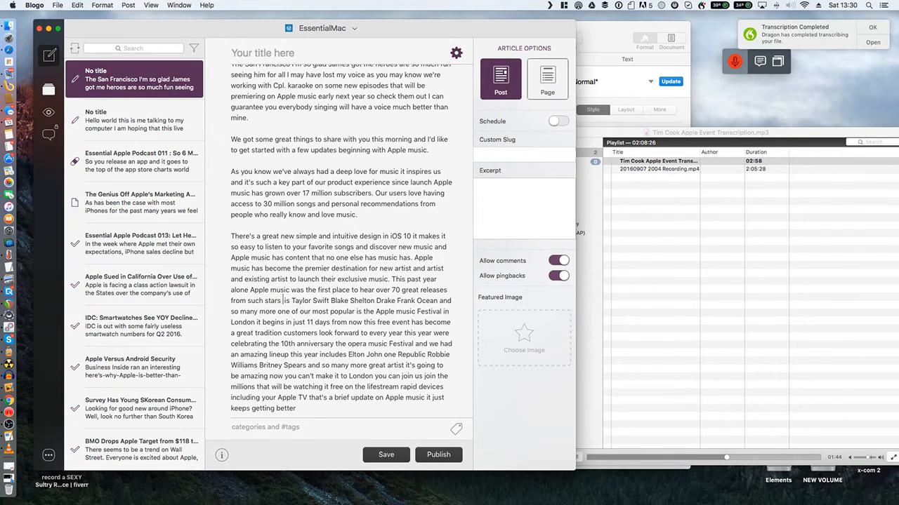
text(as)
double_click(294, 301)
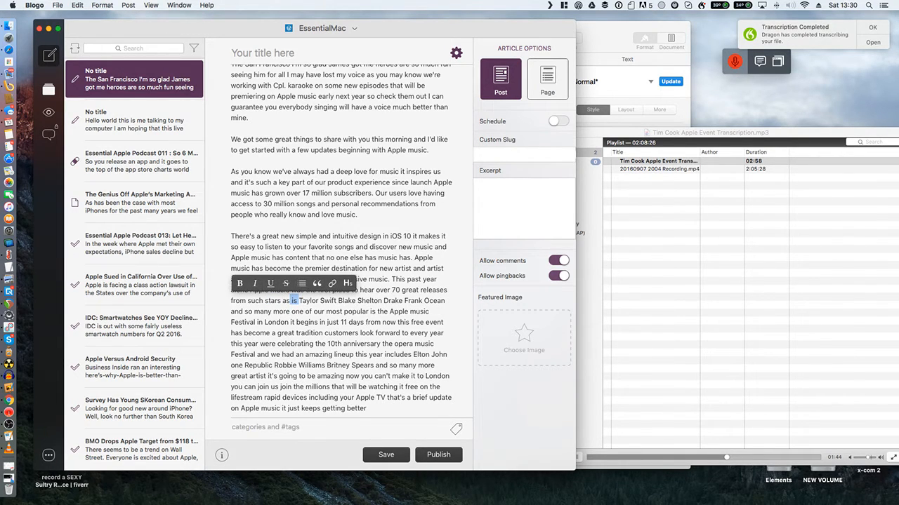
key(BackSpace)
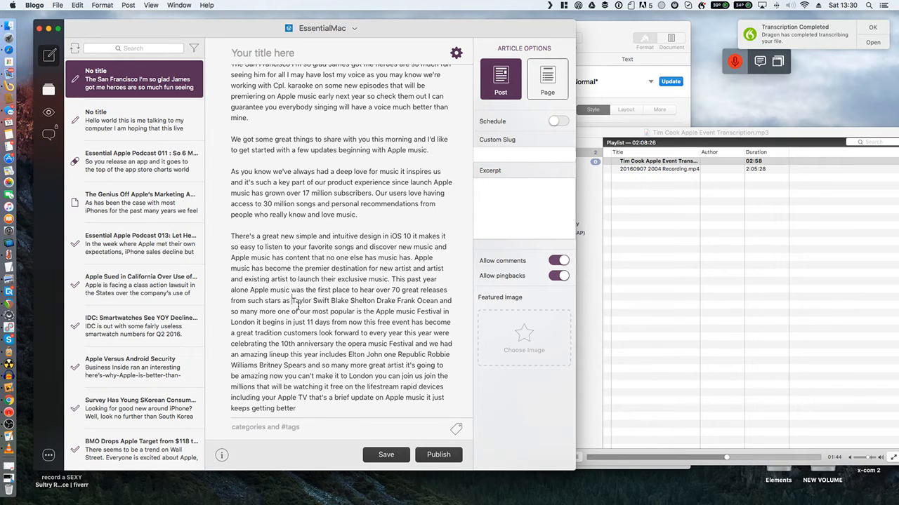
- Resume the recording and split the text after "so many more" into a new paragraph beginning with a capitalised "One of our most popular"
click(626, 306)
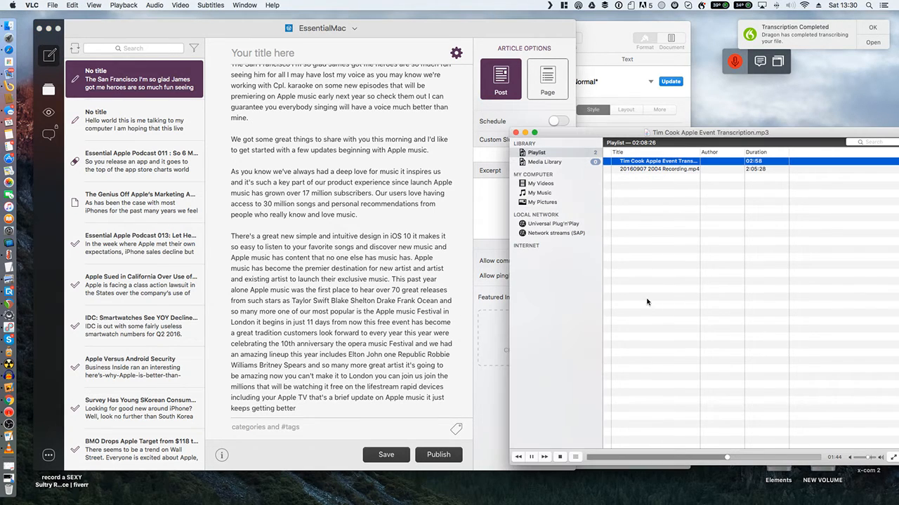
click(363, 305)
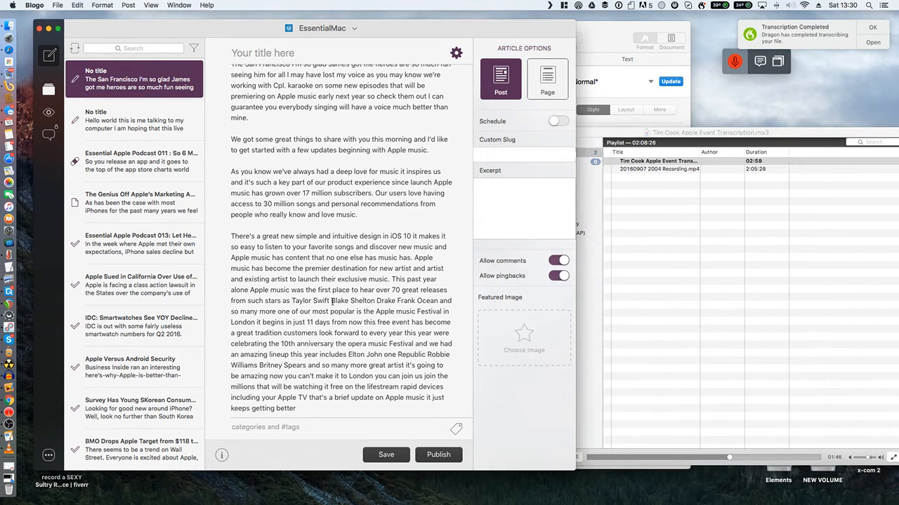
click(277, 312)
key(Return)
key(Return)
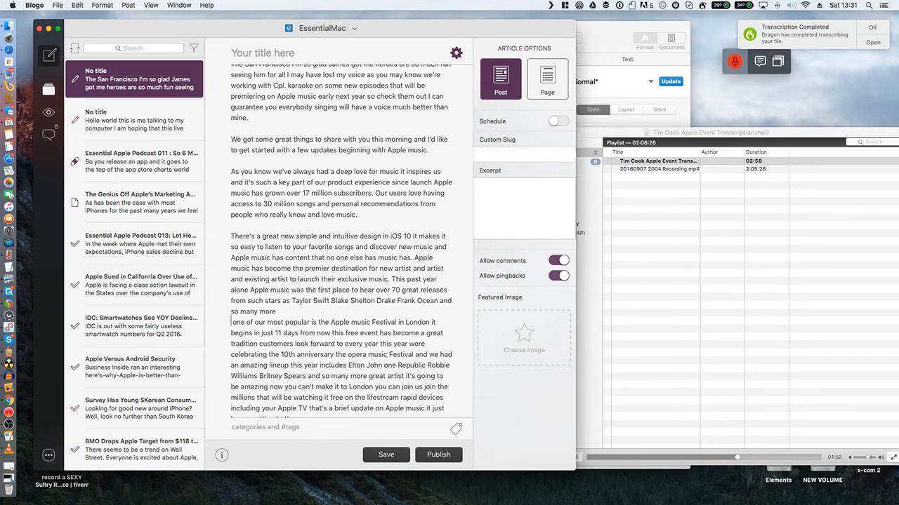
key(shift+Right)
text(O)
key(Delete)
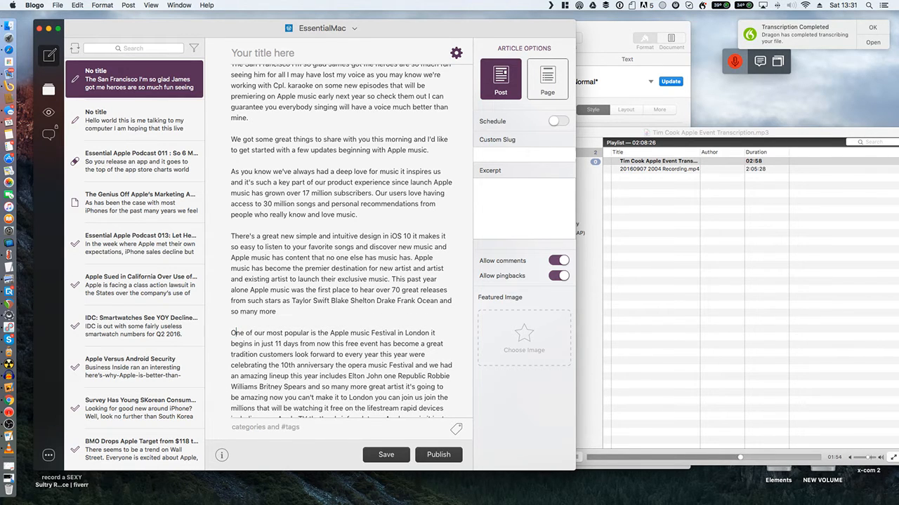
- Pause the recording, turn on the Dragon microphone and replace the last paragraph's opening by dictating "One of our most popular exclusives of all"
scroll(386, 315, down, 3)
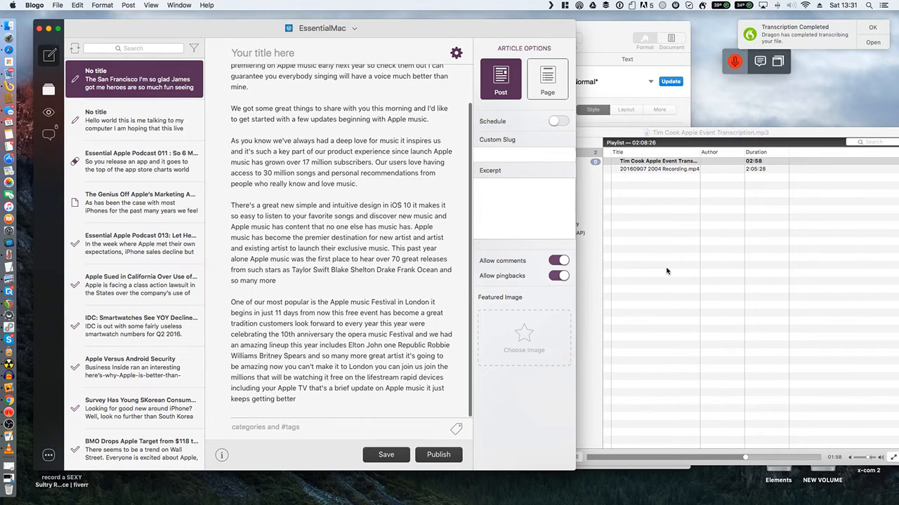
click(666, 273)
click(735, 61)
click(231, 302)
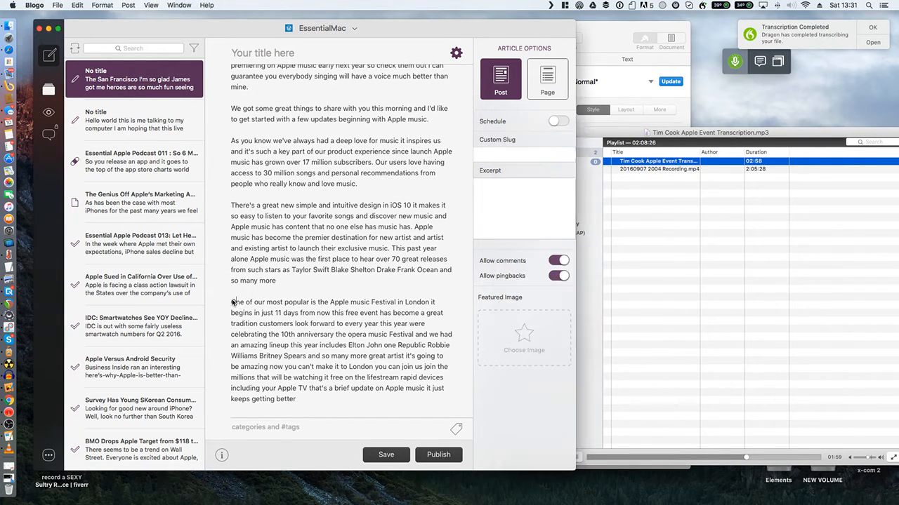
drag(231, 303, 311, 302)
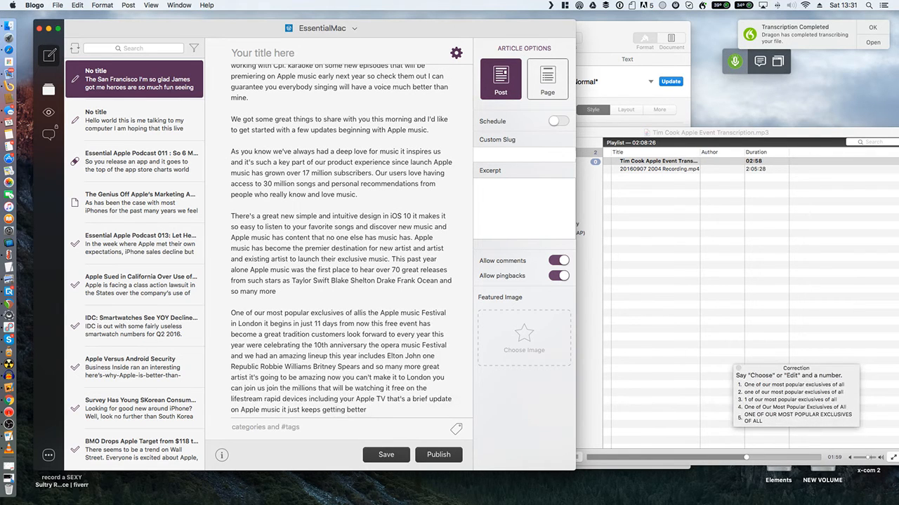
- Play on to the anniversary passage, ending the sentence after "11 days from now" with a full stop and capitalising "This free event"
click(760, 248)
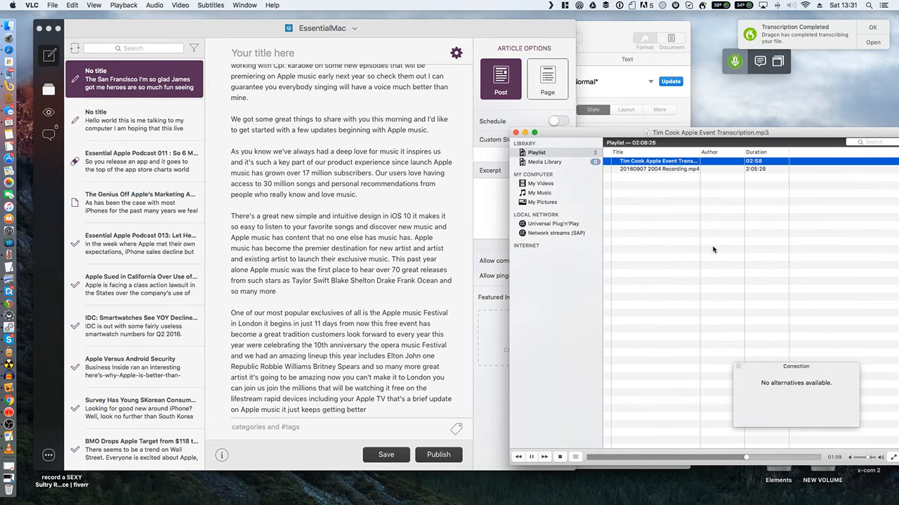
click(370, 327)
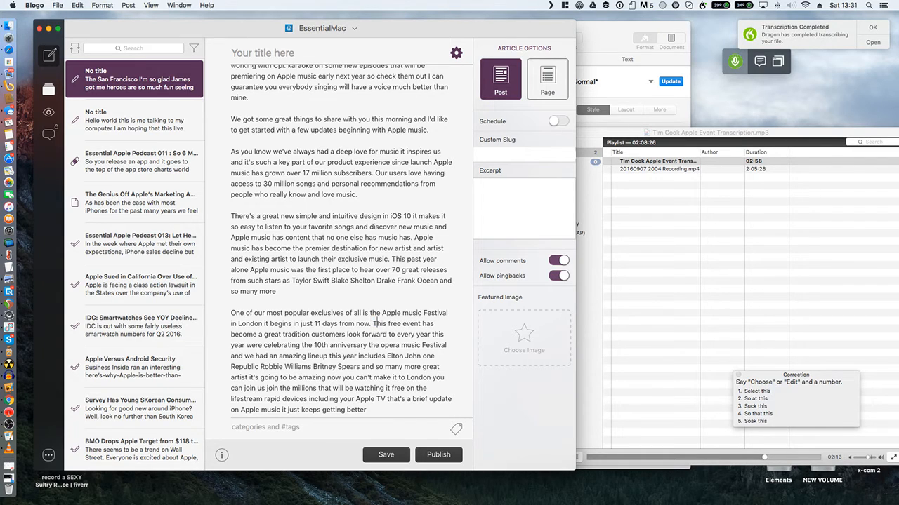
scroll(377, 320, down, 1)
click(688, 311)
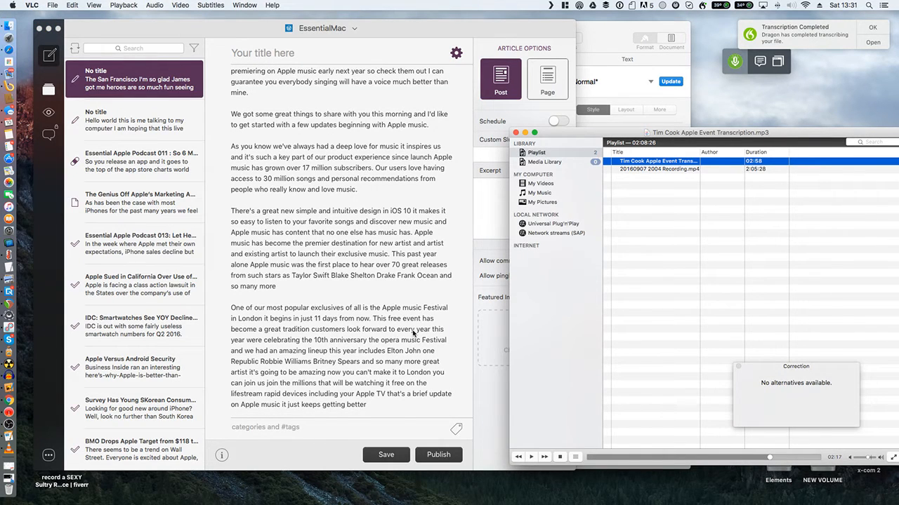
- Dictate "of the Apple music festival." after "10th anniversary" and try to select "the opera music festival" by voice
scroll(393, 334, down, 1)
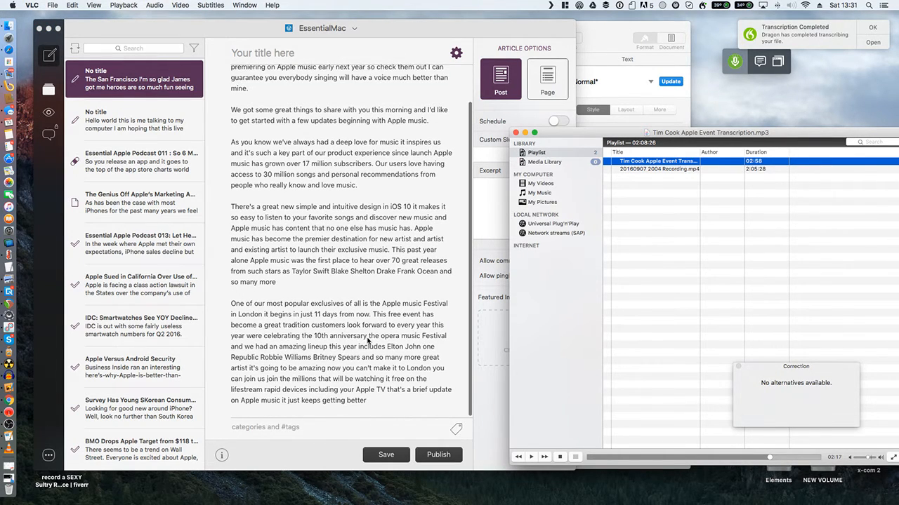
click(365, 337)
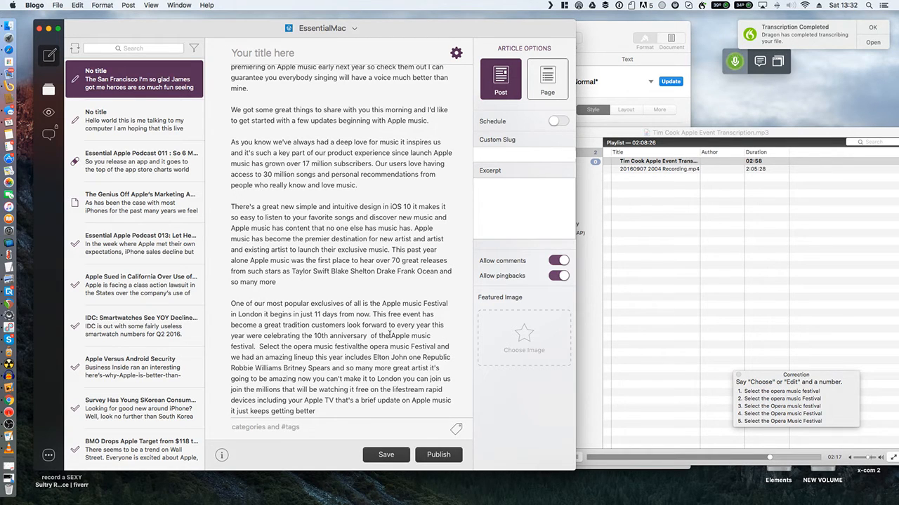
scroll(403, 332, down, 2)
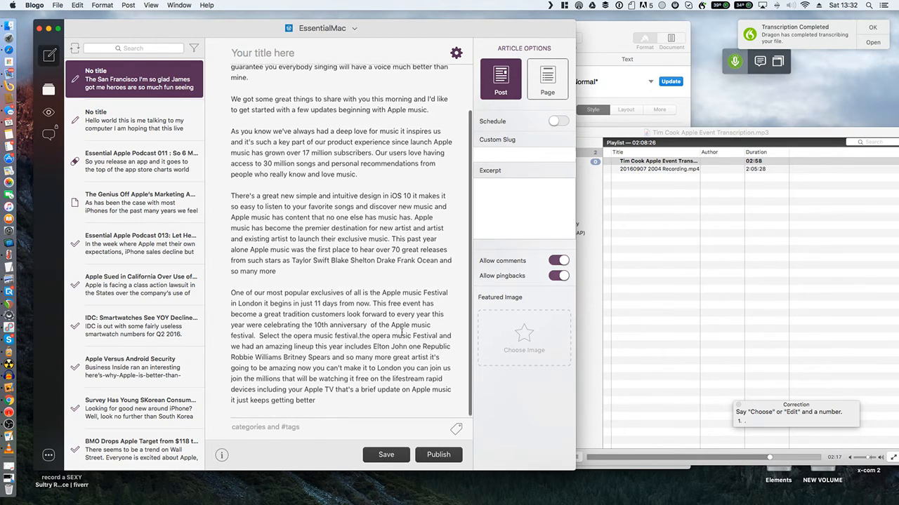
- End the transcript with a full stop and dictate a paragraph from "So right there you've got an instant problem" to "let's give it a try now."
click(344, 401)
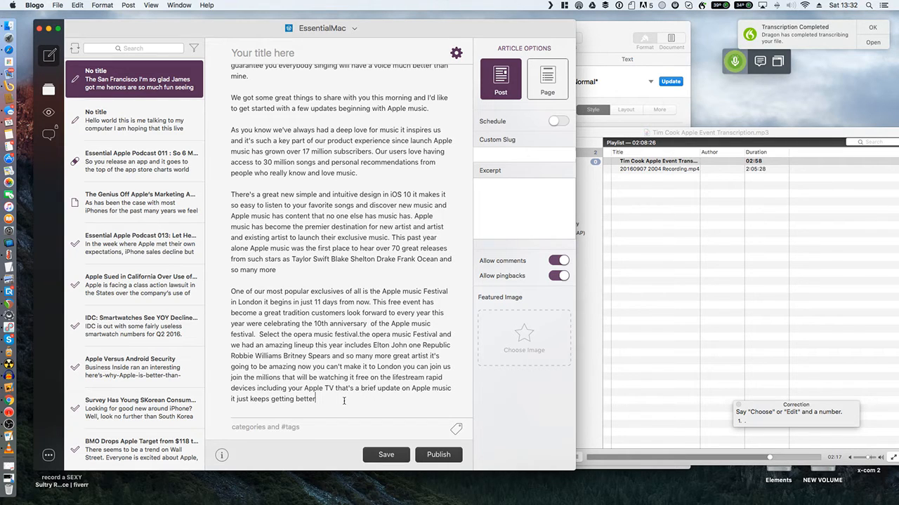
text(.  So right there you've got an instant problem that Dragon isn't aware of)
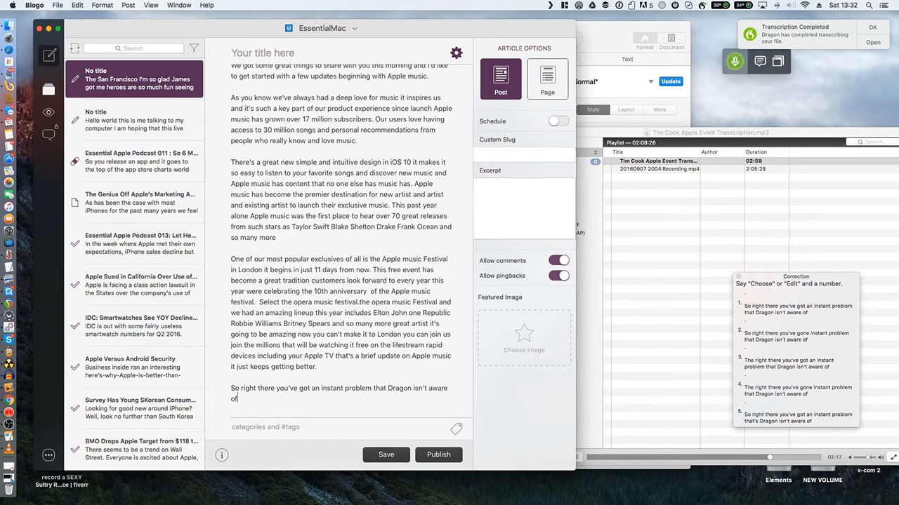
text( your text in the document once you've opened it up)
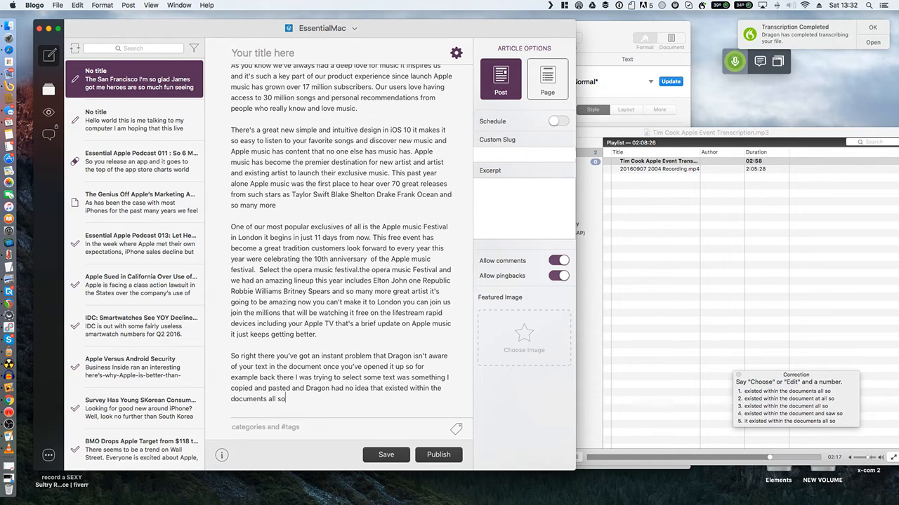
text(I don't know know if that means you have to start creating your whole document within Dragon or if you could just jump in and start editing so let's give it a try now.)
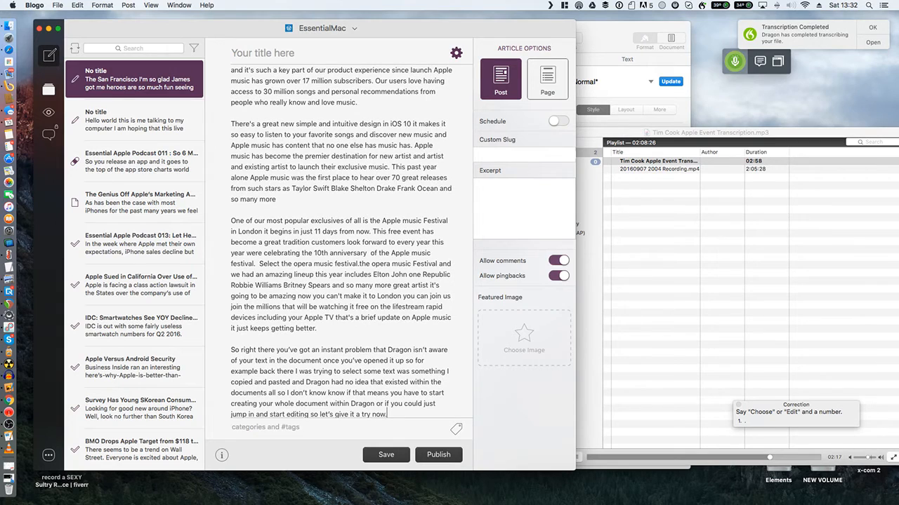
- In a new paragraph, try voice commands to select and find "Robbie Williams", and dictate "The quick brown fox jumped over the lazy dog" below
key(Return)
key(Return)
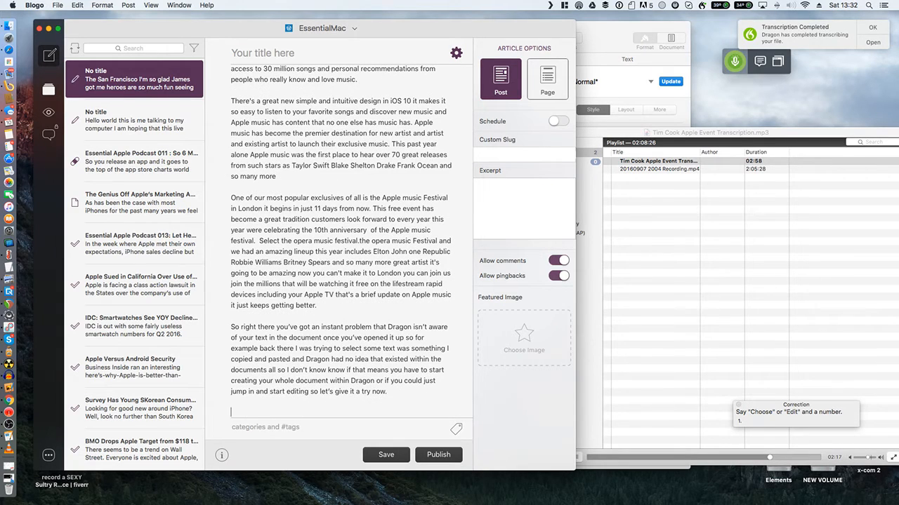
text(Select Robbie Williams)
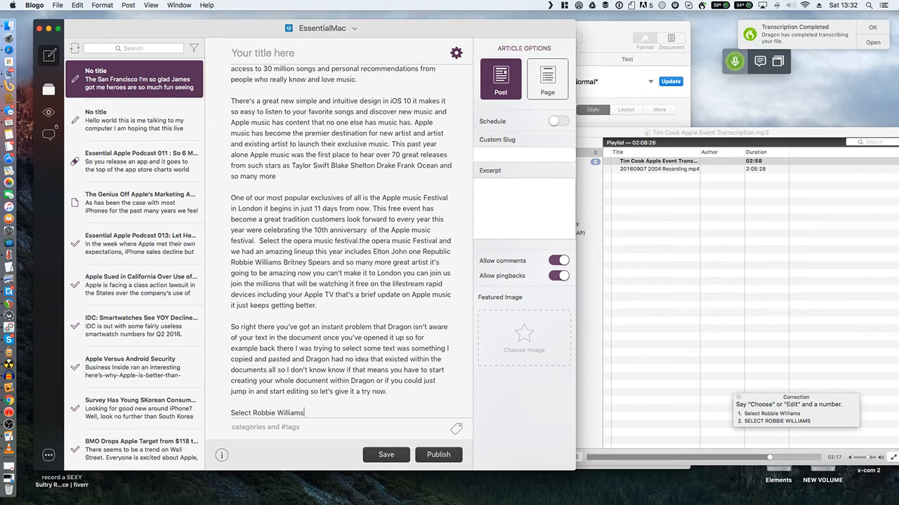
text( find Robbie Williams select from Robbie Williams to Britney Spears.)
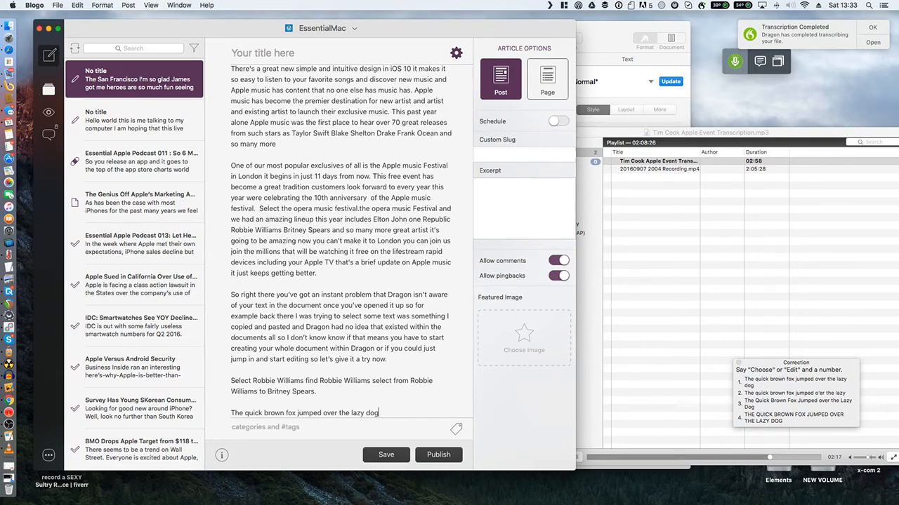
- Change the fox sentence to "The lazy podcast jumped over the lazy dog." and dictate a paragraph from "So you can see there" to "slightly hampering maybe?"
key(super+F11)
click(727, 58)
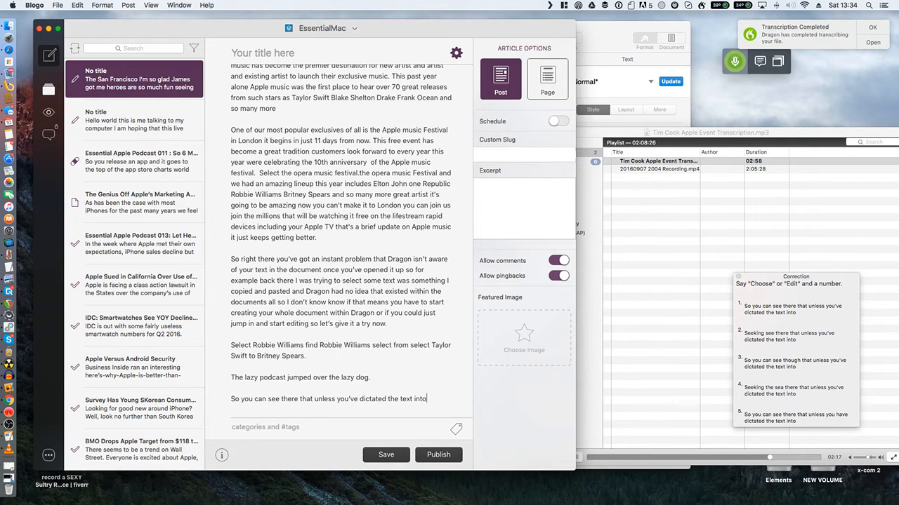
text(the document it’s highly unlikely that you’re going to be able to open up an existing document)
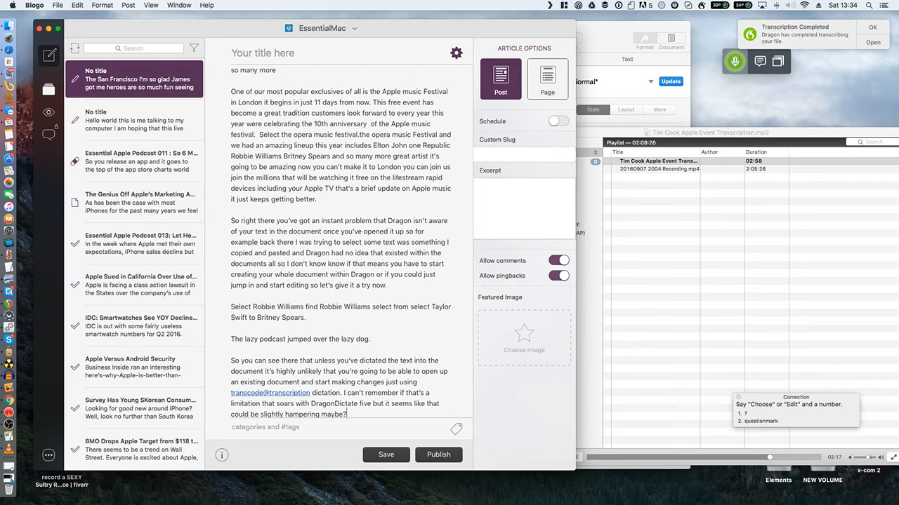
- Dictate a new paragraph from "So anyway that's a very quick example" to "this time it will be with Phil Schiller." and turn the microphone off
key(Return)
key(Return)
text(So anyway that's a very quick example of how transcription works)
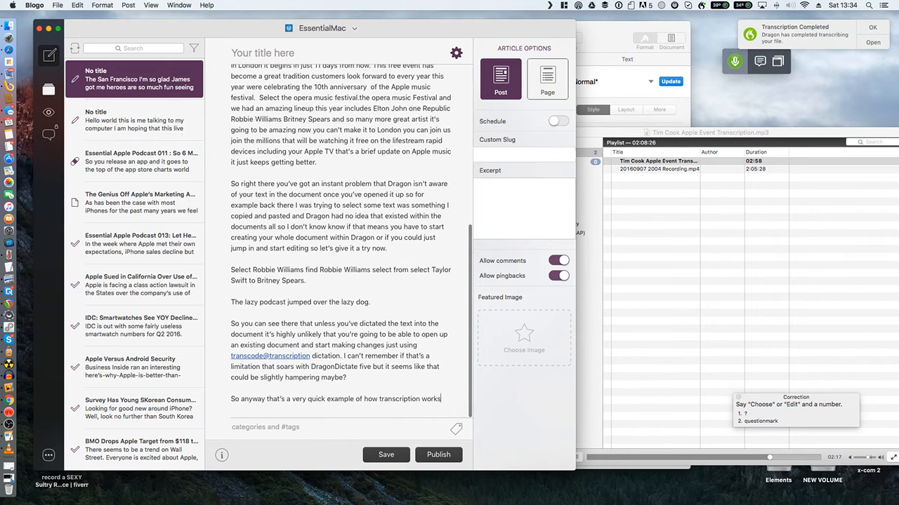
text( you literally have your audio dropping in)
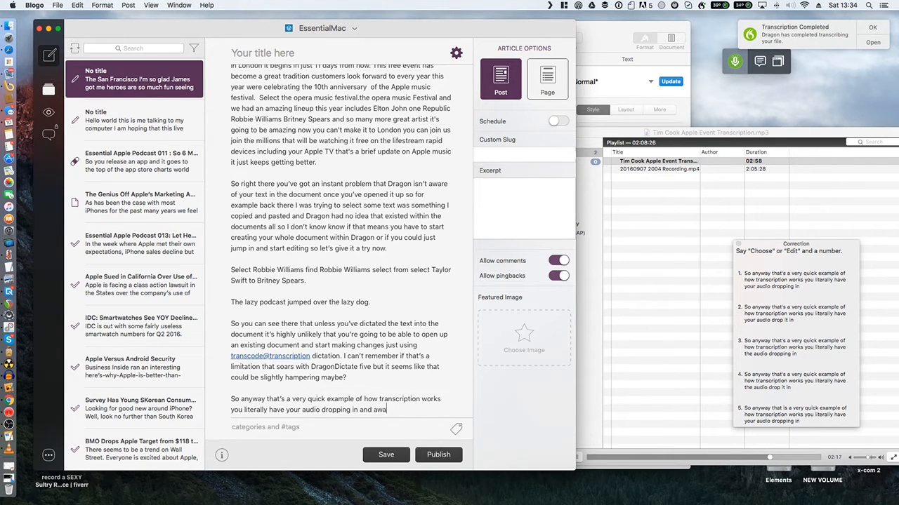
text(and away you go will do one more example and this time it will be with Phil Schiller.)
click(735, 62)
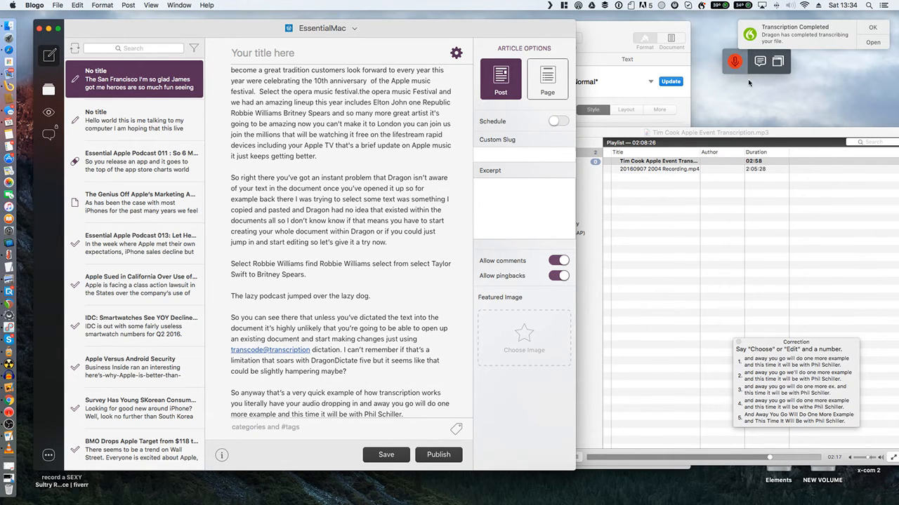
- Switch to the Tim Cook Apple Event Transcription document in Pages and deselect its text, leaving the cursor at the end
scroll(363, 163, up, 15)
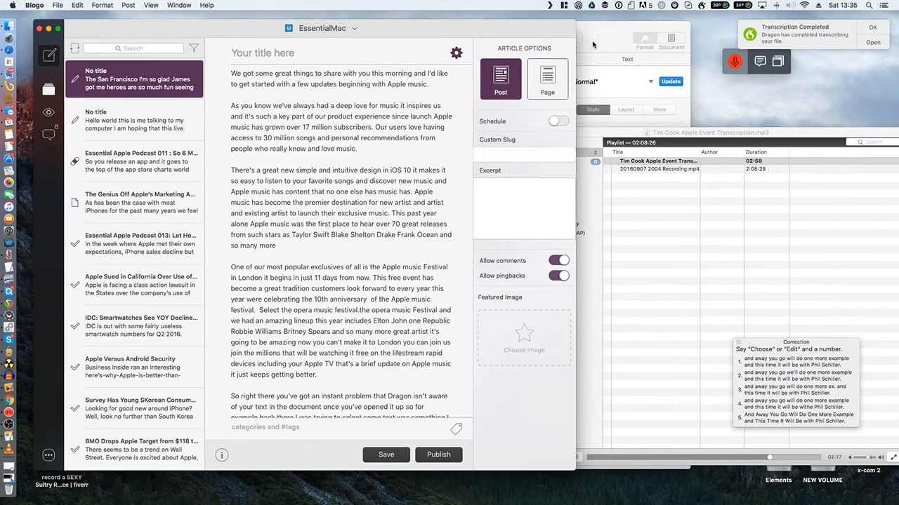
scroll(417, 98, up, 3)
click(622, 47)
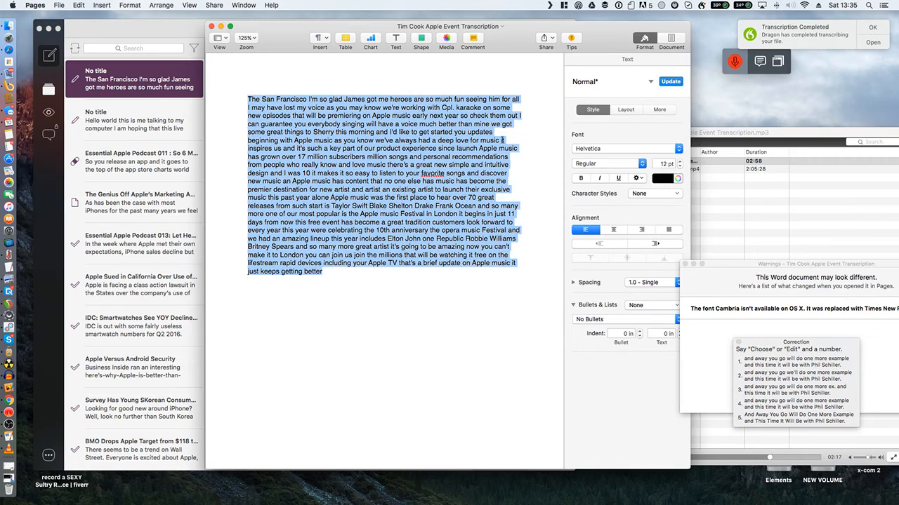
click(462, 125)
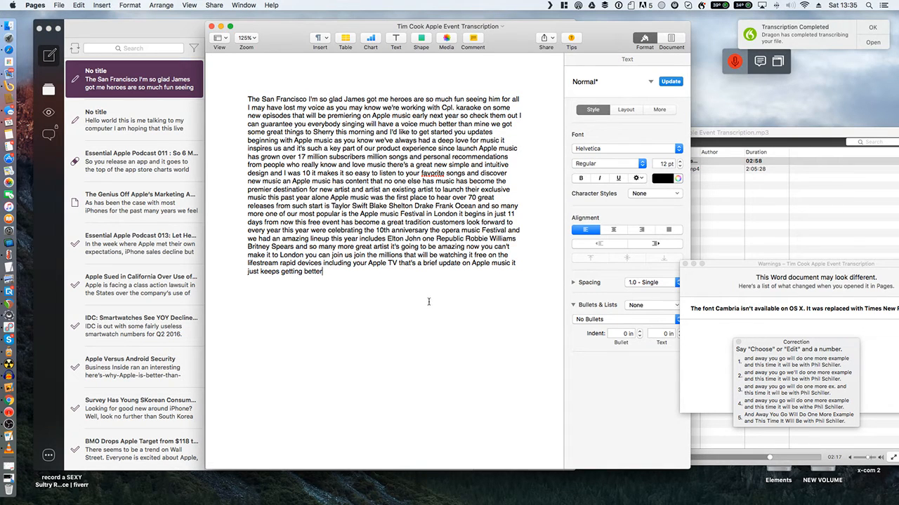
- Turn the microphone on, end the transcript with a full stop and dictate a paragraph from "Now that's interesting" to "copied and pasted in"
click(734, 63)
click(444, 293)
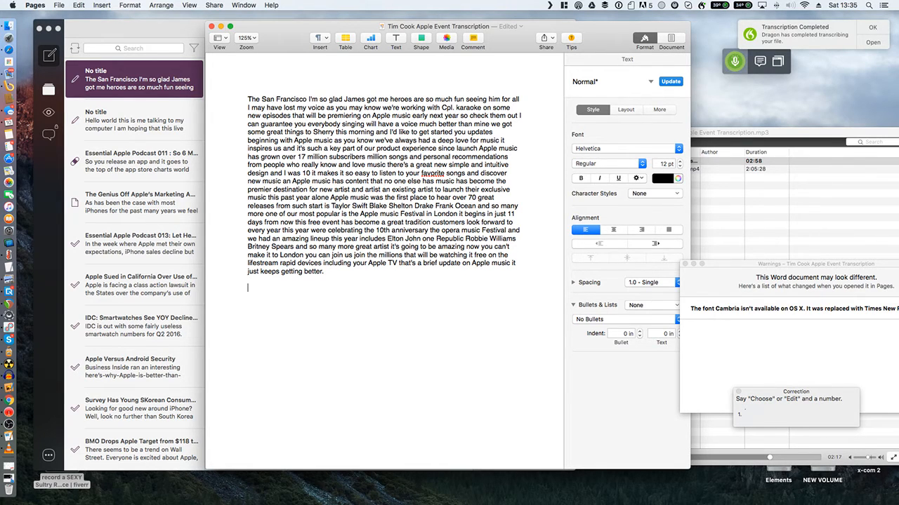
text(Now that's interesting in a different application this actually works )
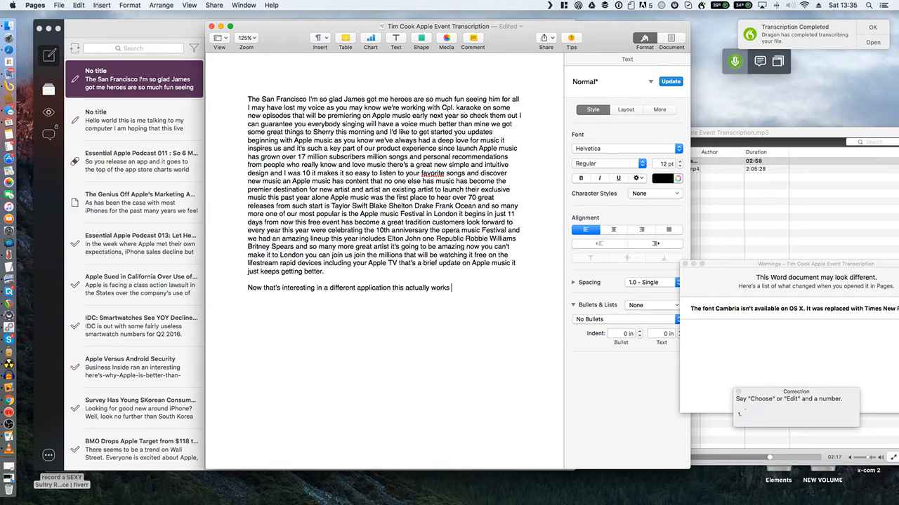
text(I wonder if is a limitation of the application because that takes their wishes copied and pasted in)
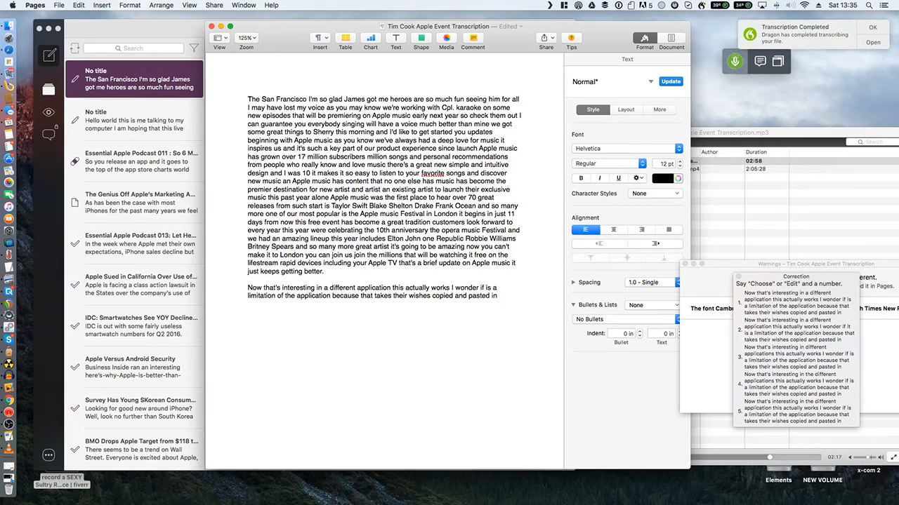
- Finish the last paragraph with "but obviously there is a trade-off that if you are using pages it seems to be a heck of a lot slower."
text( but obviously there is a trade-off t)
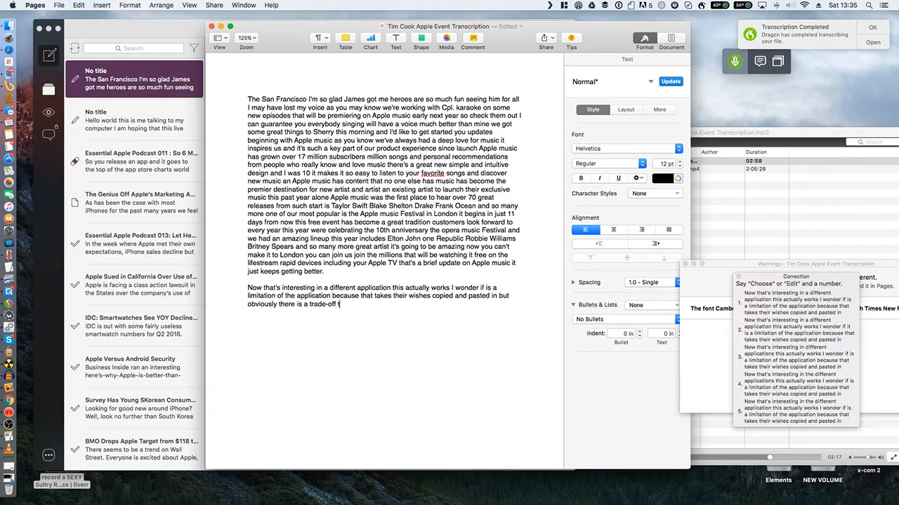
text(hat if you are using pages)
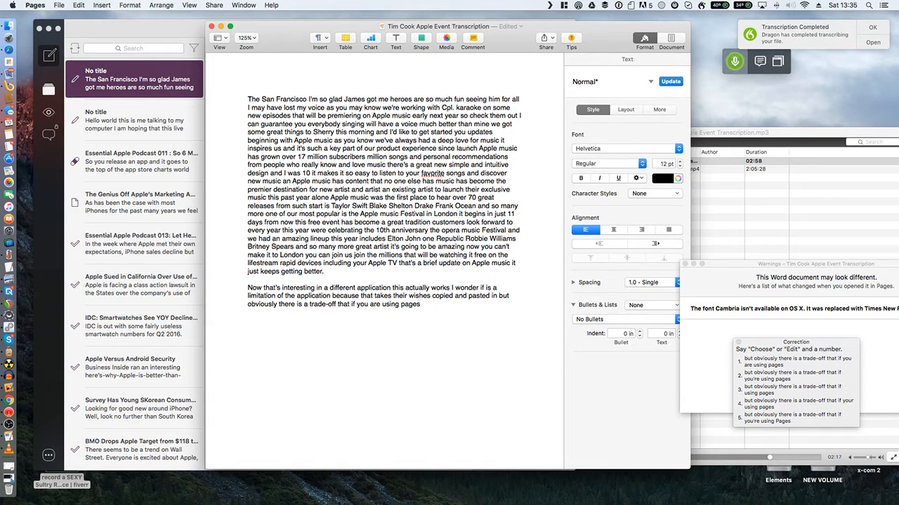
text(it seems to be a heck of a lot slower.)
- Add a paragraph: "I will get a copy of Microsoft Word installed and we can try on there again on the Mac just to see how it goes"
key(Return)
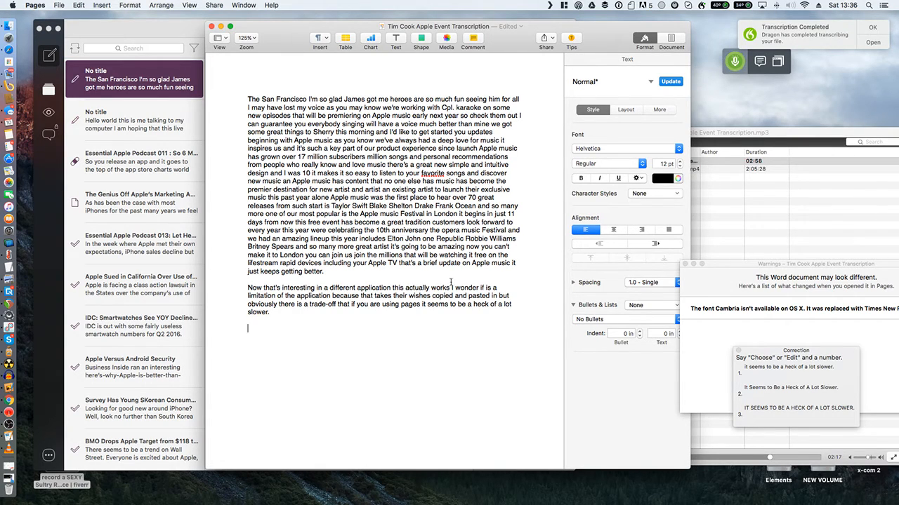
key(Return)
key(Return)
text(I will get a copy of Microsoft Word installed and we can try on there again o)
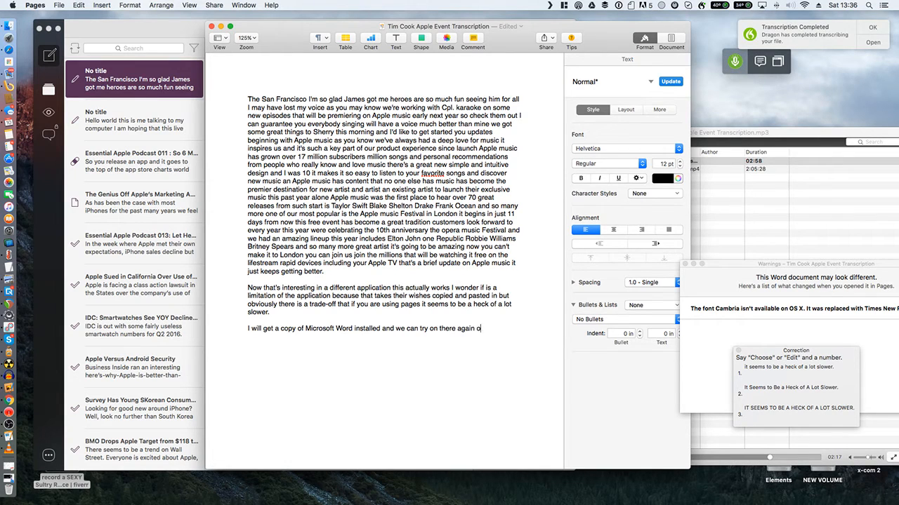
text(n the Mac just to see how it goes)
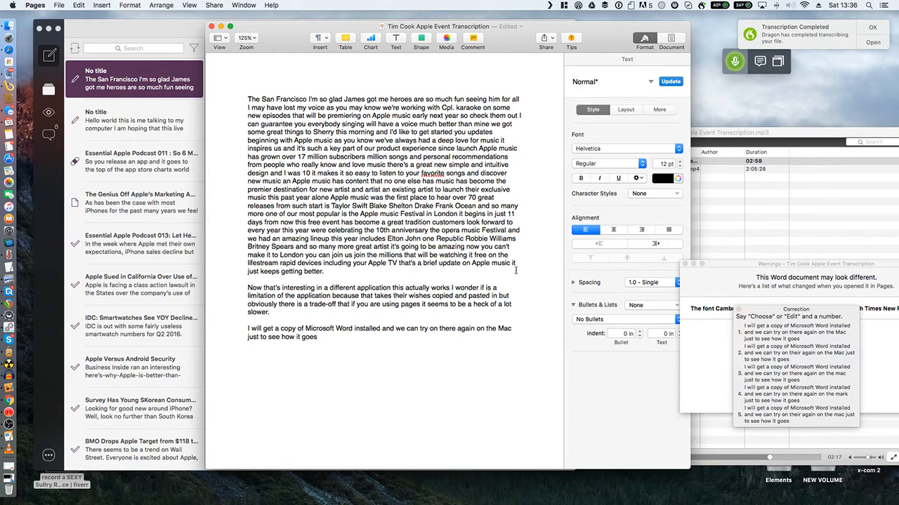
- Continue the new paragraph with "but let's go back and try some more transcription again this time with Phil Schiller"
text( but let's go back and try some m)
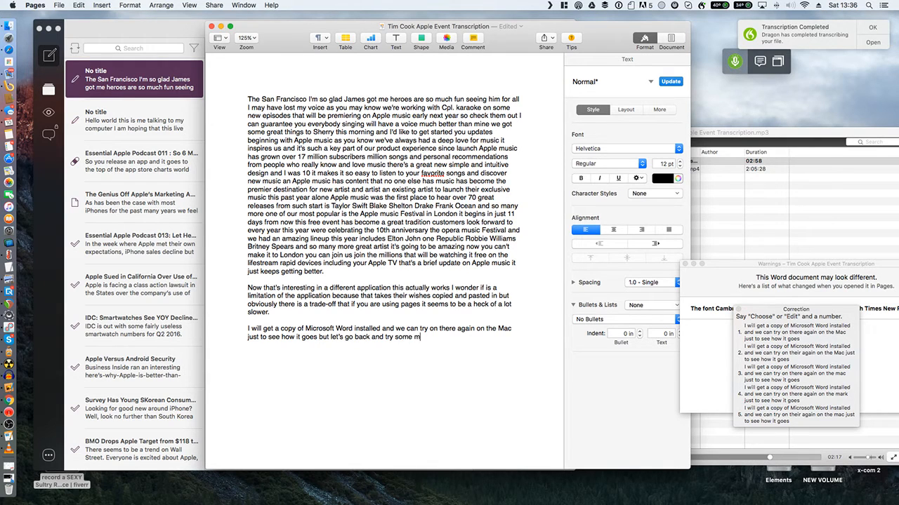
text(ore transcription again this time with Phil Schiller)
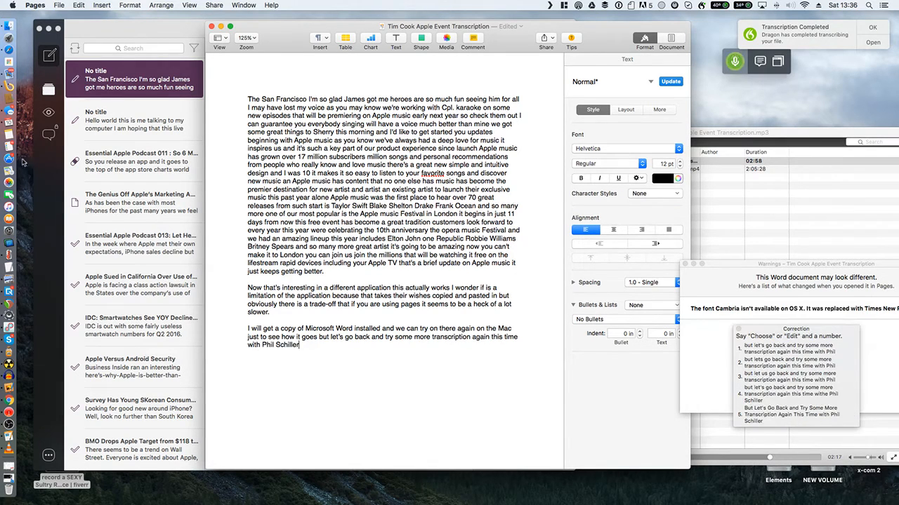
- Move the Tim Cook Apple Event Transcription document window slightly lower on its desktop
click(9, 51)
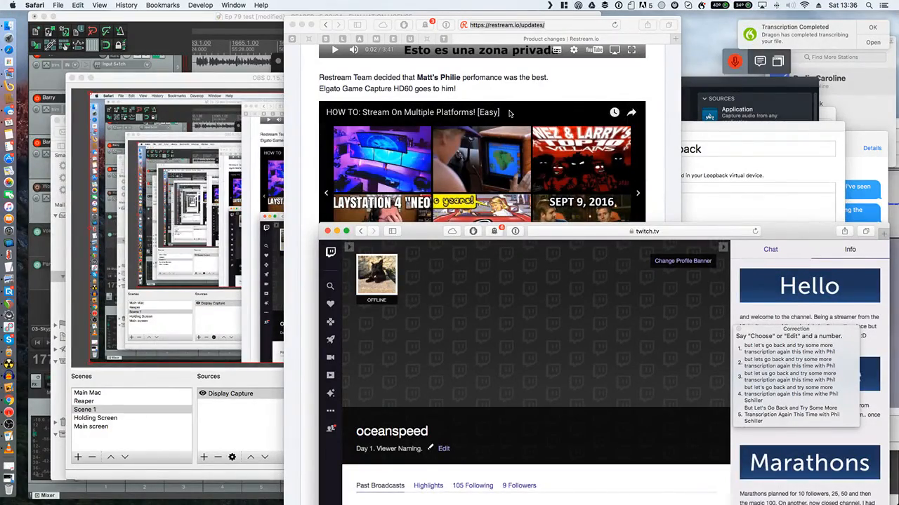
key(ctrl+Left)
drag(576, 34, 614, 68)
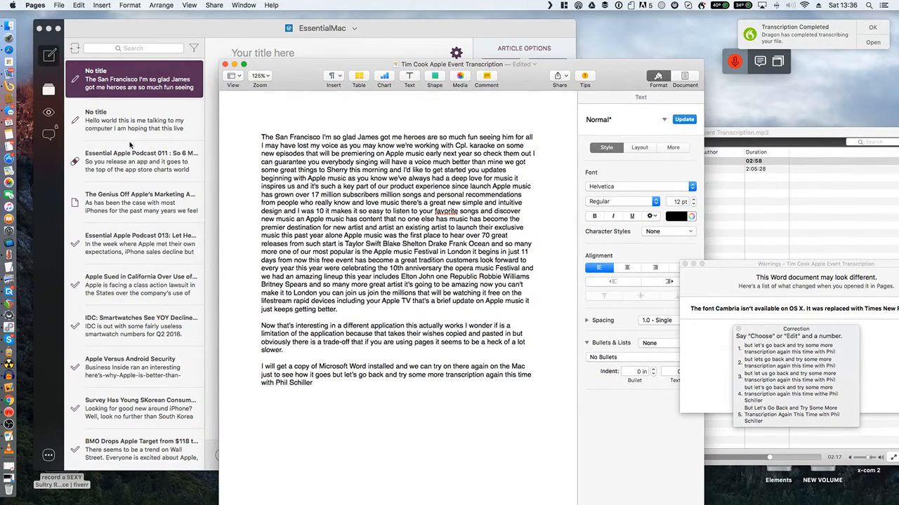
- Switch to Safari and close the window showing the Restream product changes page
click(9, 49)
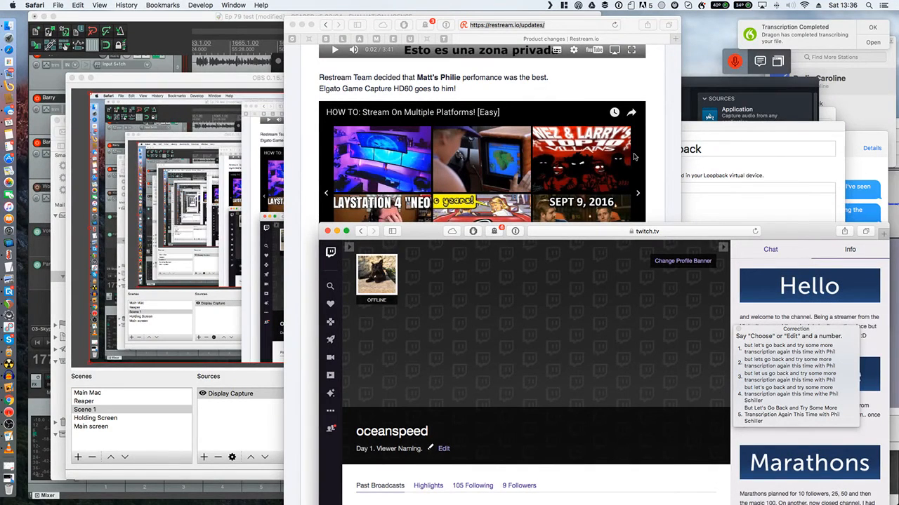
drag(625, 25, 638, 37)
key(super+w)
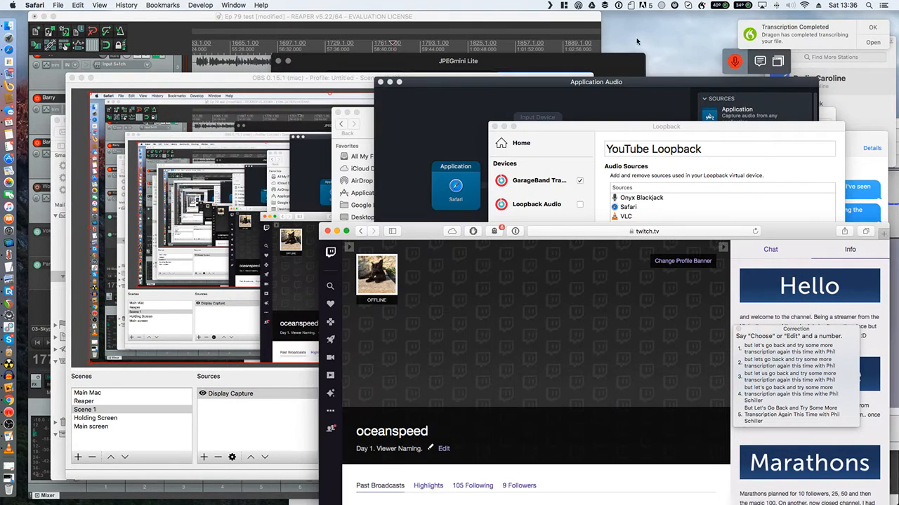
- Clear the desktop by minimizing the OBS window and closing the Mail and JPEGmini Lite windows
click(81, 78)
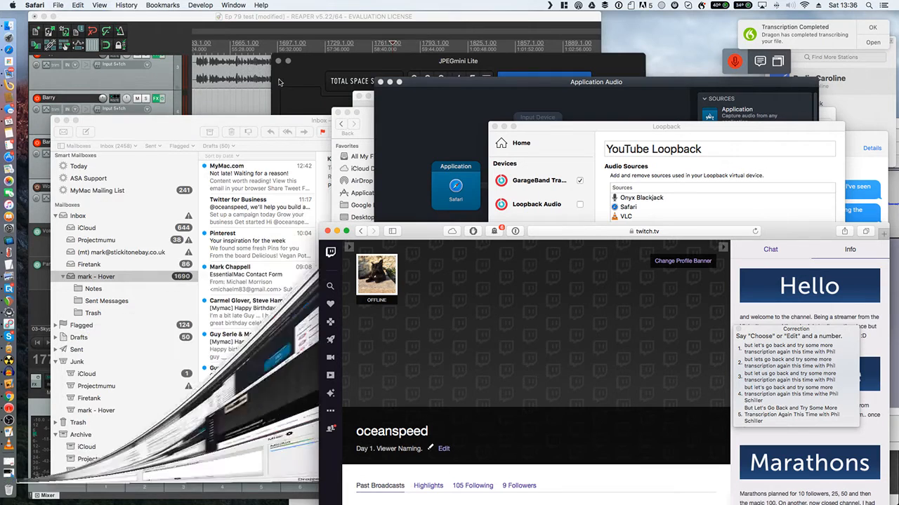
click(184, 132)
key(super+w)
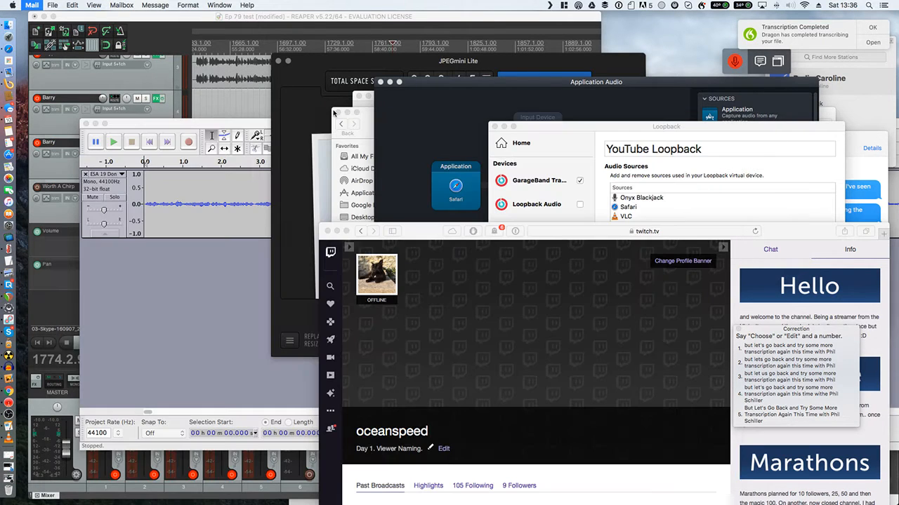
click(316, 95)
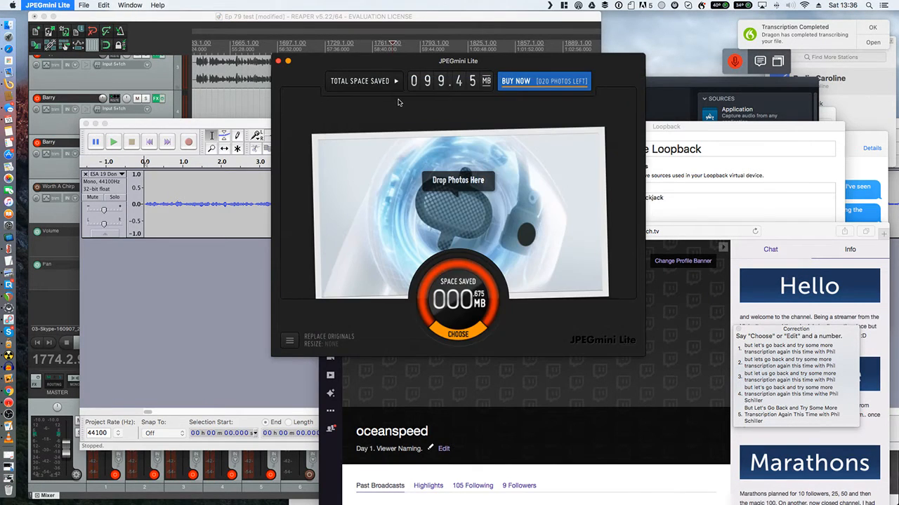
key(super+w)
- Rearrange the Application Audio, Apple Event folder and Twitch browser windows to make room on the desktop
drag(527, 85, 584, 143)
drag(608, 116, 447, 101)
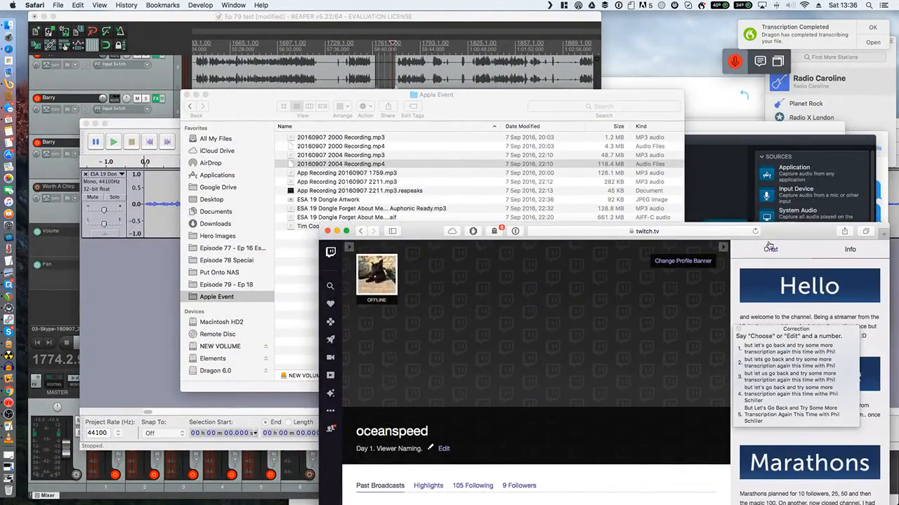
drag(785, 232, 722, 187)
- Search the web for "apple september event" in a new browser tab and open Apple's September Event 2016 YouTube video
key(super+t)
text(apple set)
key(BackSpace)
text(ptember event)
key(Return)
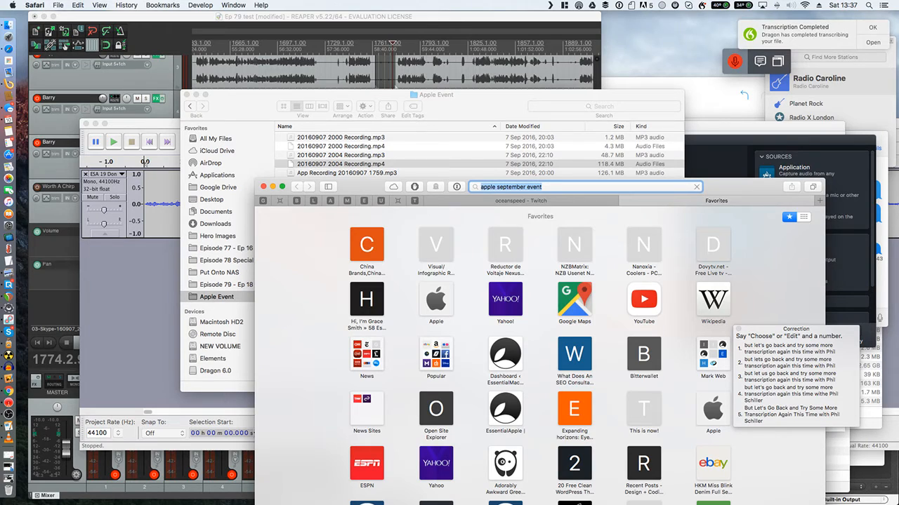
click(557, 184)
key(Return)
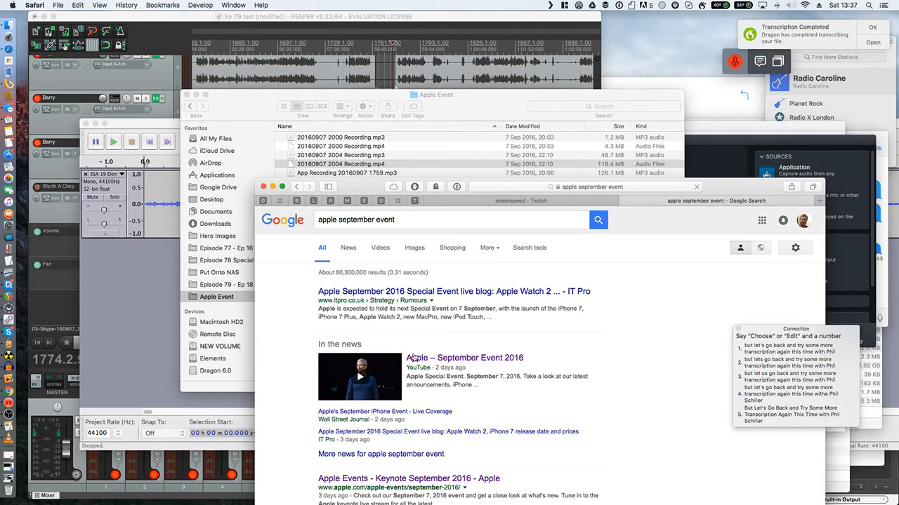
click(463, 360)
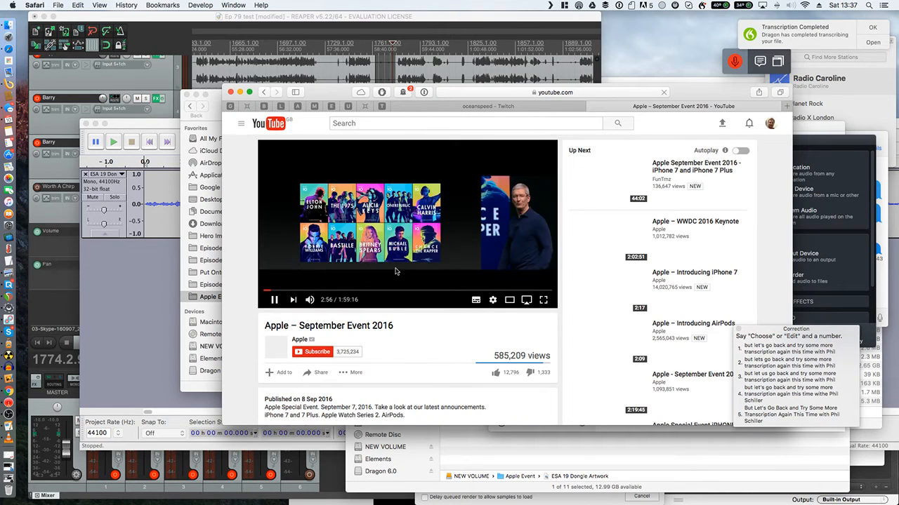
- Cue the event video to the iPhone 7 introduction at about 57:37 and leave it paused there
click(412, 290)
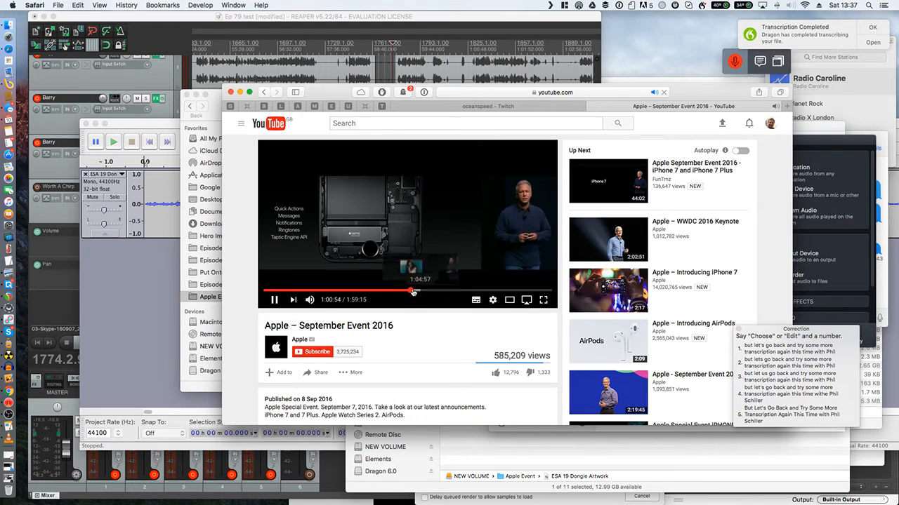
click(404, 290)
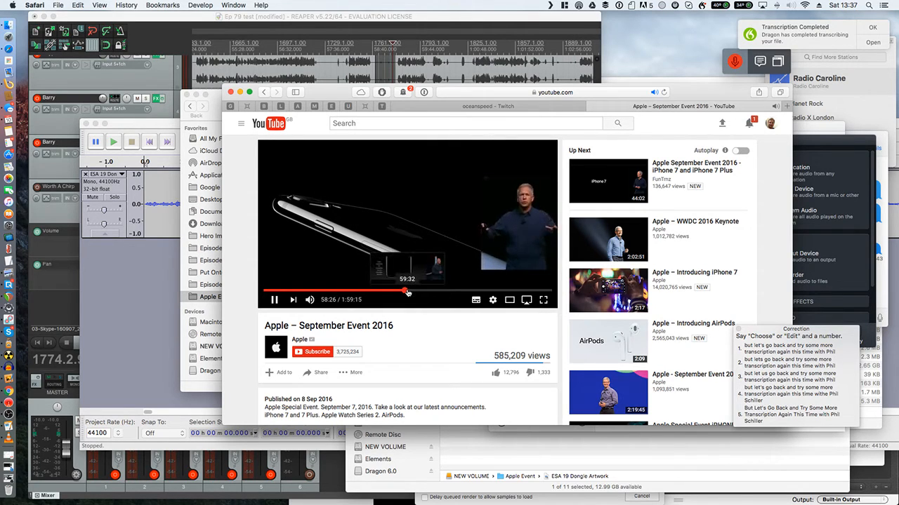
click(408, 292)
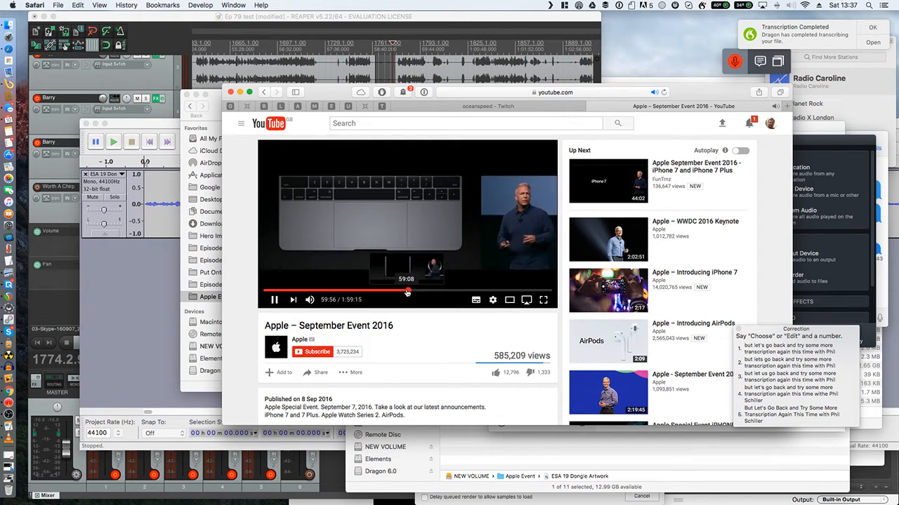
click(406, 290)
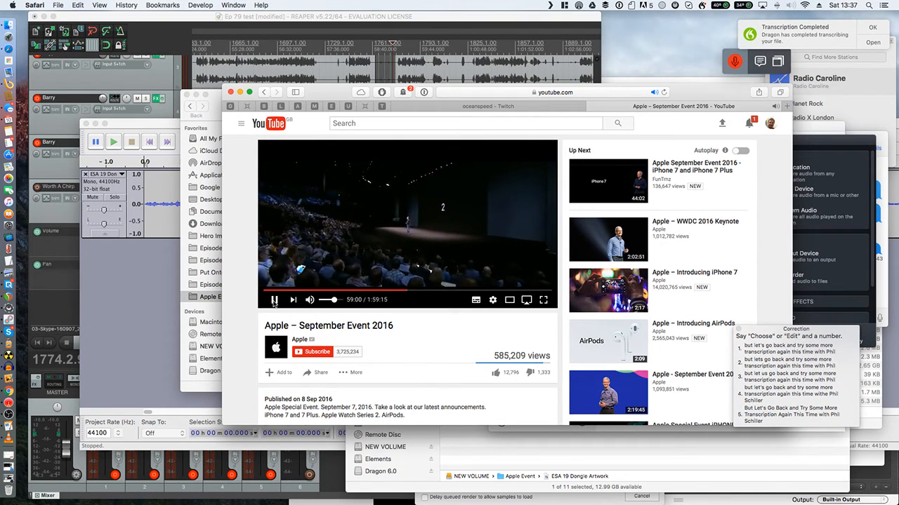
click(274, 300)
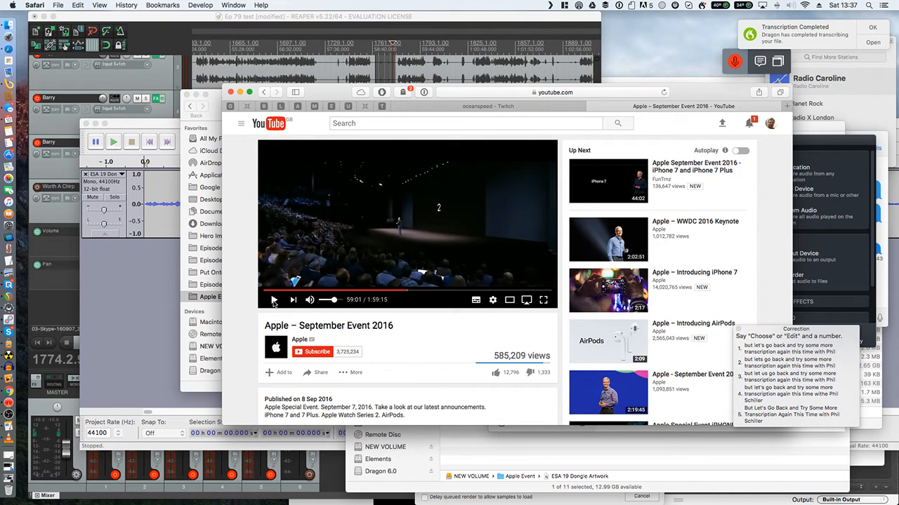
click(402, 290)
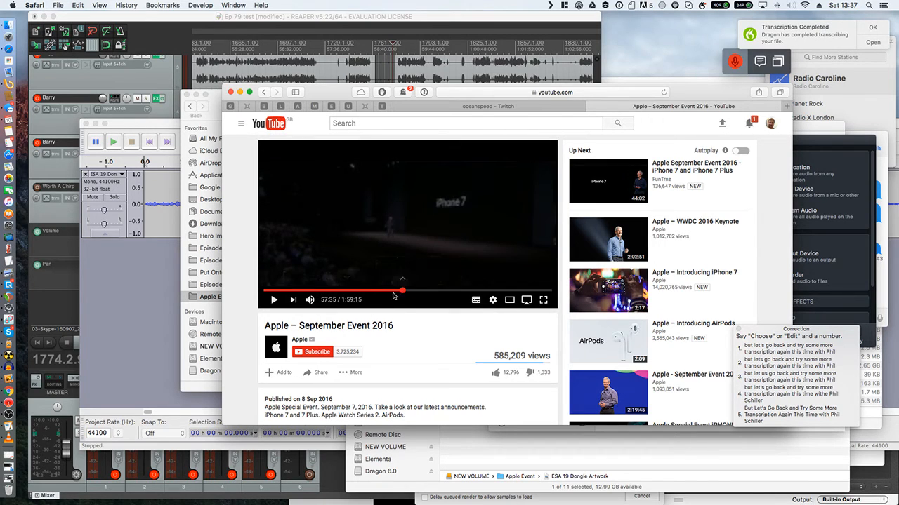
click(274, 300)
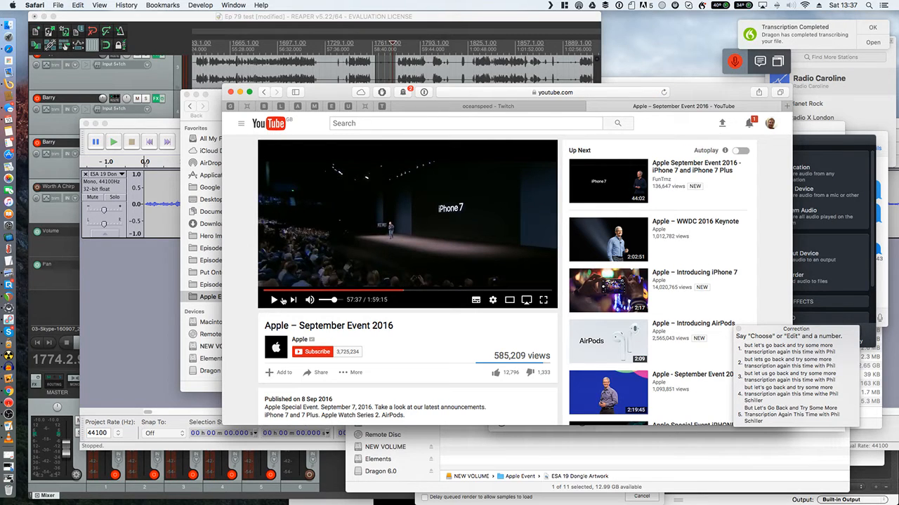
- Switch to Audio Hijack, start the Application Audio recording of Safari, and play the cued YouTube video
drag(704, 95, 619, 74)
click(794, 144)
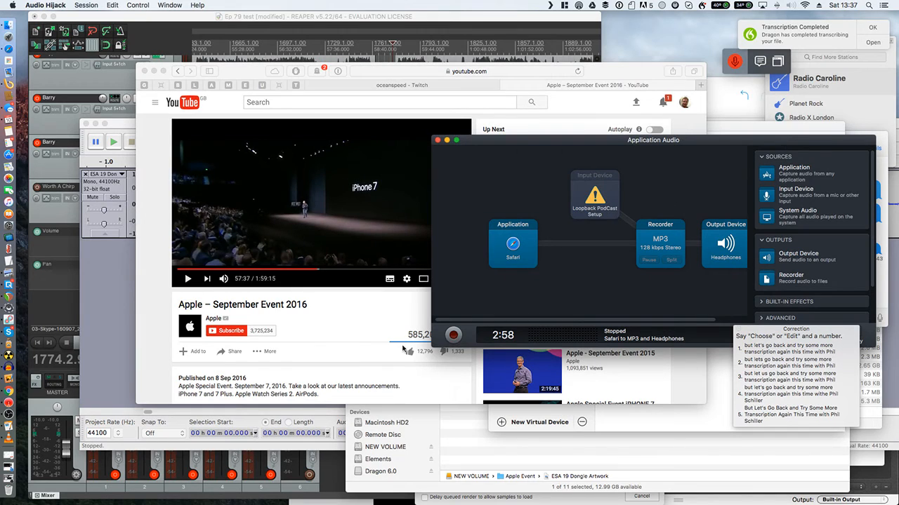
click(454, 335)
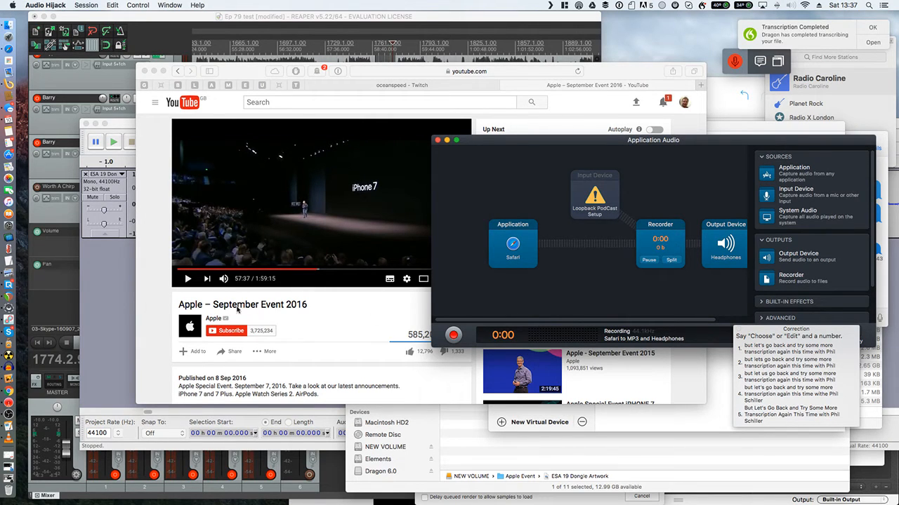
click(187, 279)
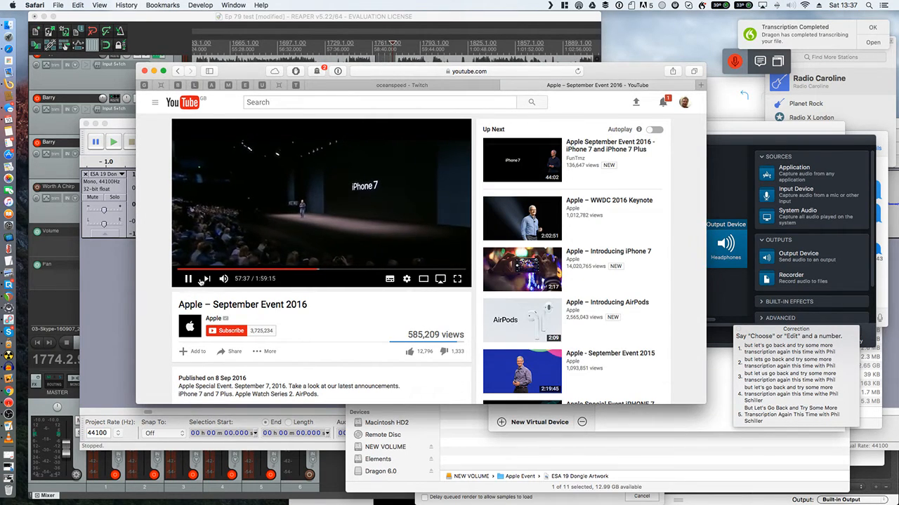
- Bring the Audio Hijack and YouTube windows over to Desktop 1 and place the video above the recorder
click(730, 142)
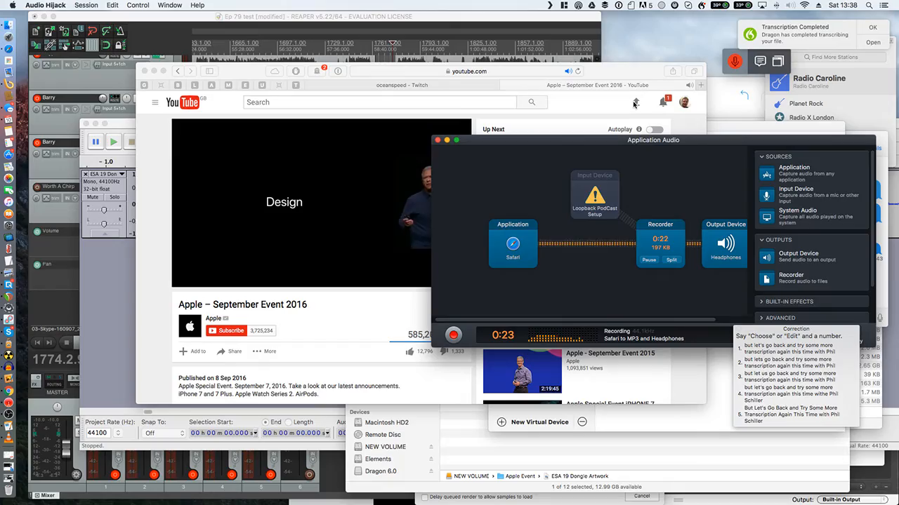
key(ctrl+Up)
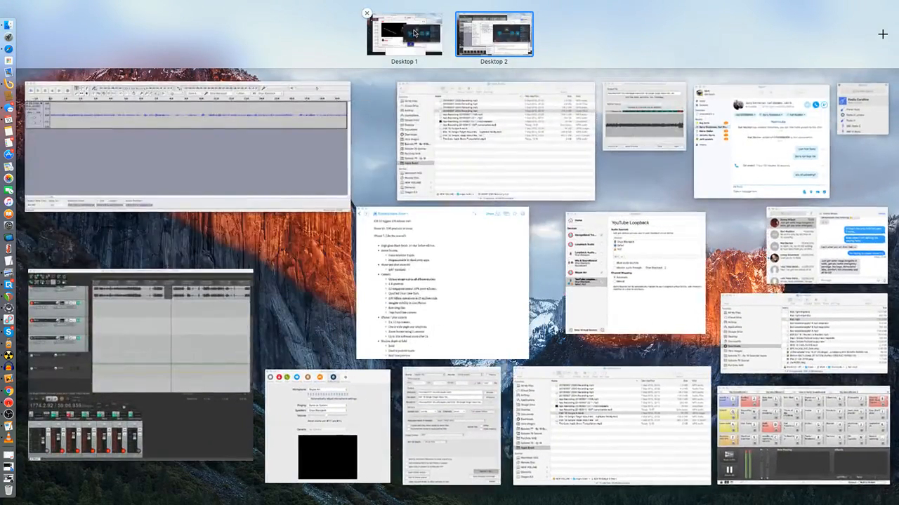
key(ctrl+Up)
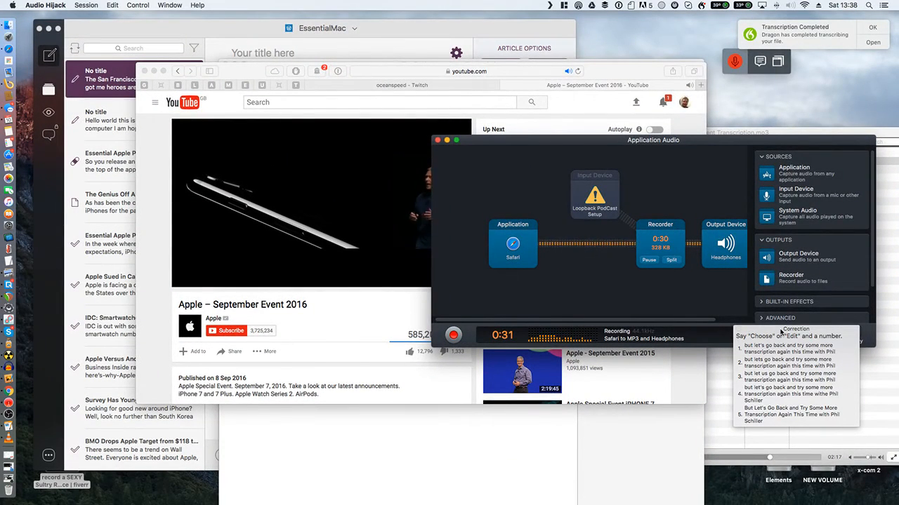
drag(724, 143, 751, 299)
drag(607, 76, 818, 47)
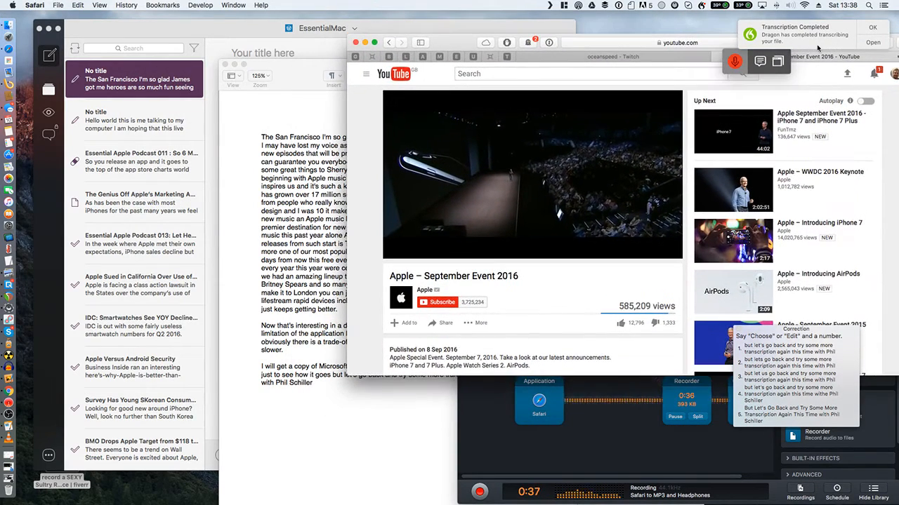
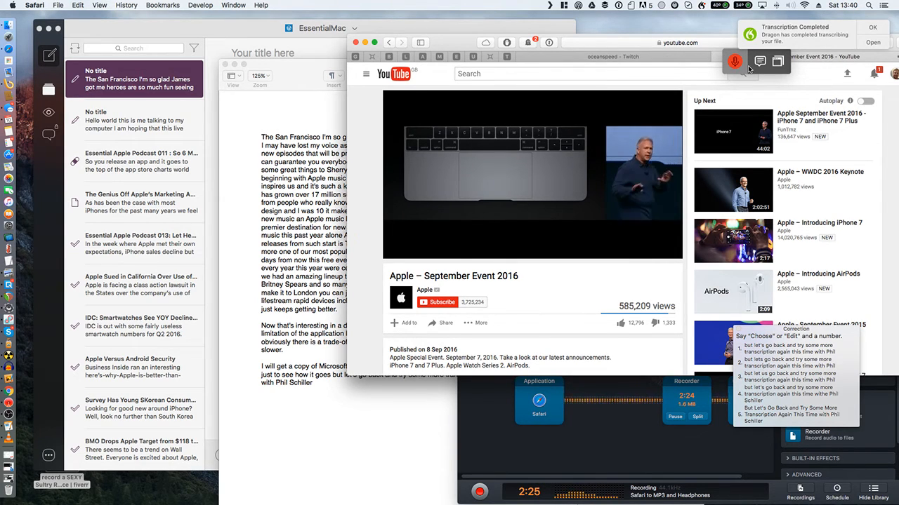
- View the oceanspeed Twitch channel page in the browser and move its window clear of the dictation controls
click(654, 57)
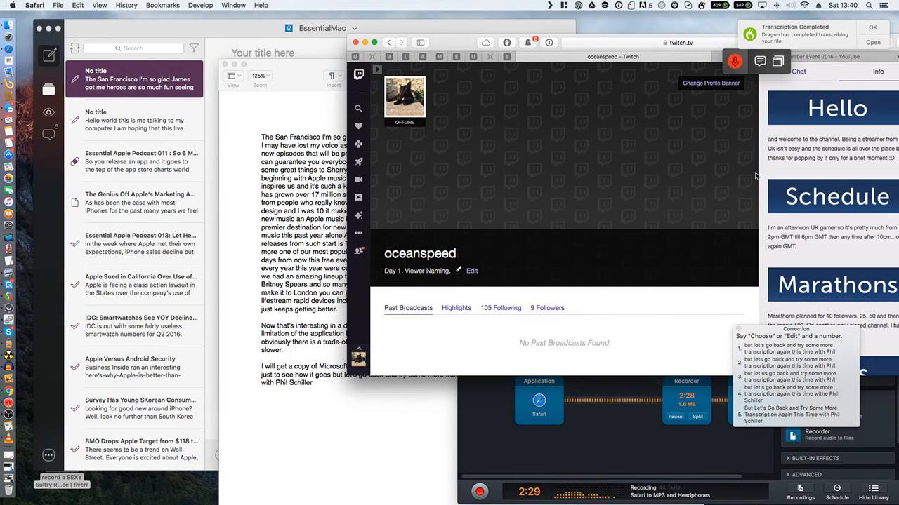
drag(461, 40, 371, 57)
scroll(763, 167, down, 1)
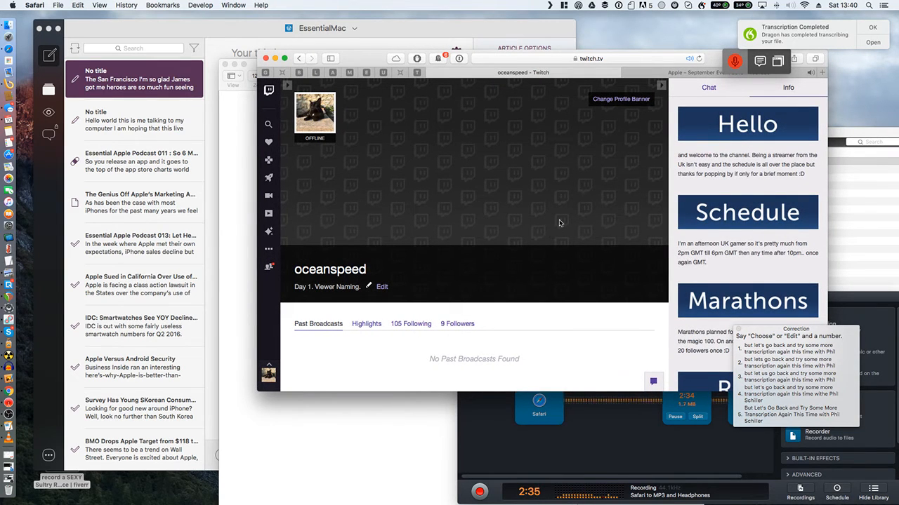
- Reload the oceanspeed Twitch channel, open its live page and look over the stream and the channel details beneath it
click(698, 58)
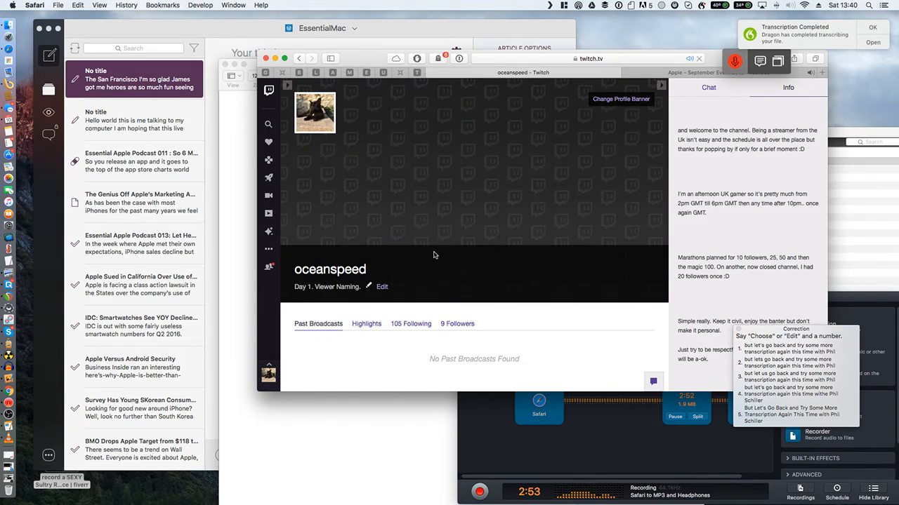
click(313, 125)
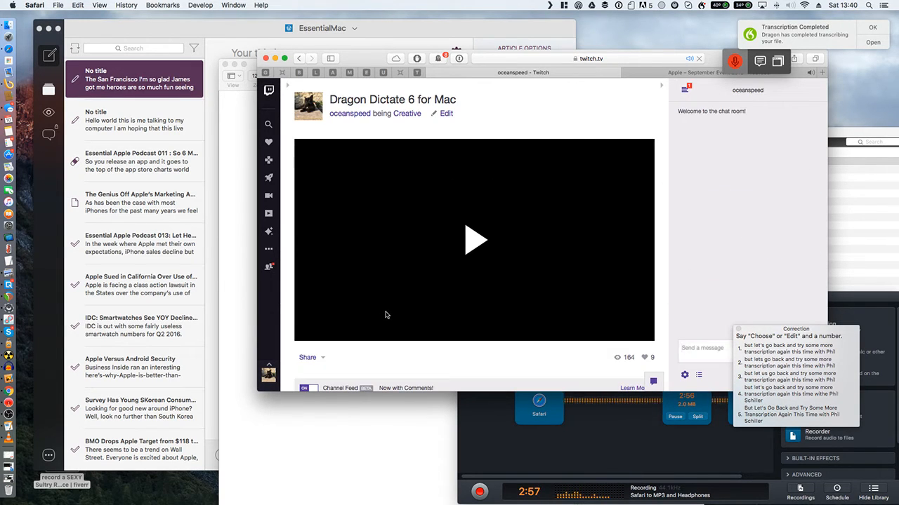
scroll(413, 288, down, 1)
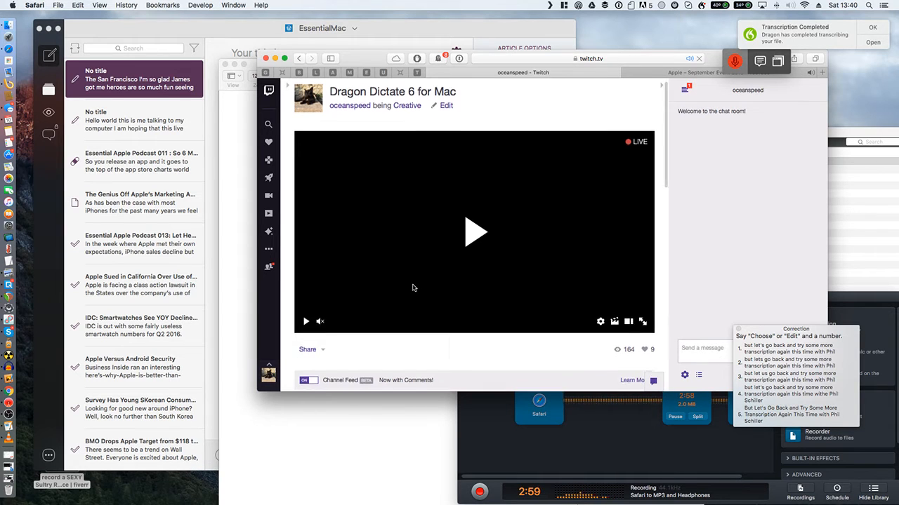
scroll(413, 288, down, 2)
scroll(413, 286, down, 3)
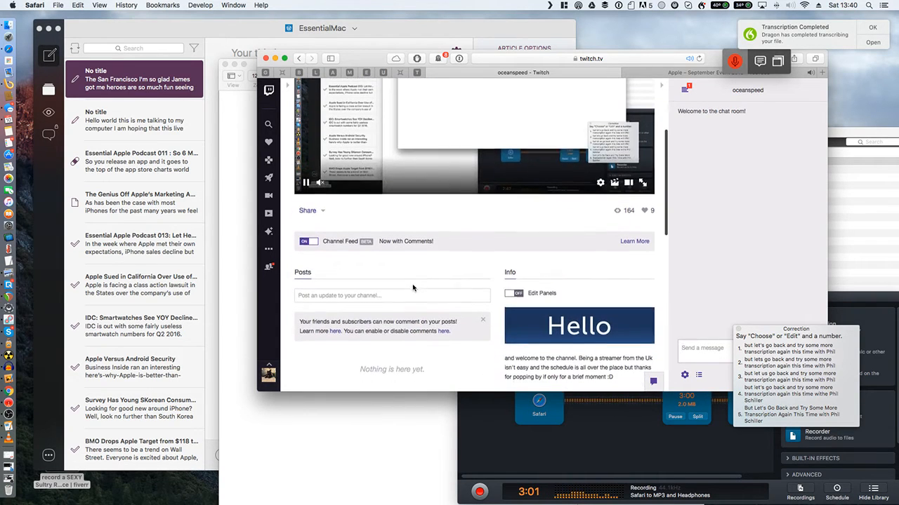
scroll(413, 287, up, 5)
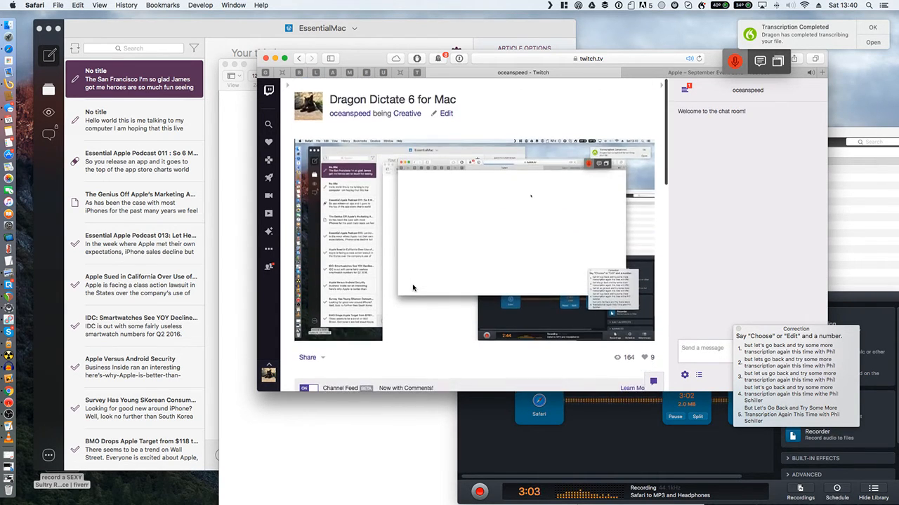
- Pause the Apple September Event 2016 video at about 1:00:59 and stop the Application Audio recording in Audio Hijack
click(664, 73)
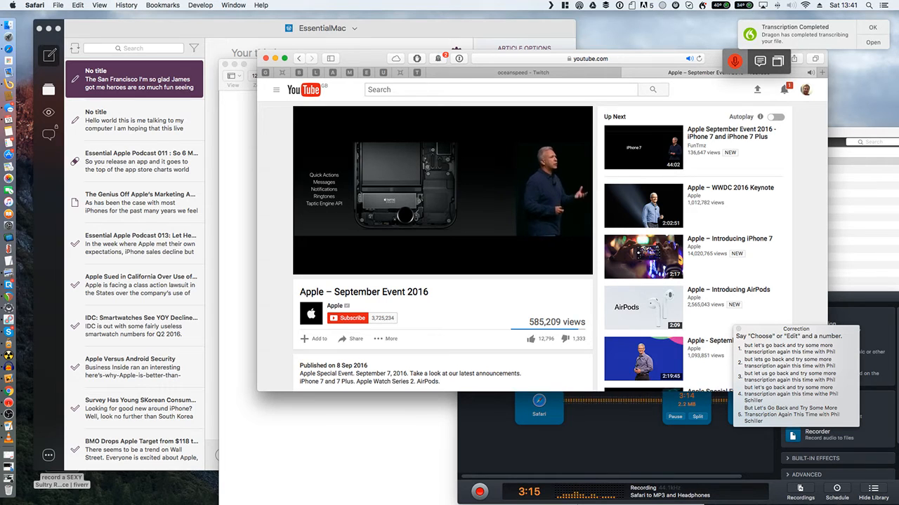
click(869, 28)
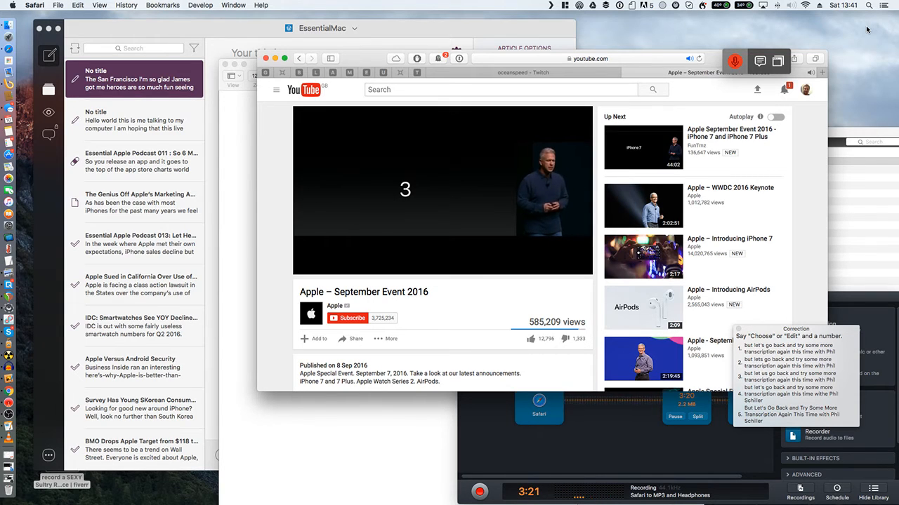
click(308, 267)
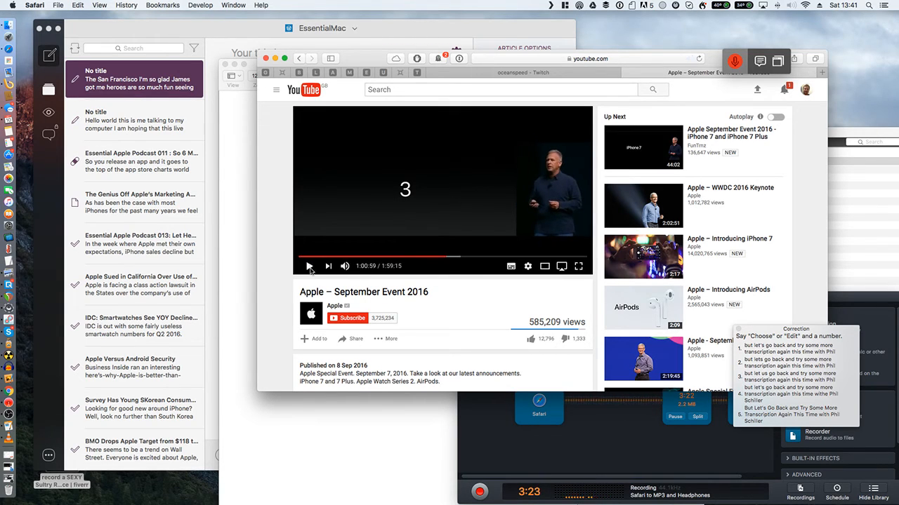
click(477, 459)
click(479, 492)
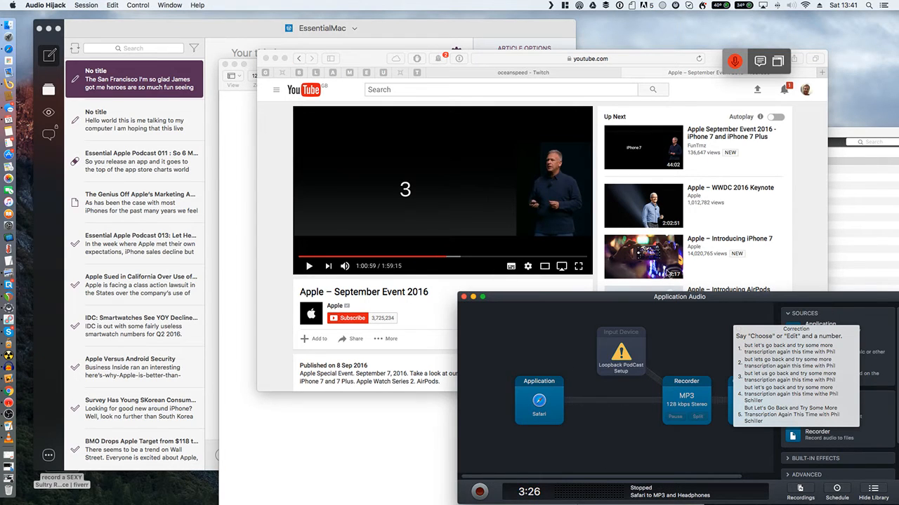
- Reveal the MP3 recorder's save location, open the Apple Event folder and sort its files by modification date, newest first
drag(656, 298, 551, 265)
click(603, 363)
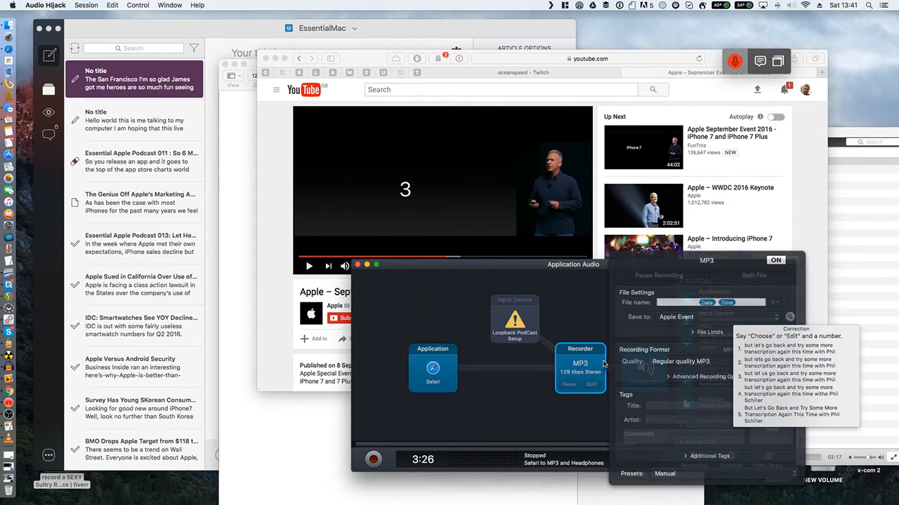
click(789, 316)
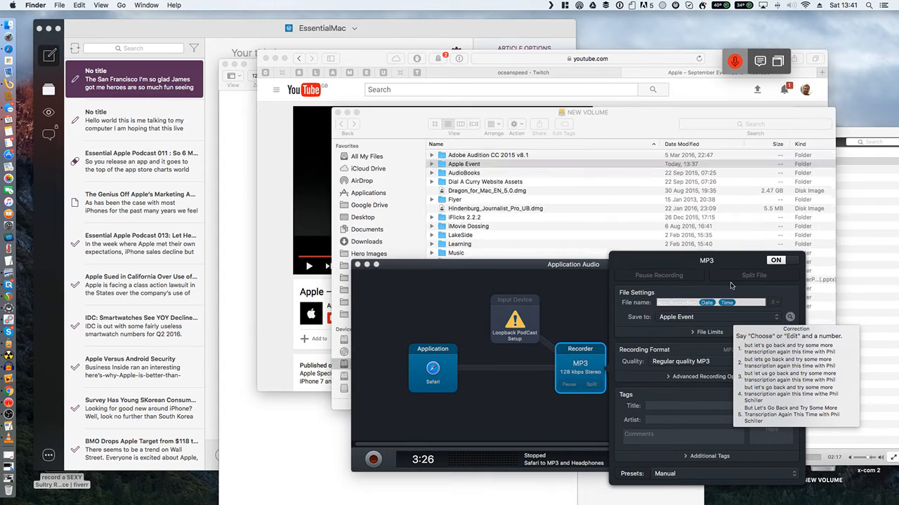
double_click(476, 166)
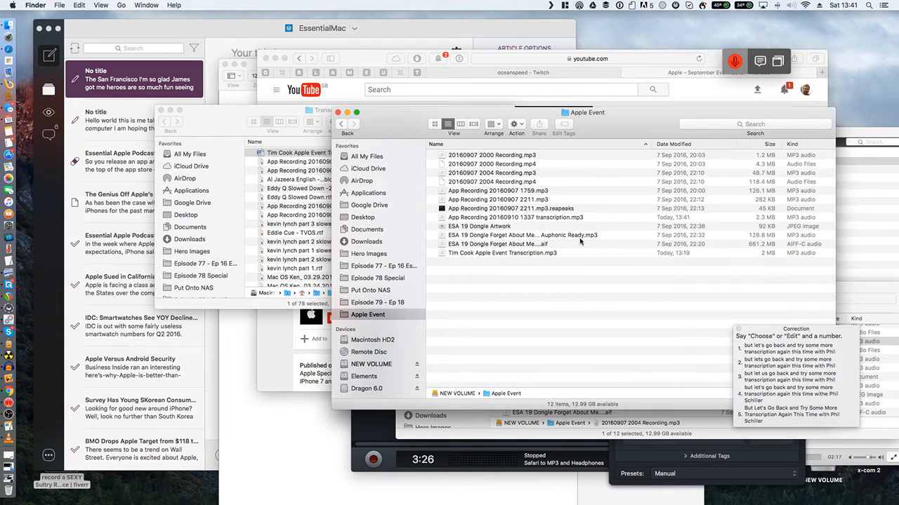
click(674, 144)
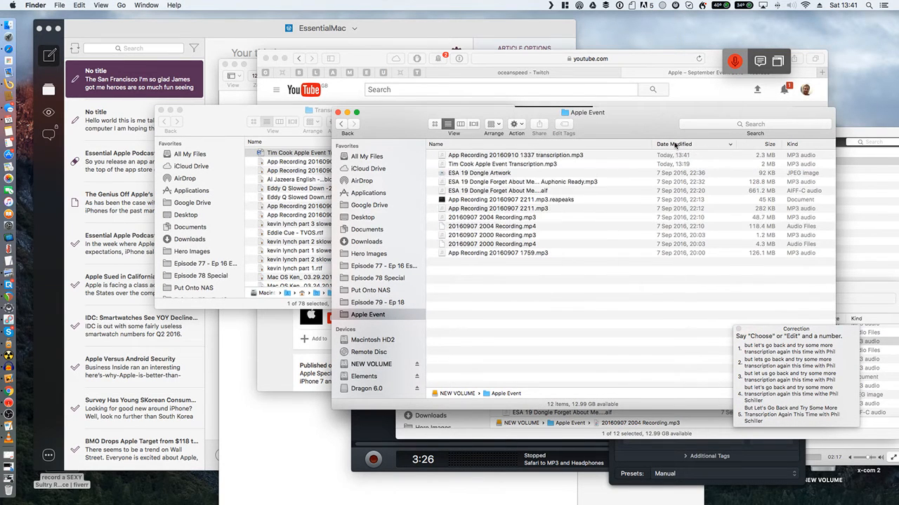
click(509, 155)
right_click(509, 155)
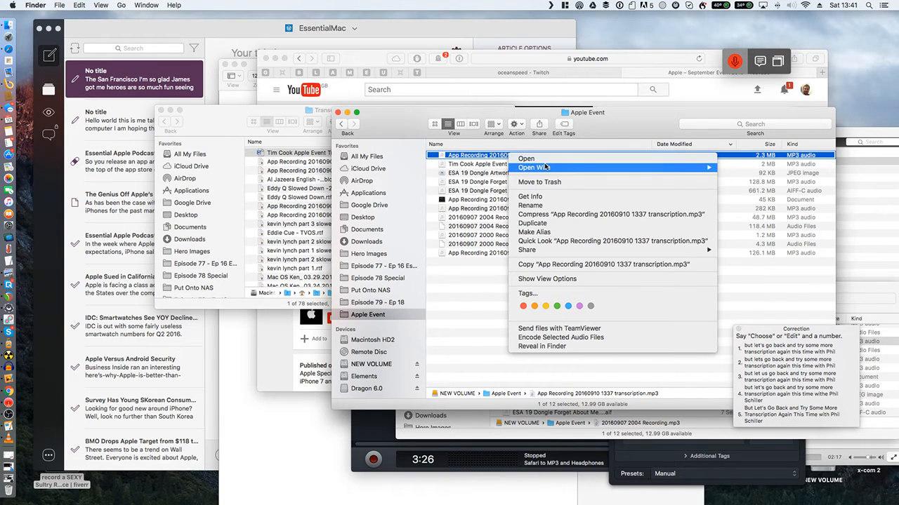
mouse_move(624, 169)
click(747, 213)
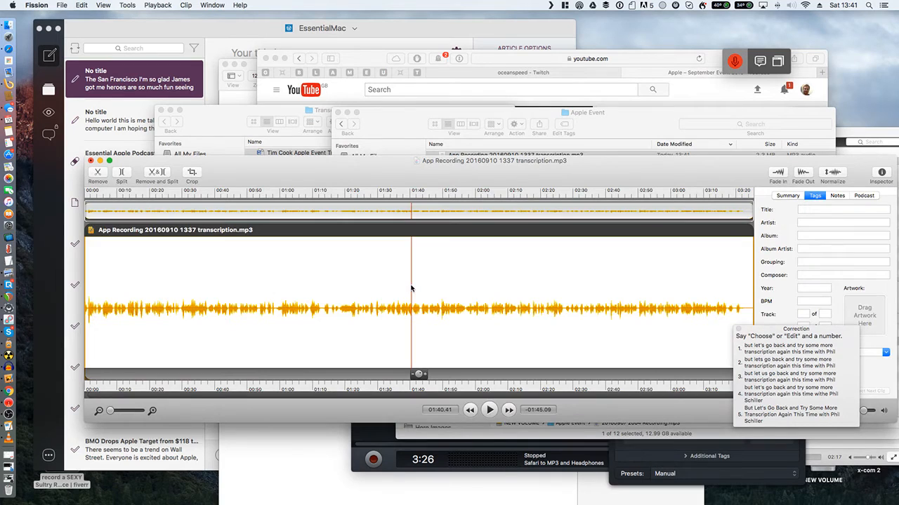
click(836, 173)
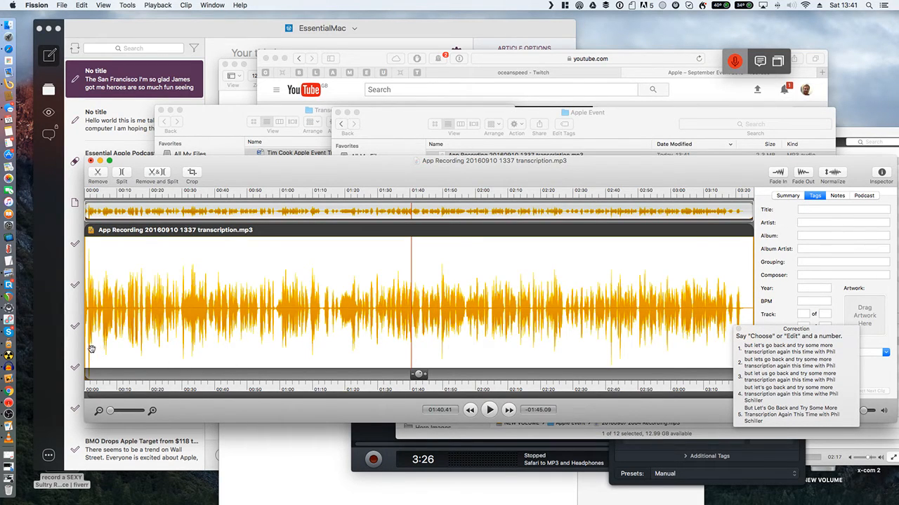
- Play the opening seconds of the recording to find where the unwanted lead-in ends
scroll(255, 375, up, 5)
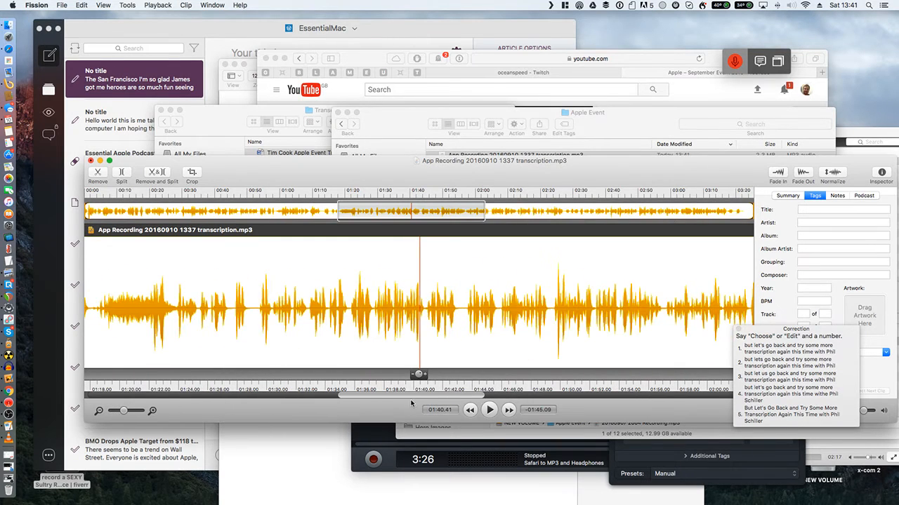
drag(410, 399, 90, 393)
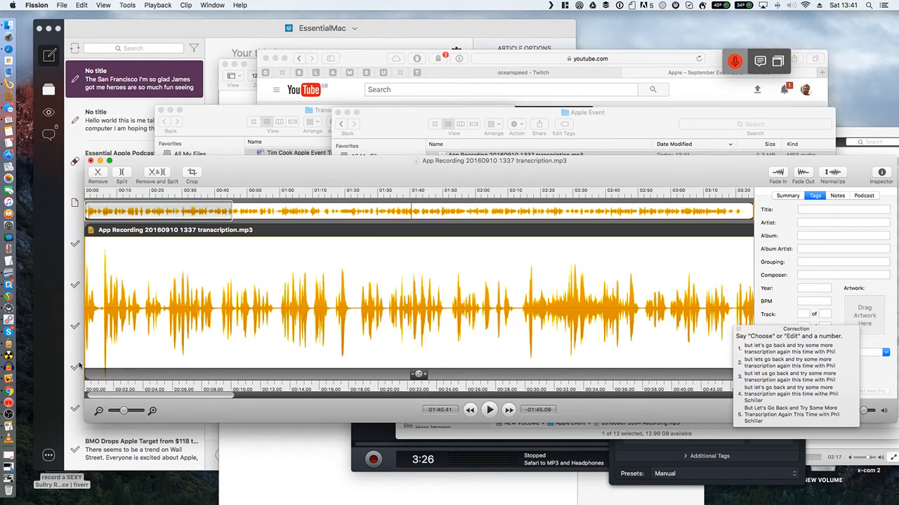
key(space)
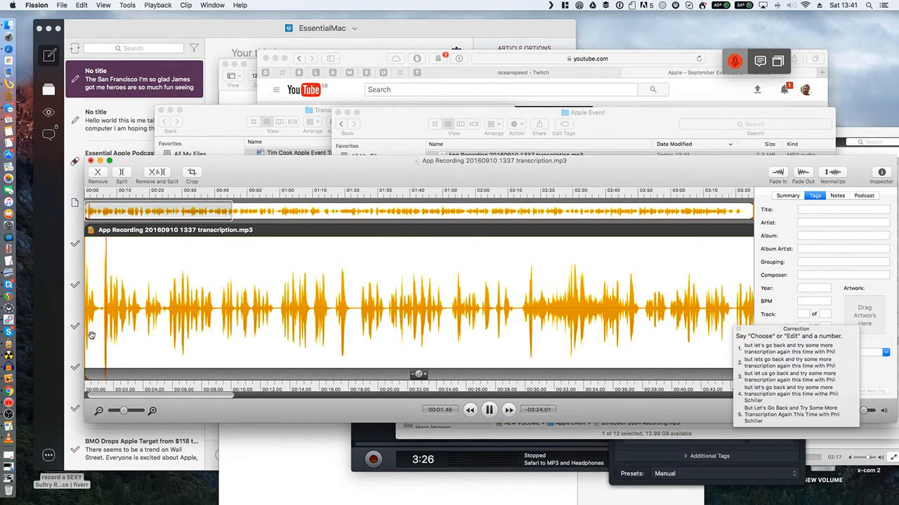
key(space)
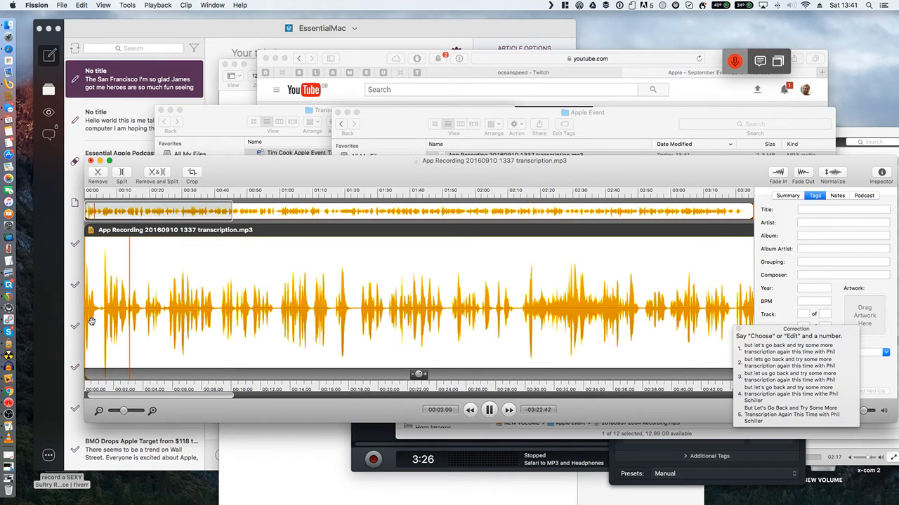
click(91, 322)
key(space)
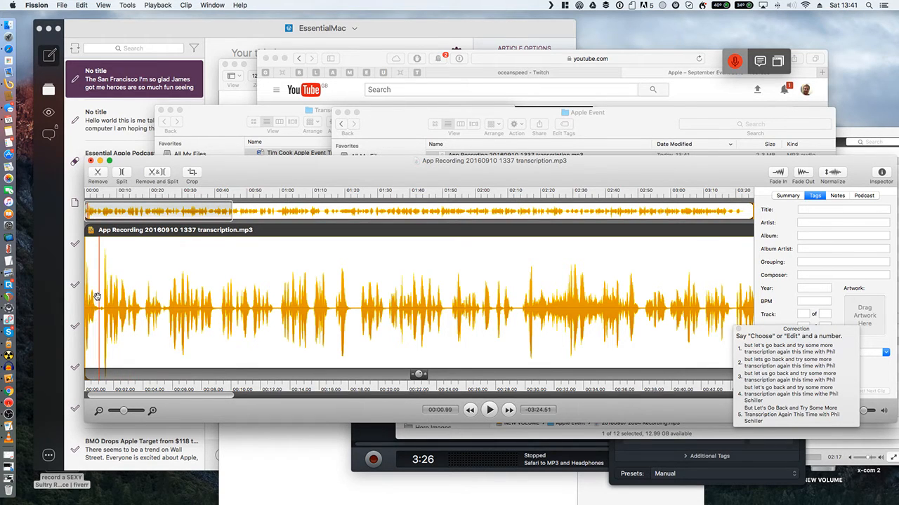
click(118, 293)
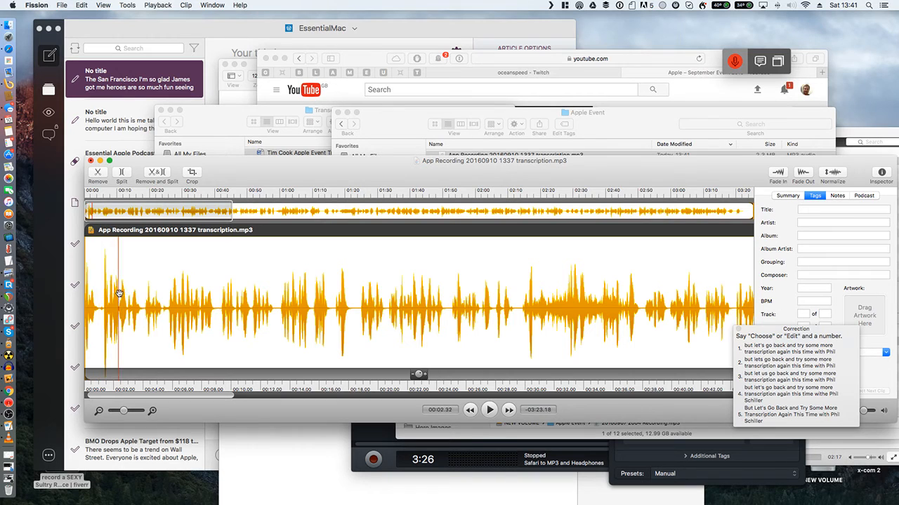
- Delete the lead-in audio of about one second before the first tall peak in the waveform
click(279, 260)
drag(103, 305, 78, 306)
key(Delete)
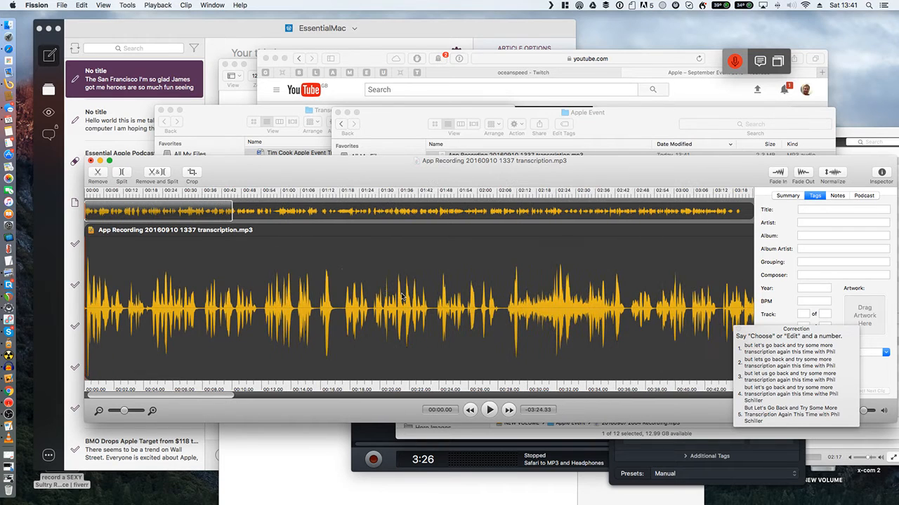
- Save the trimmed MP3 recording and close its editing window
click(65, 5)
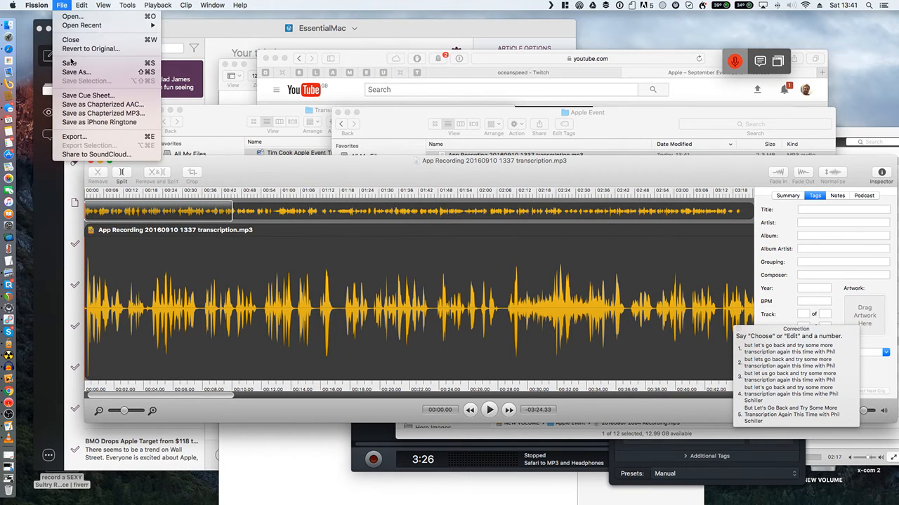
click(71, 63)
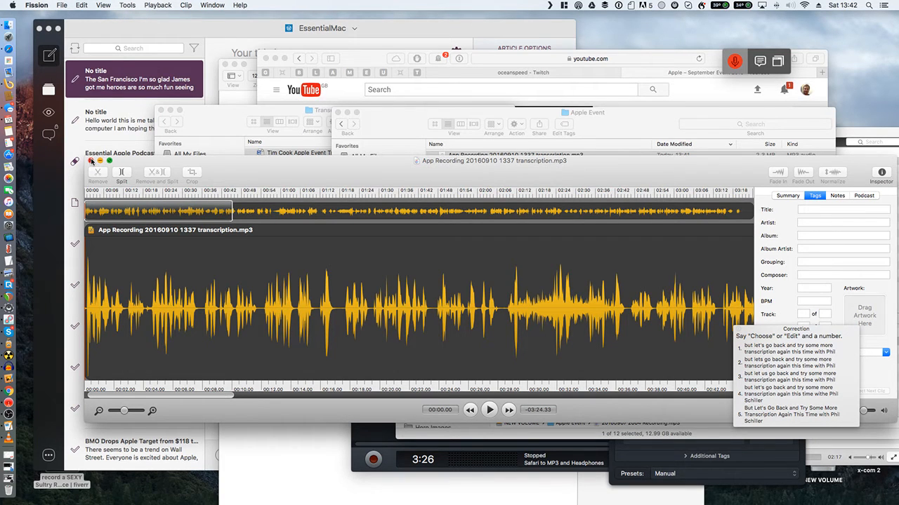
click(90, 160)
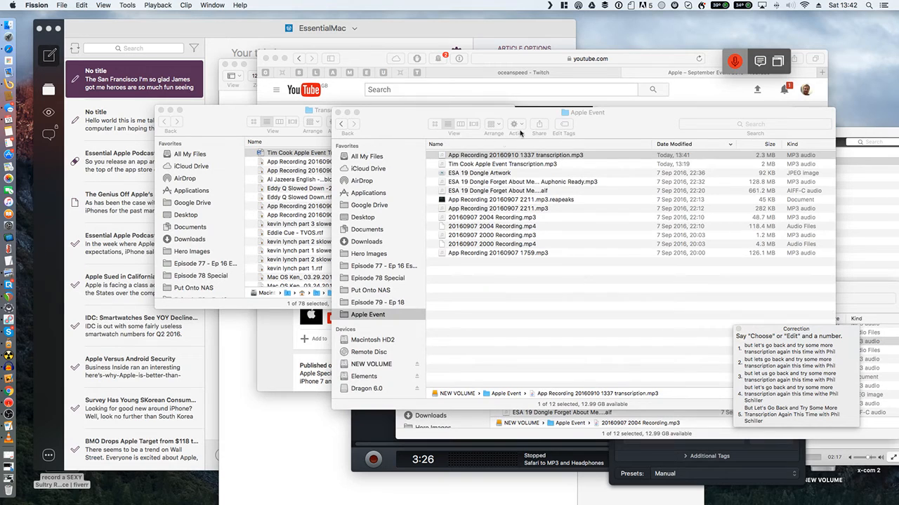
- Clear the desktop by closing the transcripts folder and YouTube windows and minimizing the Tim Cook Apple Event Transcription document
click(254, 129)
key(super+w)
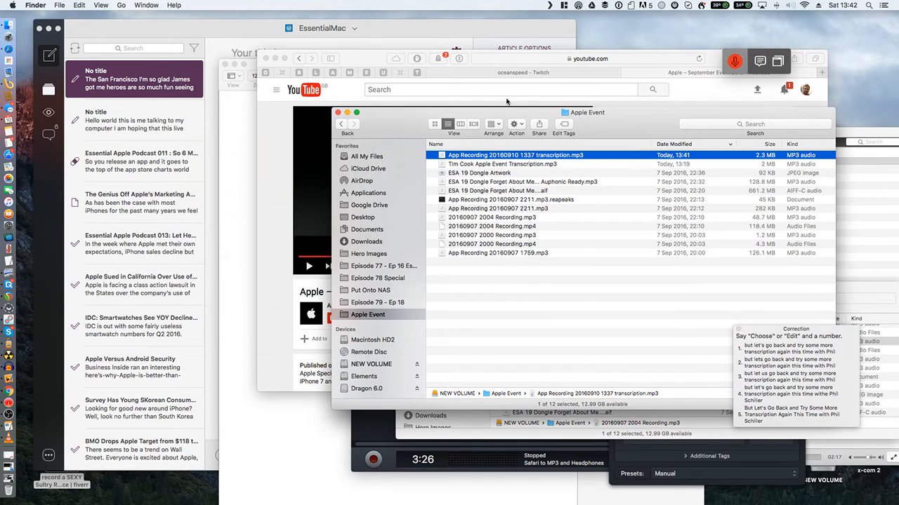
click(265, 58)
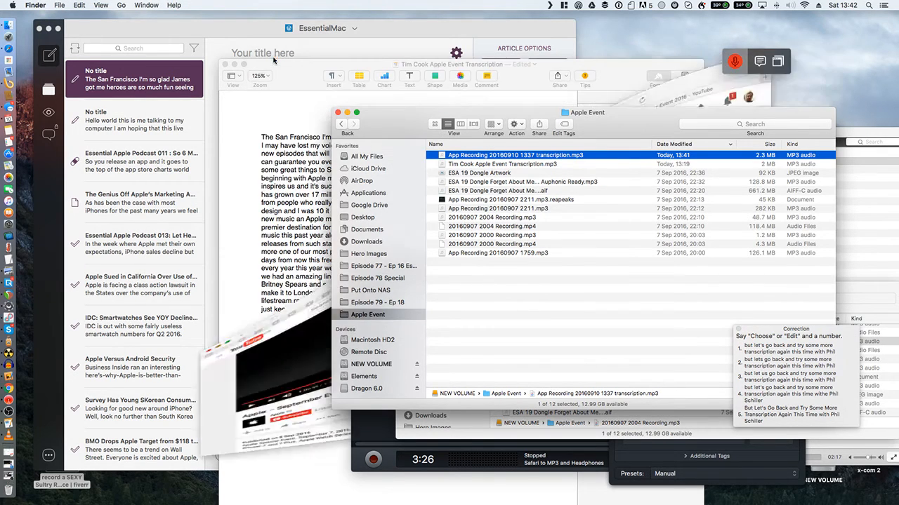
click(249, 76)
click(235, 64)
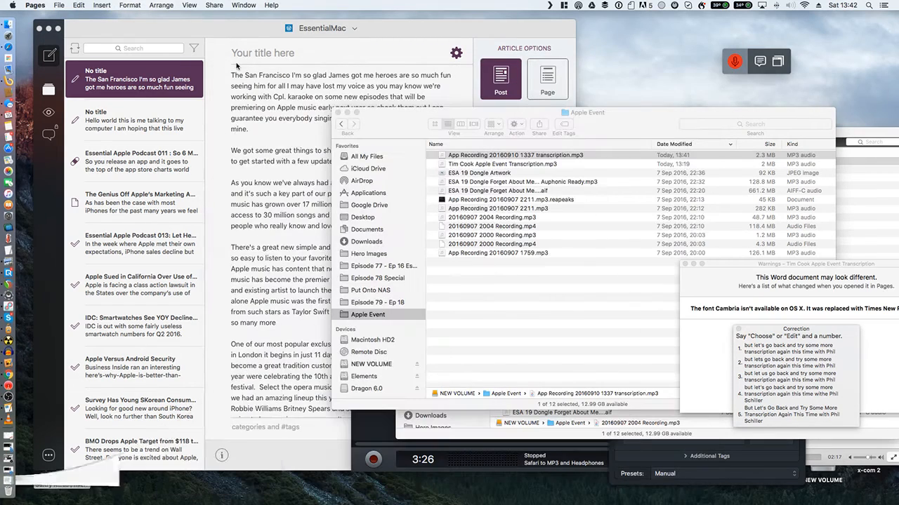
click(410, 129)
drag(410, 129, 433, 182)
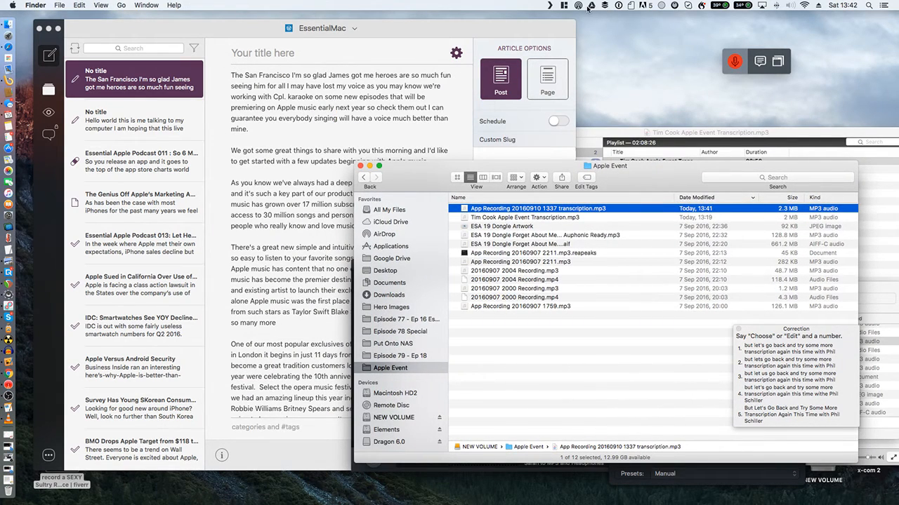
- Switch Dragon from dictation to transcription and move the Apple Event folder window toward the upper part of the desktop
click(700, 5)
click(726, 31)
drag(640, 172, 447, 90)
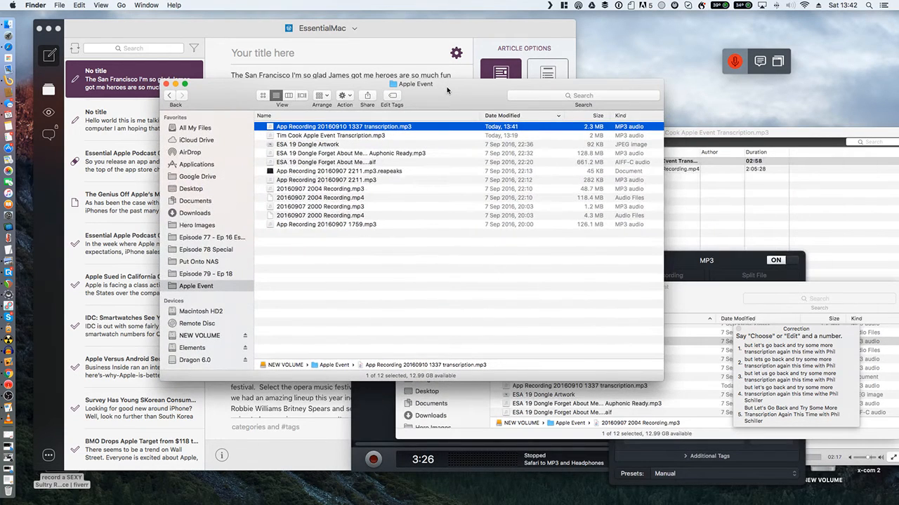
- Hide VLC and move the Apple Event folder window below the Audio Files to Transcribe list
click(757, 135)
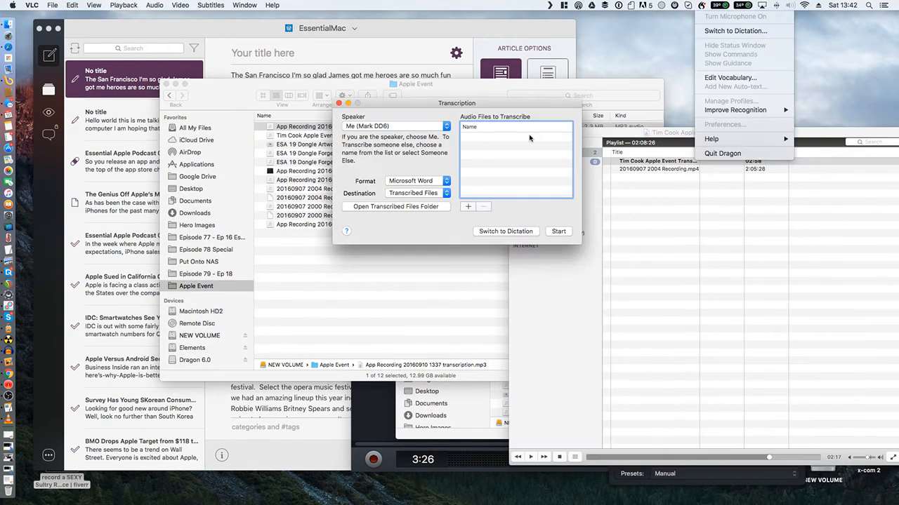
double_click(672, 134)
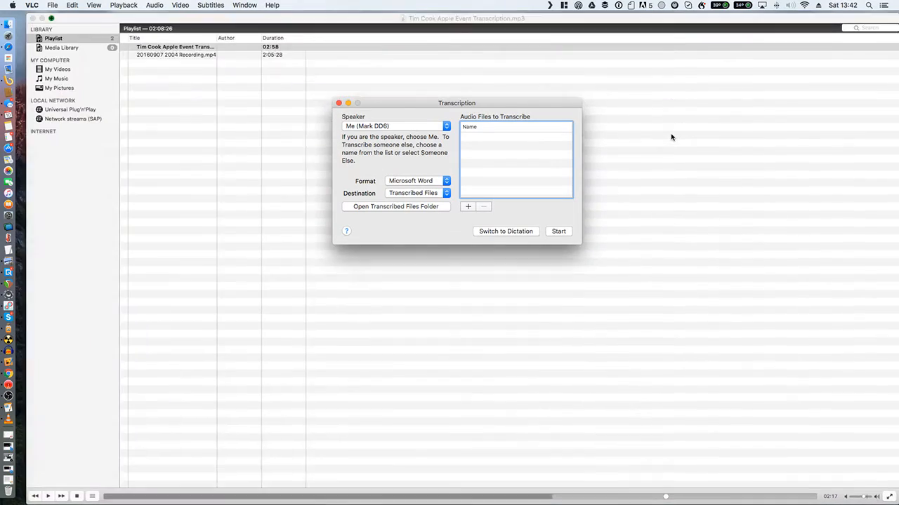
key(super+h)
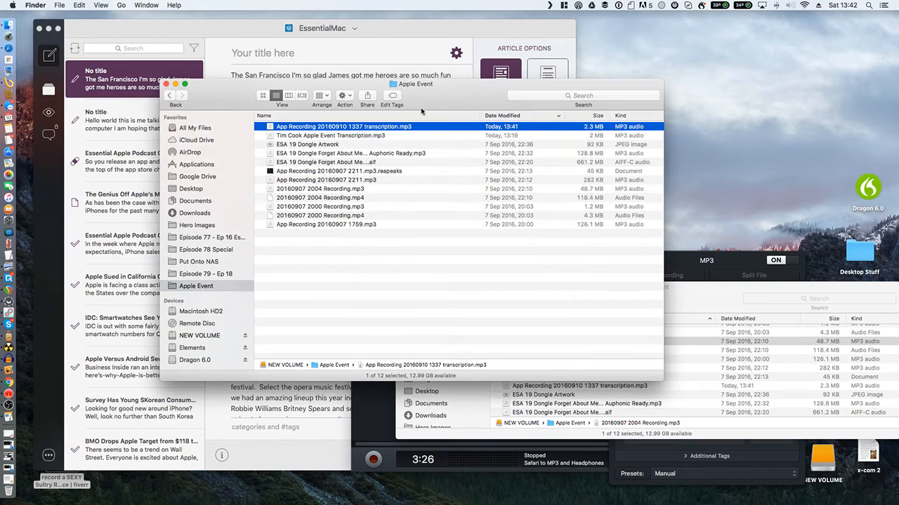
drag(438, 104, 662, 207)
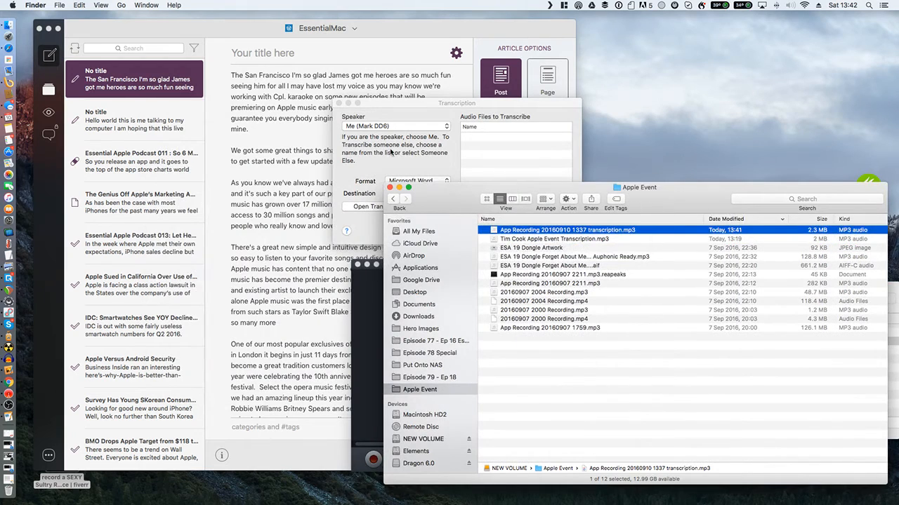
- Review the saved additional speakers in the transcription speaker list and close the list
click(403, 127)
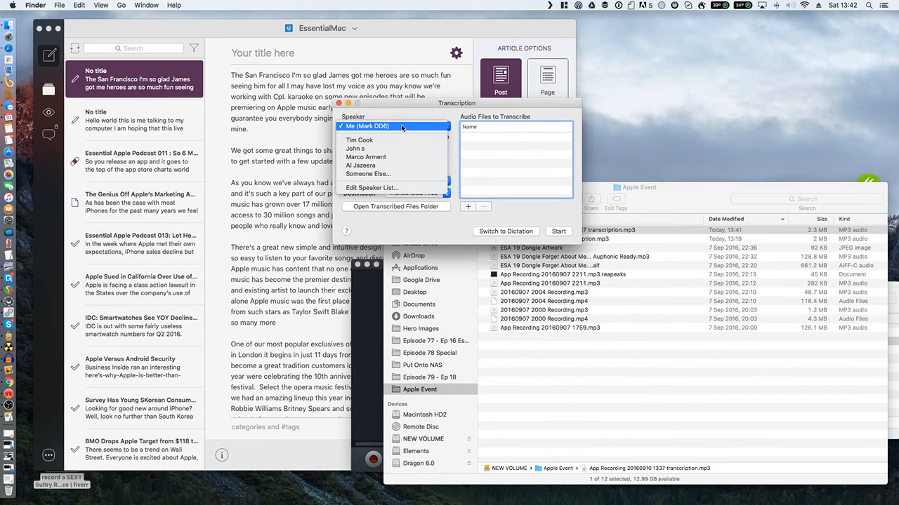
click(388, 188)
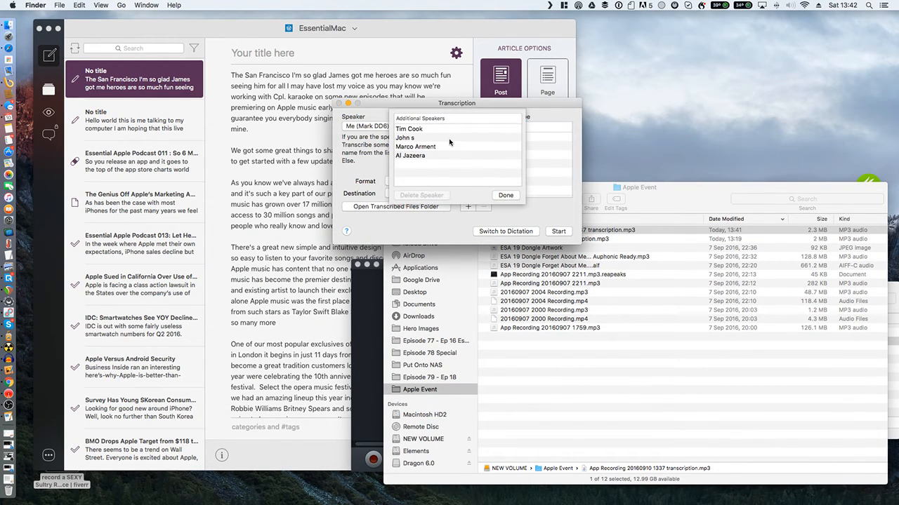
click(412, 138)
click(414, 129)
click(505, 196)
- Add someone else as the transcription speaker under the name Phil Schiler
click(393, 126)
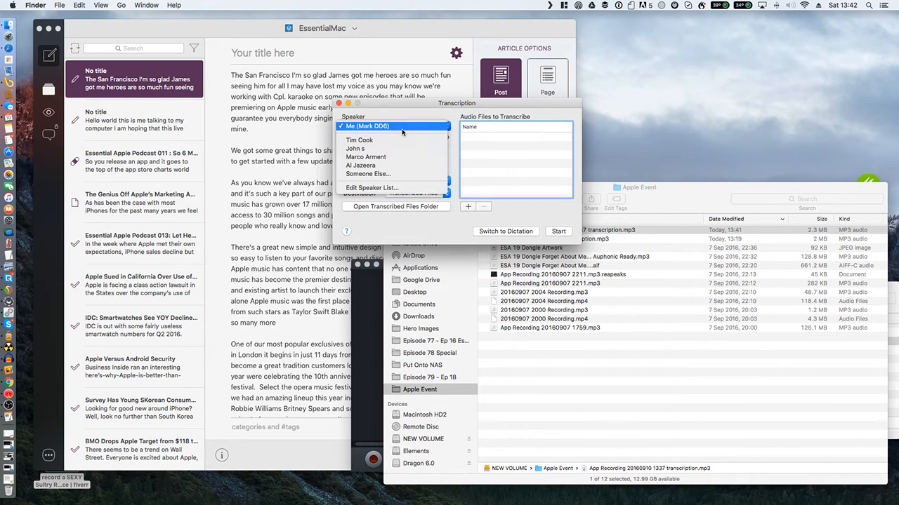
click(388, 173)
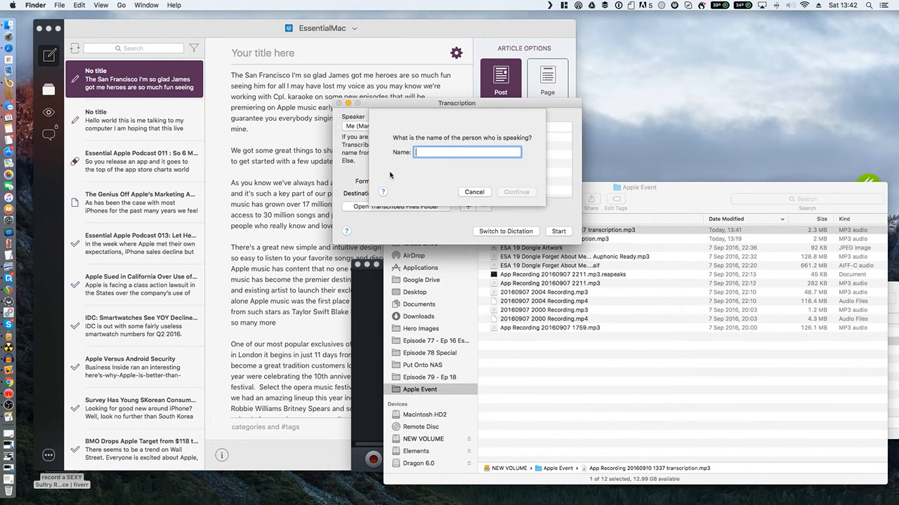
text(Pho)
key(BackSpace)
text(il Schil)
text(ler)
click(523, 194)
click(525, 194)
click(524, 193)
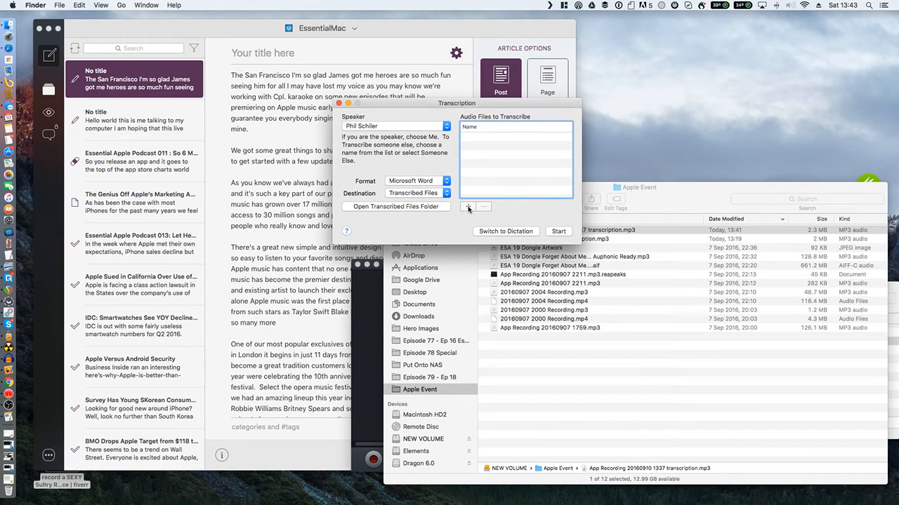
click(432, 182)
mouse_move(428, 184)
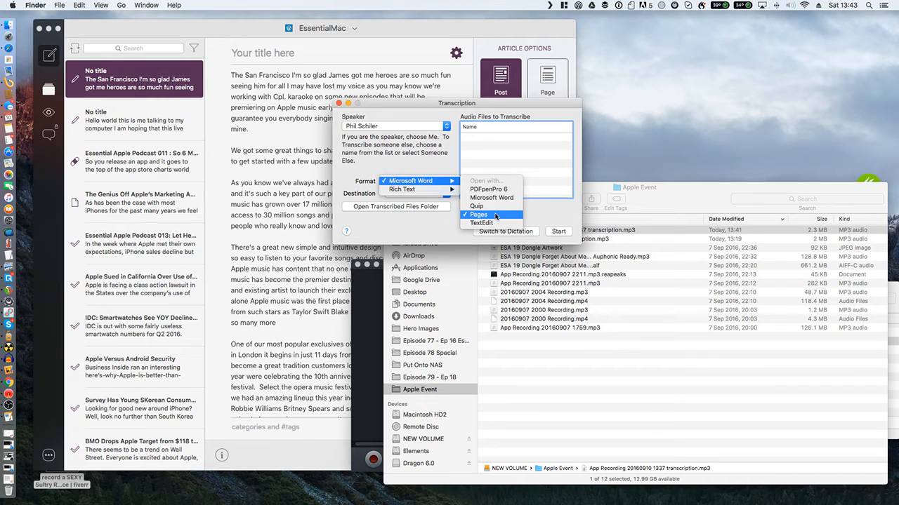
click(523, 172)
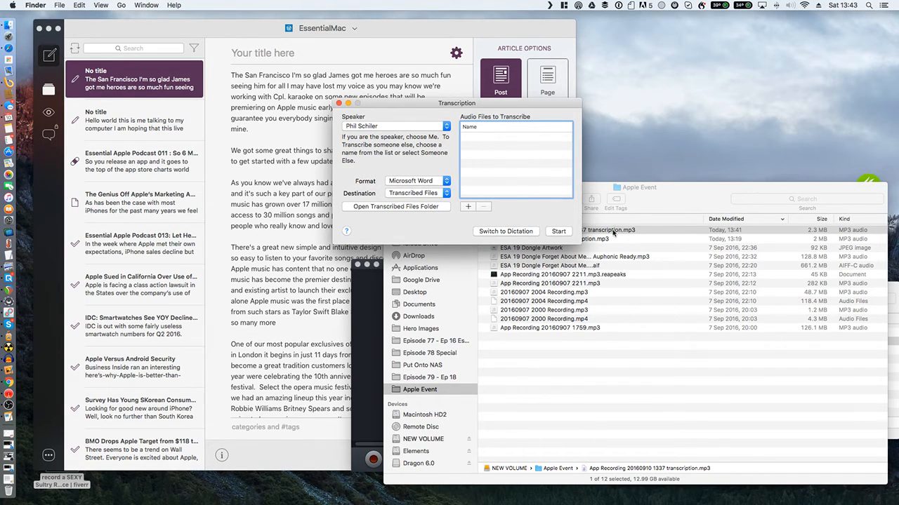
drag(607, 230, 518, 159)
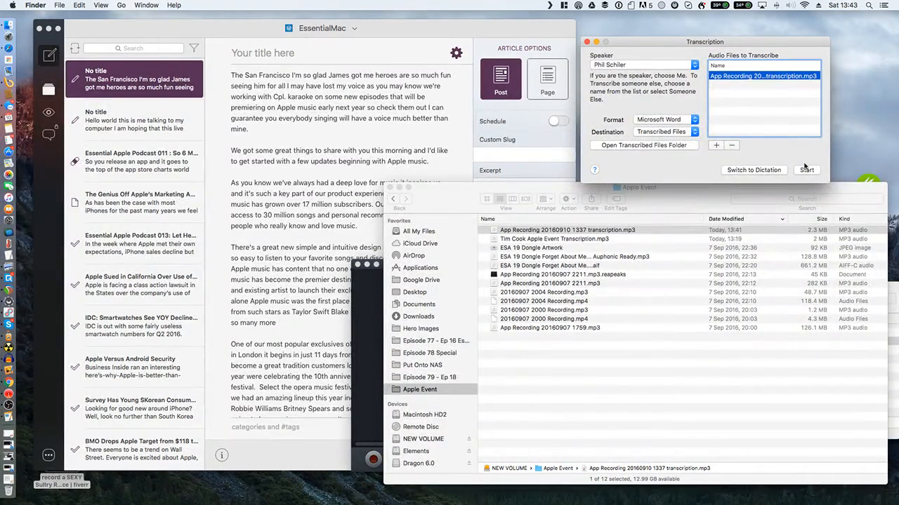
click(805, 170)
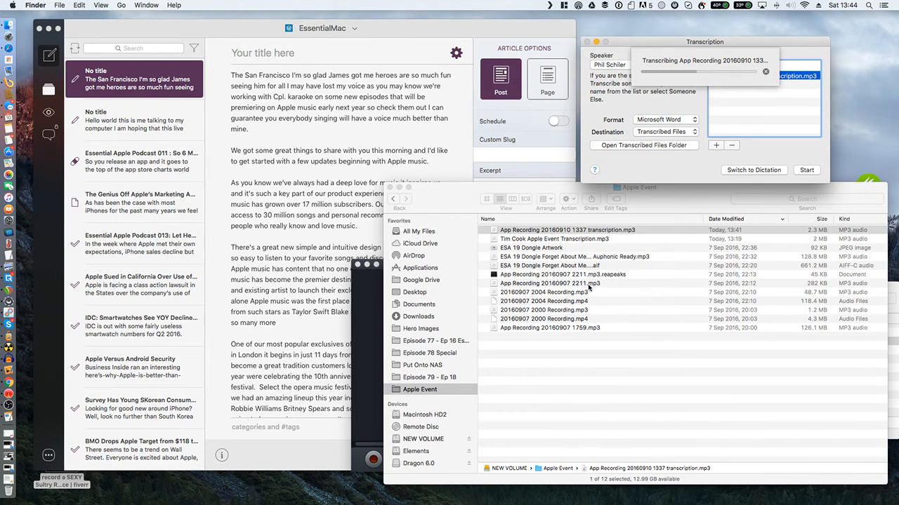
- Preview the ESA 19 Dongle Artwork image in the Apple Event folder and close the preview
click(557, 250)
key(space)
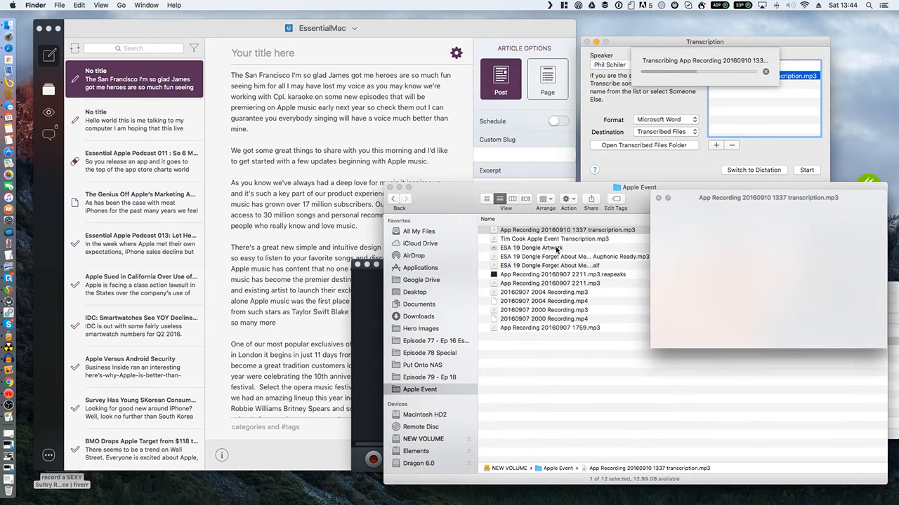
click(557, 248)
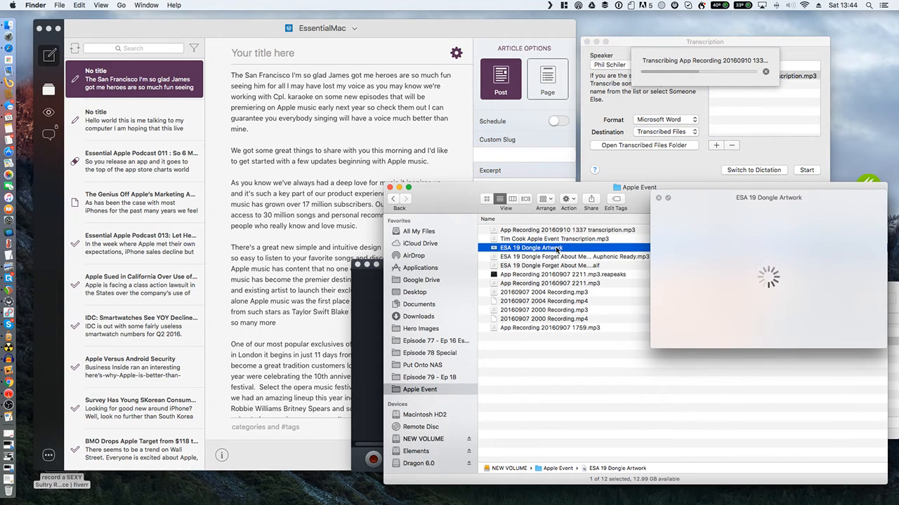
key(space)
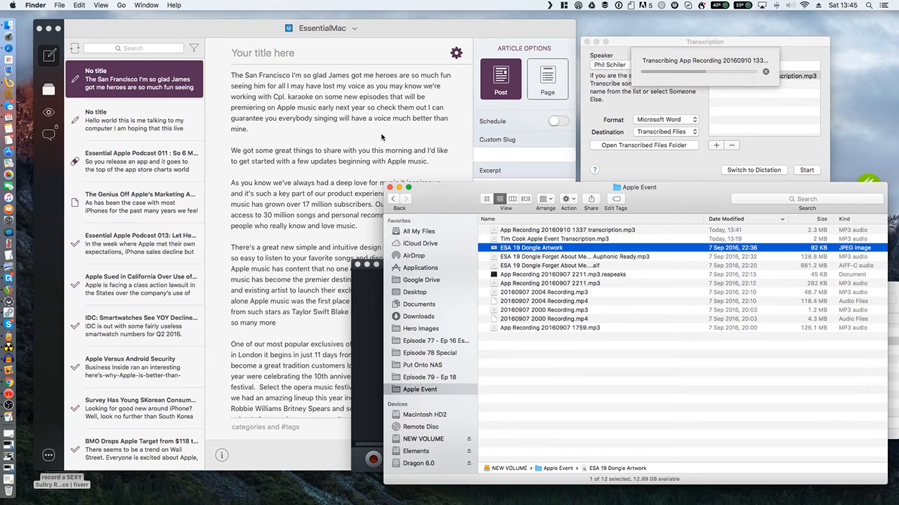
- On the neighbouring desktop, close the ESA 19 Dongle Forget About Me project in Audacity without saving changes
key(ctrl+Right)
key(super+w)
click(444, 98)
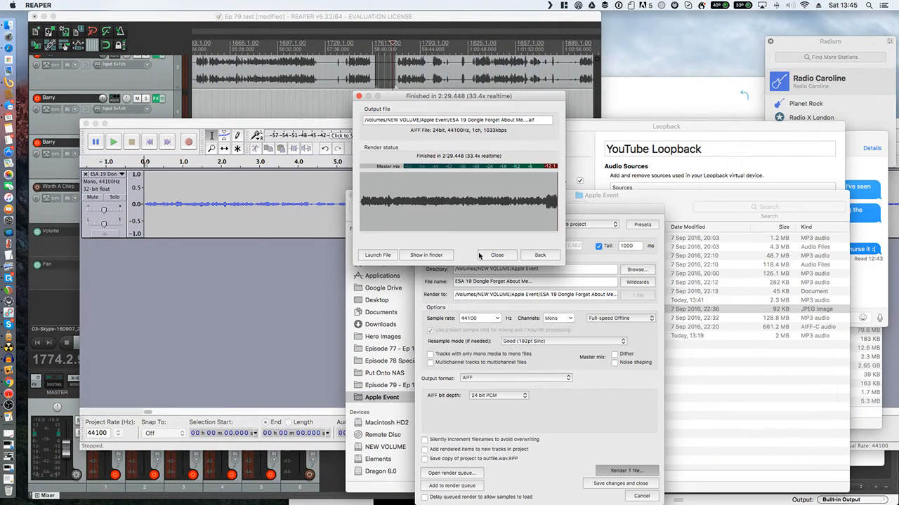
click(233, 250)
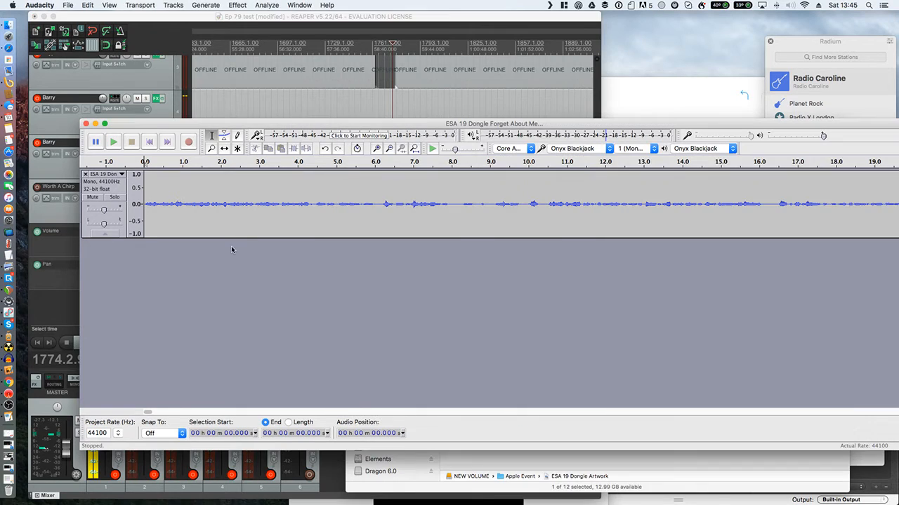
click(86, 124)
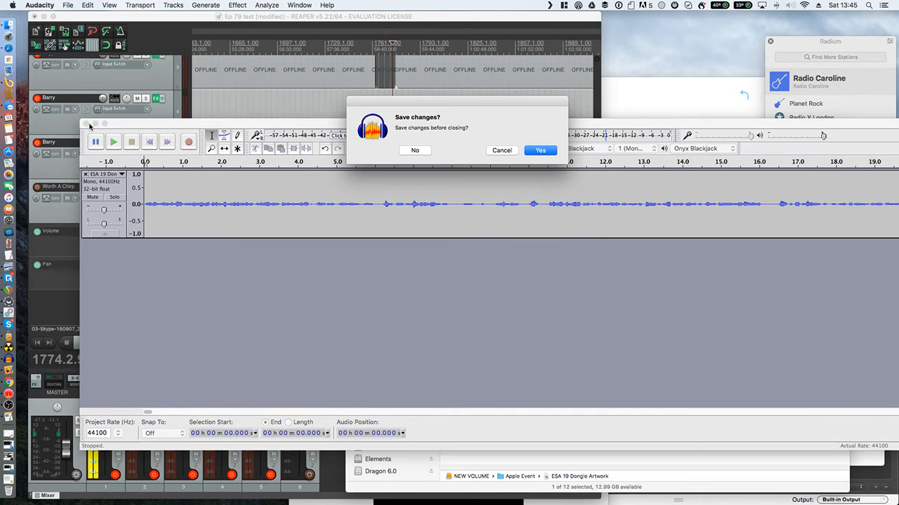
click(411, 149)
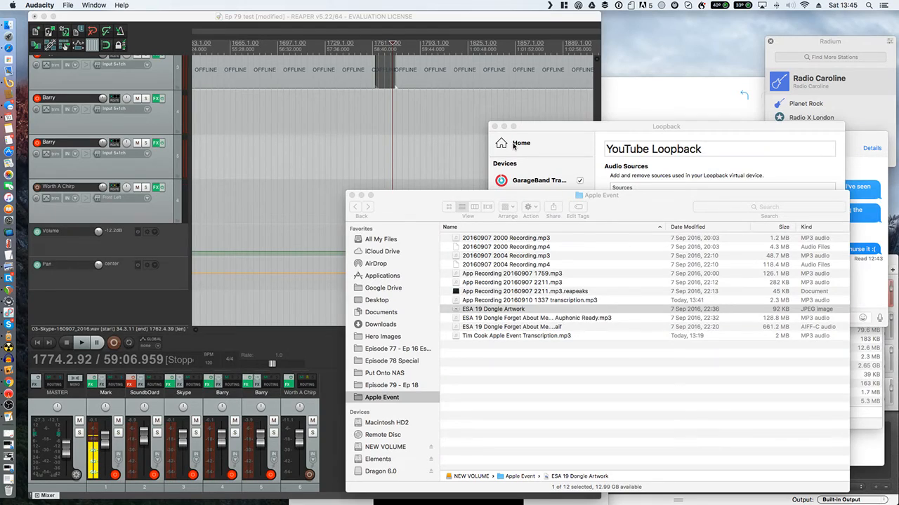
click(658, 100)
scroll(654, 98, down, 20)
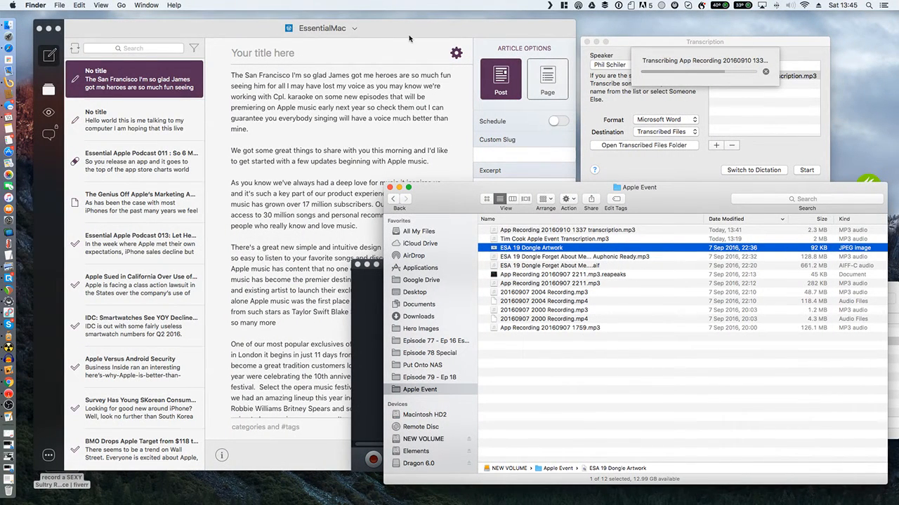
- Open the completed transcription in Pages and move its document window beside the Transcription window
click(356, 96)
click(272, 53)
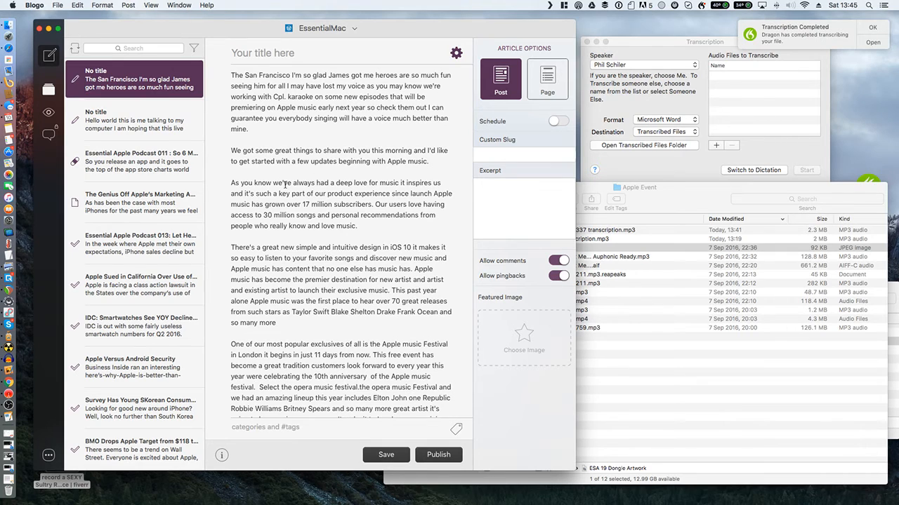
click(874, 43)
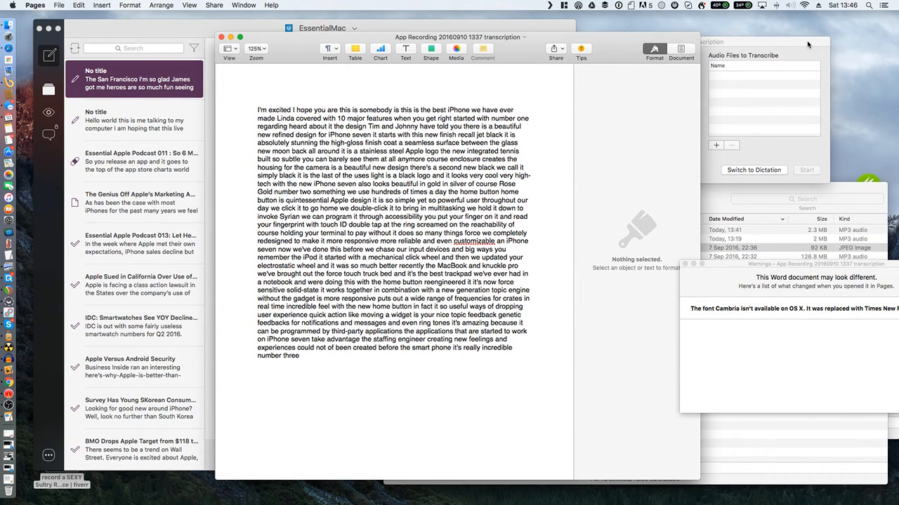
drag(607, 51, 471, 40)
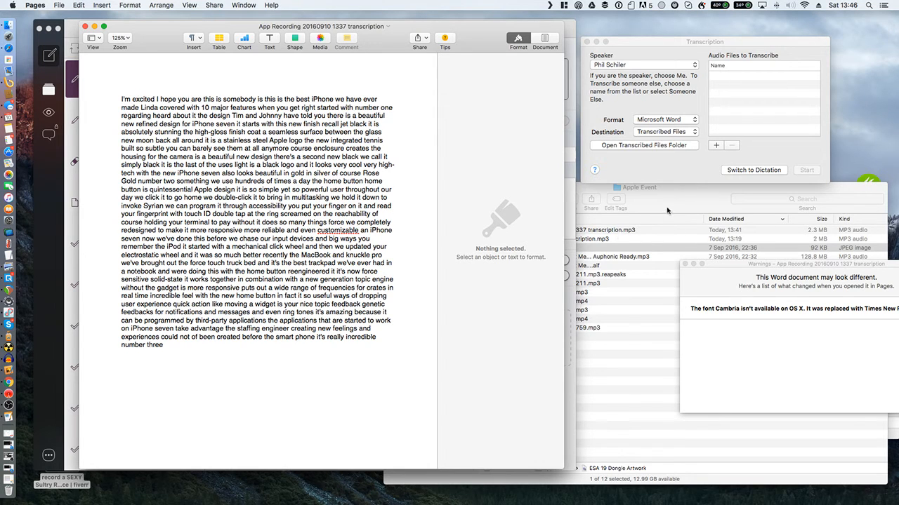
click(584, 249)
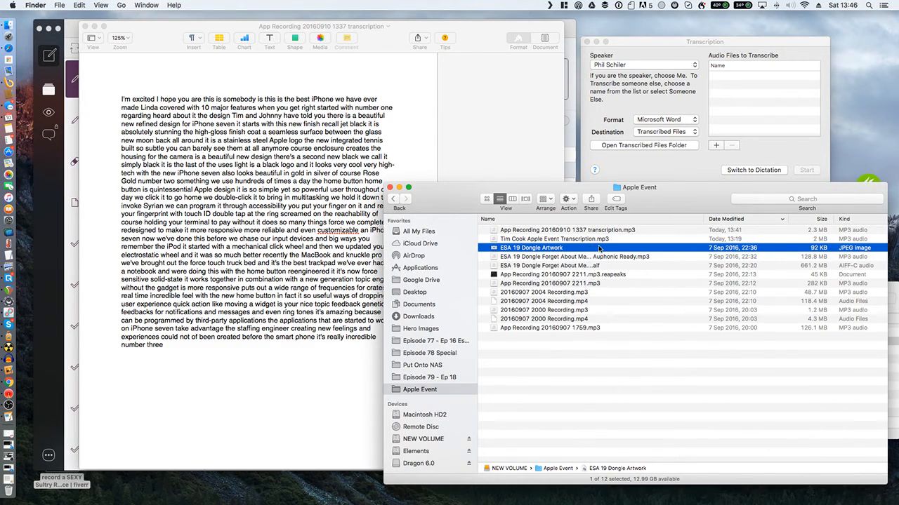
click(608, 230)
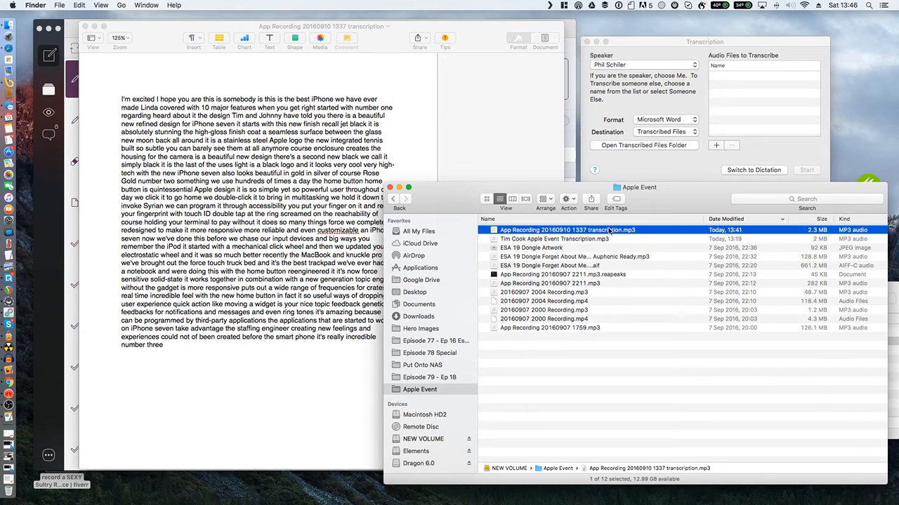
right_click(610, 230)
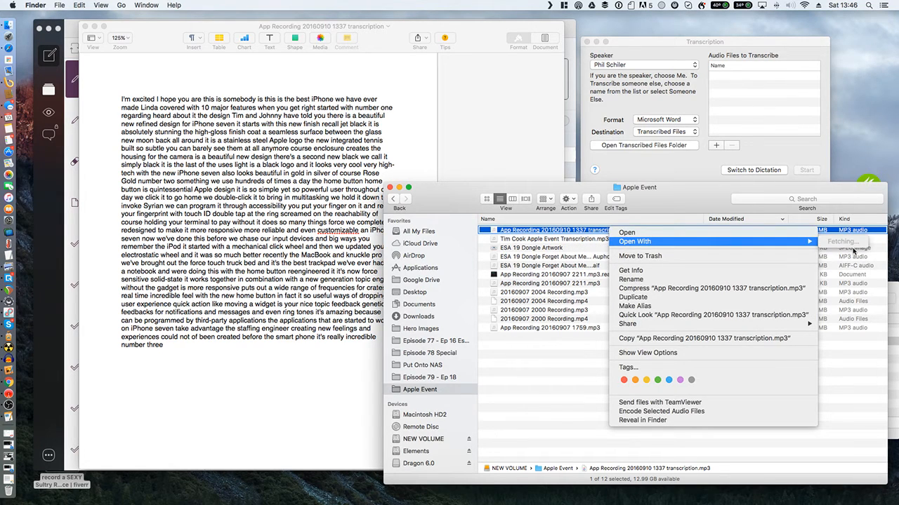
mouse_move(651, 242)
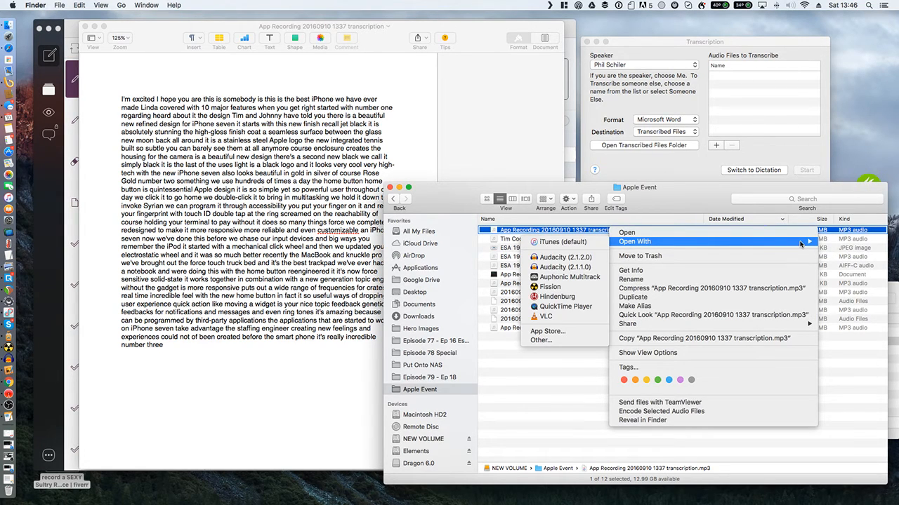
click(563, 318)
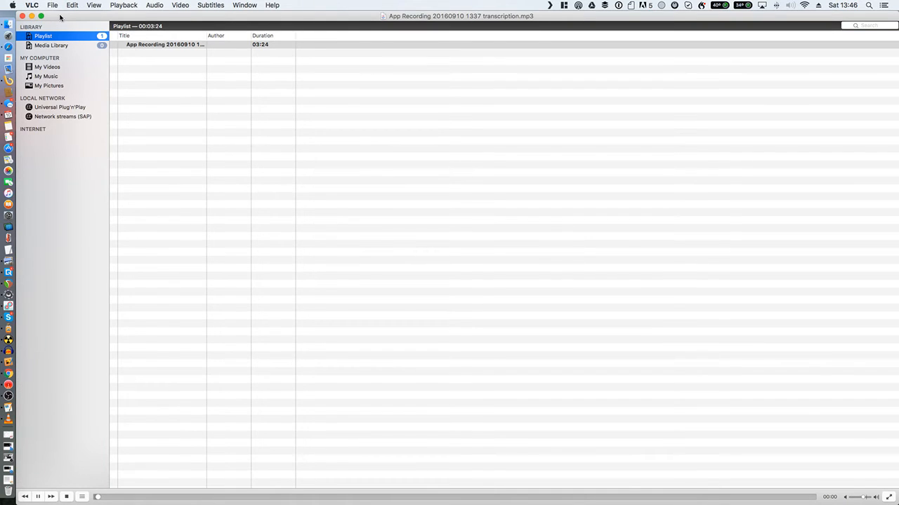
drag(61, 18, 228, 40)
drag(303, 47, 619, 112)
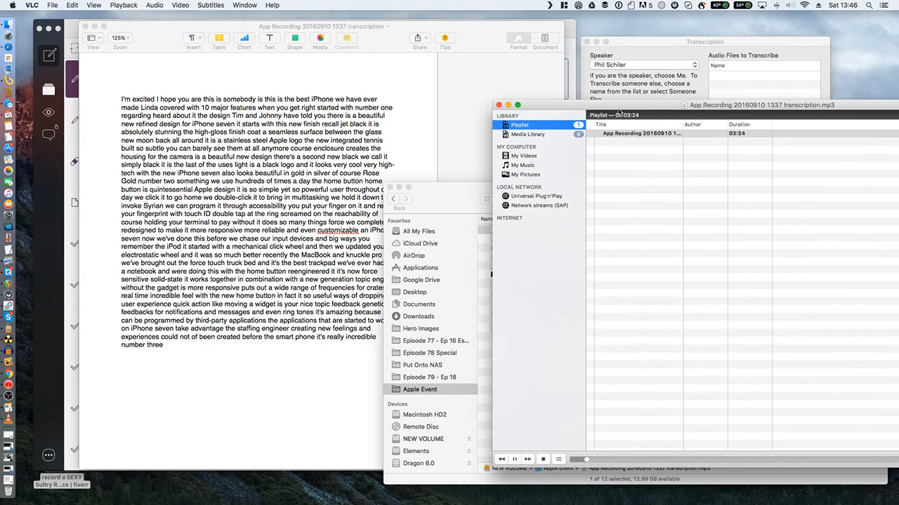
click(706, 188)
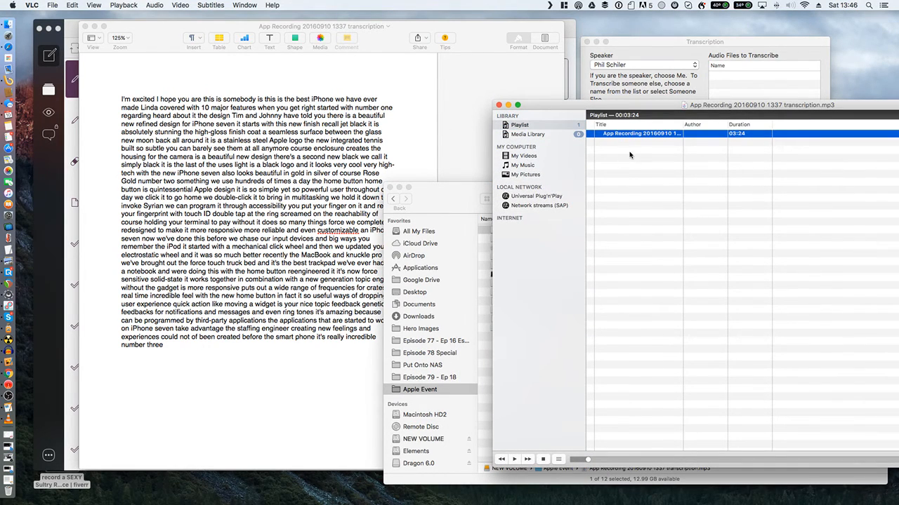
drag(640, 111, 616, 88)
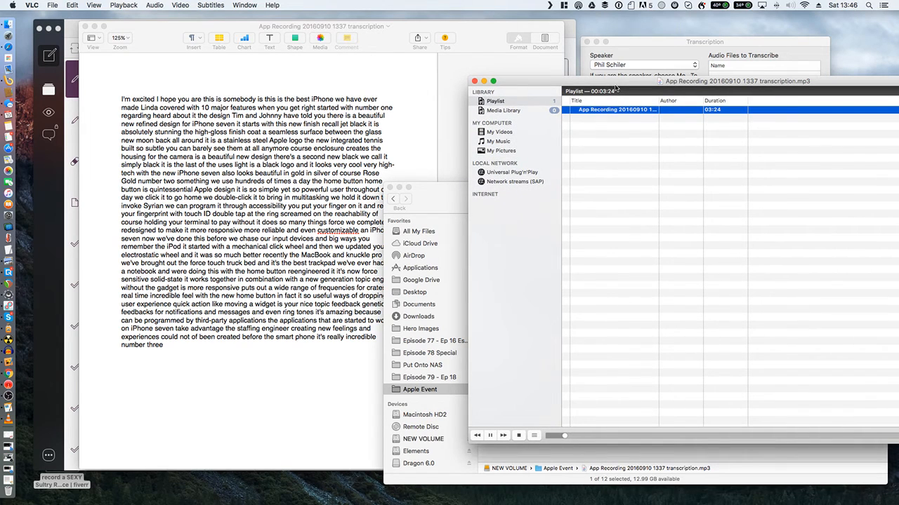
- Bring the Pages transcript forward with the insertion point in its text and switch Dragon back to dictation
click(141, 112)
click(141, 112)
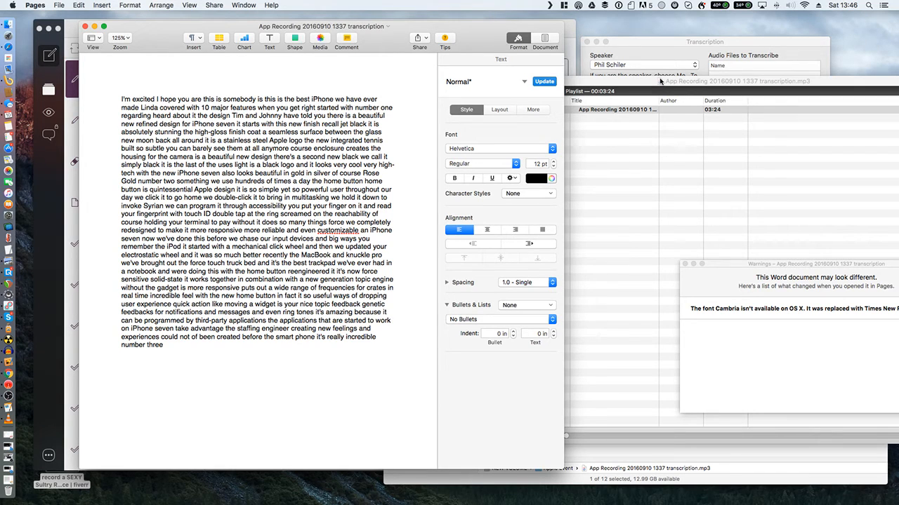
click(702, 8)
click(710, 32)
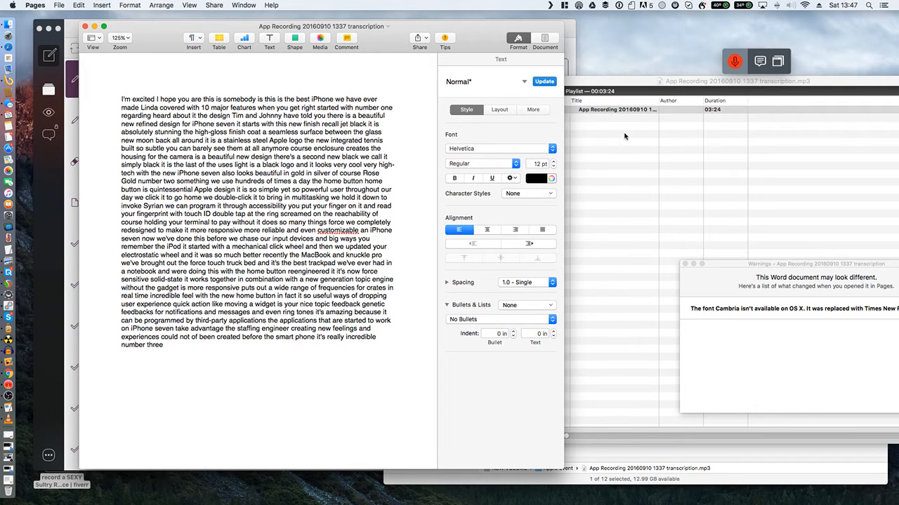
- Narrow the VLC window and reposition it so that it does not cover the Pages transcript
click(643, 139)
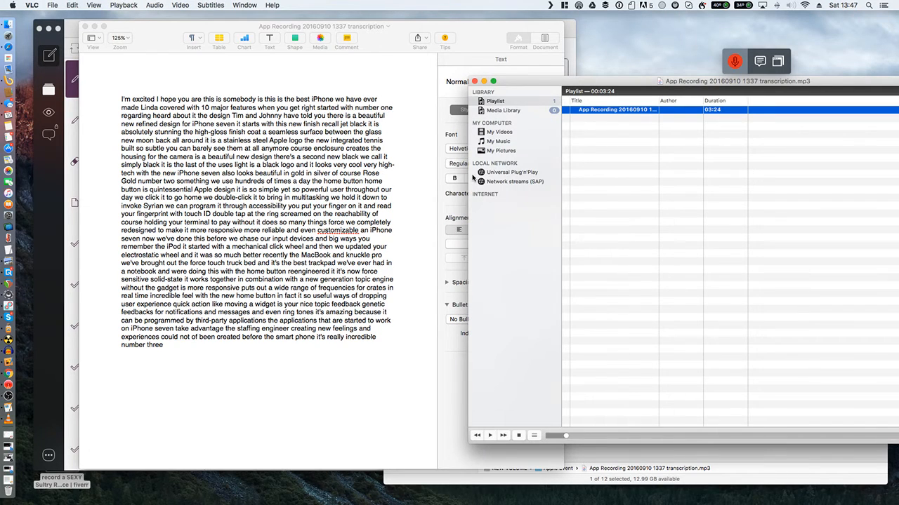
drag(468, 177, 581, 177)
click(344, 127)
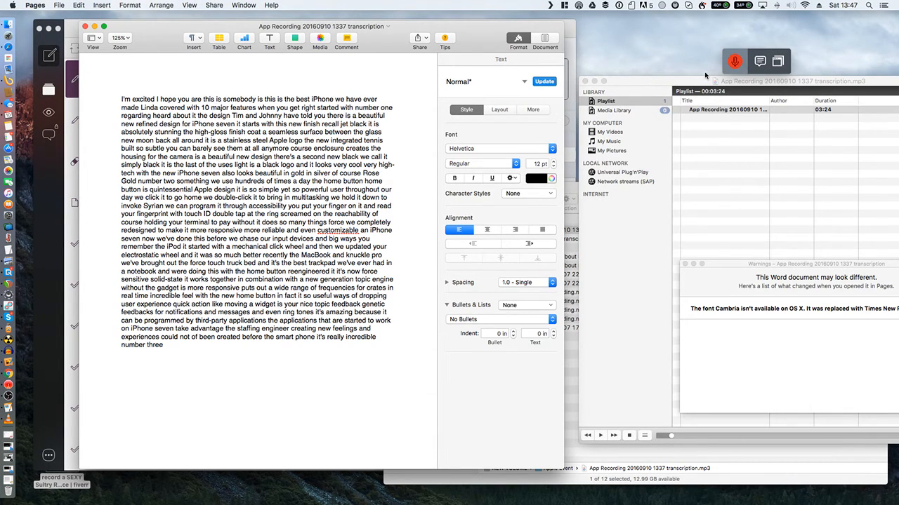
drag(694, 83, 686, 91)
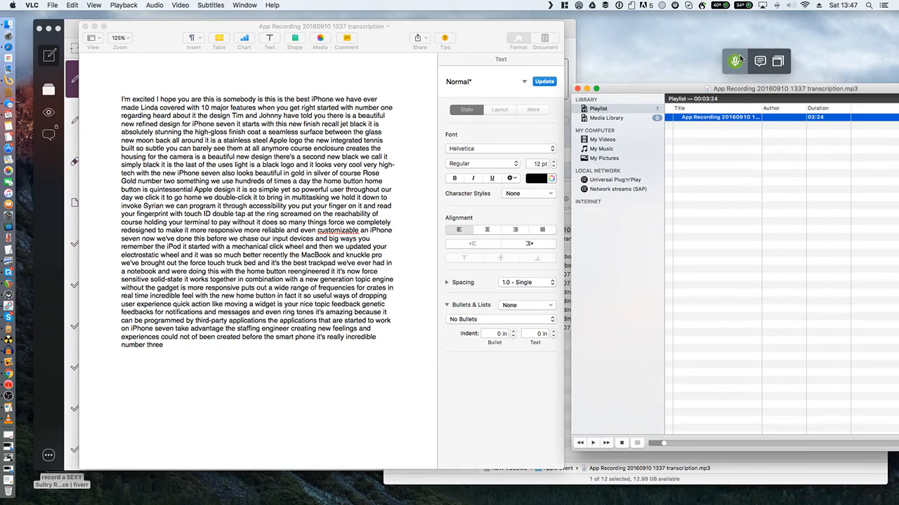
- Toggle Dragon's microphone off and back on, and play the recording in VLC
click(424, 119)
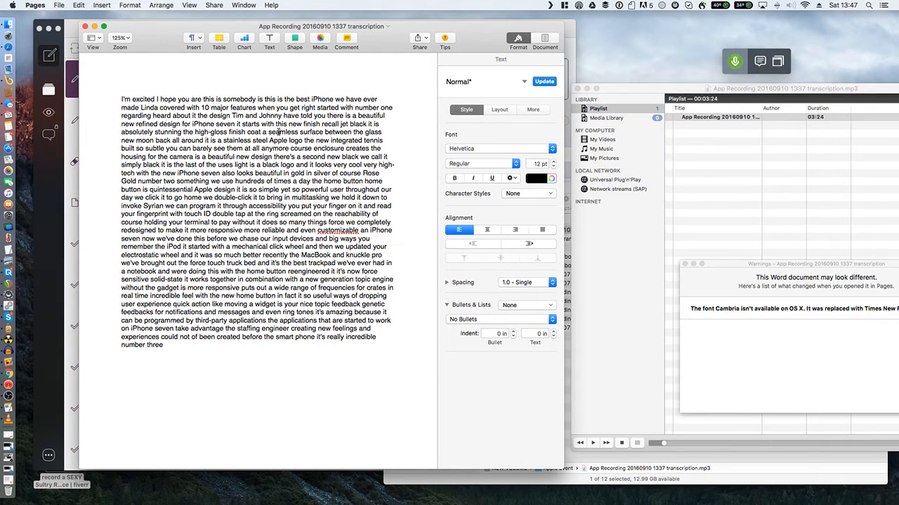
click(733, 62)
click(734, 55)
click(715, 144)
key(space)
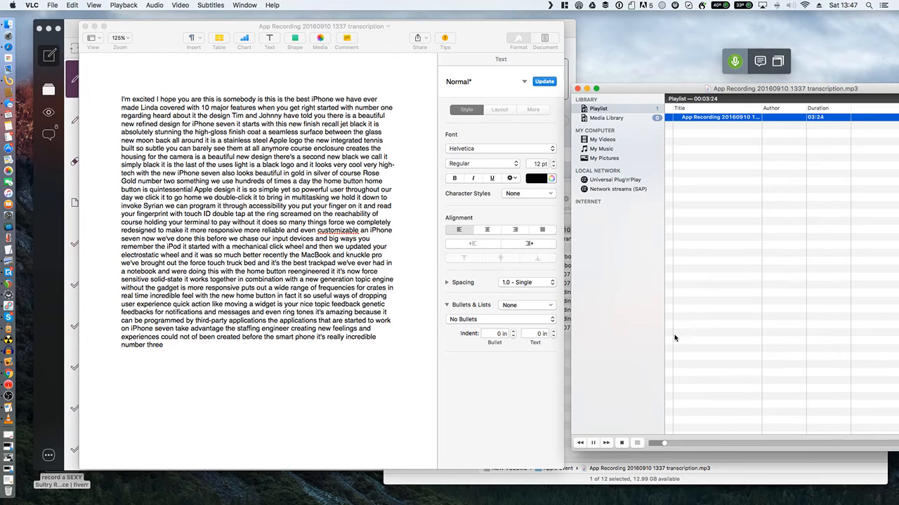
- Against the recording, correct the opening to "We are going to cover it" and "We are going to get right started with number one.", ending the paragraph there
click(658, 444)
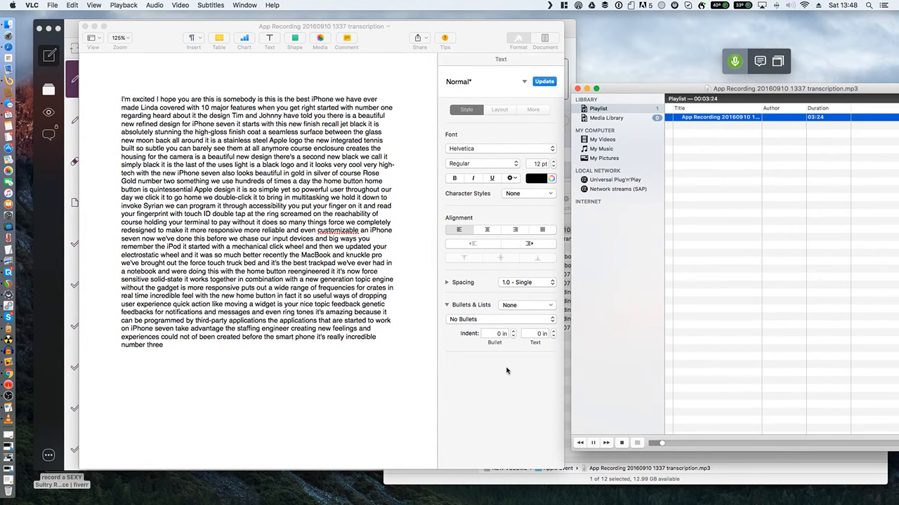
click(286, 377)
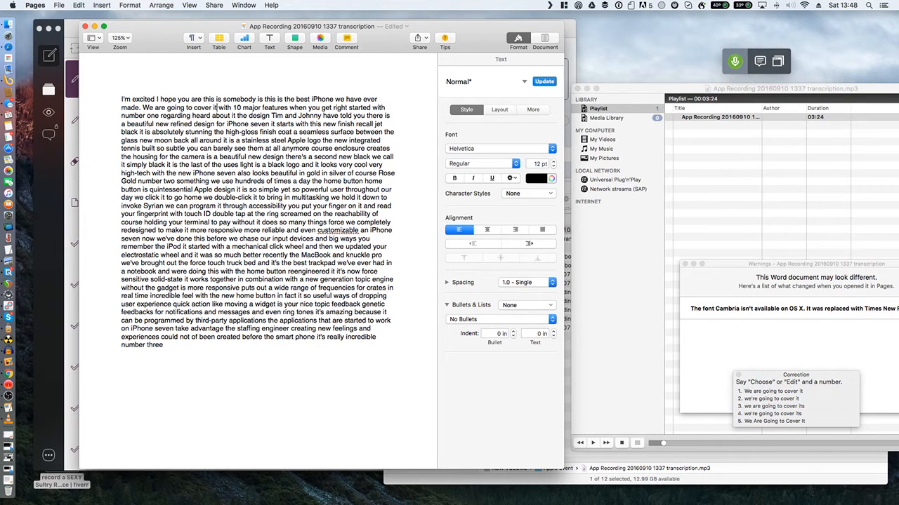
click(719, 221)
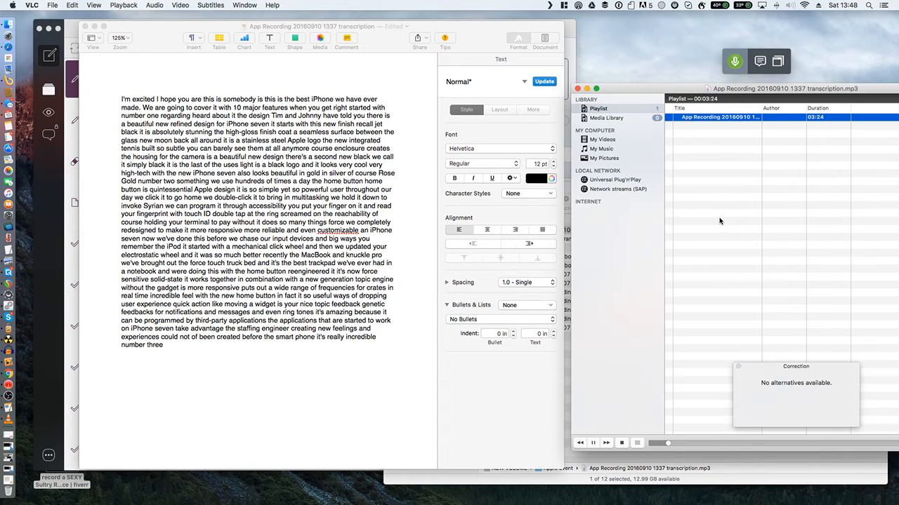
click(396, 365)
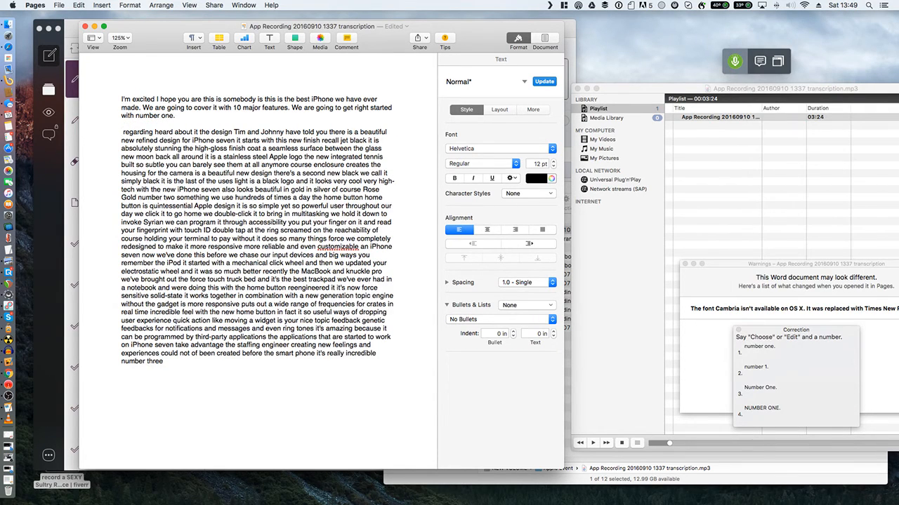
- Play the next passage and correct the second paragraph's beginning by dictation to "You have already heard about it , the design."
click(751, 234)
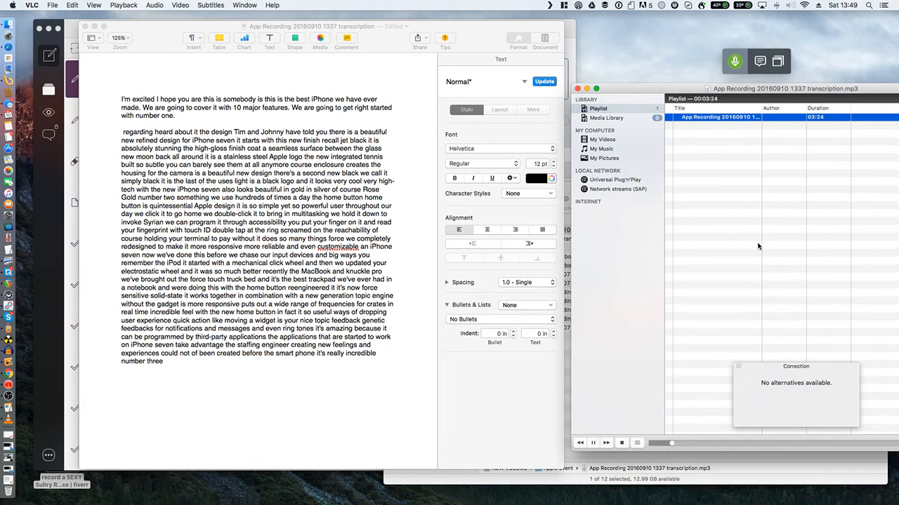
click(400, 380)
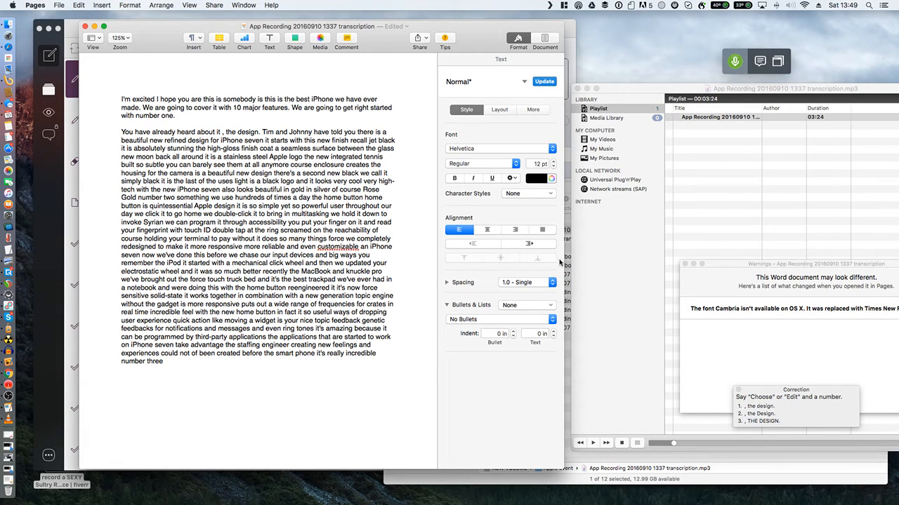
- Check the next passage by ear, end the second paragraph with "we call jet black." and begin a new one with "It is absolutely stunning"
click(662, 263)
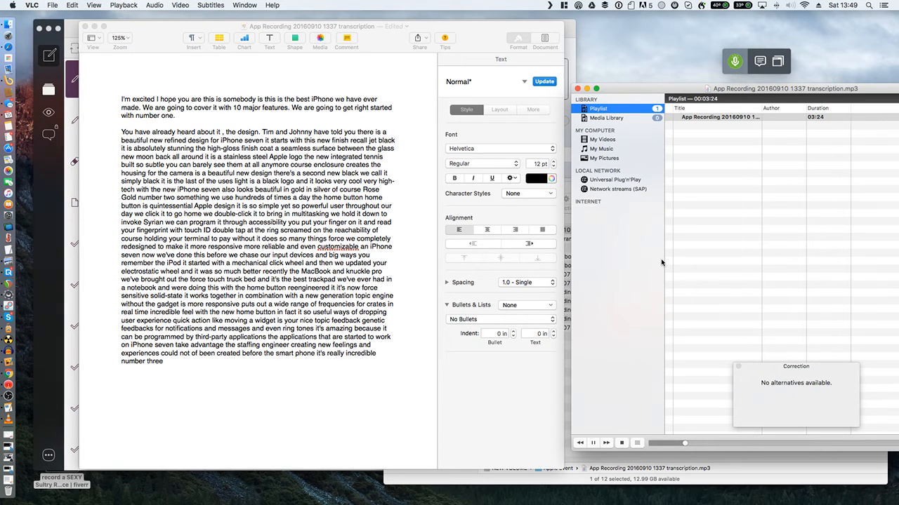
click(682, 315)
key(space)
click(422, 391)
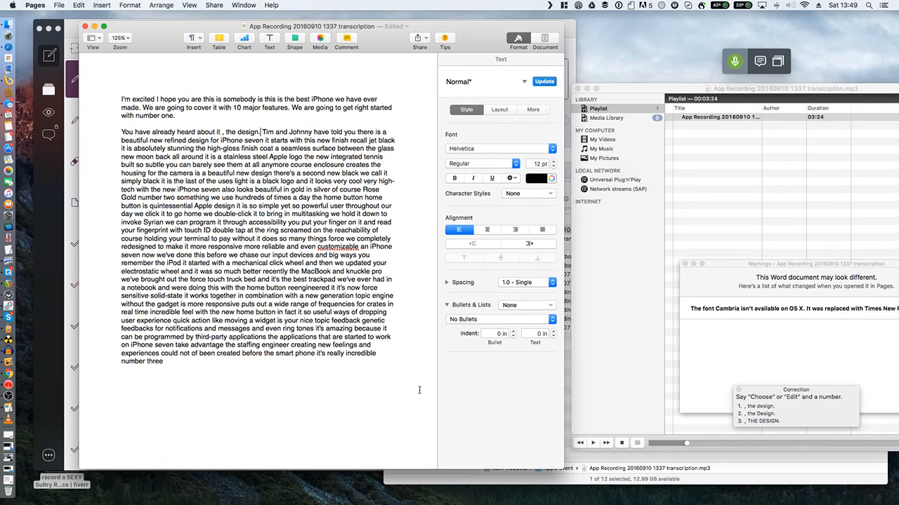
click(420, 391)
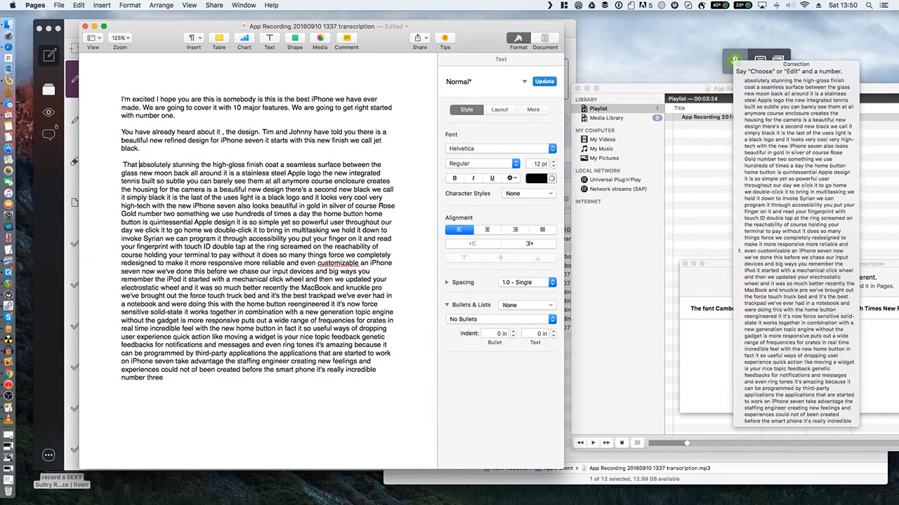
key(shift+alt+Right)
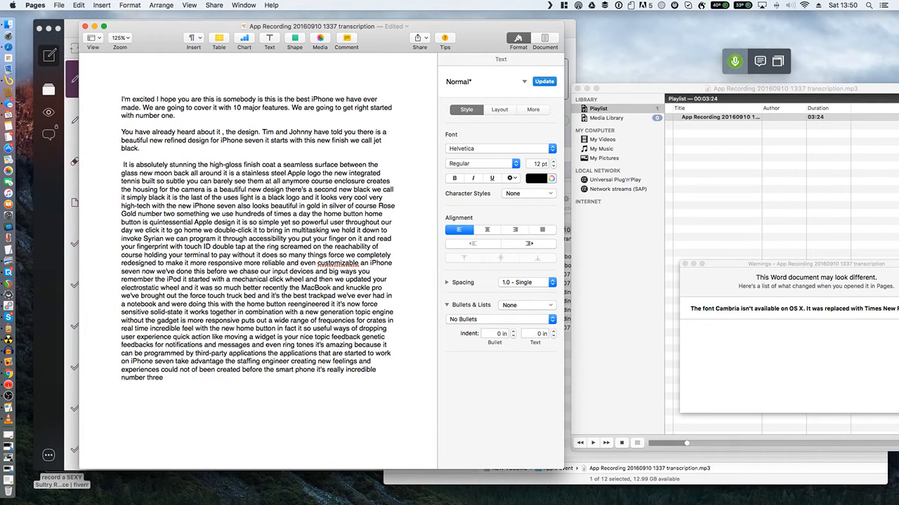
- Replay the recording in short passages and dictate the third paragraph's corrections "coat, it is a seamless" and "new aluminium back"
click(734, 219)
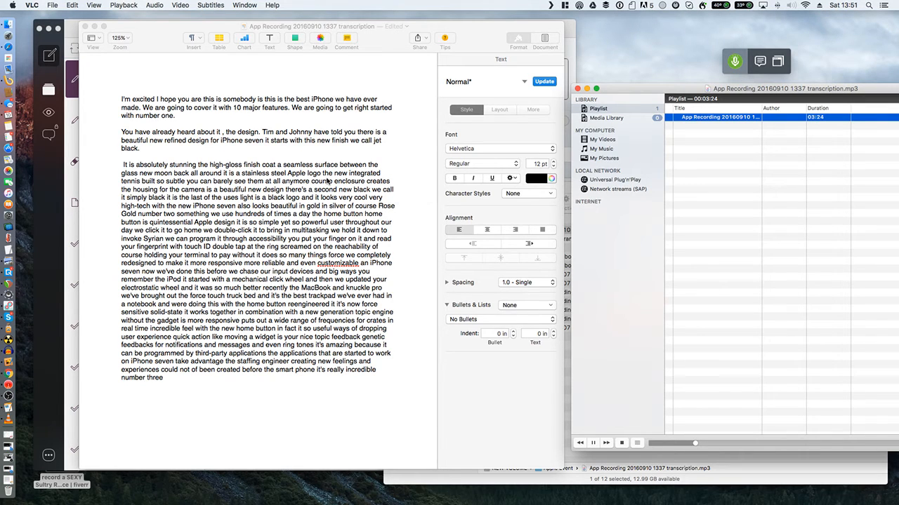
click(382, 392)
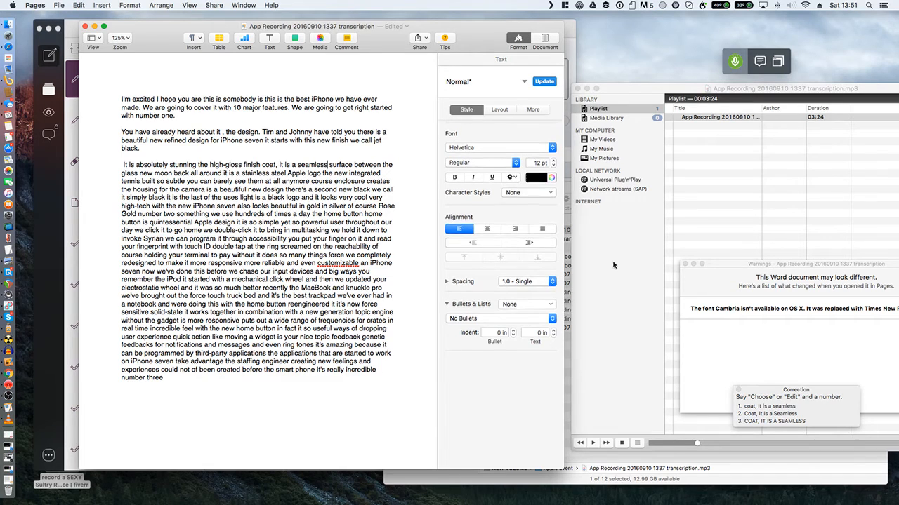
click(738, 204)
key(space)
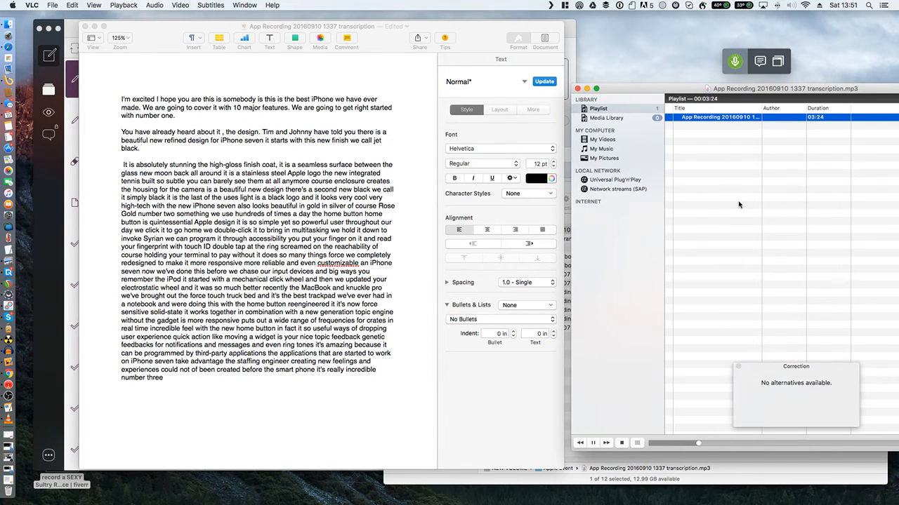
click(410, 411)
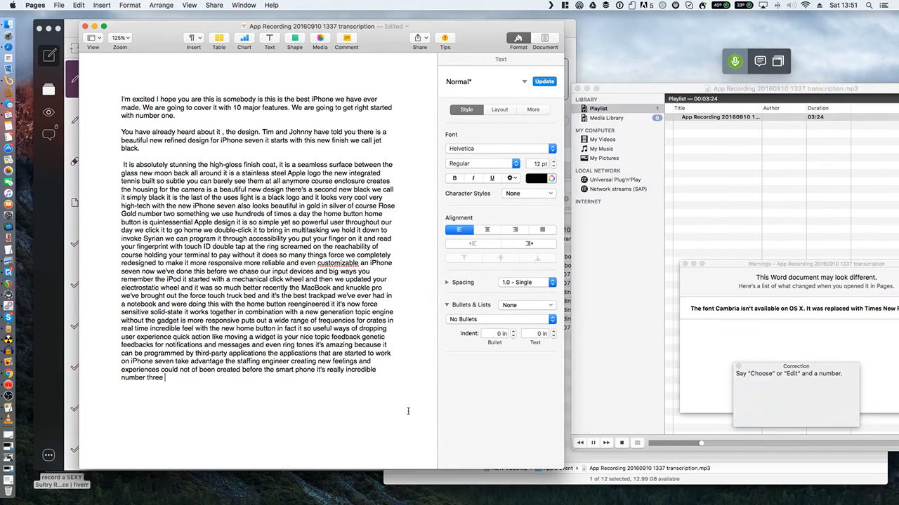
click(712, 220)
key(space)
click(384, 393)
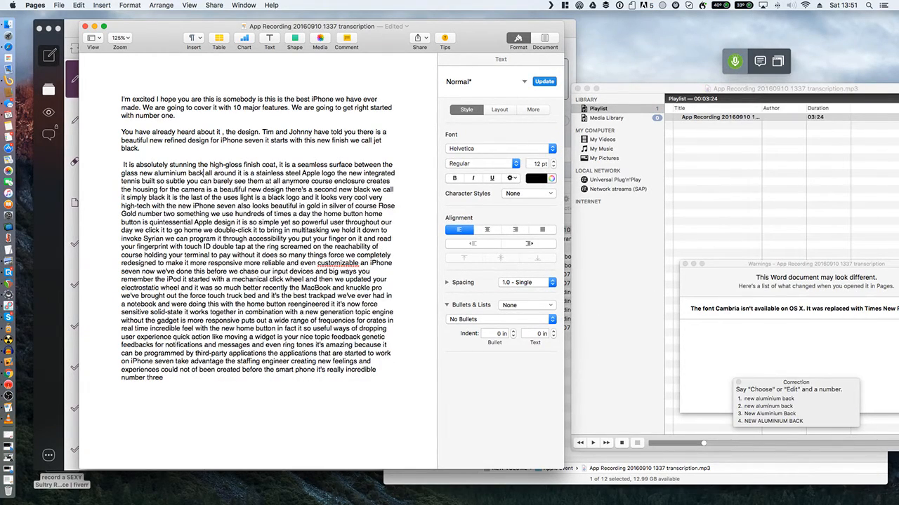
- Listen to the following passage and replace the misheard word after "the new integrated" with "antennas" by dictation
click(642, 291)
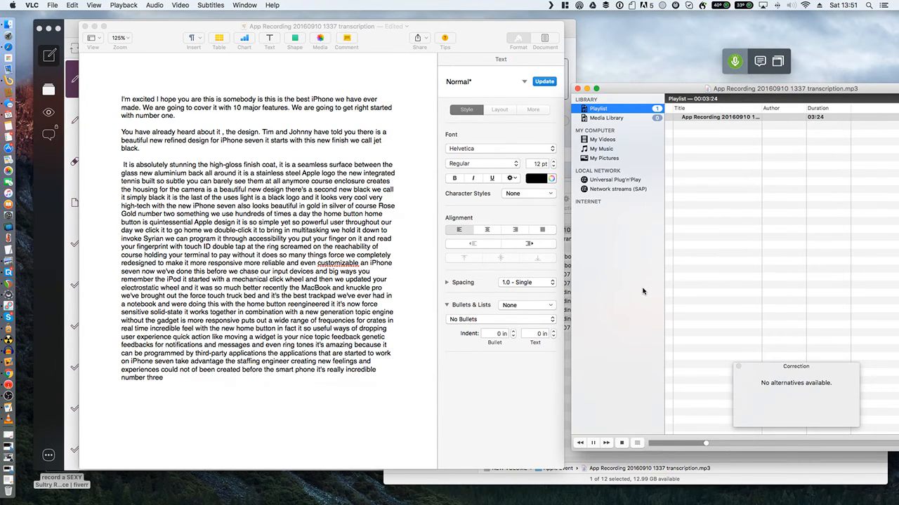
click(397, 413)
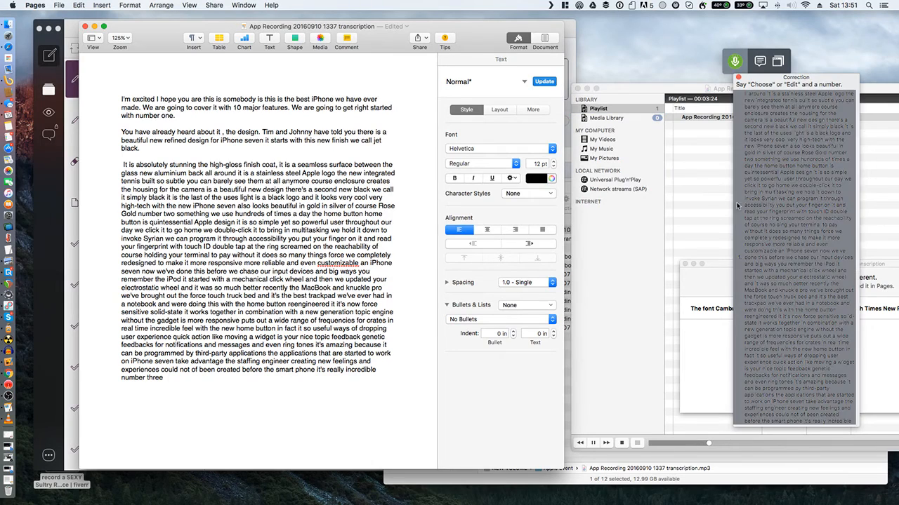
click(697, 204)
key(space)
click(169, 405)
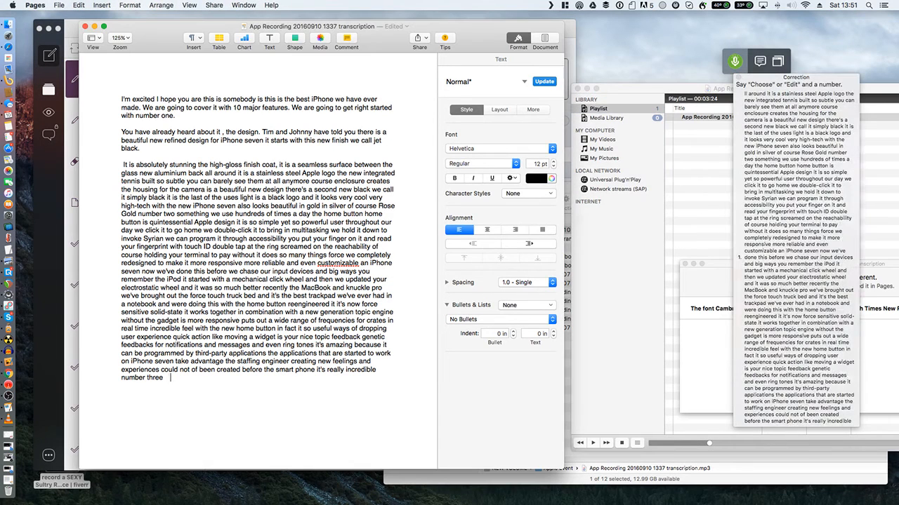
double_click(131, 181)
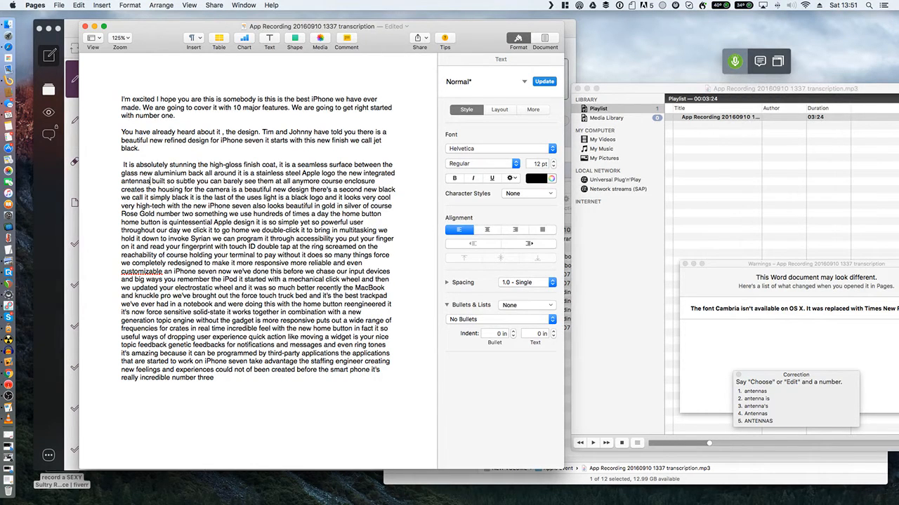
- Following the audio, start paragraphs at "There is a second new black" and "Number two:", adding full stops after "beautiful new design", "simply black" and "Rose Gold"
click(743, 222)
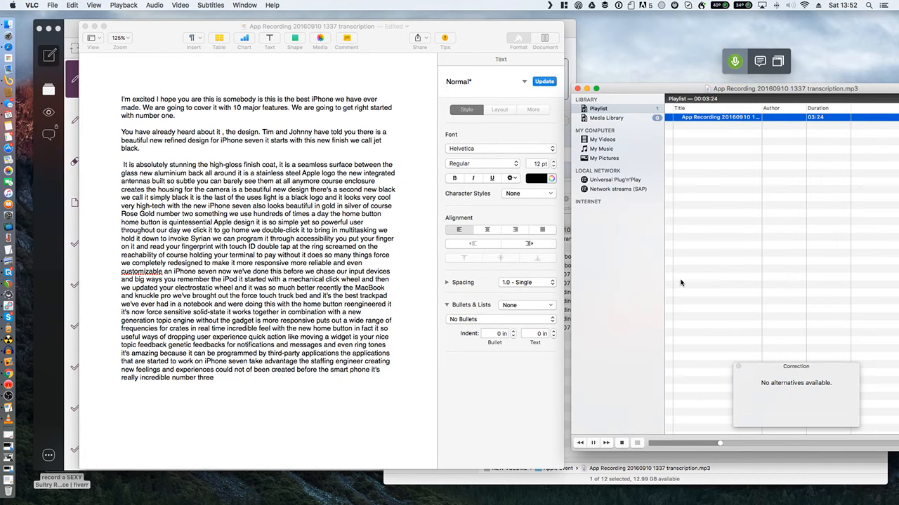
click(402, 395)
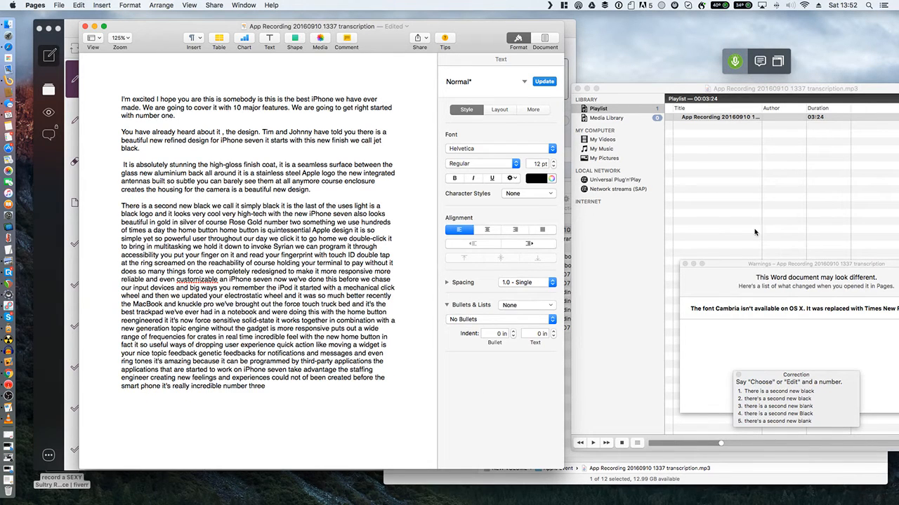
click(771, 212)
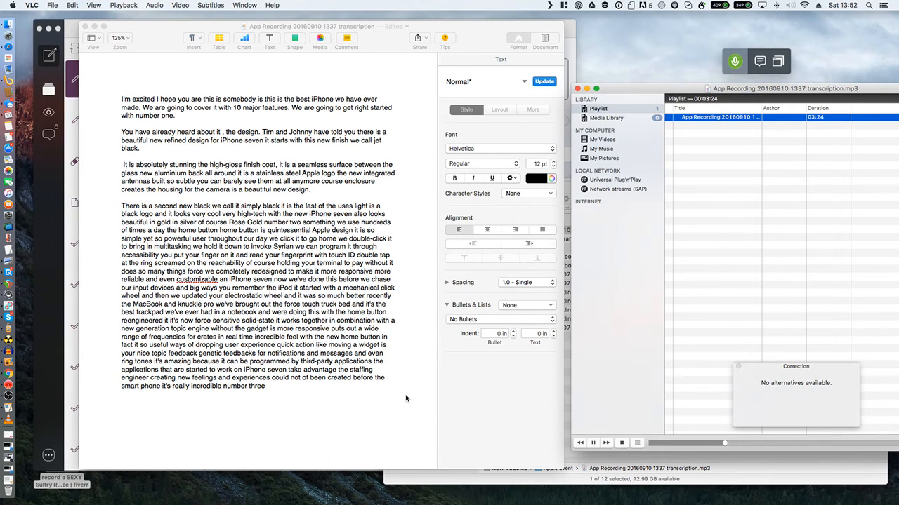
click(406, 399)
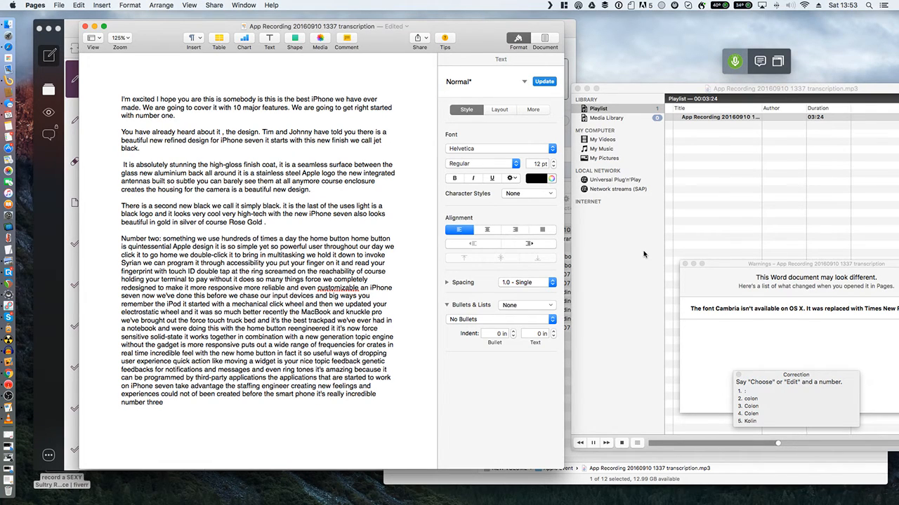
- Correct the misheard word after "hold it down to invoke" to "Siri" and play the recording a little further
click(723, 226)
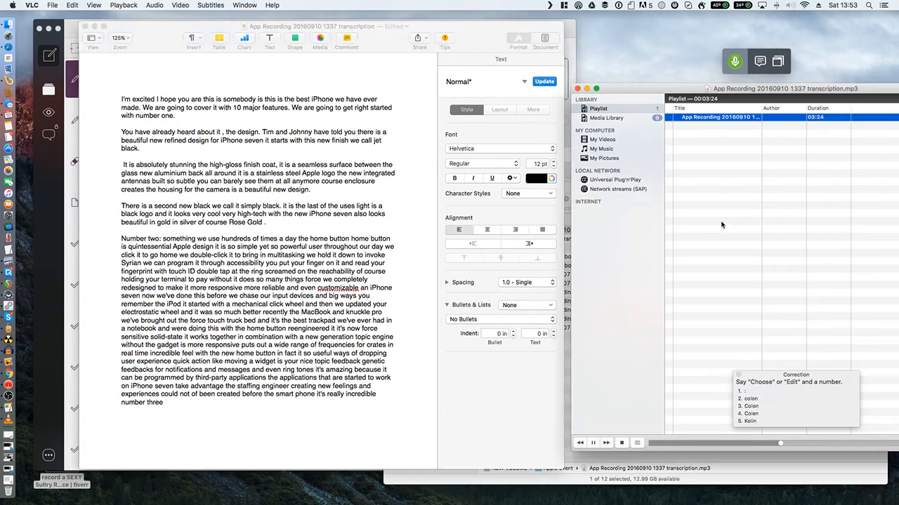
click(418, 418)
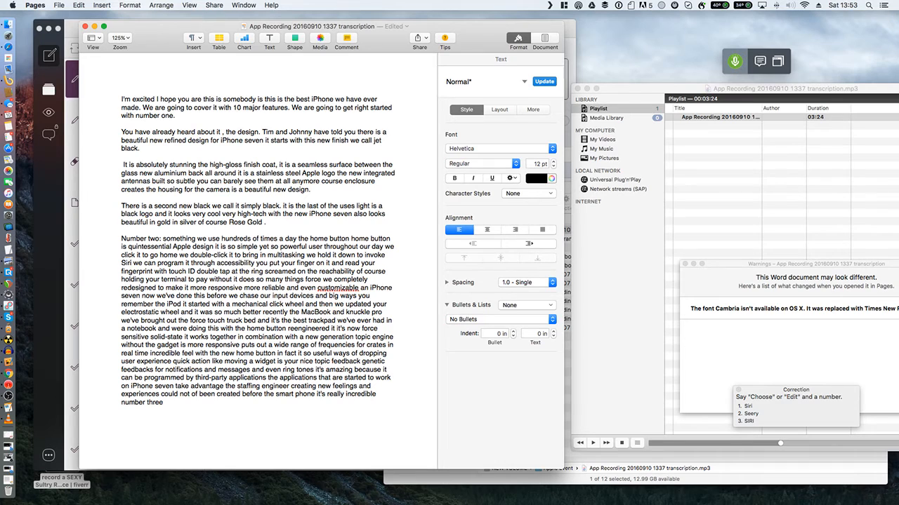
click(692, 240)
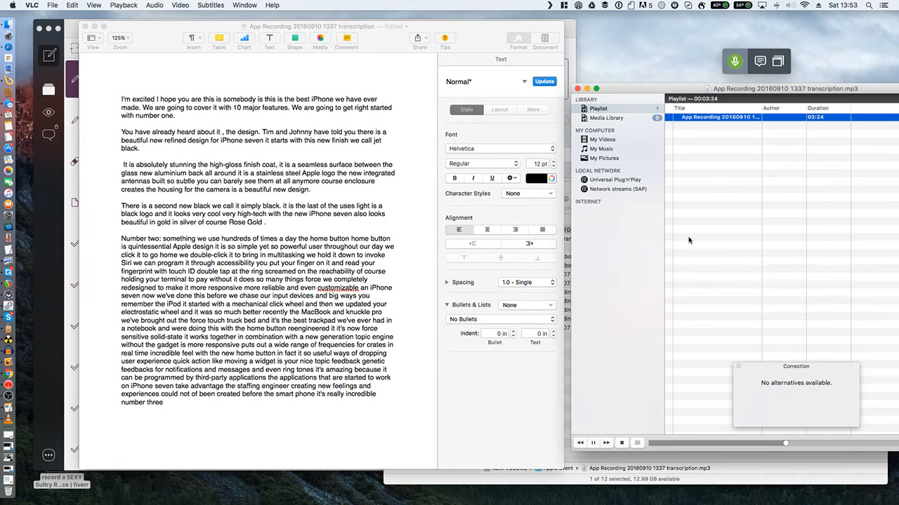
click(399, 433)
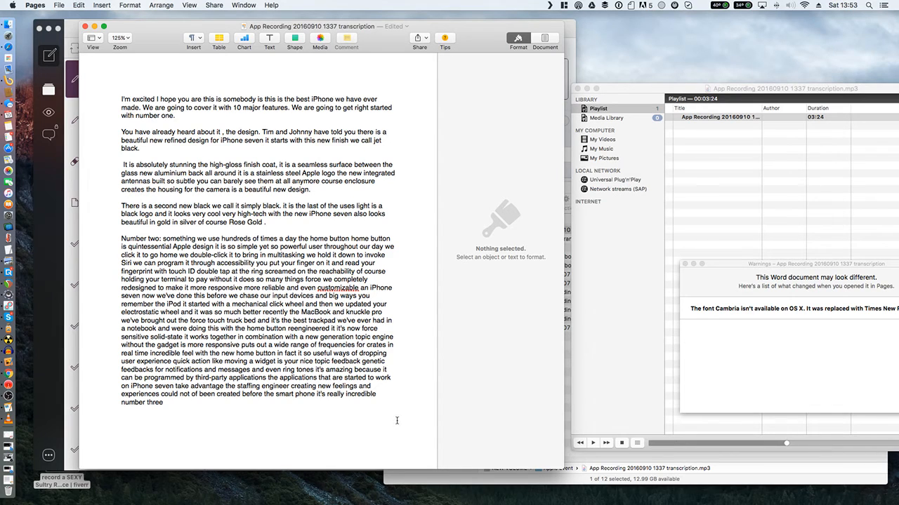
- Relaunch Dragon through a Spotlight search for "dragon"
key(super+space)
text(dragon)
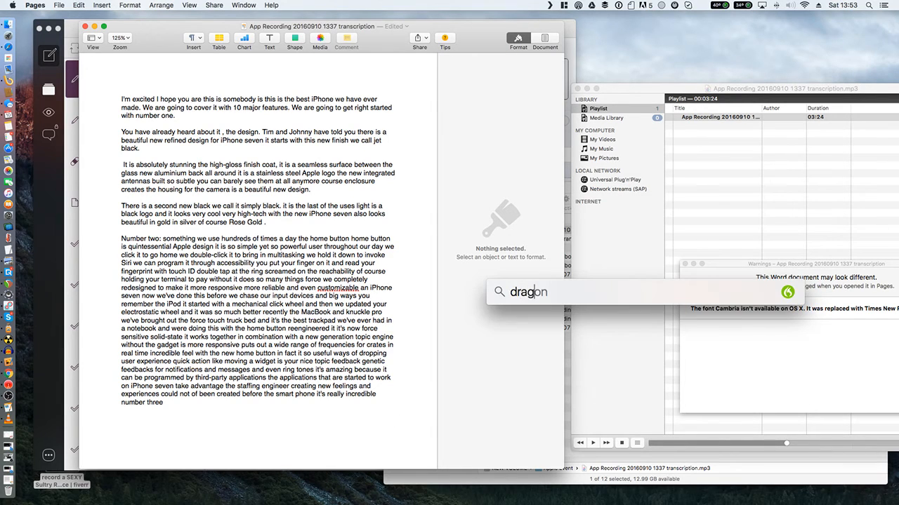
key(Return)
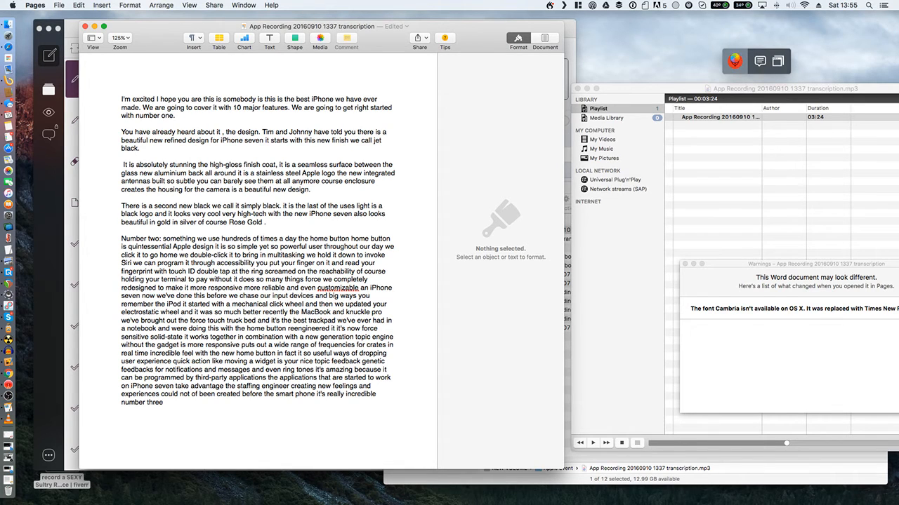
- Look up the Mac's system overview with its processor and memory, and close it again
click(13, 4)
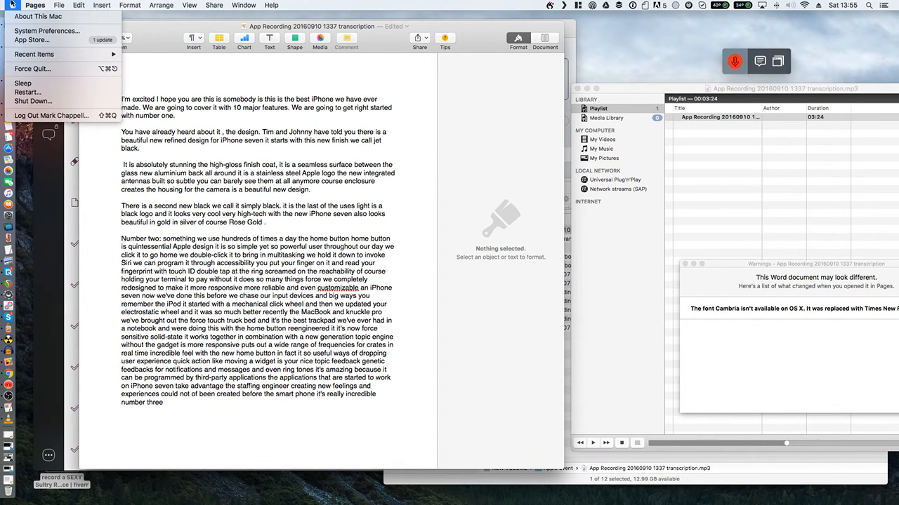
click(13, 4)
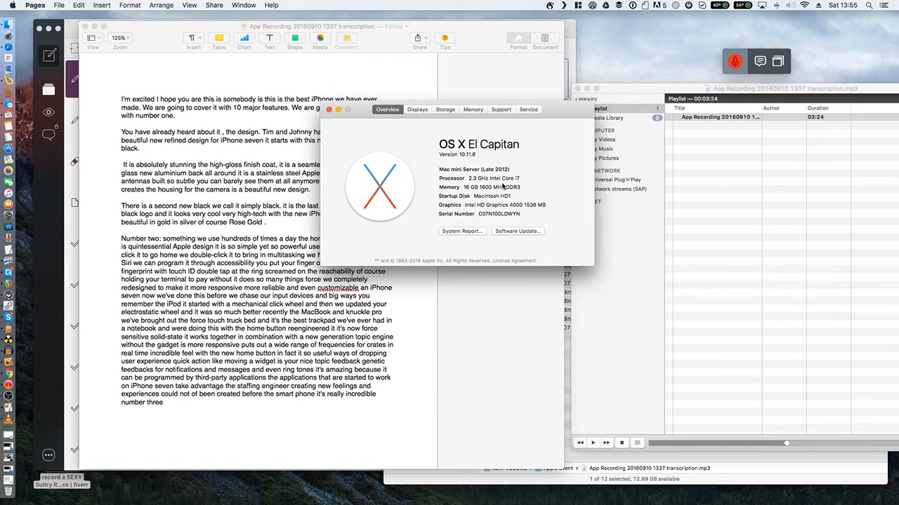
click(329, 110)
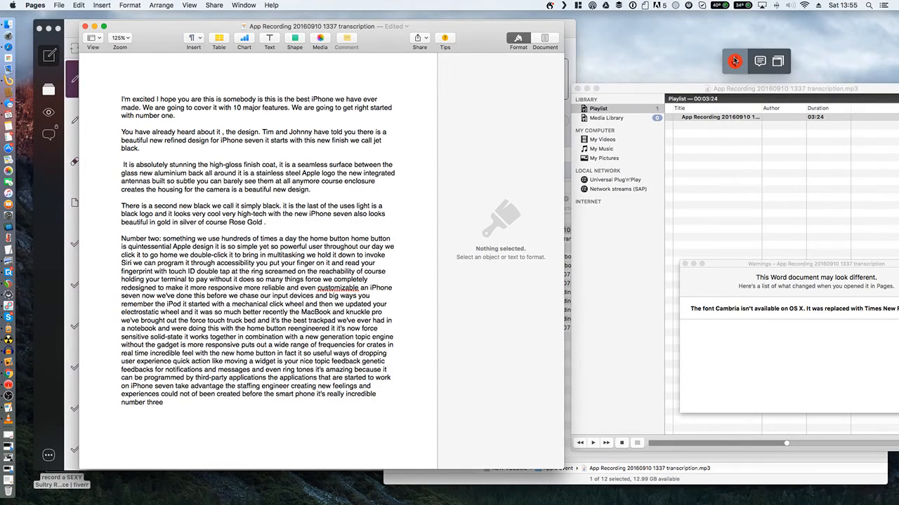
- Play the next passage, turn Dragon's microphone on, and correct the fingerprint sentence by dictation to "with touch ID. You can double tap"
click(727, 166)
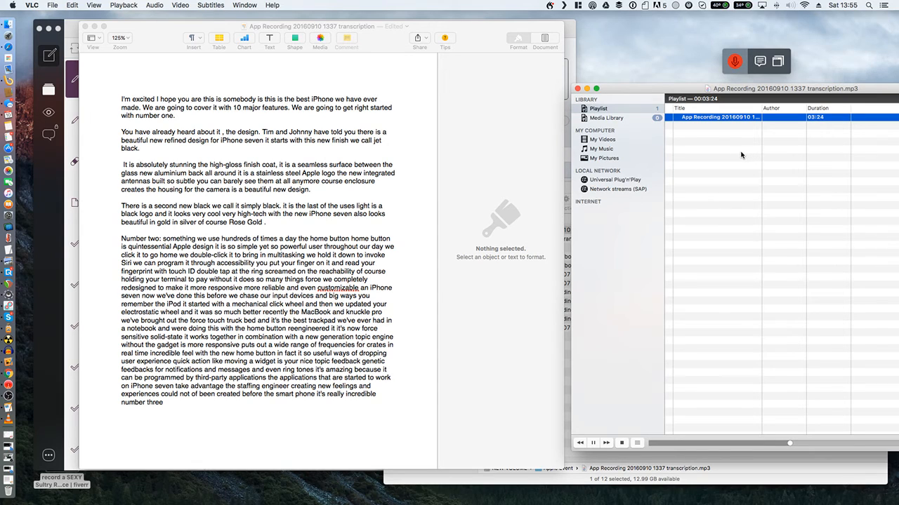
click(732, 63)
click(312, 422)
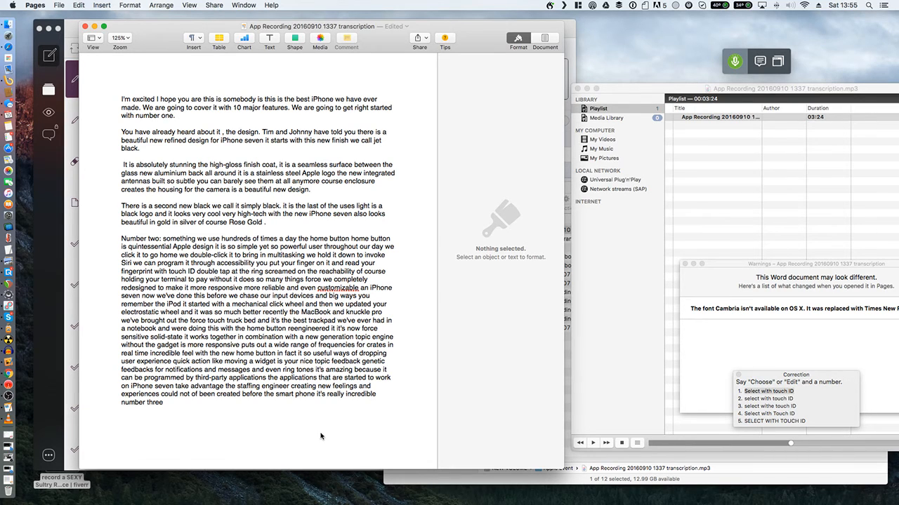
click(325, 421)
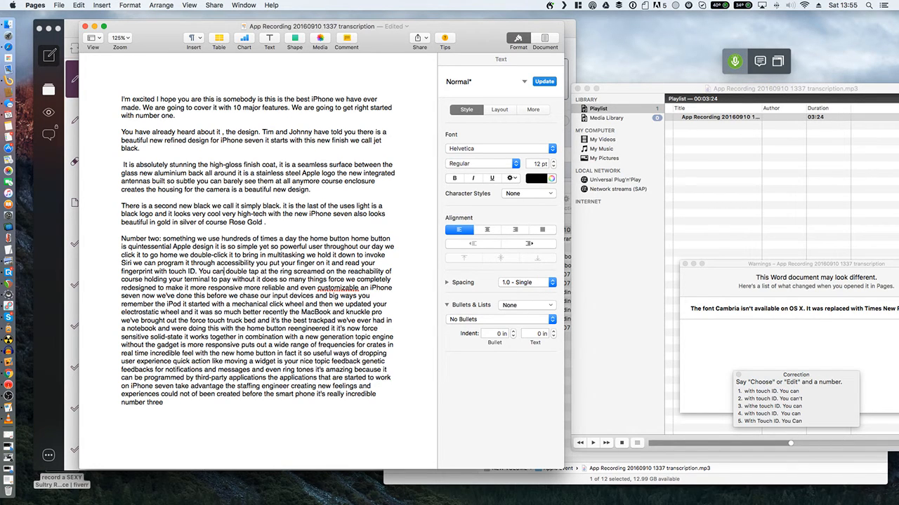
- Play the next passage of the recording in VLC and return to the Pages transcript
click(691, 238)
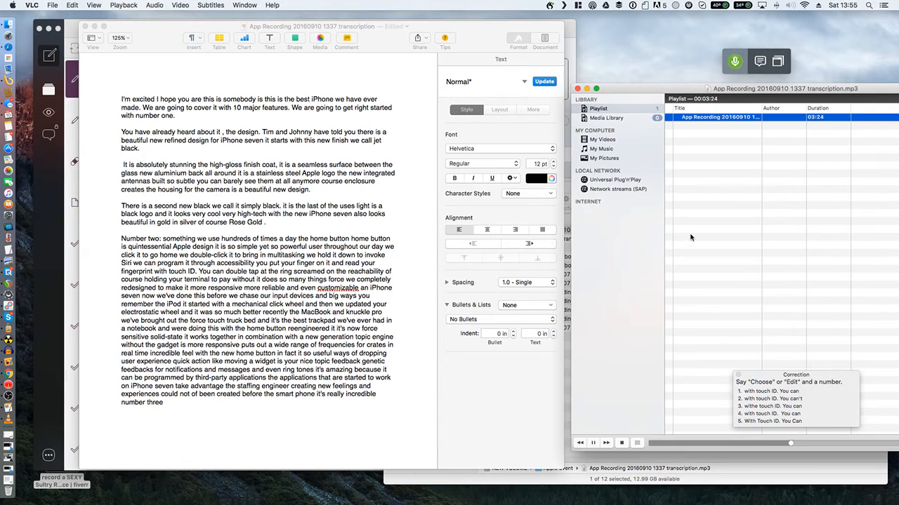
key(space)
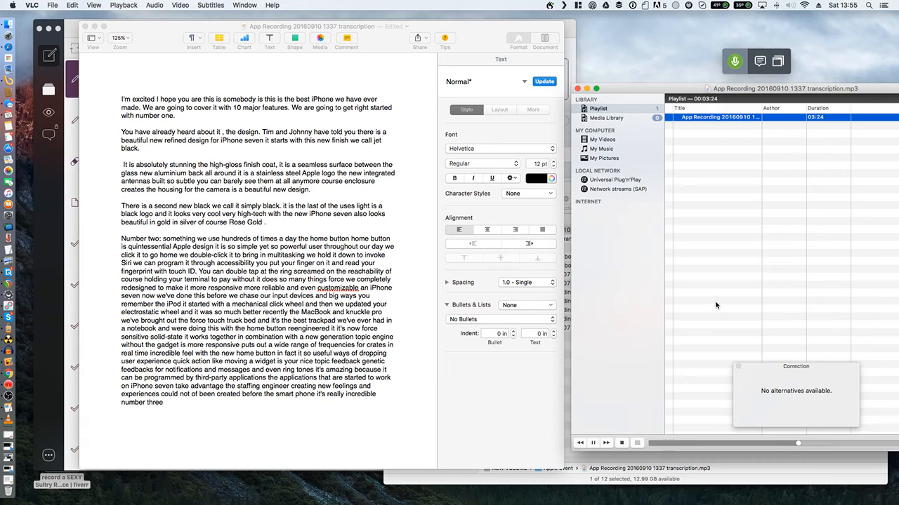
click(434, 413)
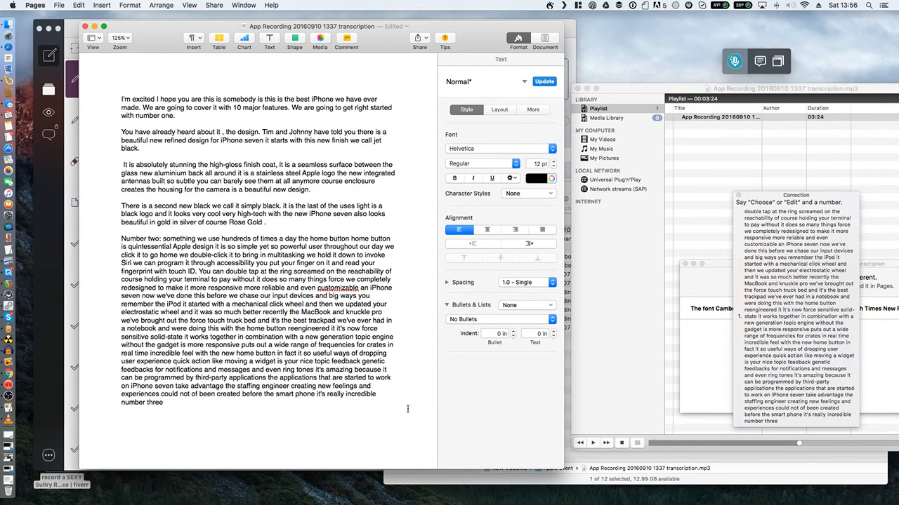
click(10, 26)
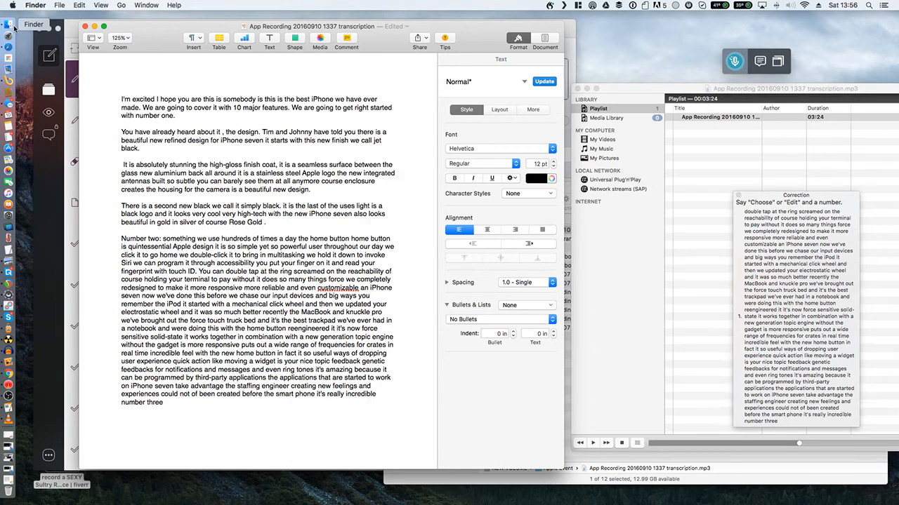
right_click(589, 232)
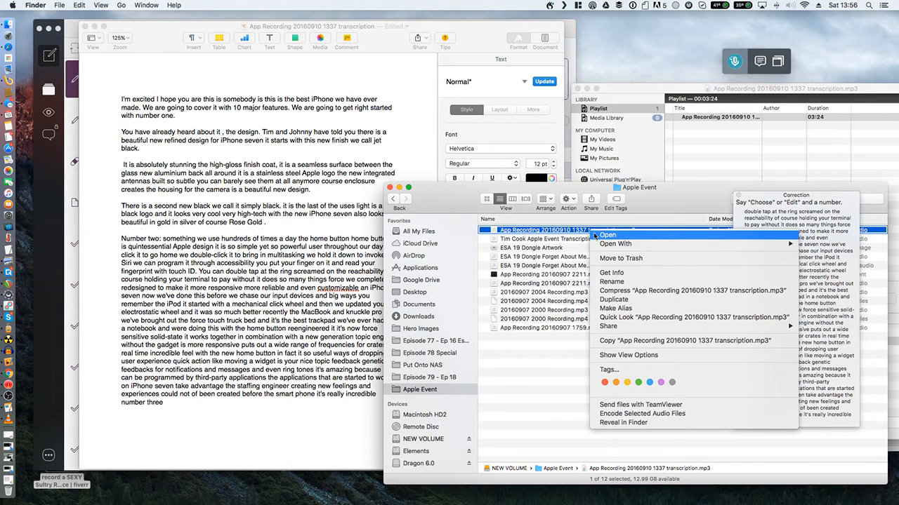
click(564, 234)
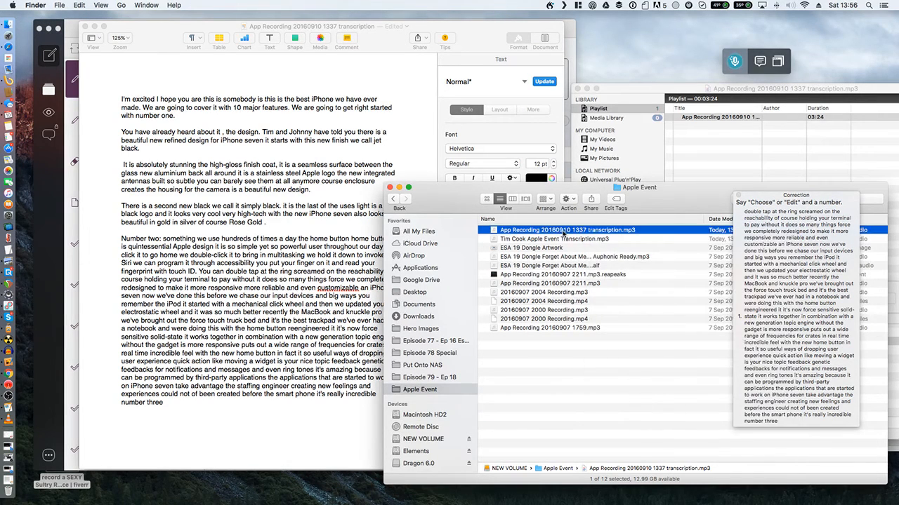
key(Return)
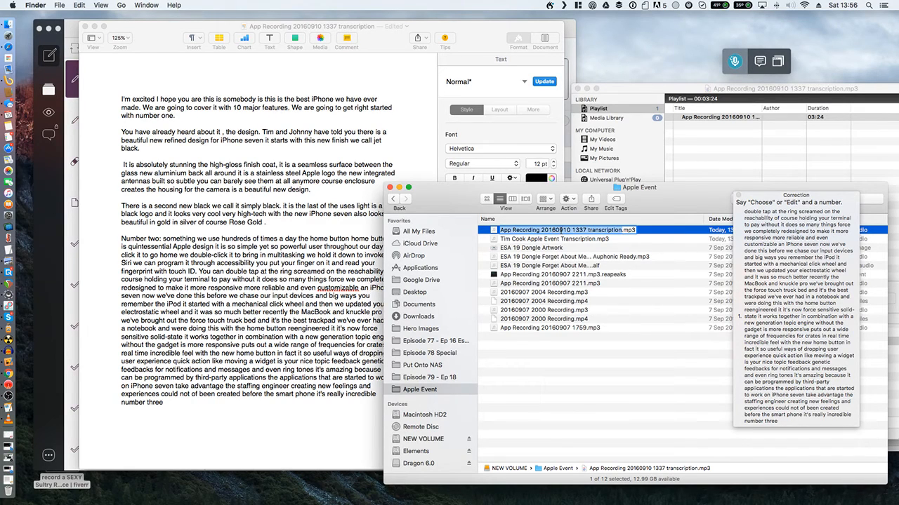
text(Phil Schil)
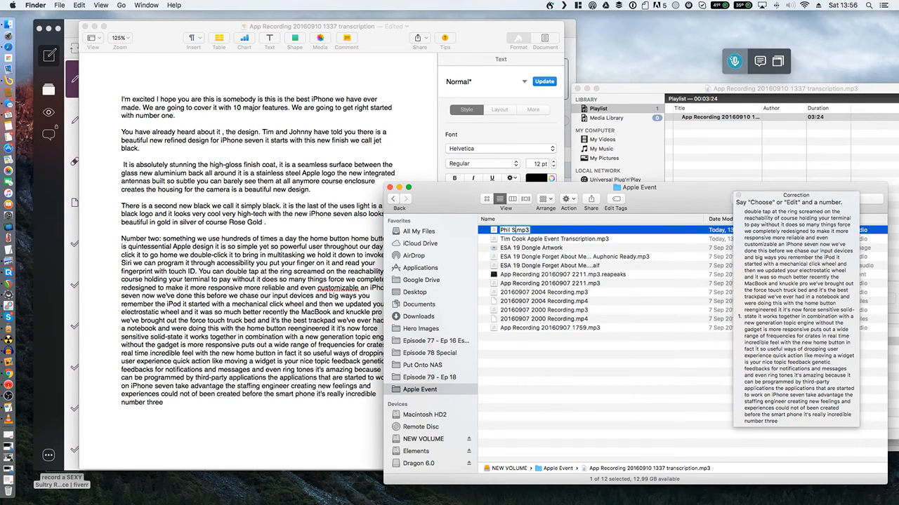
text(ler Original )
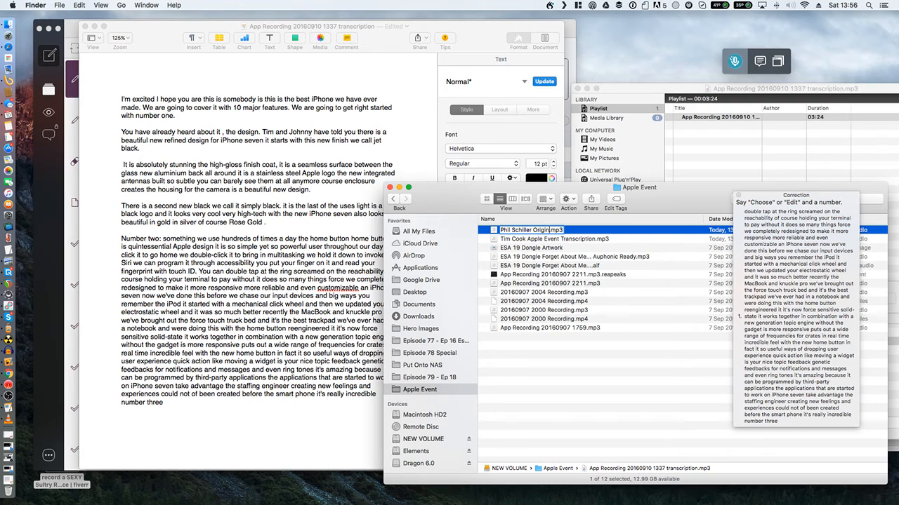
text(Speed)
key(Return)
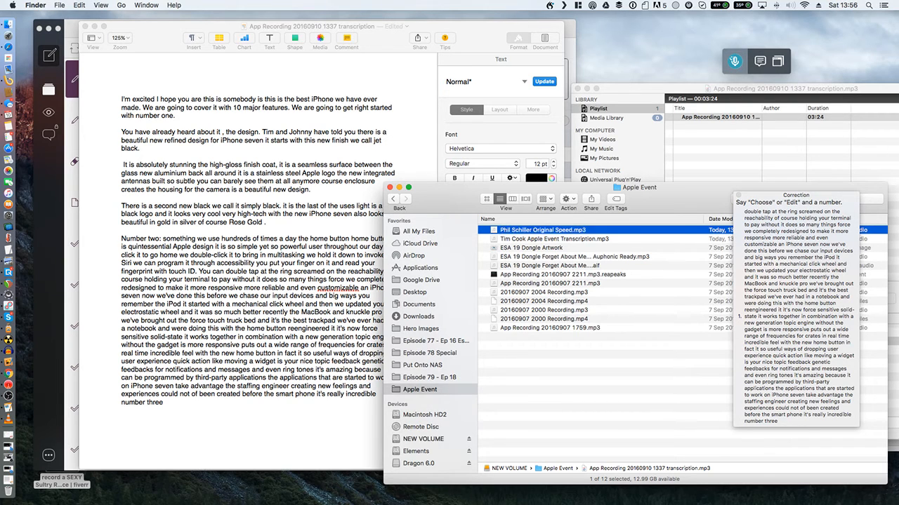
- Duplicate "Phil Schiller Original Speed.mp3" and name the copy "Phil Schiller Original Speed 10 percent slower.mp3"
right_click(560, 231)
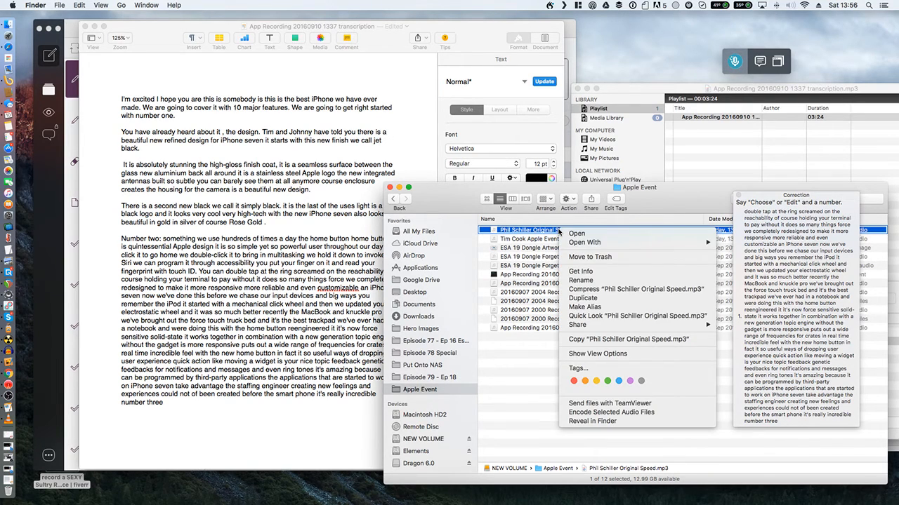
click(580, 298)
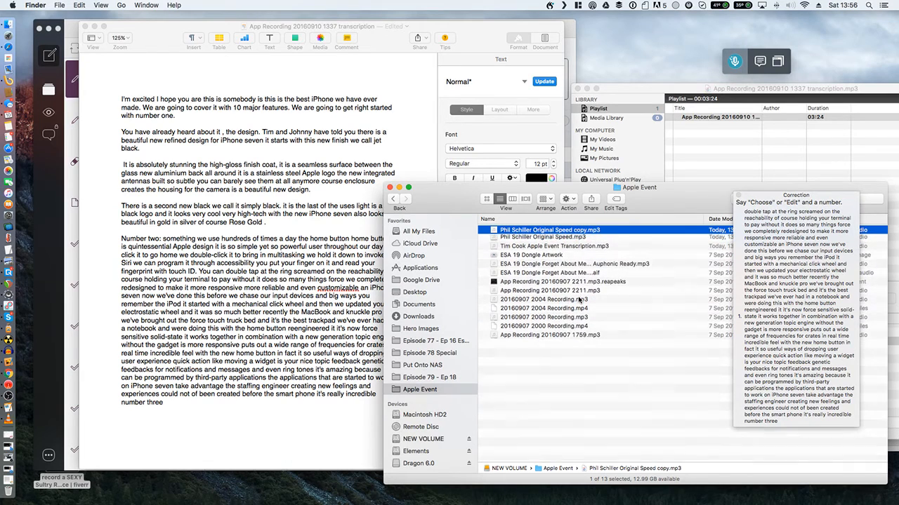
key(Return)
key(Right)
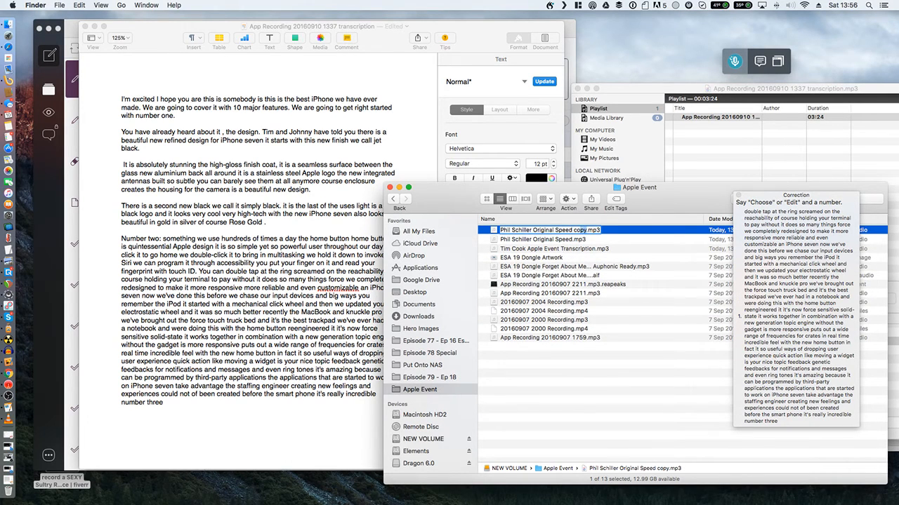
text(10 percent slower)
key(Return)
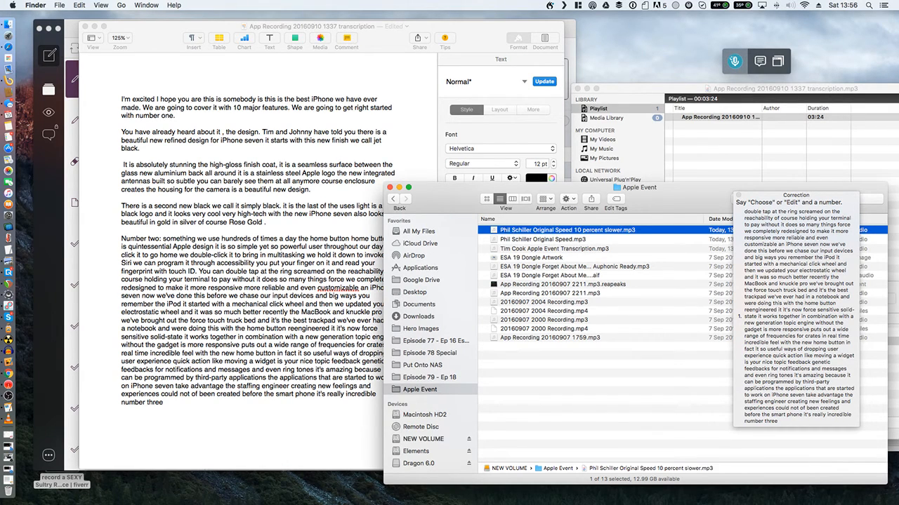
- Try to open the "10 percent slower" copy in Audacity 2.1.2.0, and quit Audacity
right_click(618, 231)
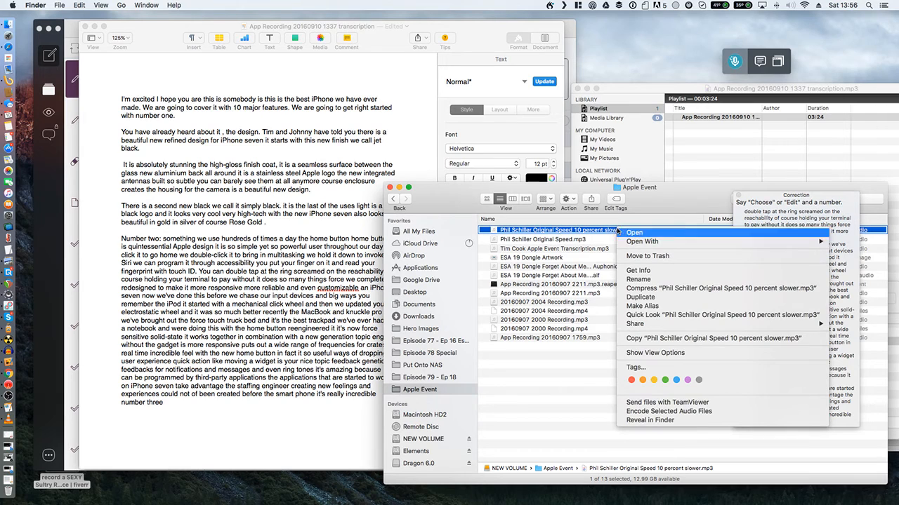
mouse_move(644, 241)
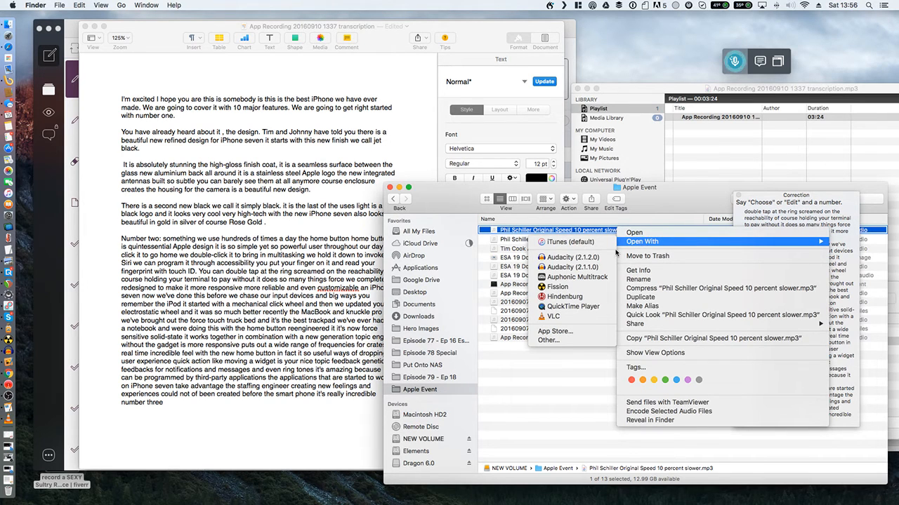
click(602, 259)
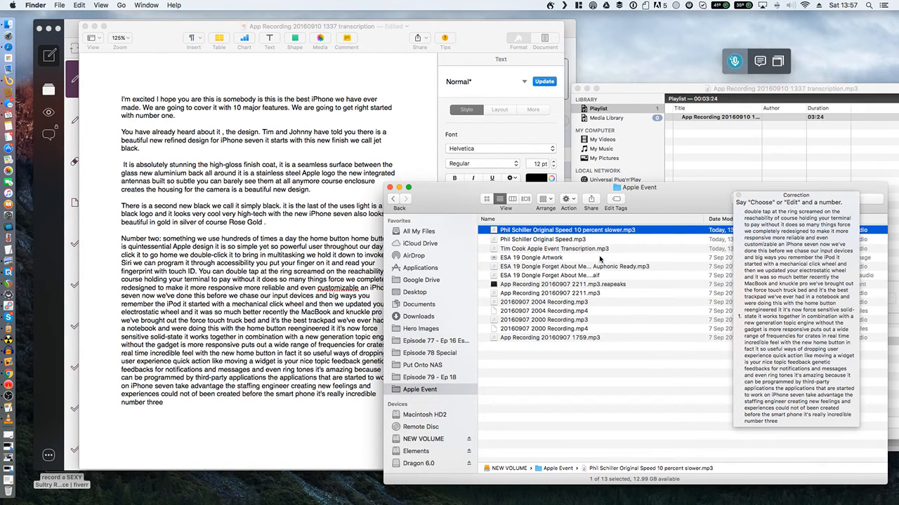
click(8, 351)
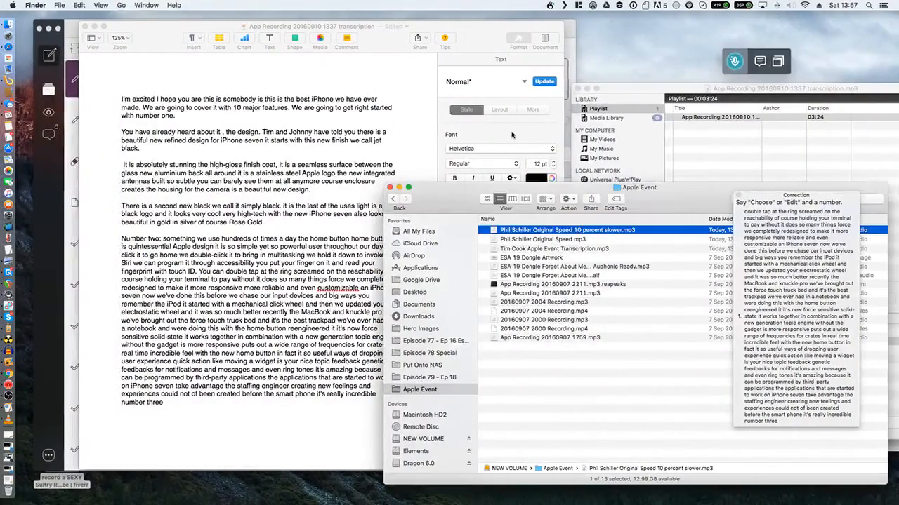
click(9, 351)
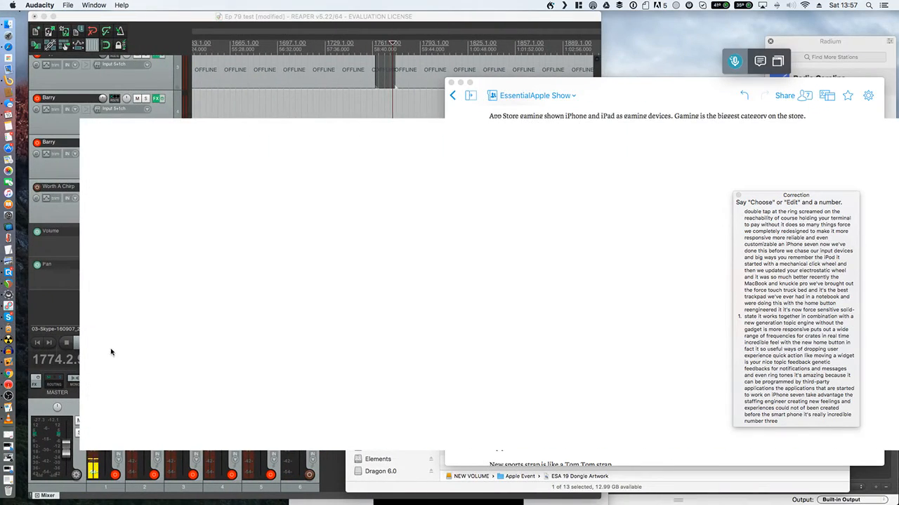
click(52, 4)
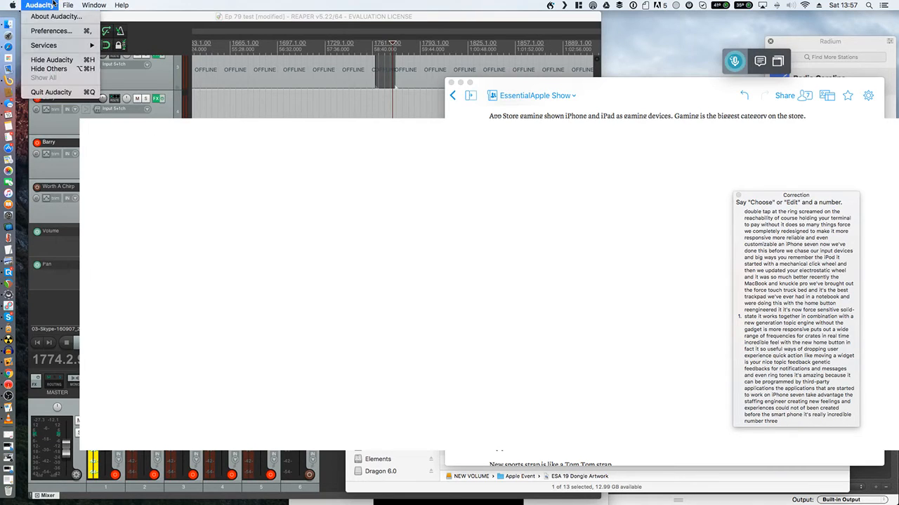
click(67, 91)
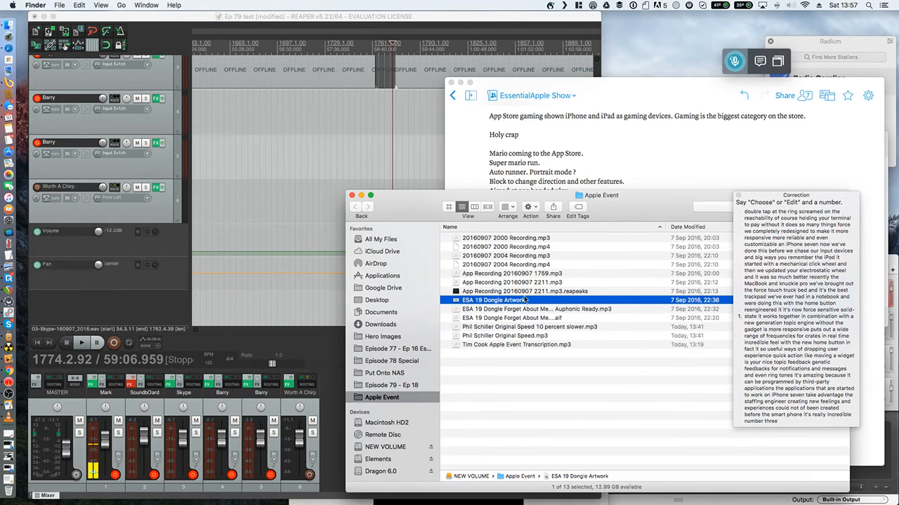
- Open "Phil Schiller Original Speed 10 percent slower.mp3" from the Apple Event folder in Audacity 2.1.2.0
click(558, 256)
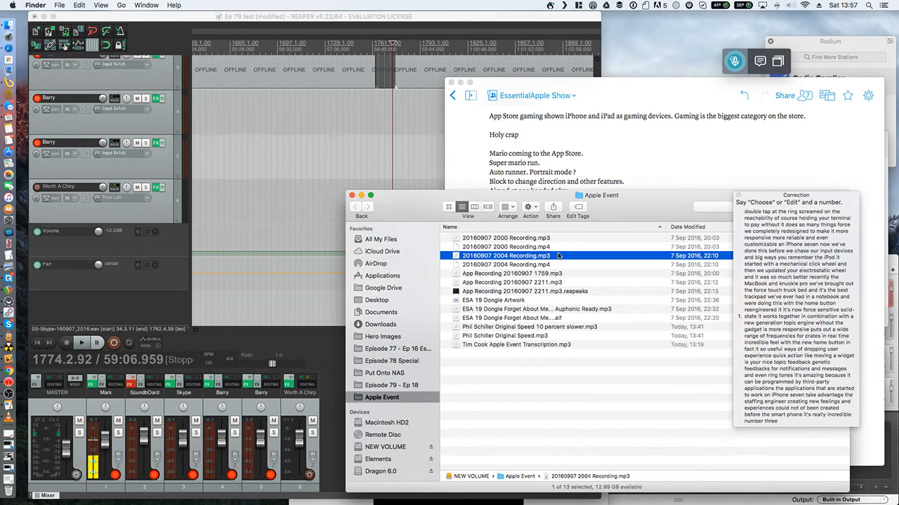
right_click(554, 327)
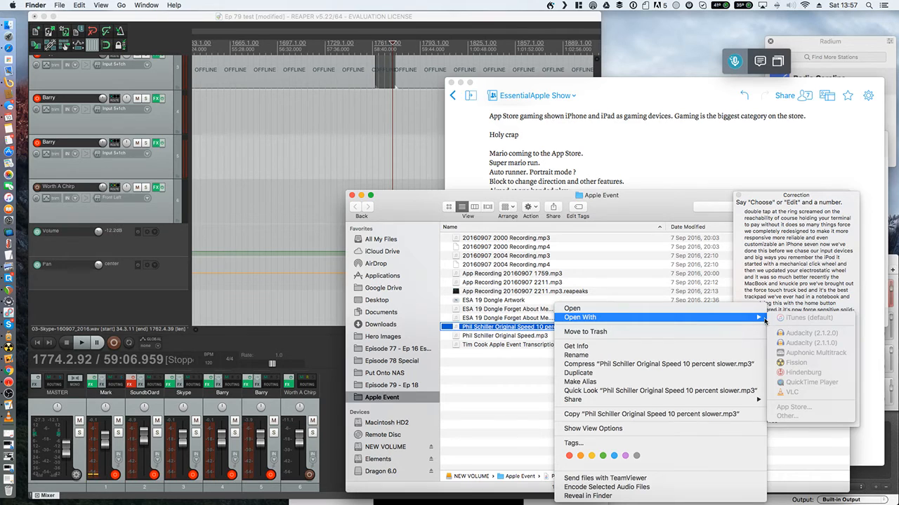
click(474, 378)
click(475, 377)
right_click(533, 328)
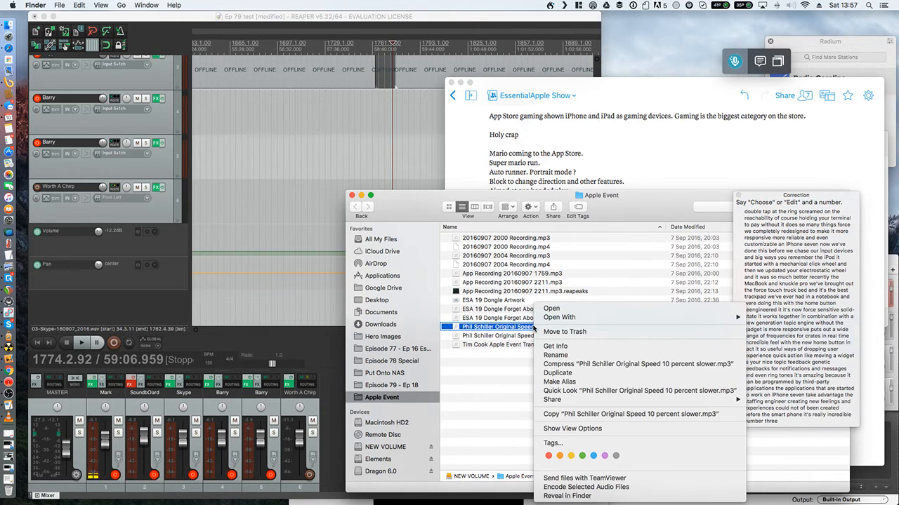
mouse_move(738, 320)
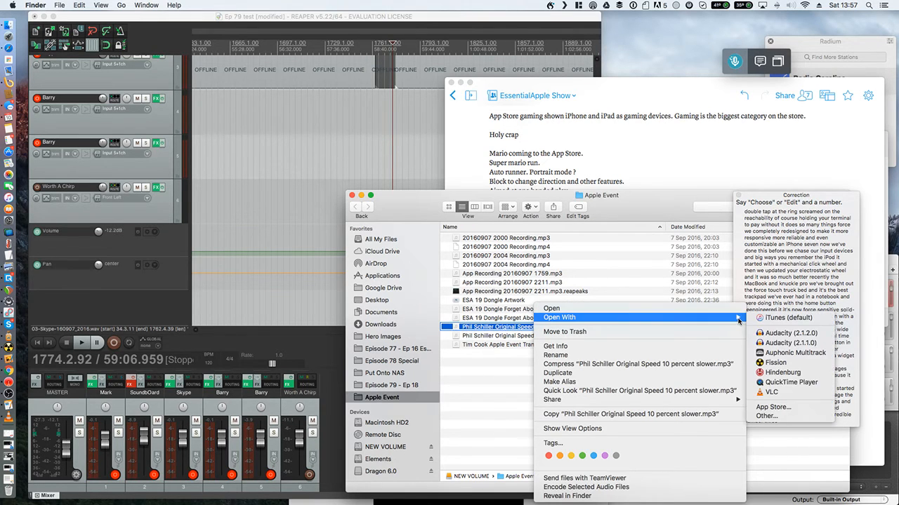
click(789, 334)
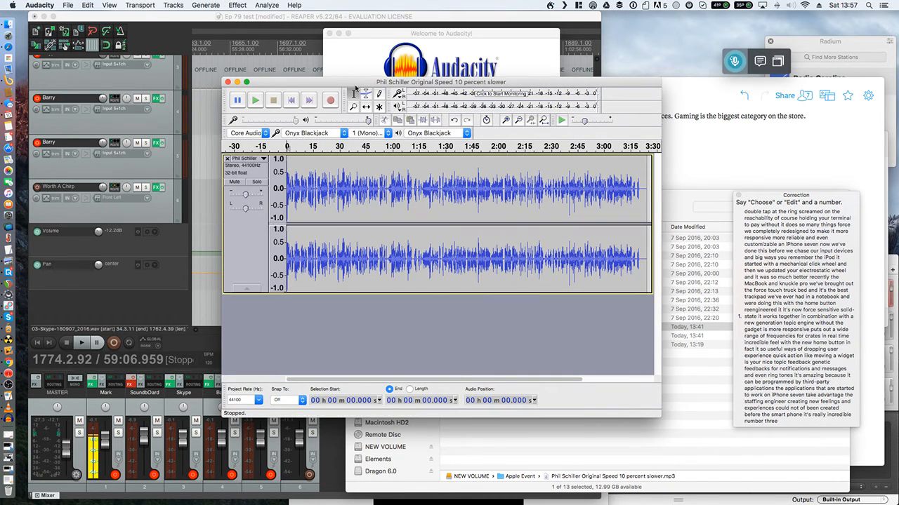
- Set up the Change Speed effect for the whole track with a percent change of -15 and preview it briefly
click(231, 4)
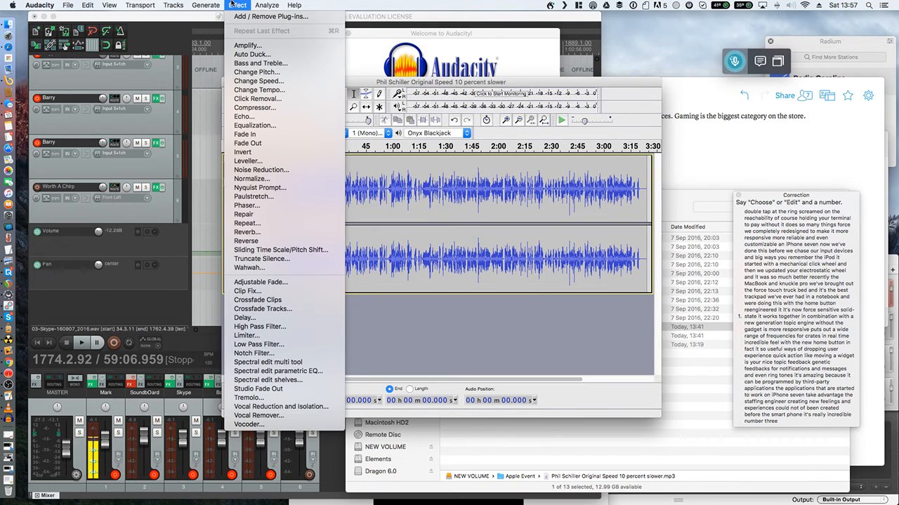
click(258, 81)
click(509, 212)
drag(509, 212, 502, 212)
text(15)
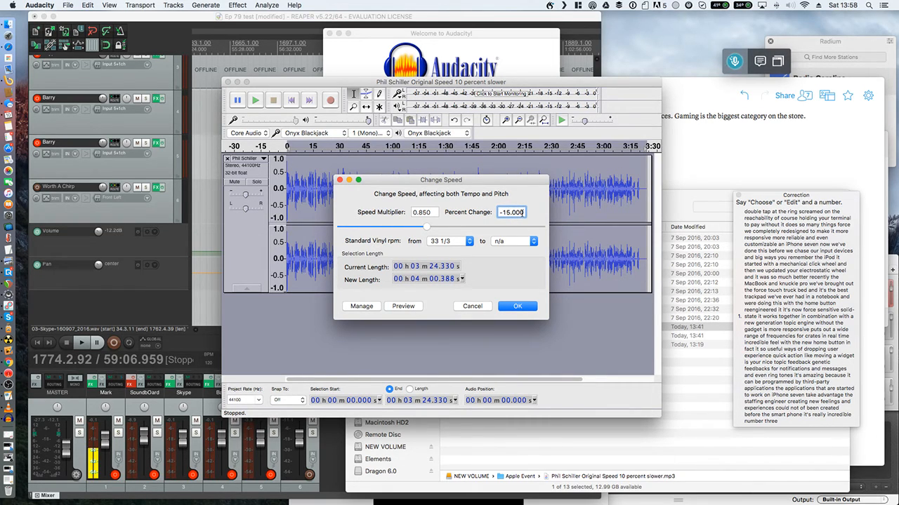
click(402, 307)
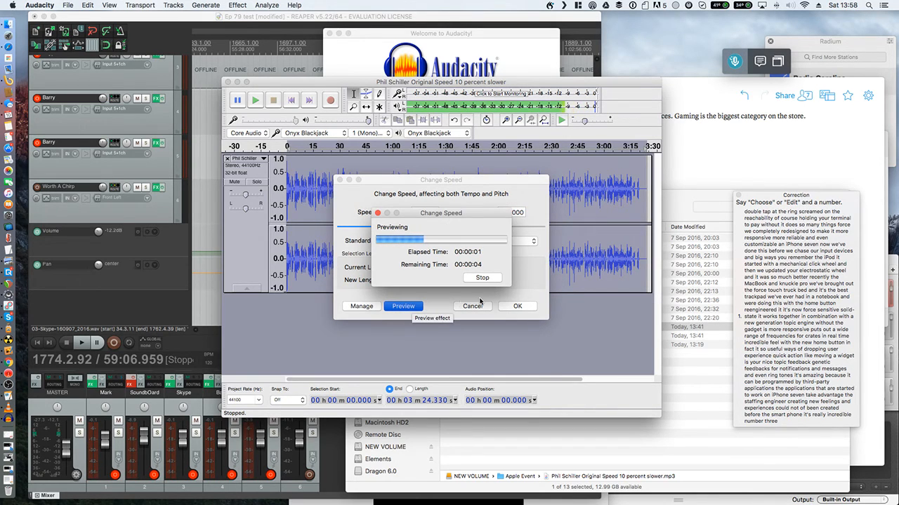
click(482, 279)
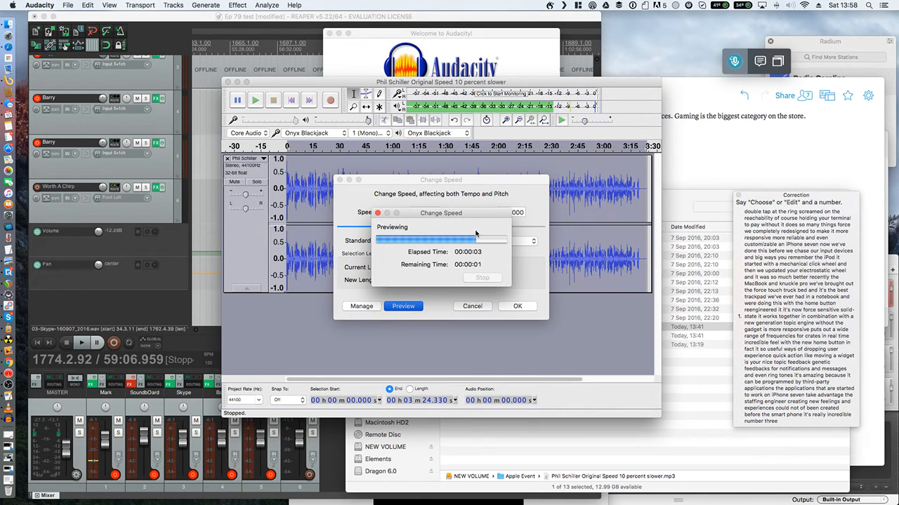
- Set the Change Speed percent change to -10, preview it and apply the effect to the track
key(BackSpace)
text(0.)
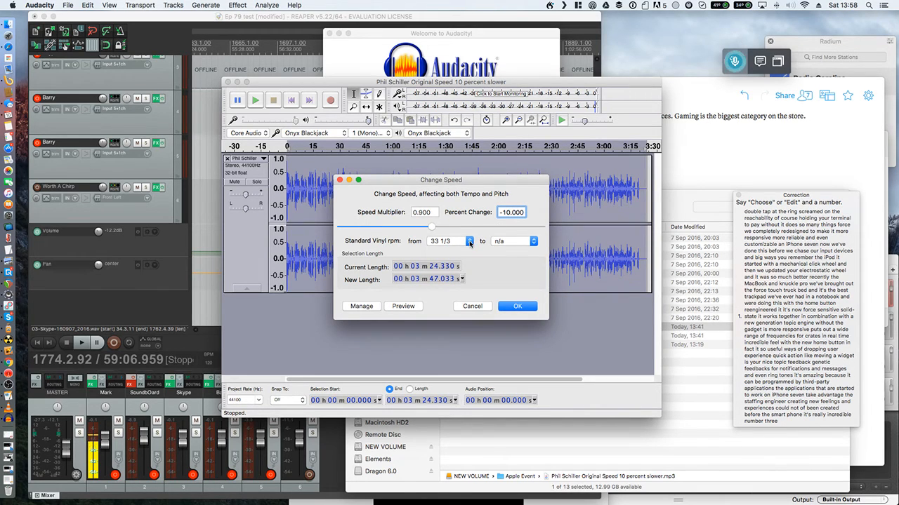
click(404, 307)
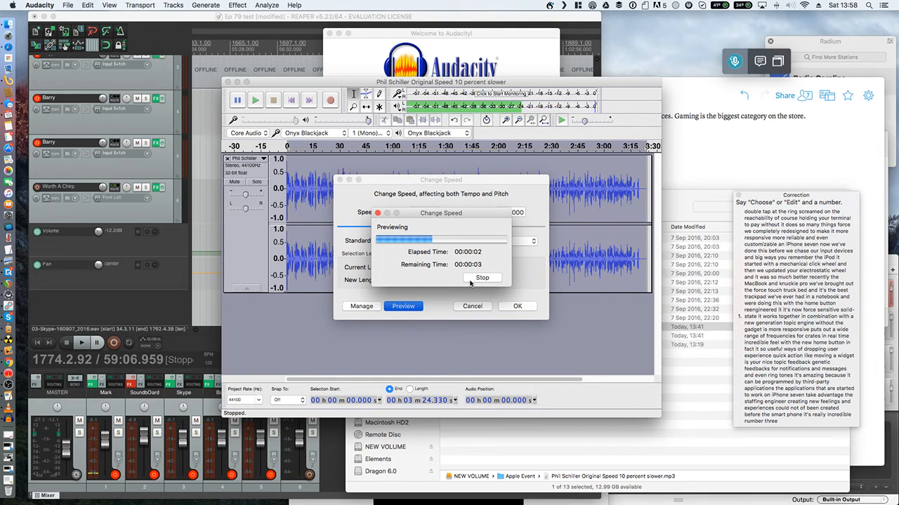
click(474, 279)
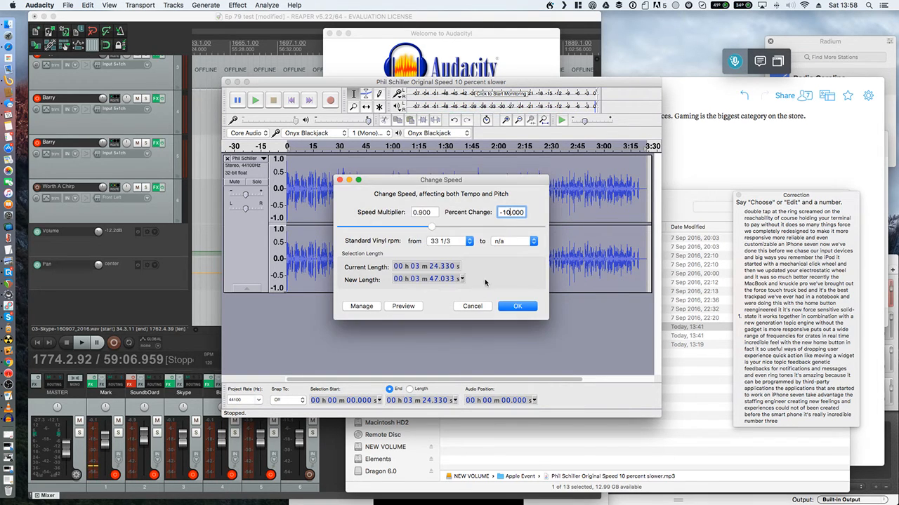
click(532, 306)
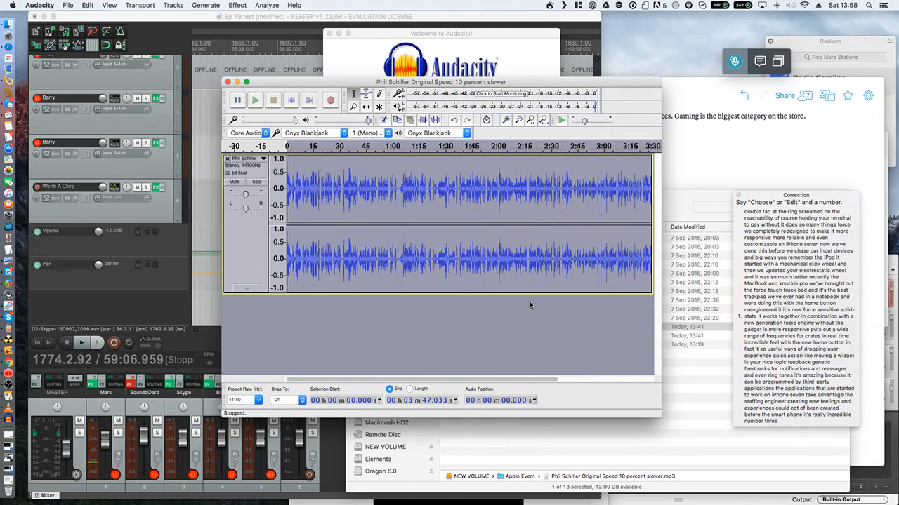
- Start exporting the slowed audio as MP3 to the Apple Event folder, naming it "1. Phil Schiller Original Speed 10 percent slower"
click(40, 5)
mouse_move(68, 5)
mouse_move(85, 114)
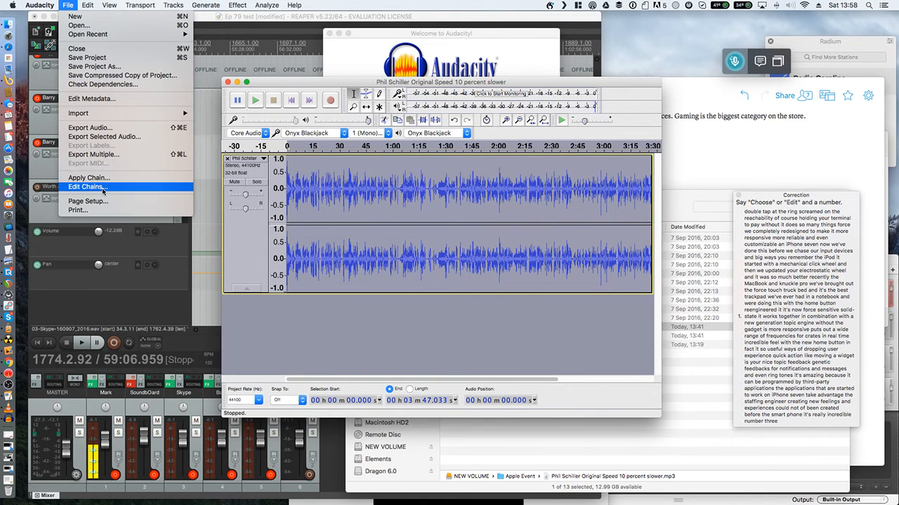
click(113, 129)
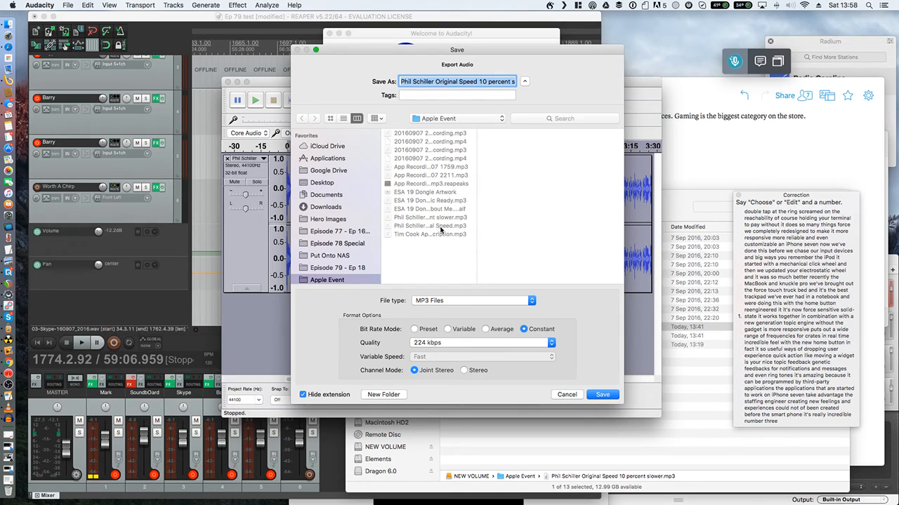
click(405, 82)
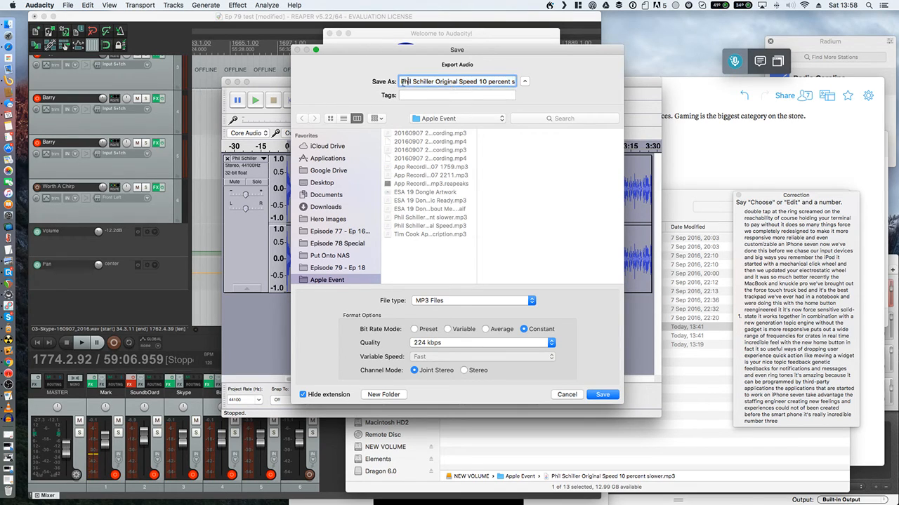
text(1)
key(BackSpace)
text(.)
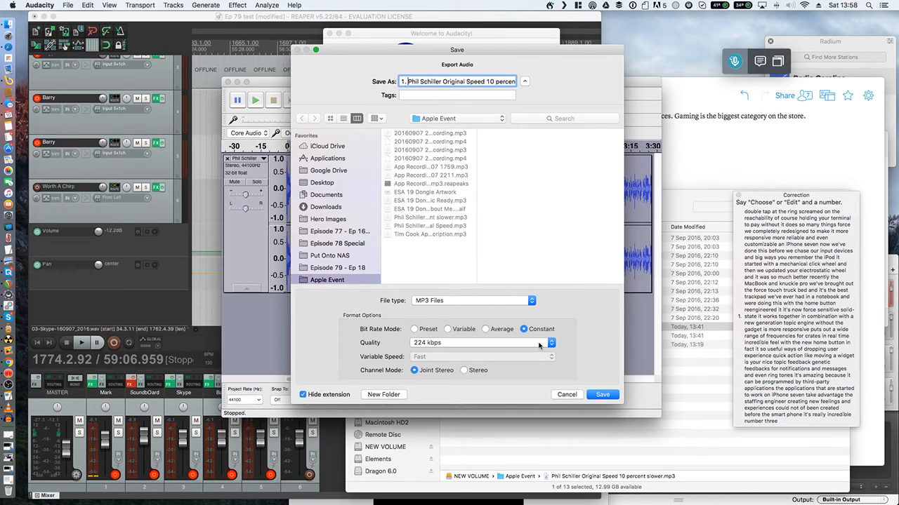
- Set the MP3 quality to 128 kbps and export the file under the chosen name, leaving the metadata as it is
click(540, 344)
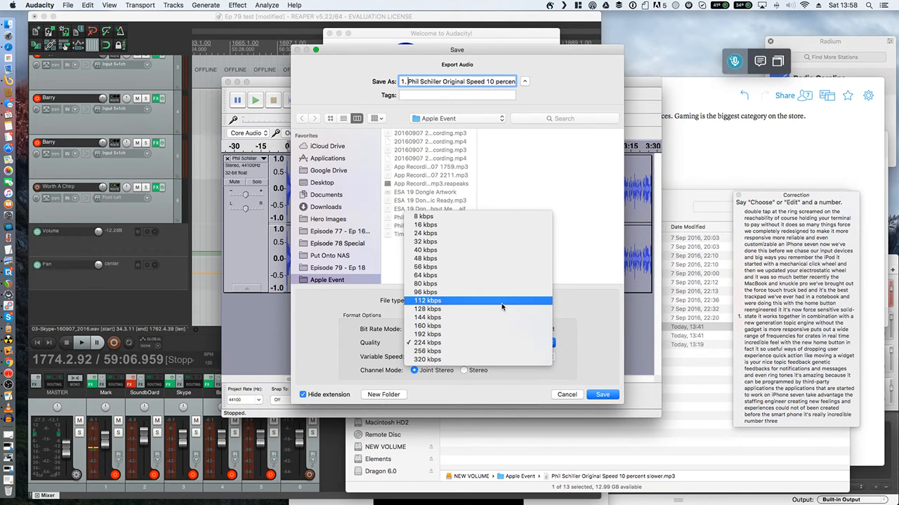
click(502, 309)
click(605, 396)
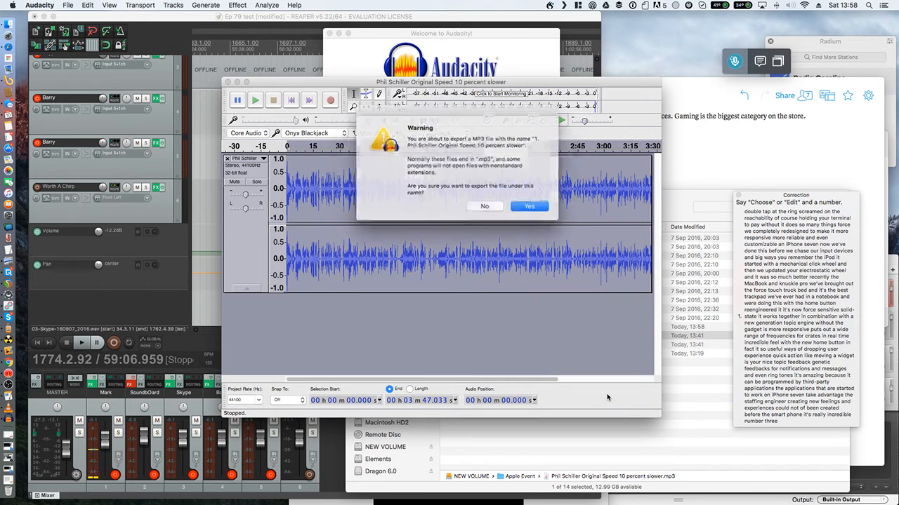
click(525, 208)
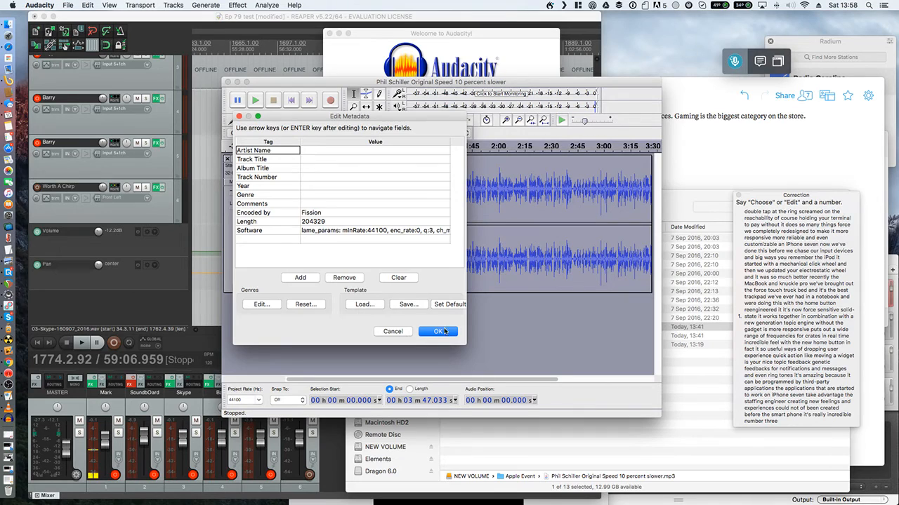
click(435, 333)
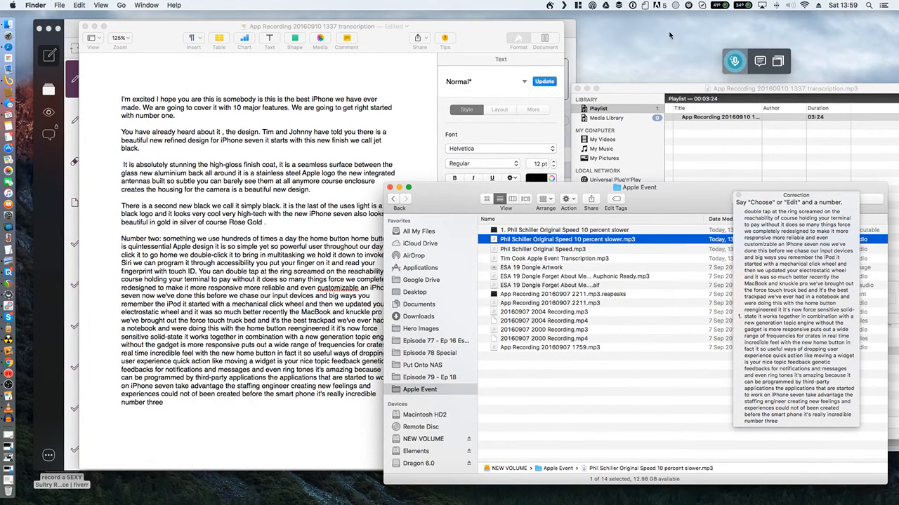
- Switch Dragon to Transcription mode and choose the "Phil Schiler" speaker profile
click(550, 6)
click(597, 44)
click(549, 6)
click(566, 35)
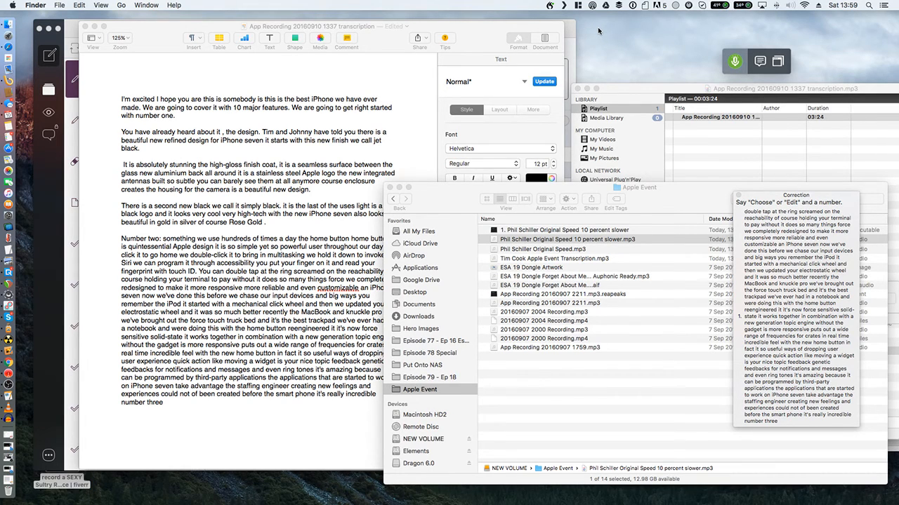
click(363, 205)
click(362, 222)
- Add the .mp3 extension to the exported file "1. Phil Schiller Original Speed 10 percent slower" in the Apple Event folder
click(683, 190)
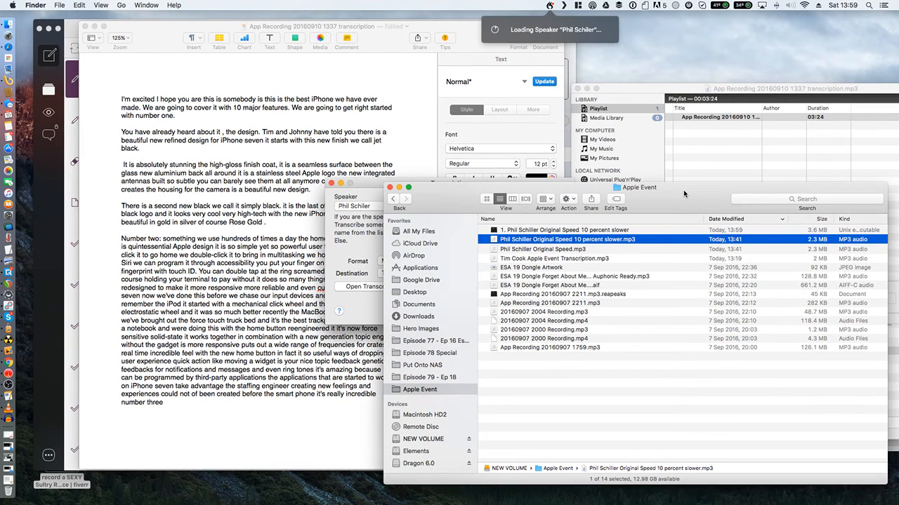
drag(457, 191, 562, 261)
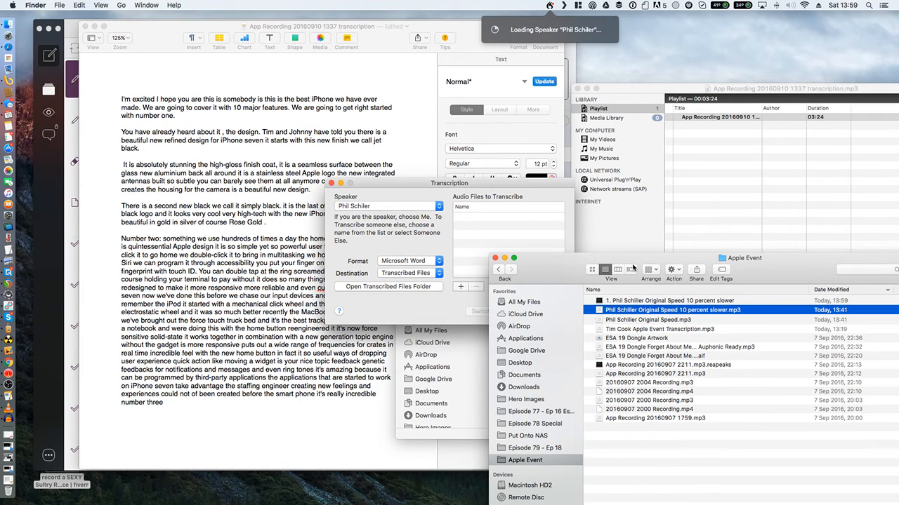
click(742, 303)
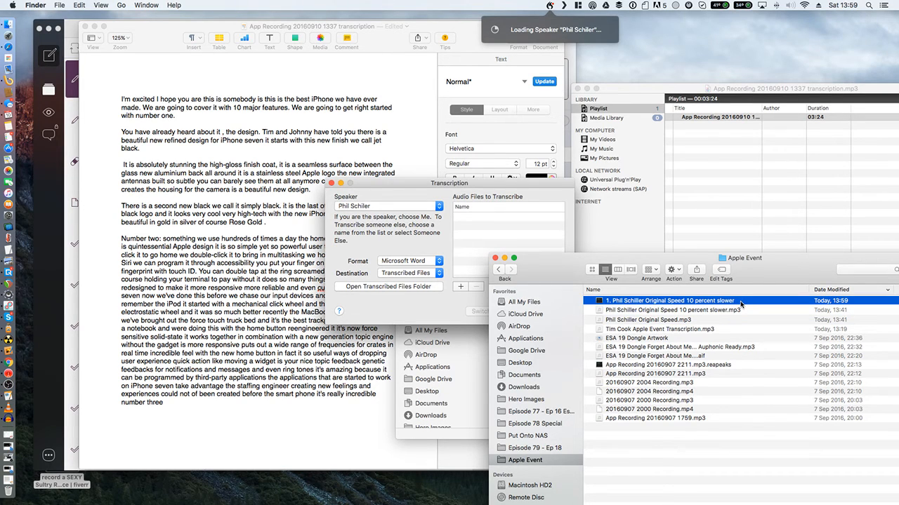
key(Return)
key(Right)
text(.mp3)
key(Return)
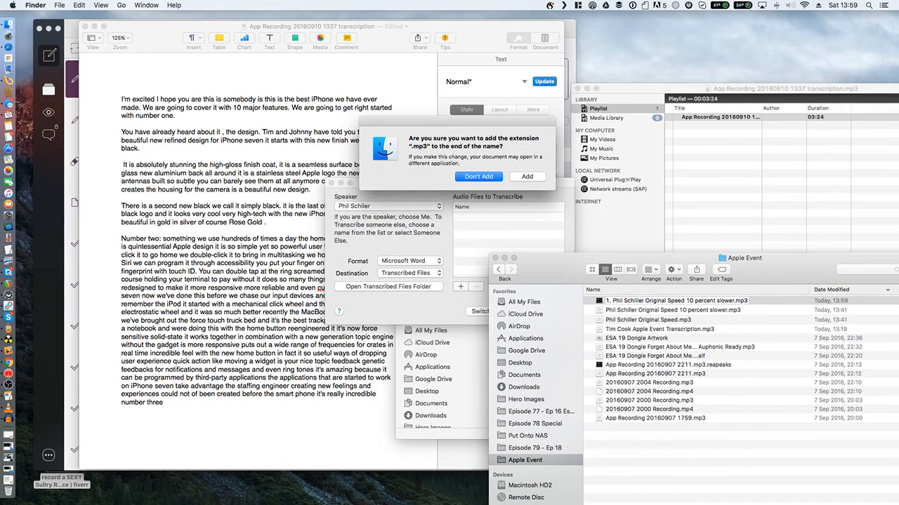
click(515, 178)
- Add the renamed MP3 to Dragon's audio files to transcribe, open the transcription help page, and start the transcription
drag(686, 303, 530, 233)
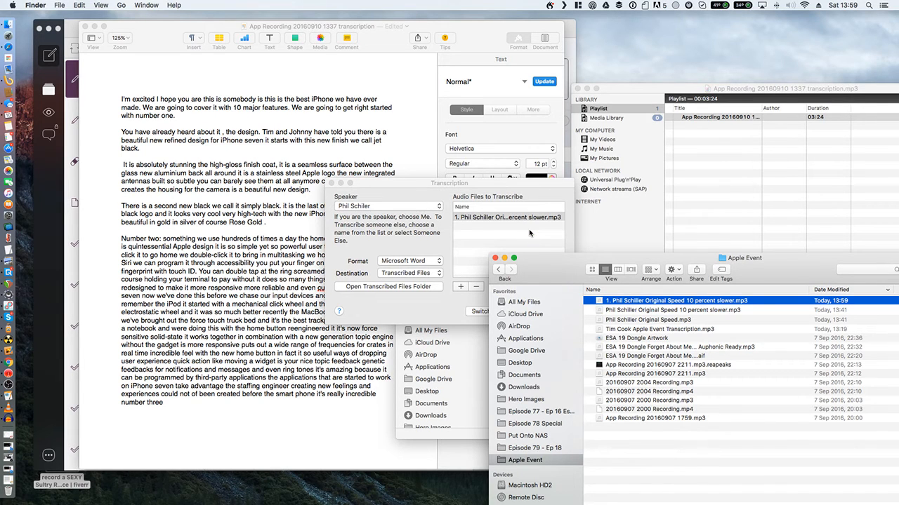
click(459, 316)
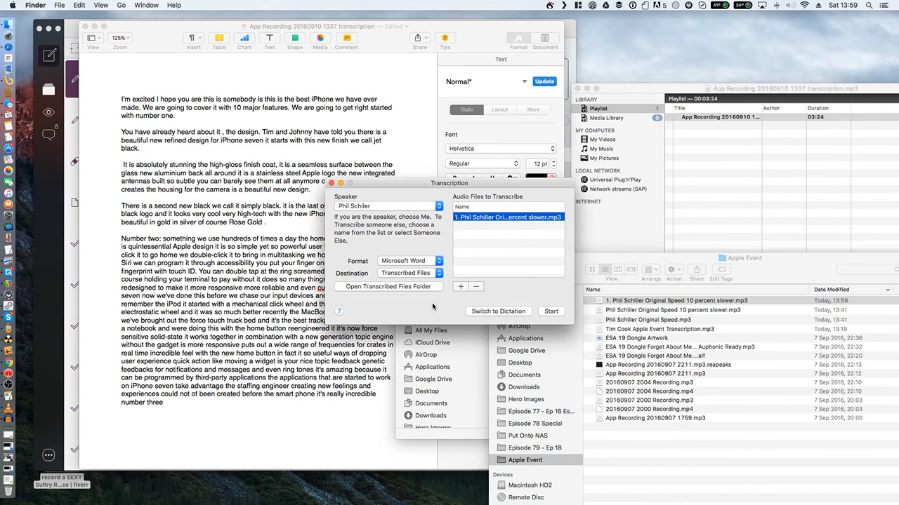
click(340, 311)
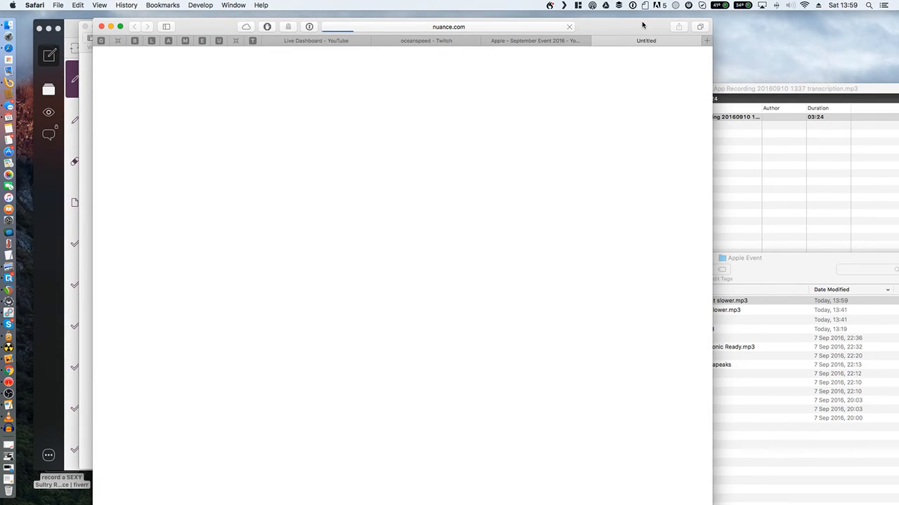
drag(642, 26, 532, 296)
drag(497, 184, 792, 76)
click(848, 204)
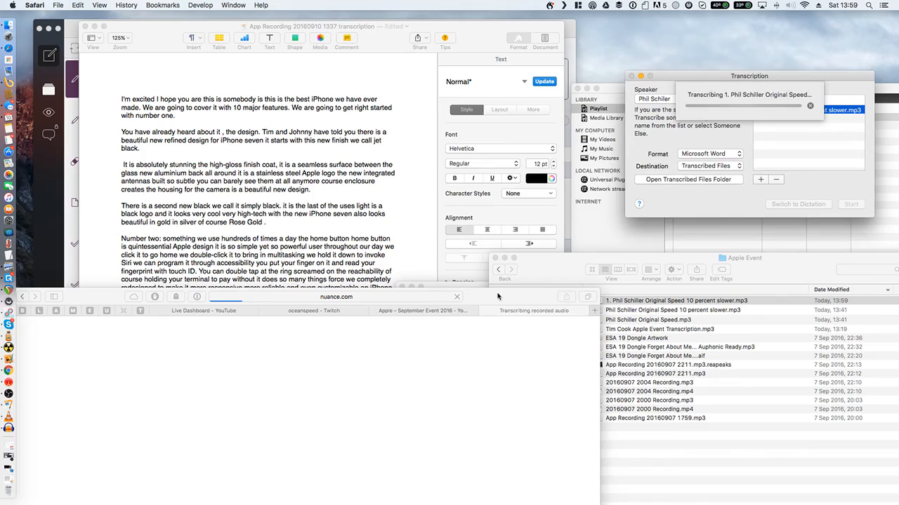
- Read Dragon's "Transcribing recorded audio" and "Revising text" help topics on editing transcribed files and voice editing commands
drag(498, 296, 617, 28)
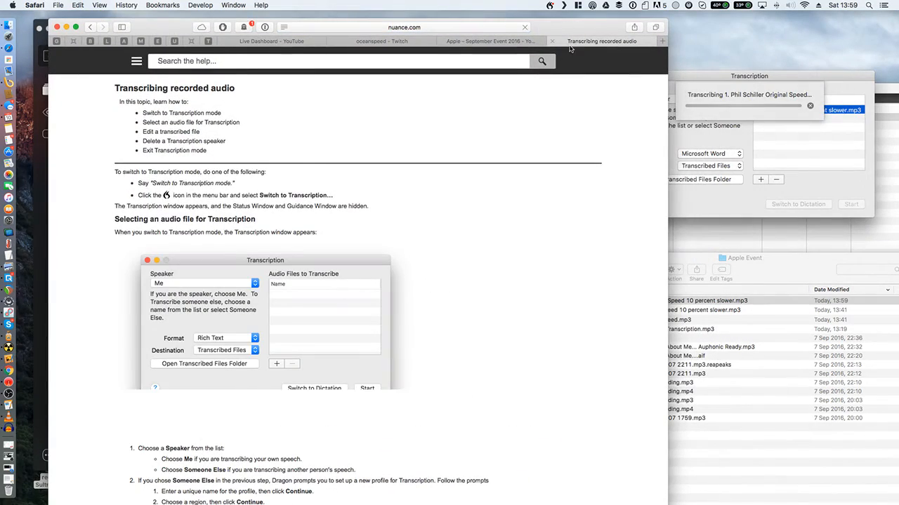
scroll(501, 251, down, 5)
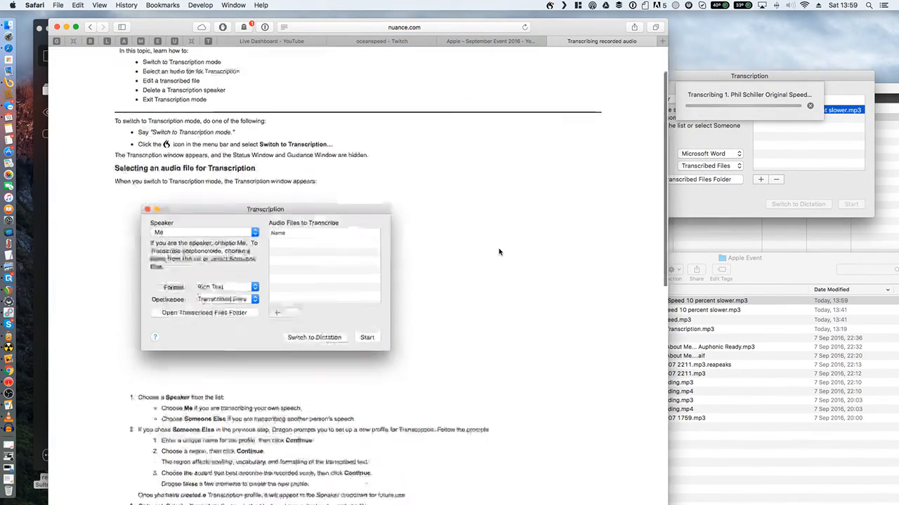
scroll(499, 252, down, 5)
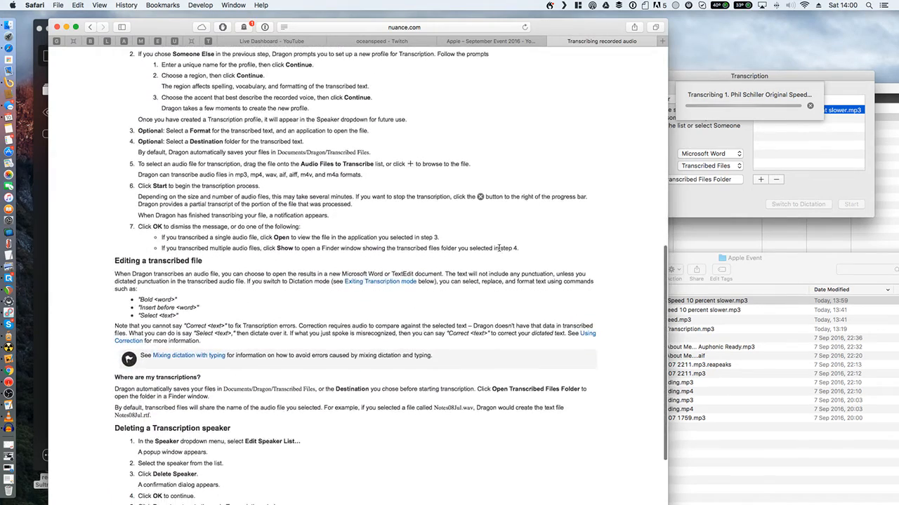
scroll(499, 251, down, 3)
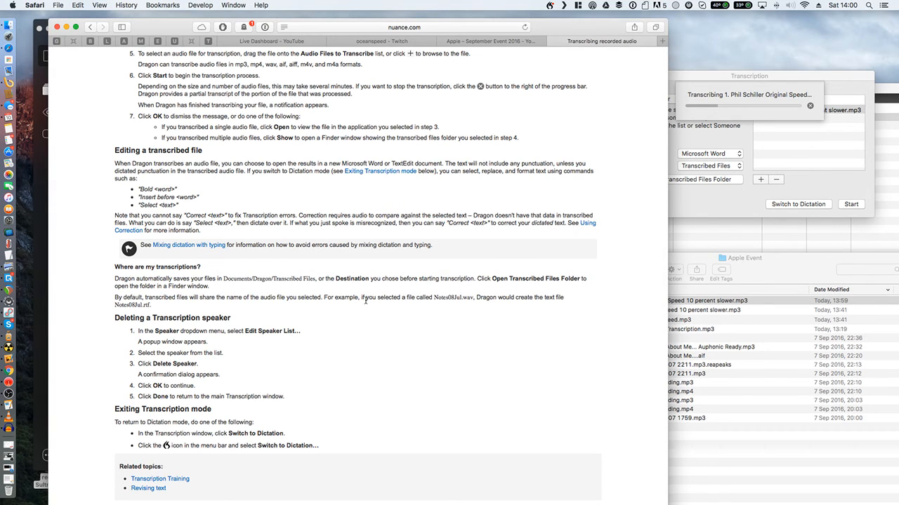
scroll(316, 365, up, 2)
scroll(216, 485, down, 2)
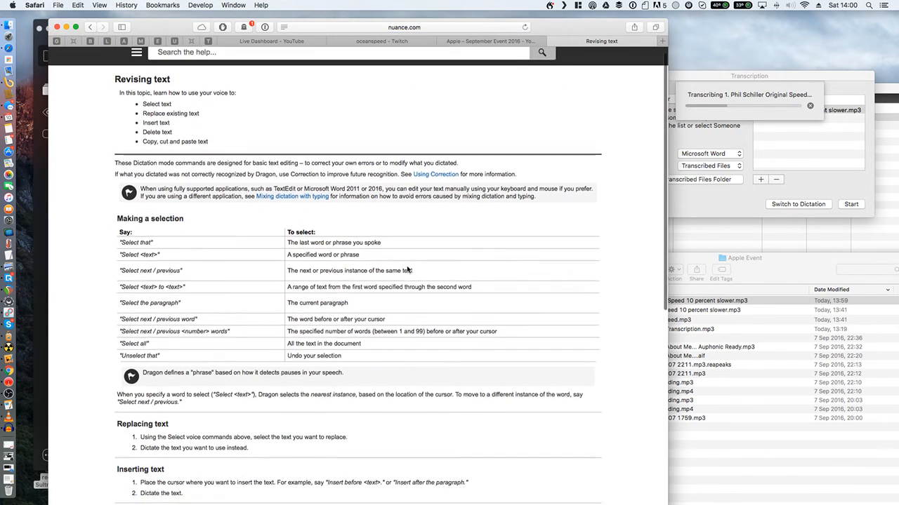
scroll(407, 270, down, 1)
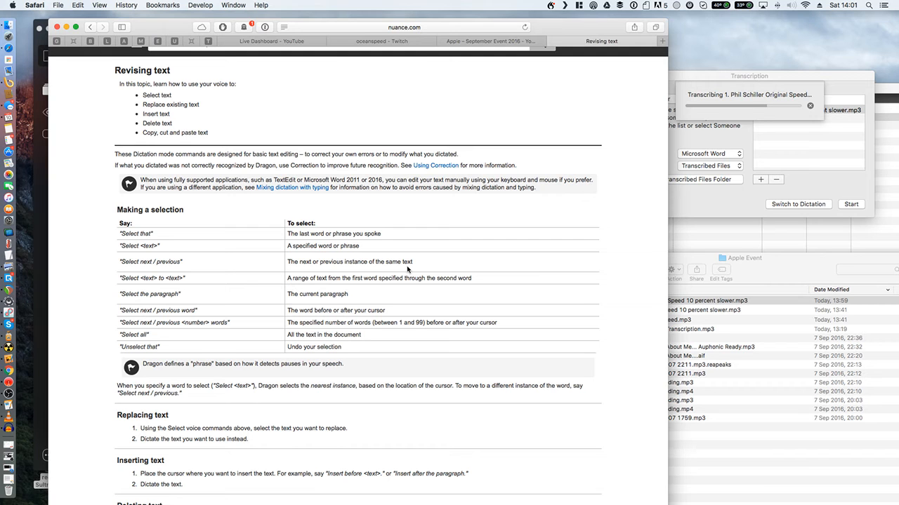
scroll(407, 269, down, 5)
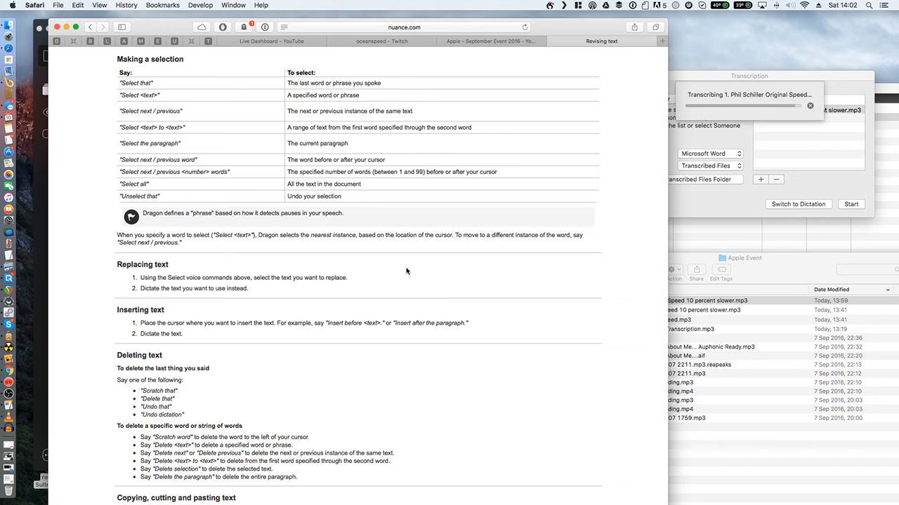
scroll(406, 271, down, 6)
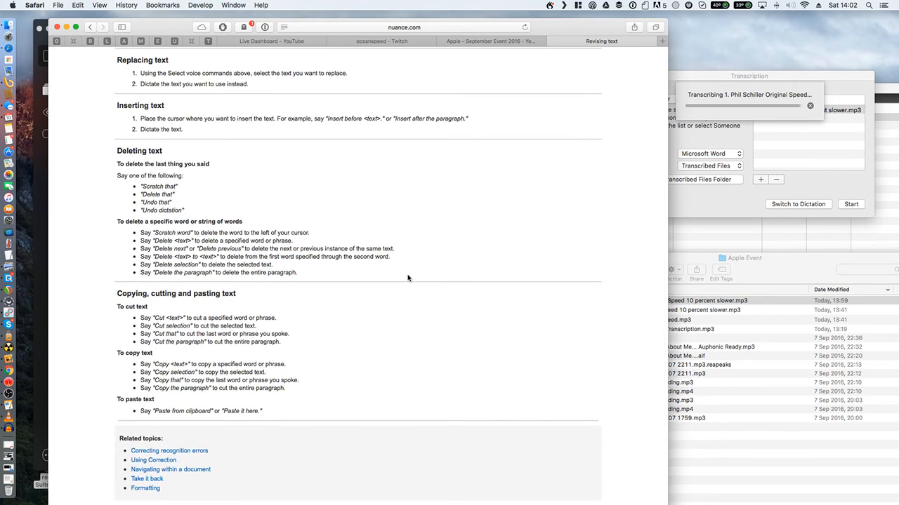
scroll(422, 277, down, 1)
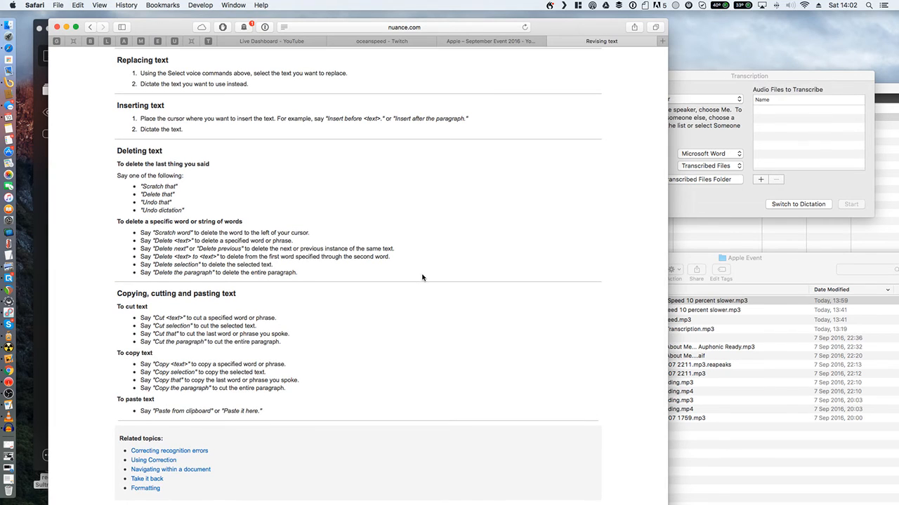
click(876, 42)
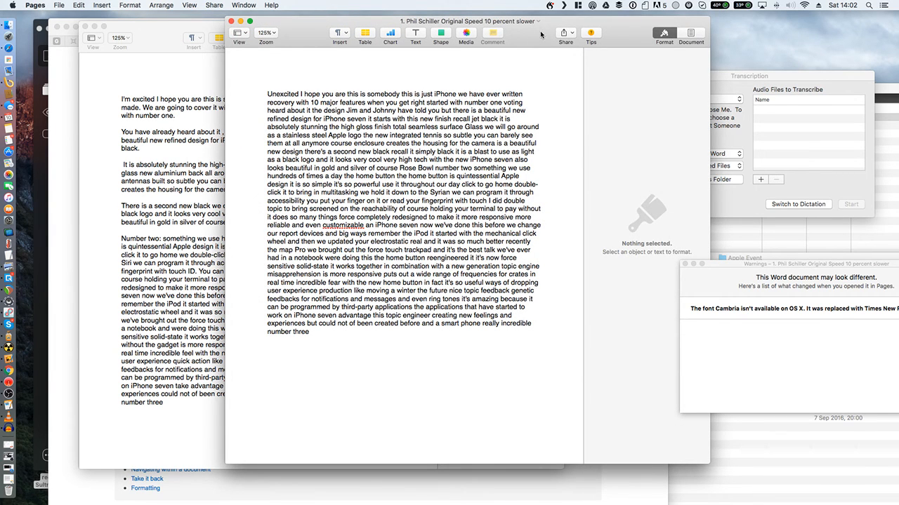
drag(542, 34, 640, 42)
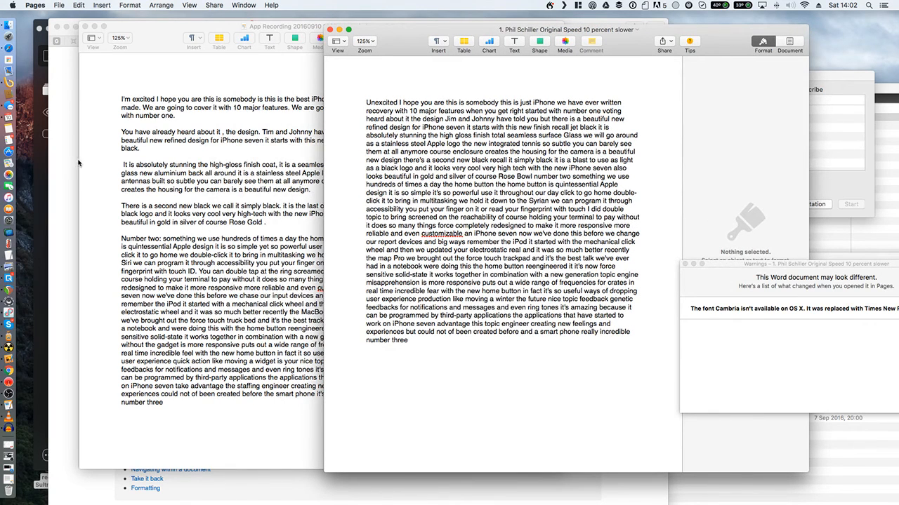
click(148, 147)
drag(478, 35, 438, 34)
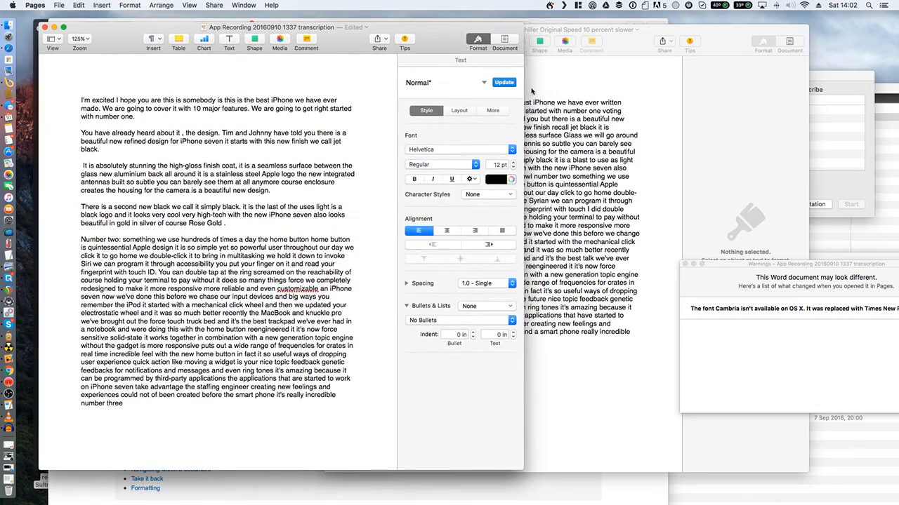
drag(523, 90, 562, 93)
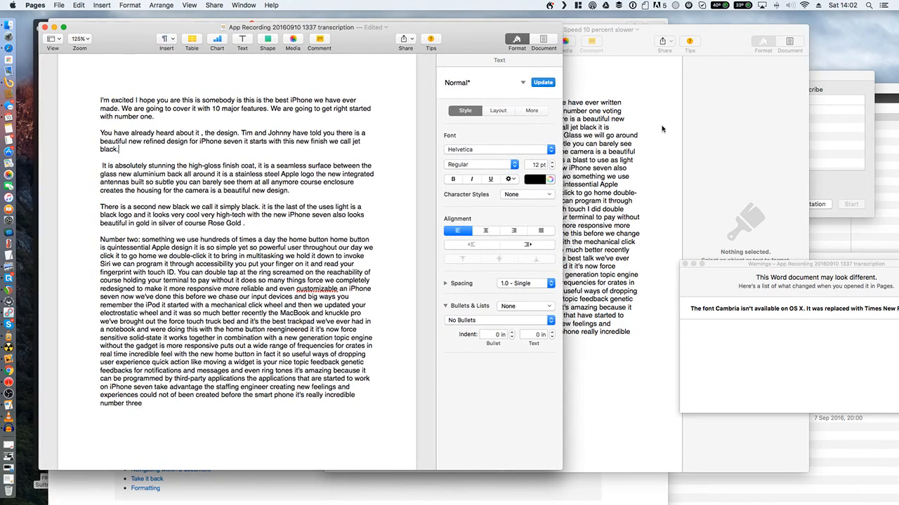
- Check the first section of the new transcript, up to "Rose Bowl", for misrecognised words
click(662, 125)
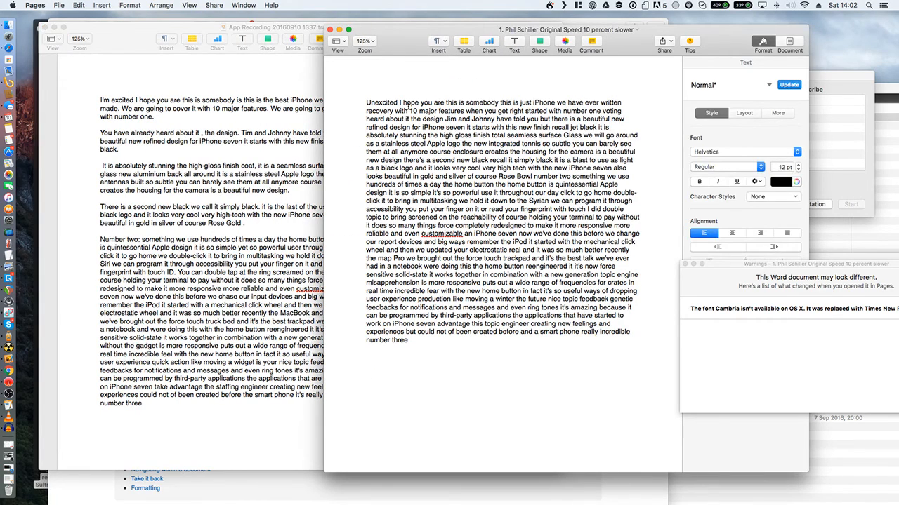
drag(424, 111, 546, 146)
double_click(534, 144)
click(535, 143)
double_click(493, 160)
click(482, 160)
double_click(501, 160)
drag(517, 177, 531, 177)
click(597, 193)
- Start a new paragraph at "number two" in the new transcript, with a blank line before it
click(537, 177)
key(Return)
key(Return)
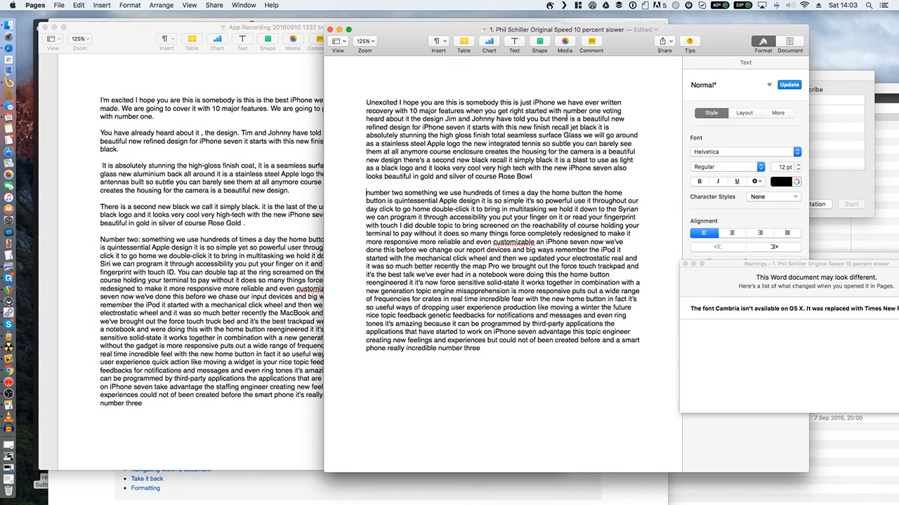
- Arrange both transcripts side by side with the warnings window off the text, and check the wording around "Syrian"
drag(635, 42, 732, 43)
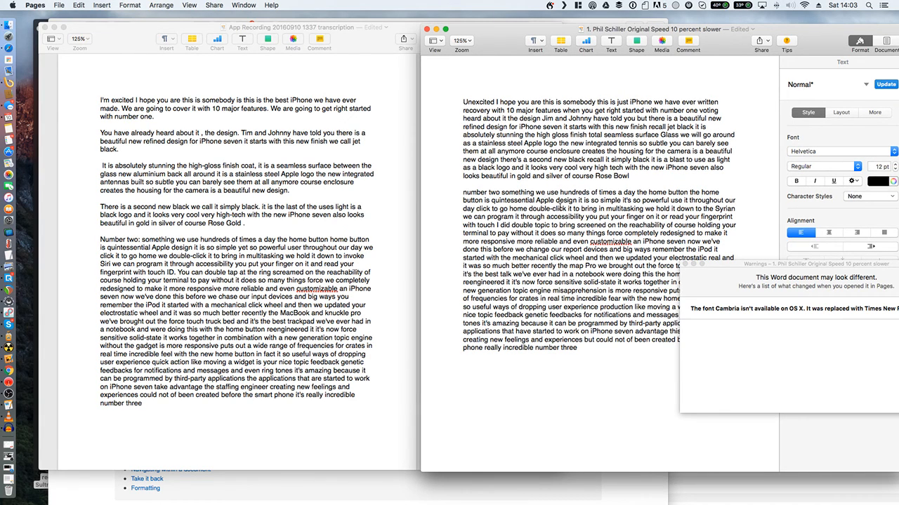
double_click(731, 210)
drag(722, 264, 715, 303)
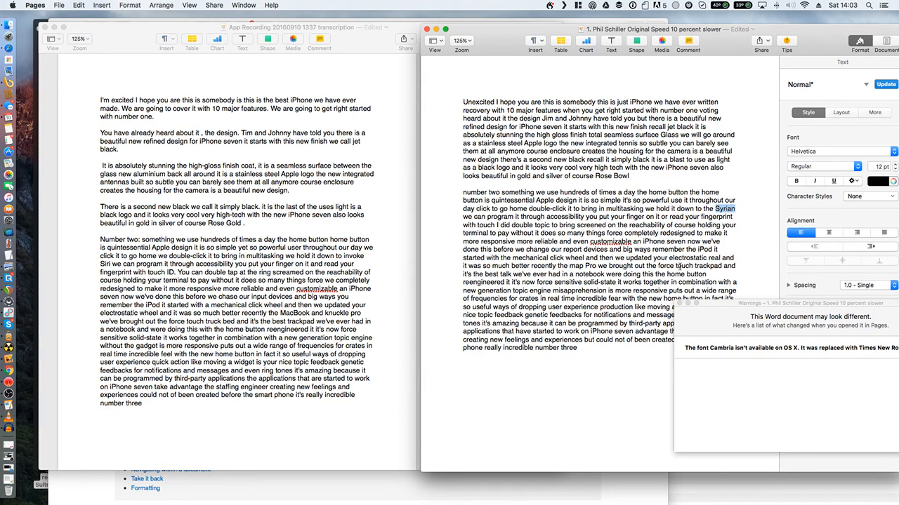
drag(711, 306, 695, 357)
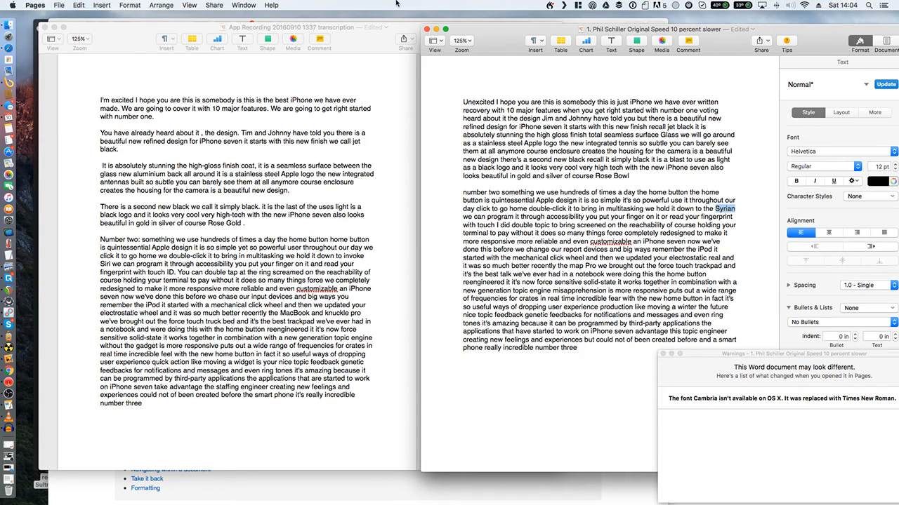
click(426, 31)
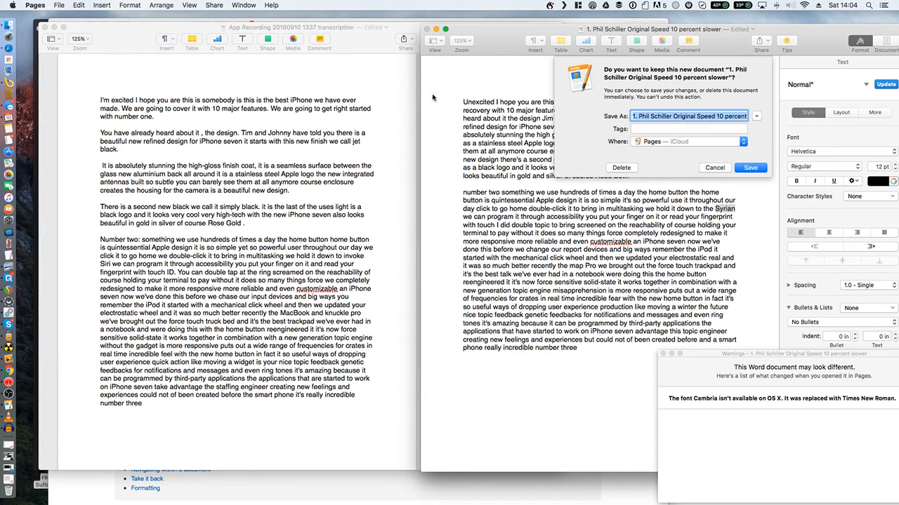
click(627, 170)
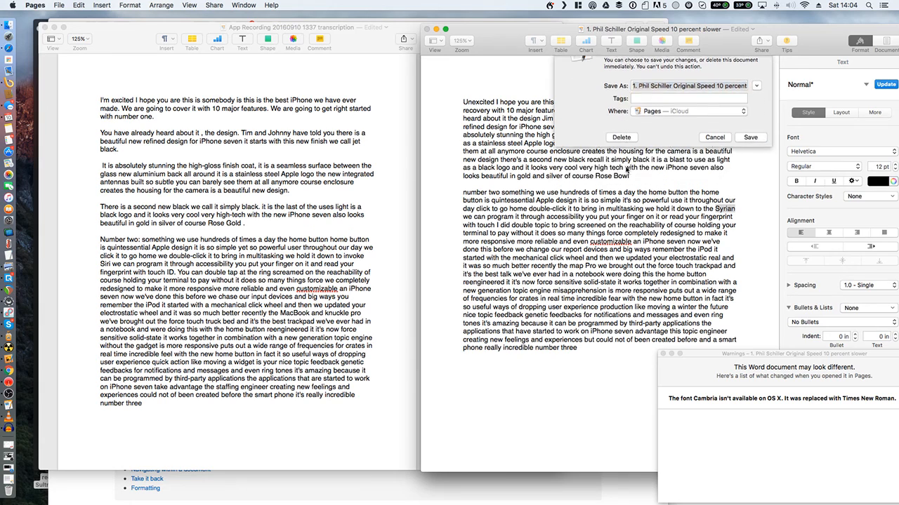
click(45, 27)
click(257, 166)
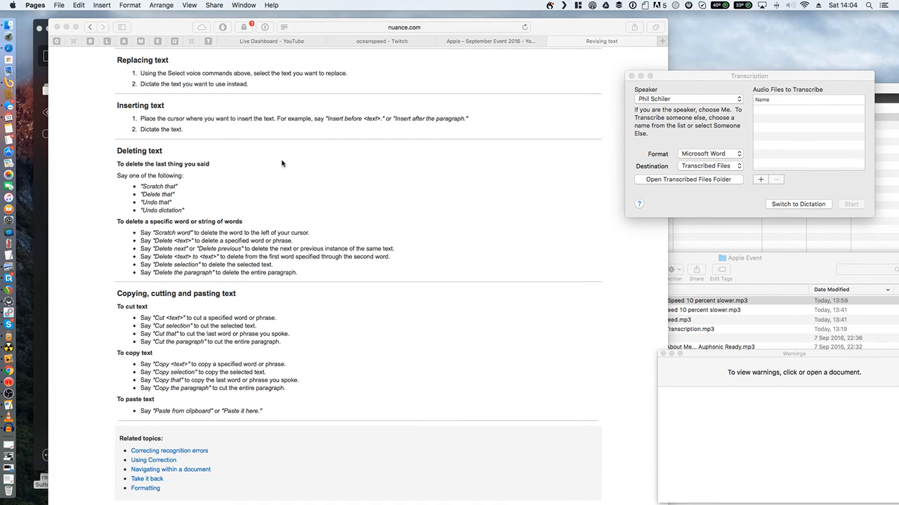
scroll(299, 162, up, 10)
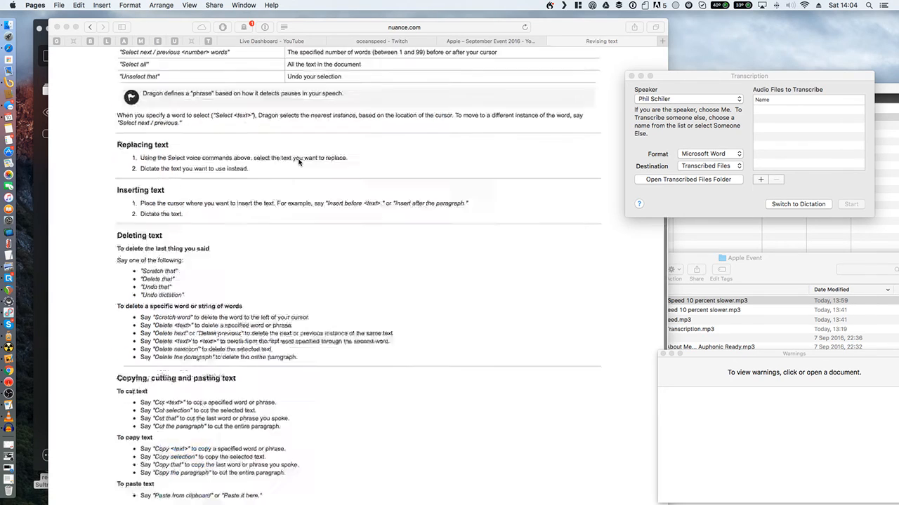
scroll(299, 163, down, 10)
scroll(299, 162, up, 1)
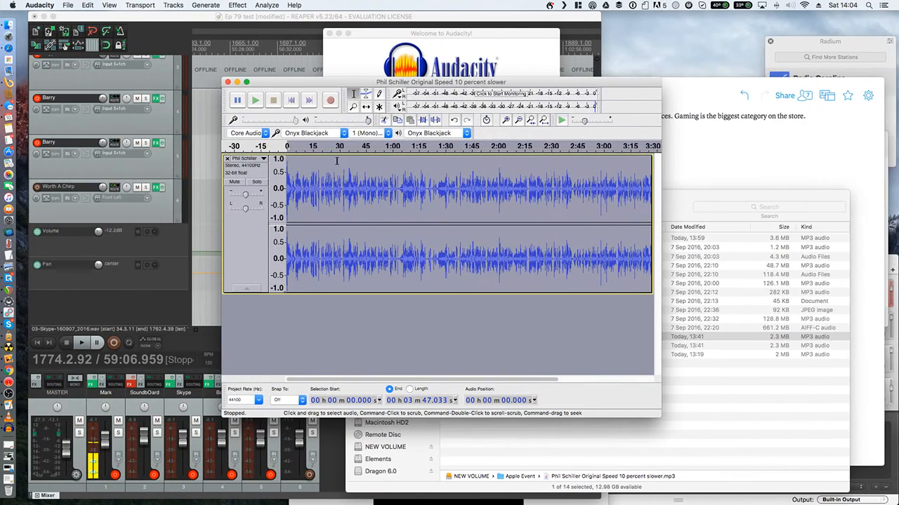
- Close the 10 percent slower audio project in Audacity without saving changes, and close the Apple Event folder window
click(227, 82)
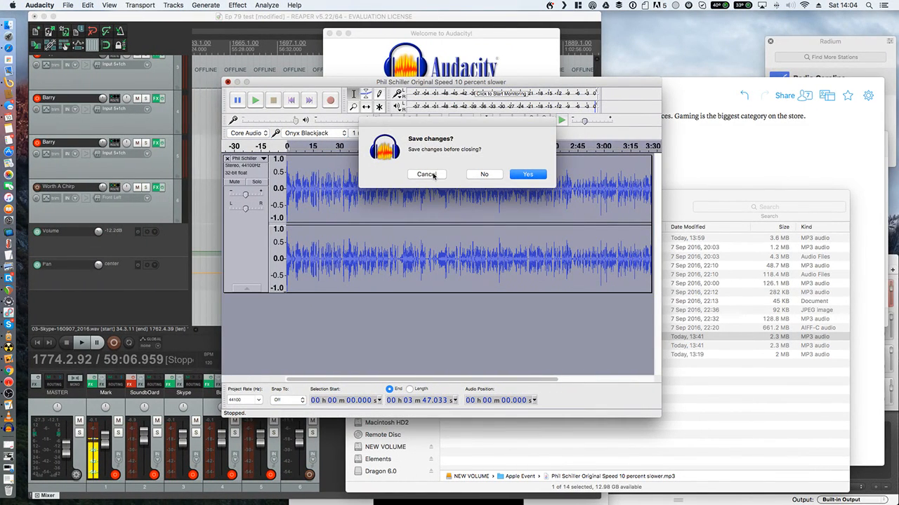
click(485, 174)
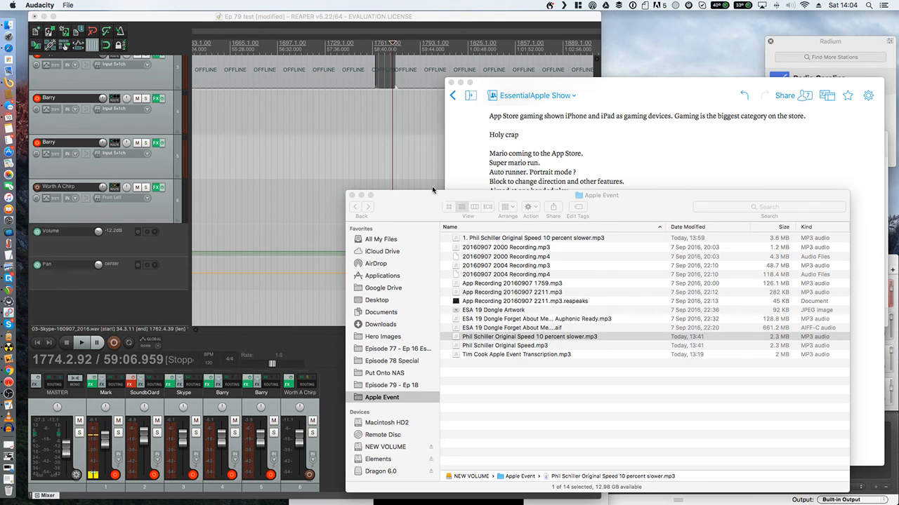
click(352, 195)
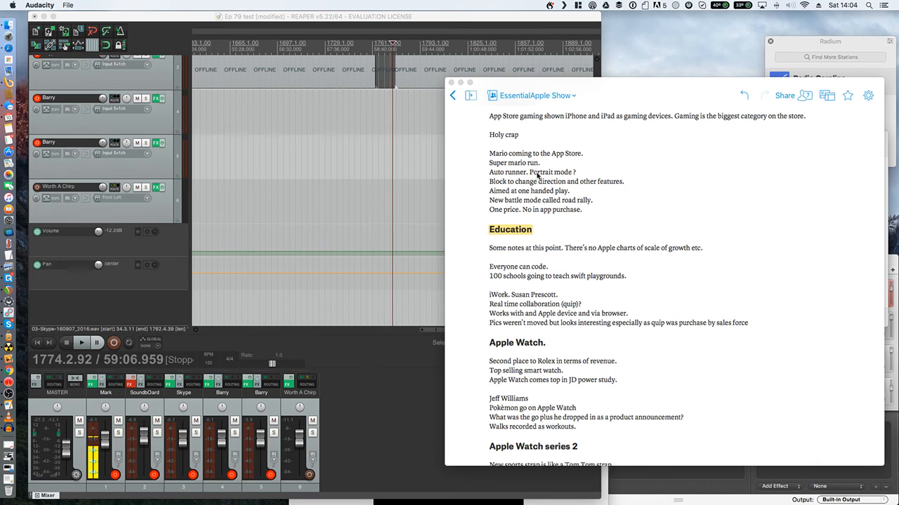